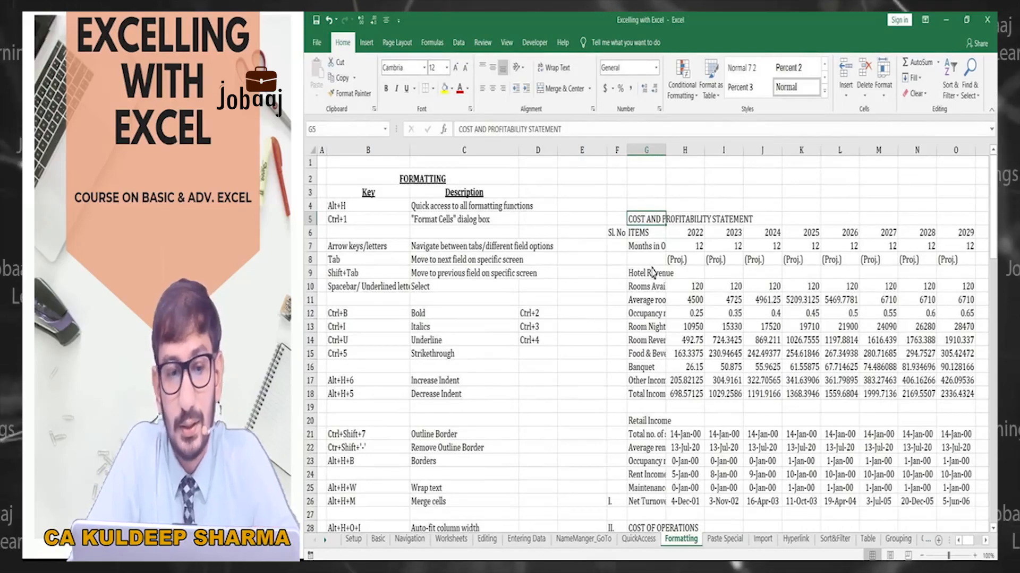
Step: Look over the shortcut list on the Formatting sheet and display the access-key hints for the formatting commands with cell B4 selected
scroll(365, 237, down, 8)
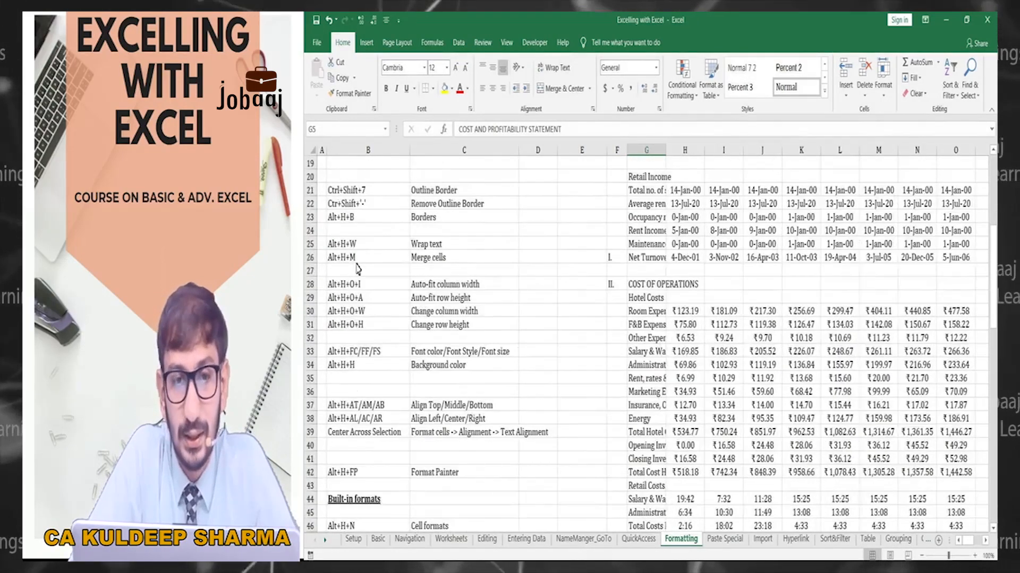
scroll(357, 269, up, 8)
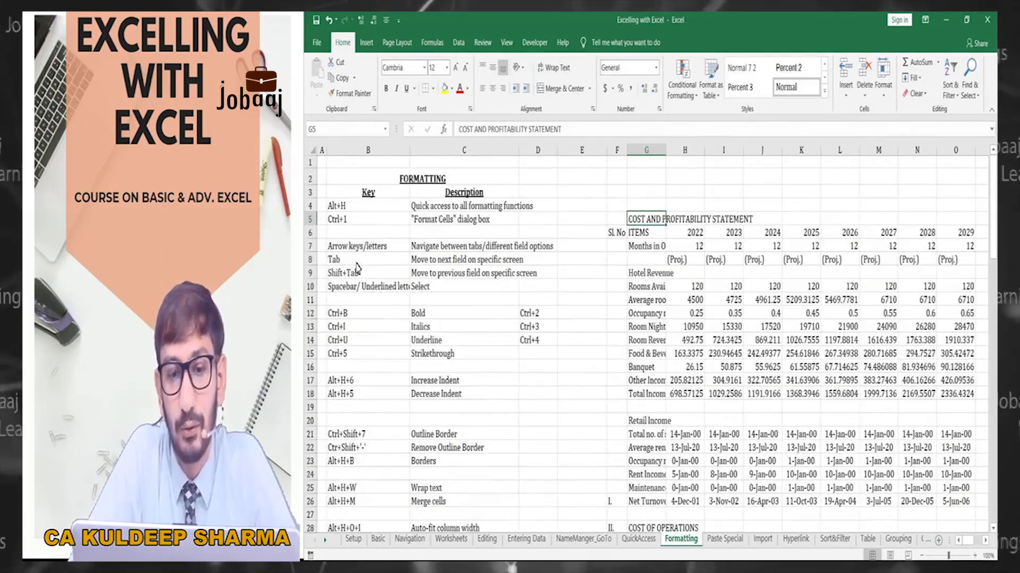
click(639, 250)
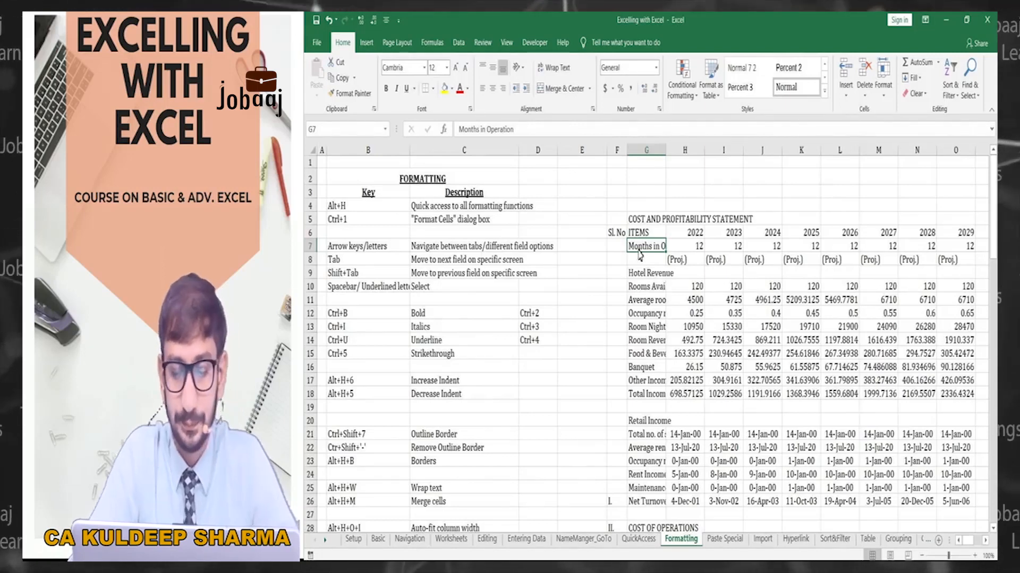
click(366, 196)
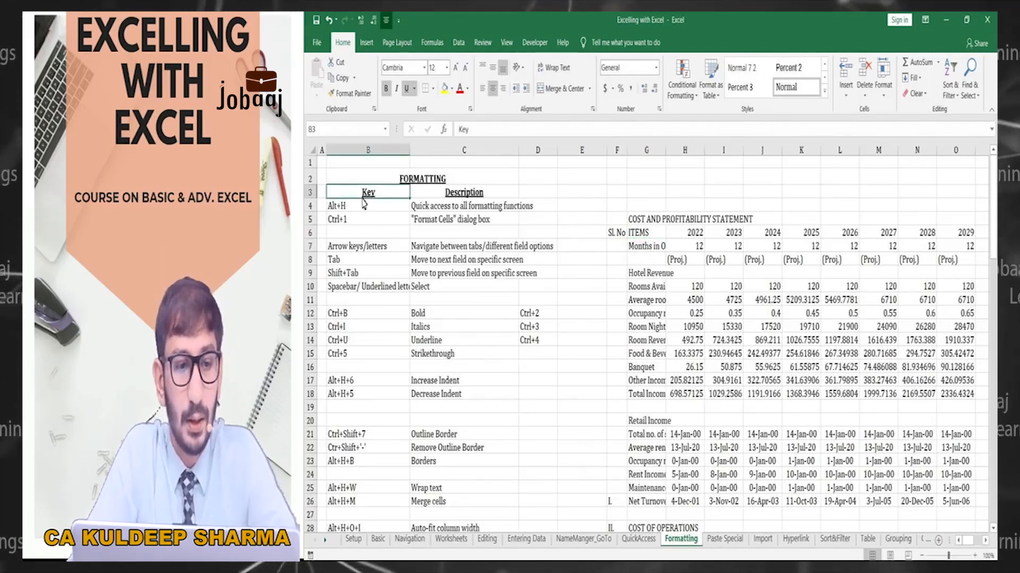
click(363, 202)
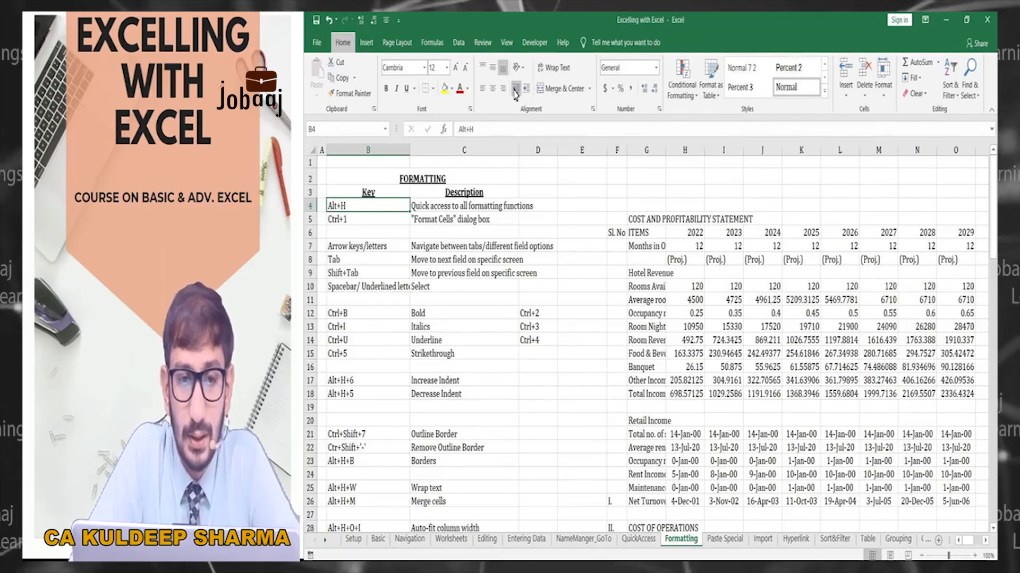
key(alt+h)
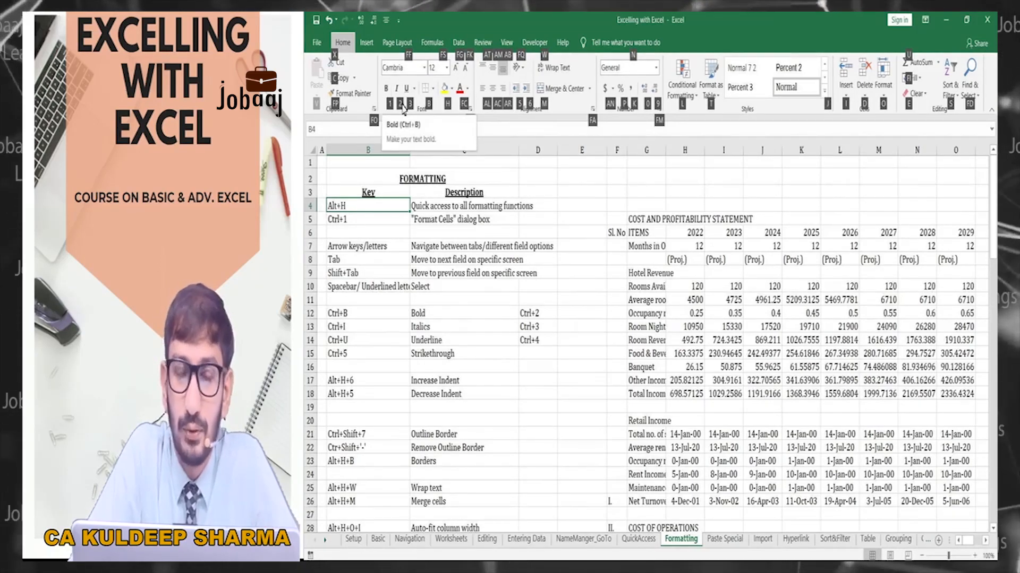
Step: Open the Format Cells dialog for cell B5 and dismiss it without applying anything
click(380, 223)
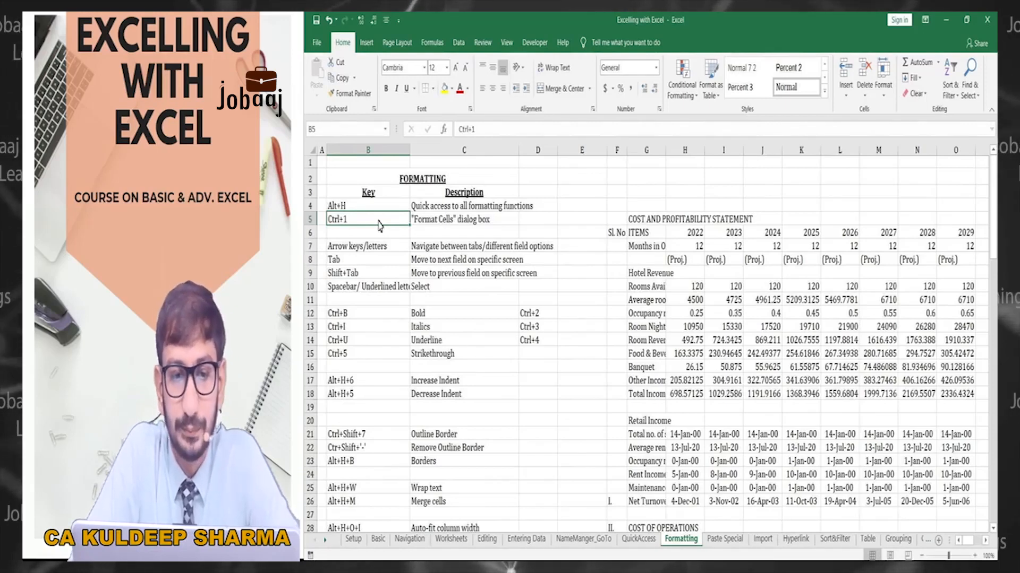
key(ctrl+1)
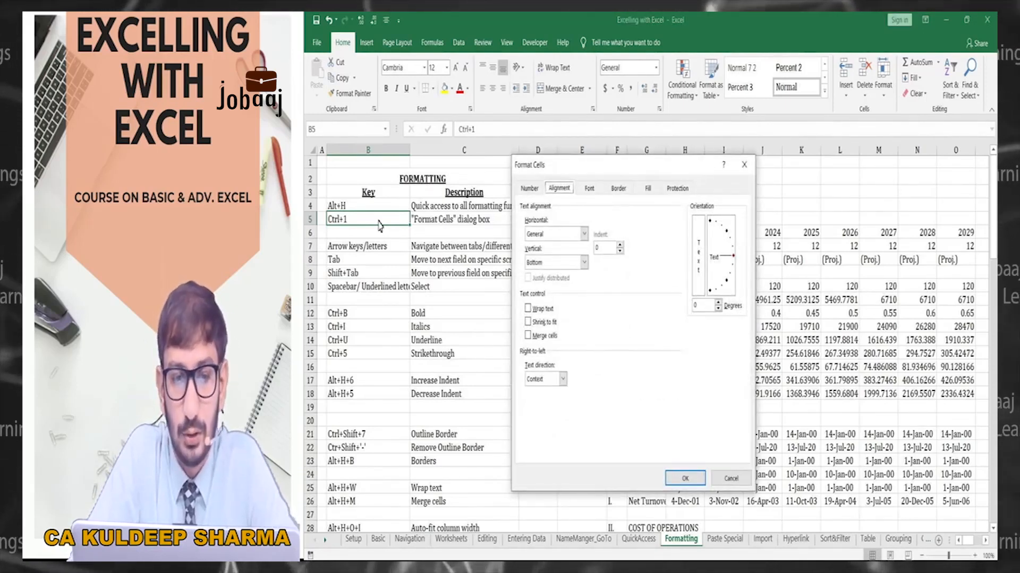
key(Escape)
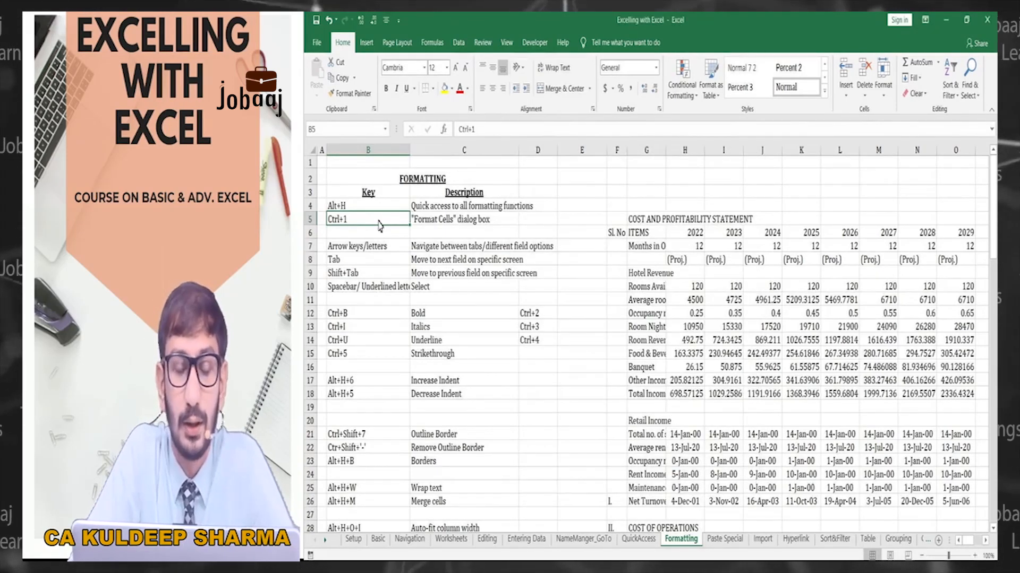
Step: View the Font, Alignment and Number settings of cell B5 in Format Cells, closing the dialog after each one
click(470, 110)
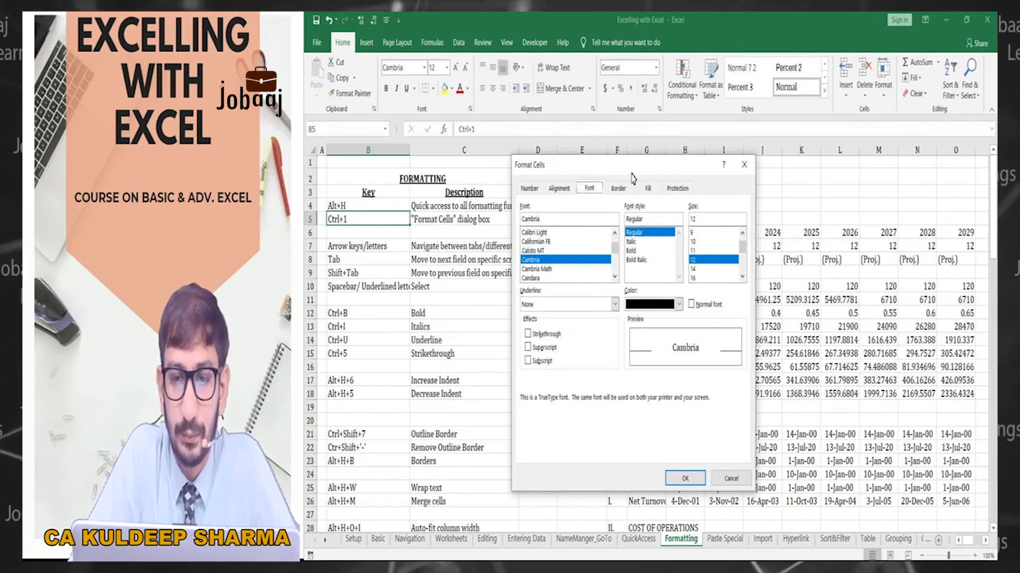
click(744, 176)
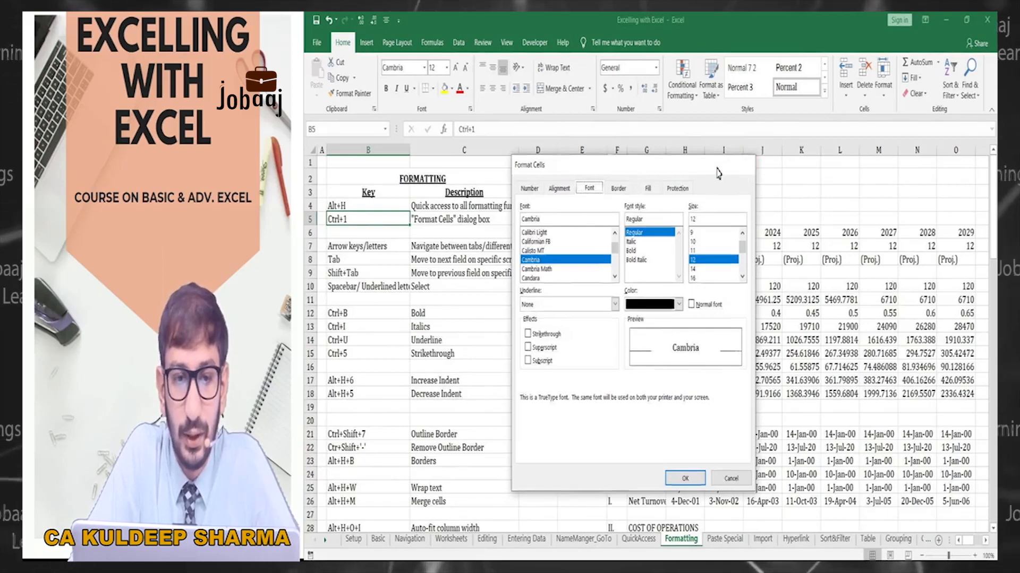
click(592, 110)
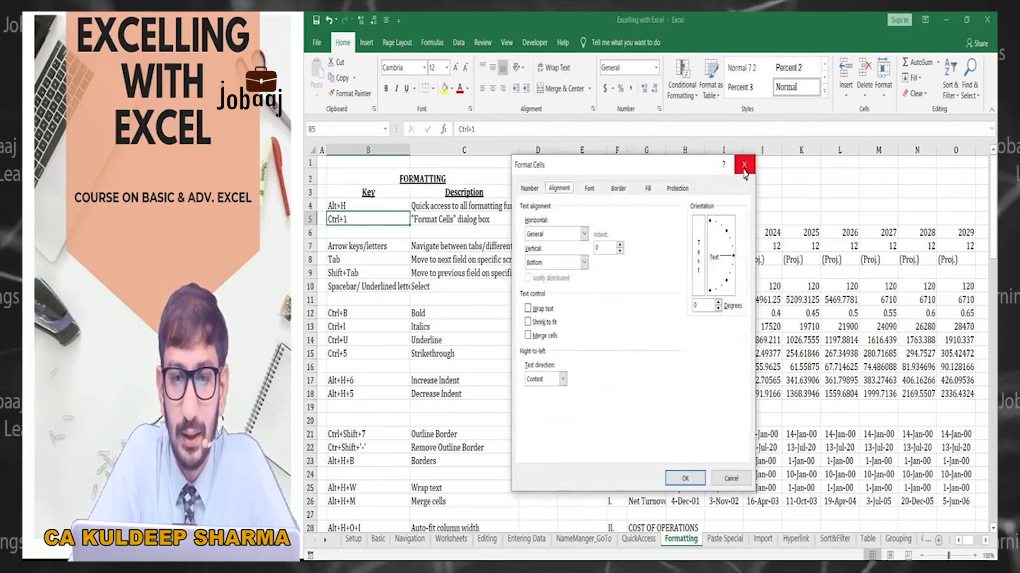
click(745, 165)
key(ctrl+1)
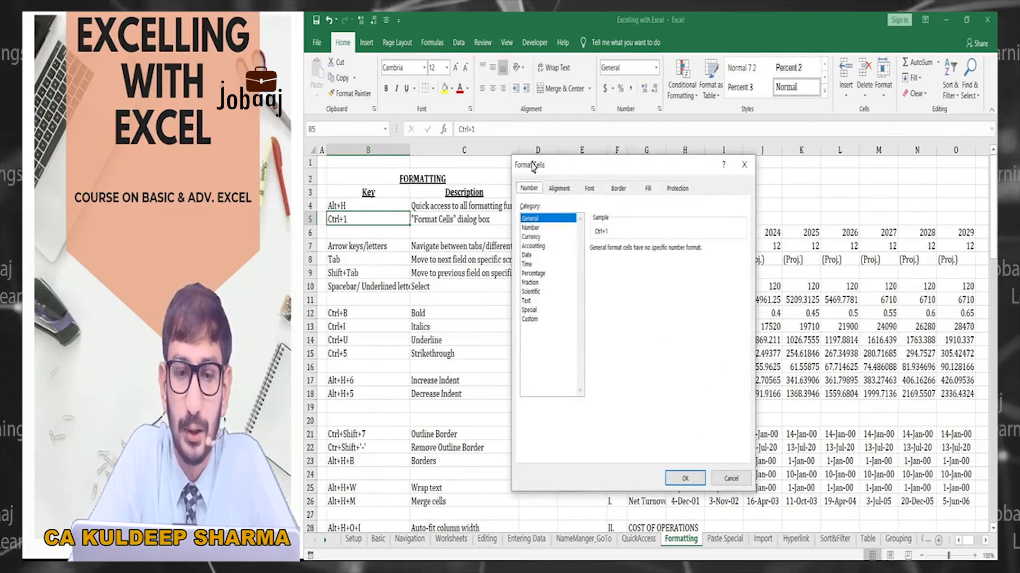
click(744, 165)
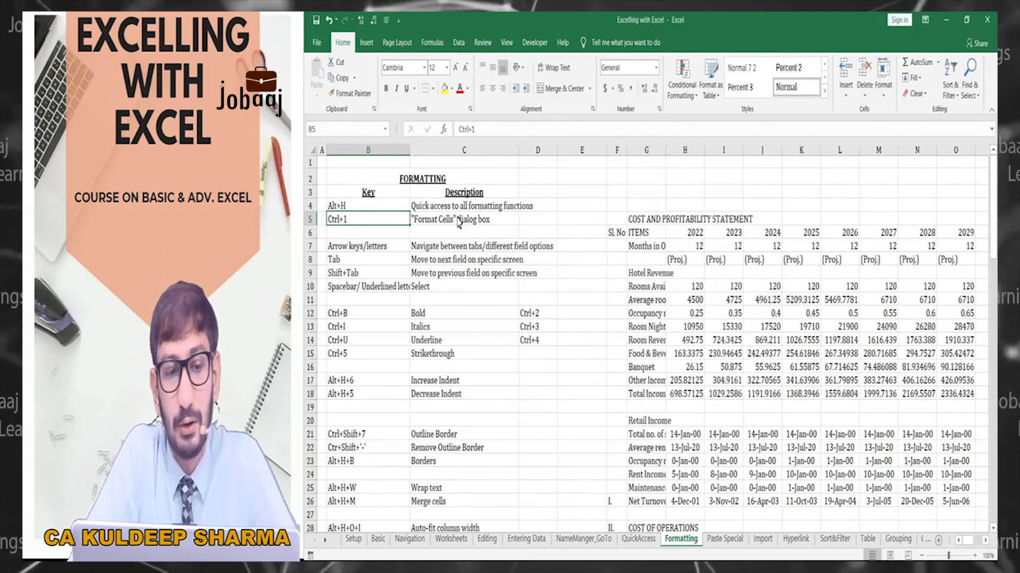
Step: Bring up Format Cells for cell C5 through the Format command's access keys, and close the dialog
click(459, 222)
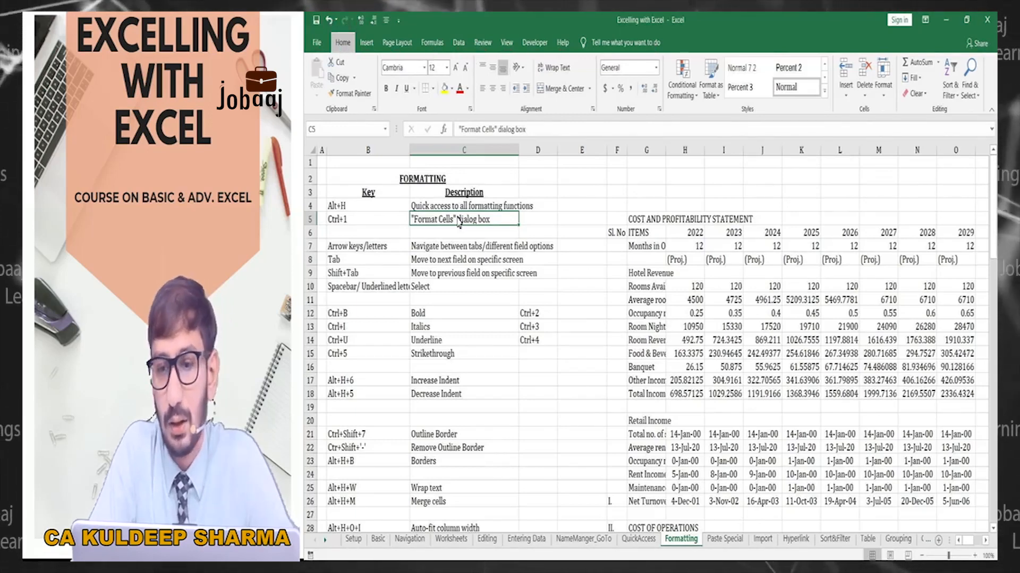
key(alt+h)
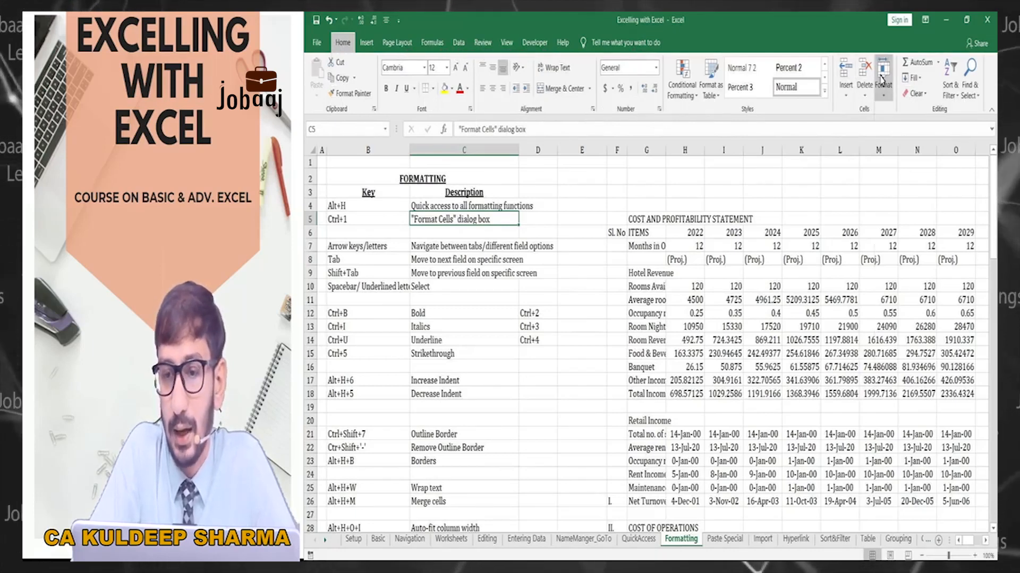
key(o)
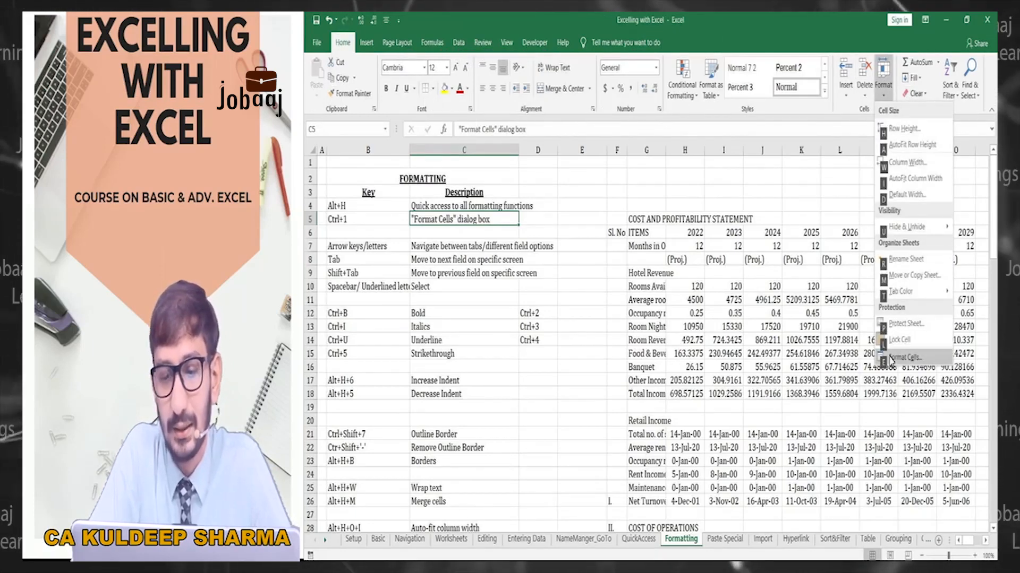
key(e)
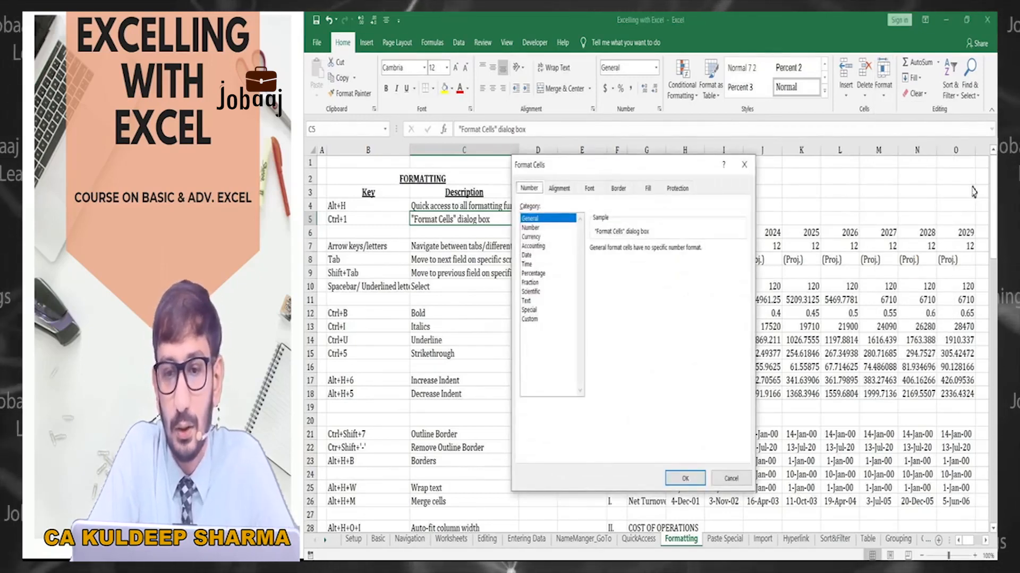
click(744, 165)
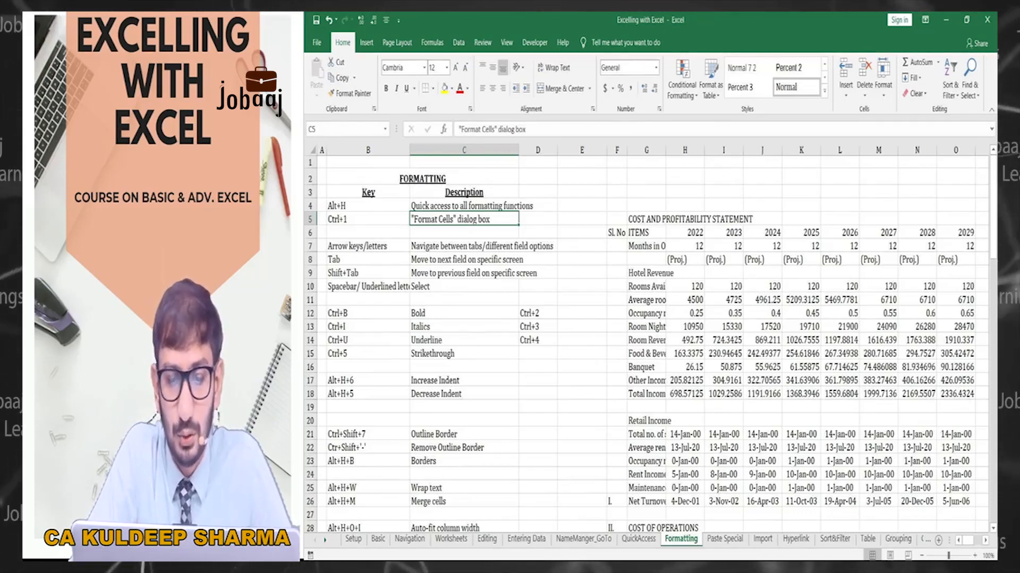
Step: Switch to Photos to view the context-menu key in keyboard.jpg, and return to the Excel workbook
key(alt+Tab)
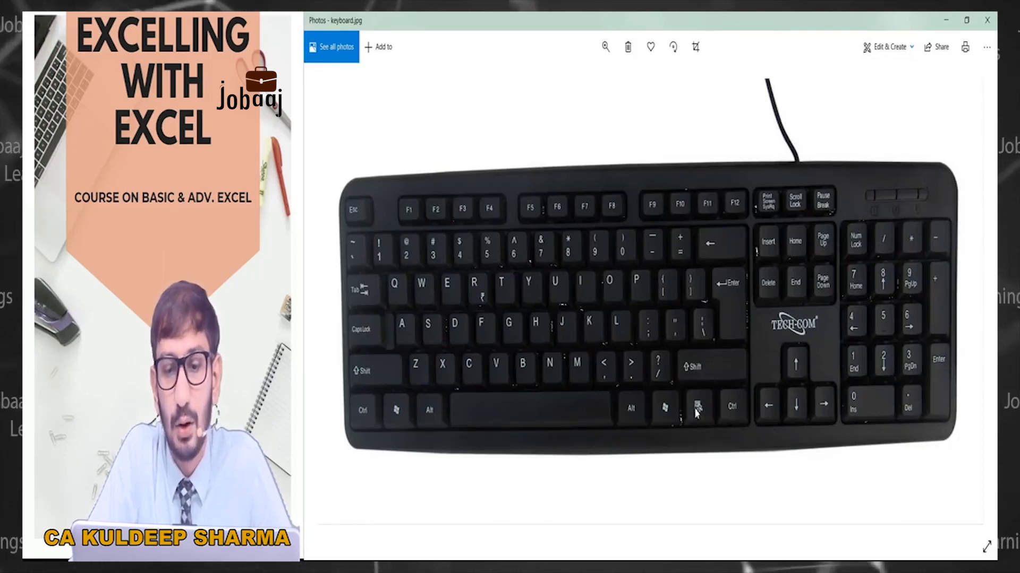
key(alt+Tab)
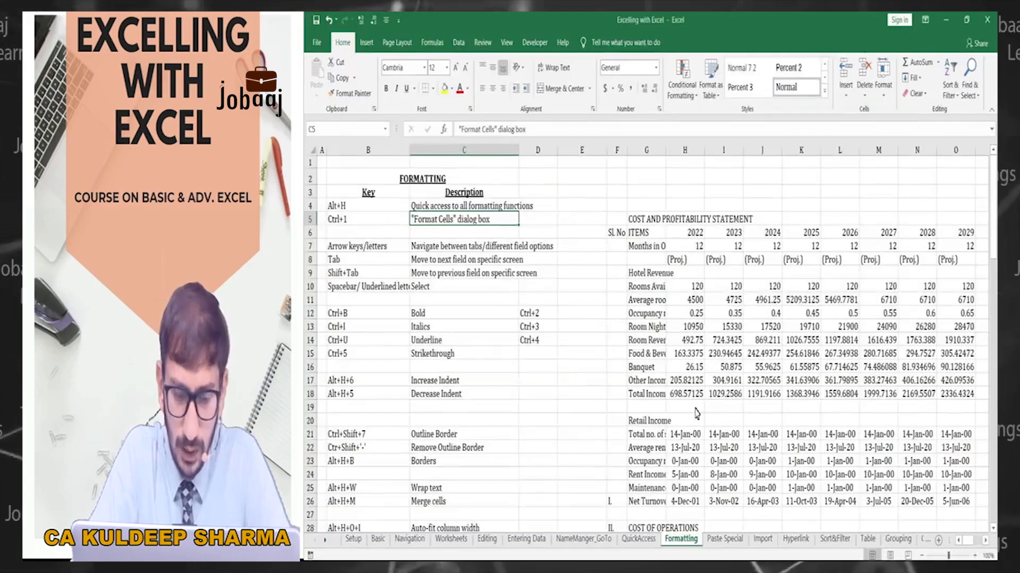
key(alt+Tab)
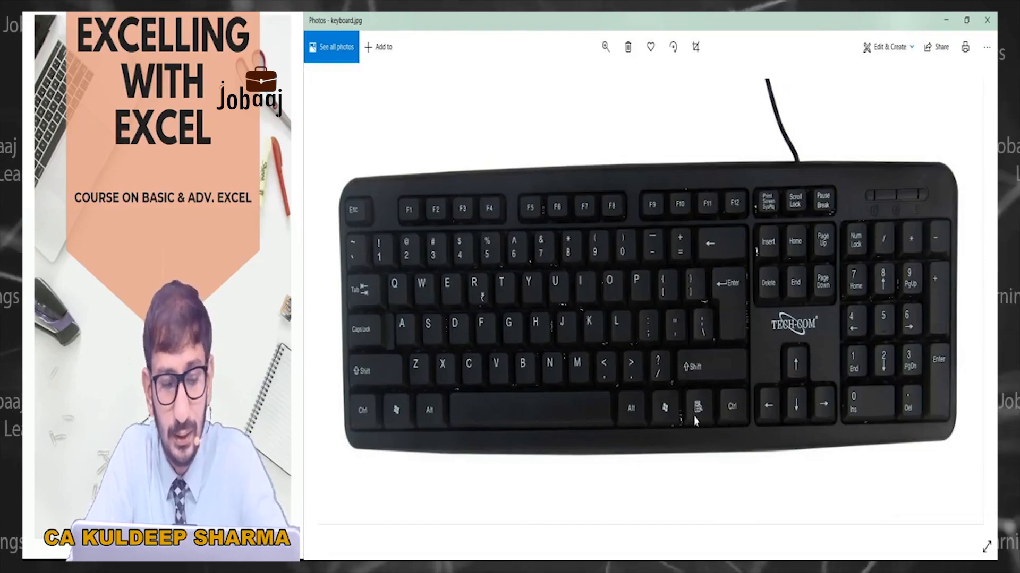
key(alt+Tab)
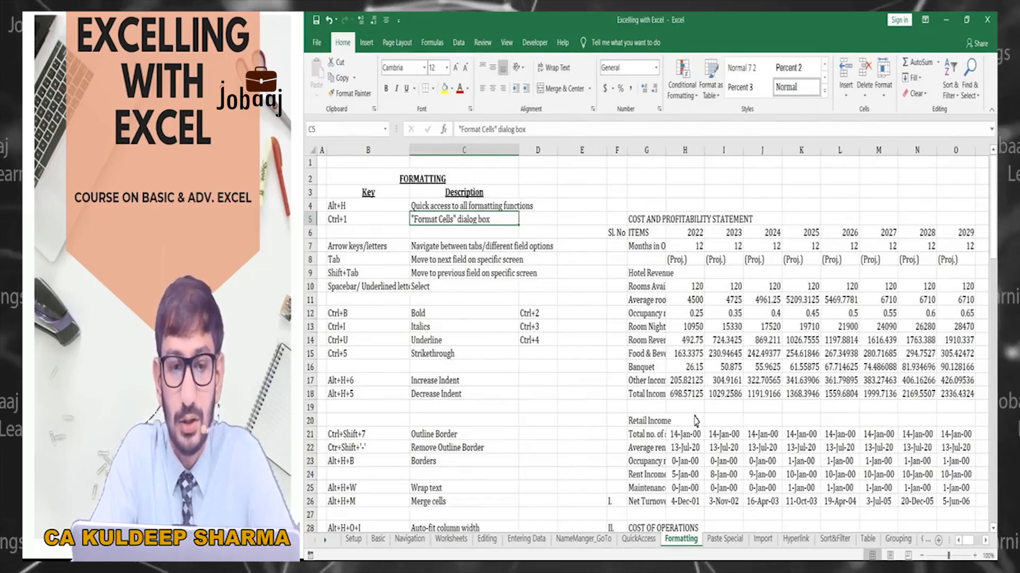
Step: Open Format Cells from the context commands of cell C5 and cancel the dialog
key(shift+F10)
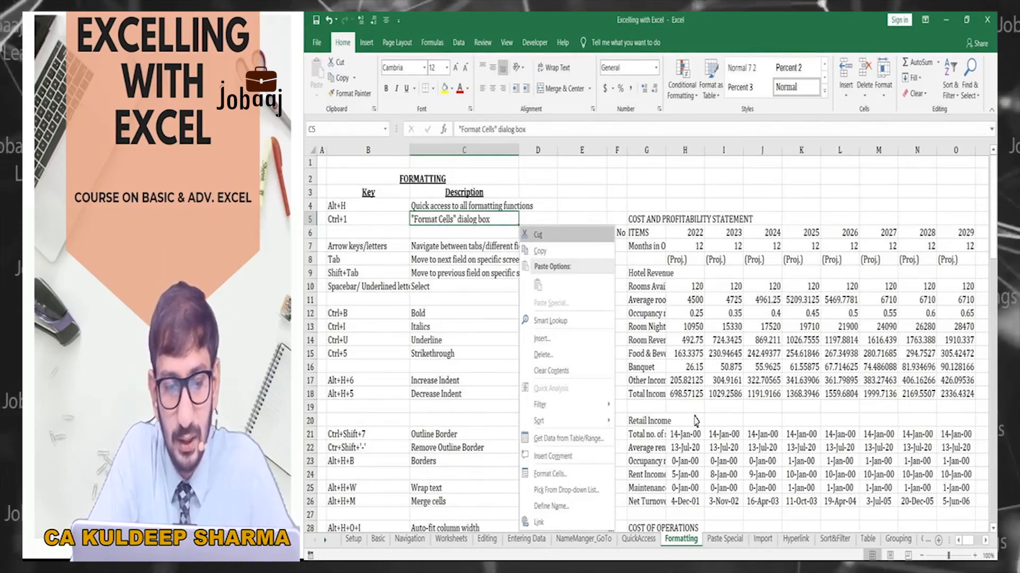
click(569, 480)
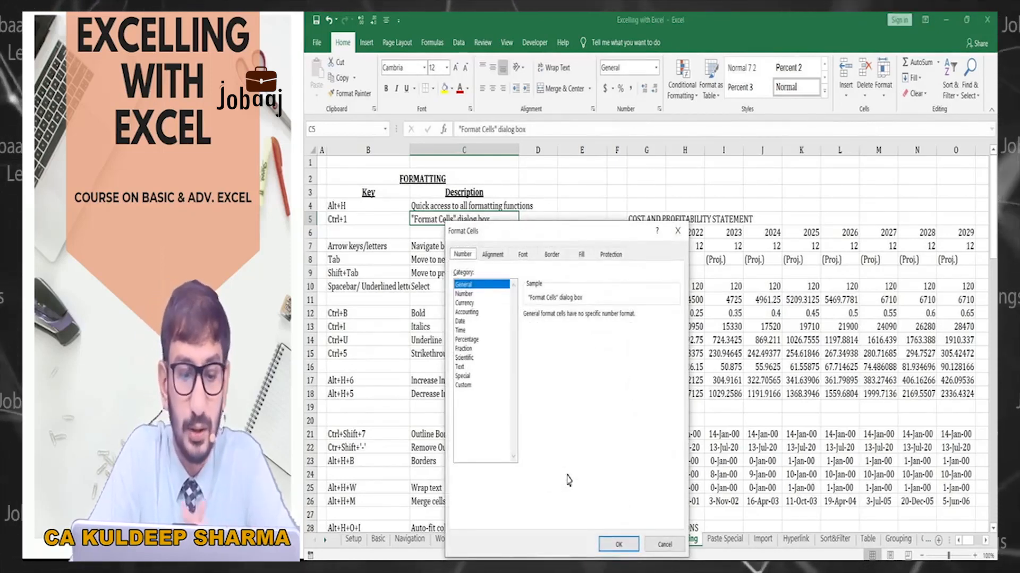
click(664, 545)
Step: Open Format Cells for cell B7 and step through its categories from Number to Protection and back to Number
click(367, 246)
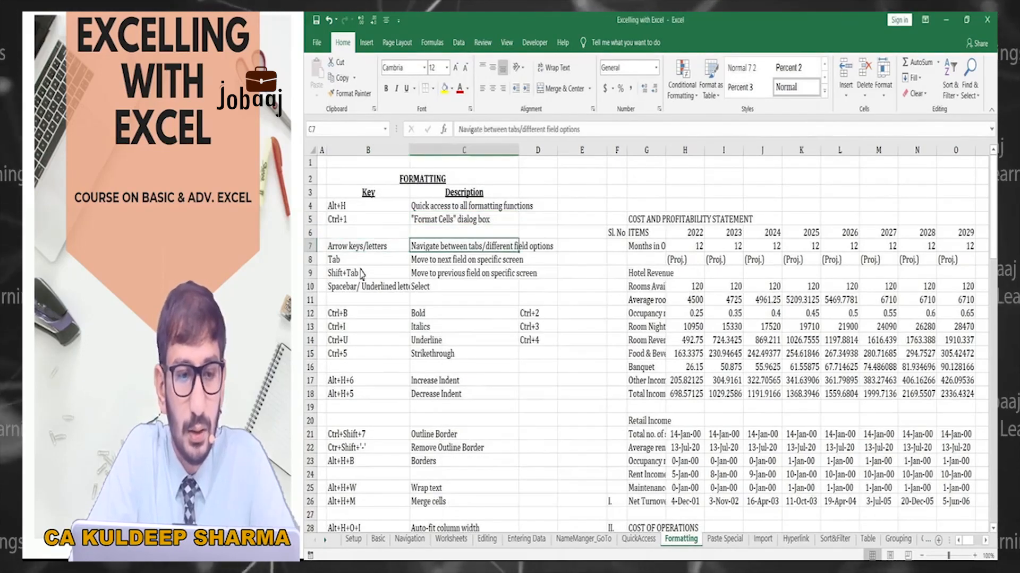
key(ctrl+1)
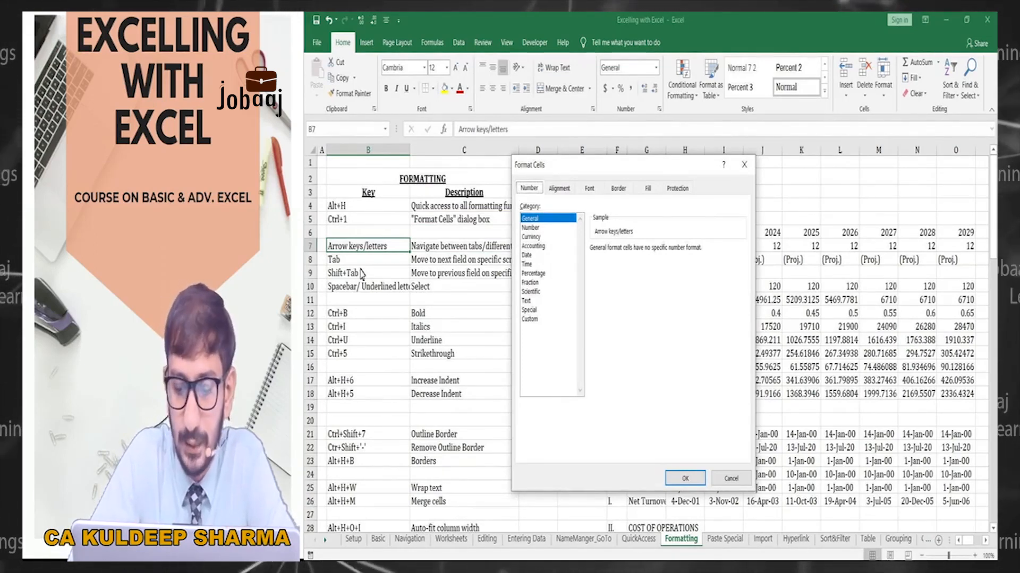
key(Right)
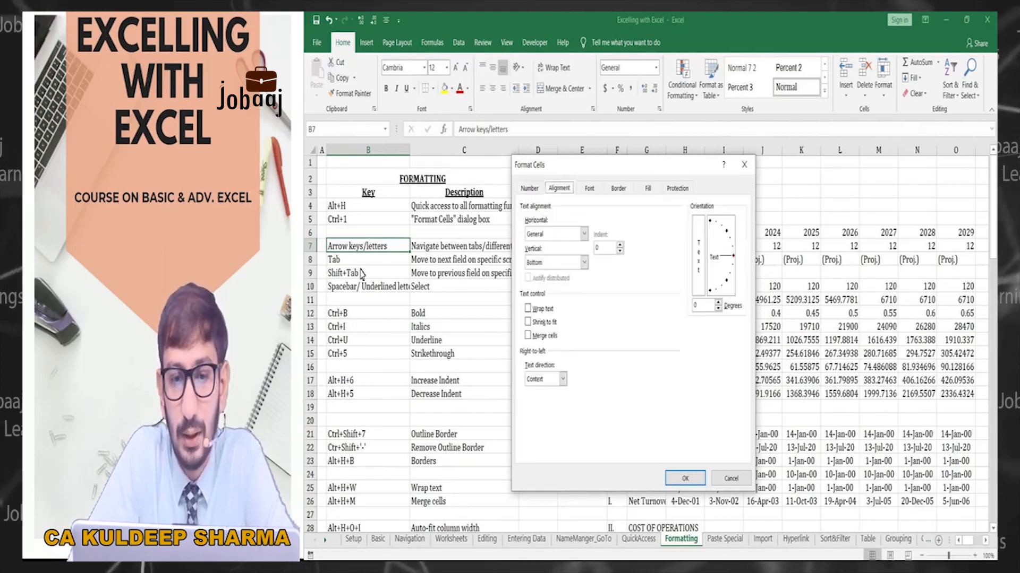
key(Right)
key(Right)
key(Right)
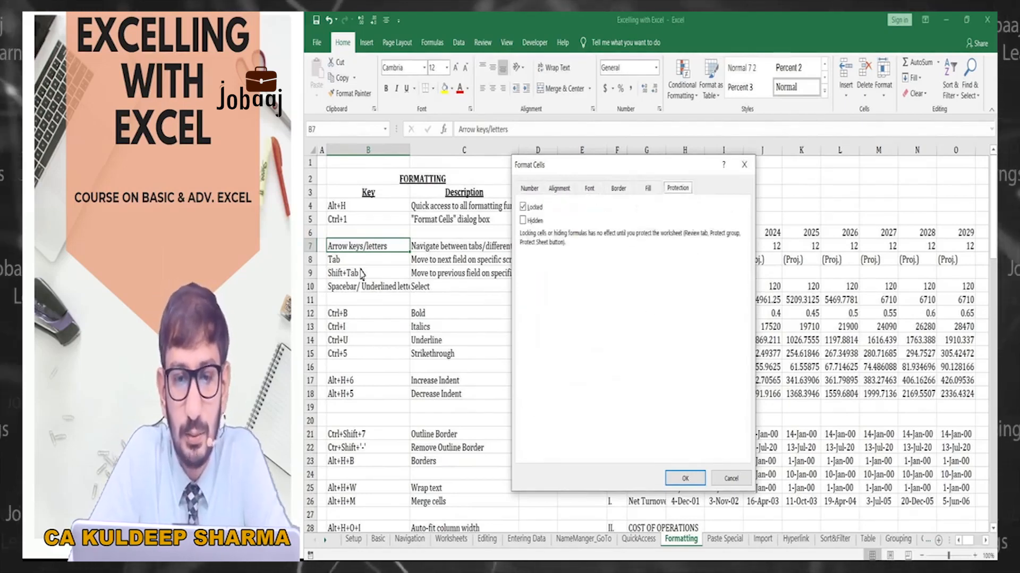
key(Left)
key(Left)
key(Left)
key(Left)
key(Left)
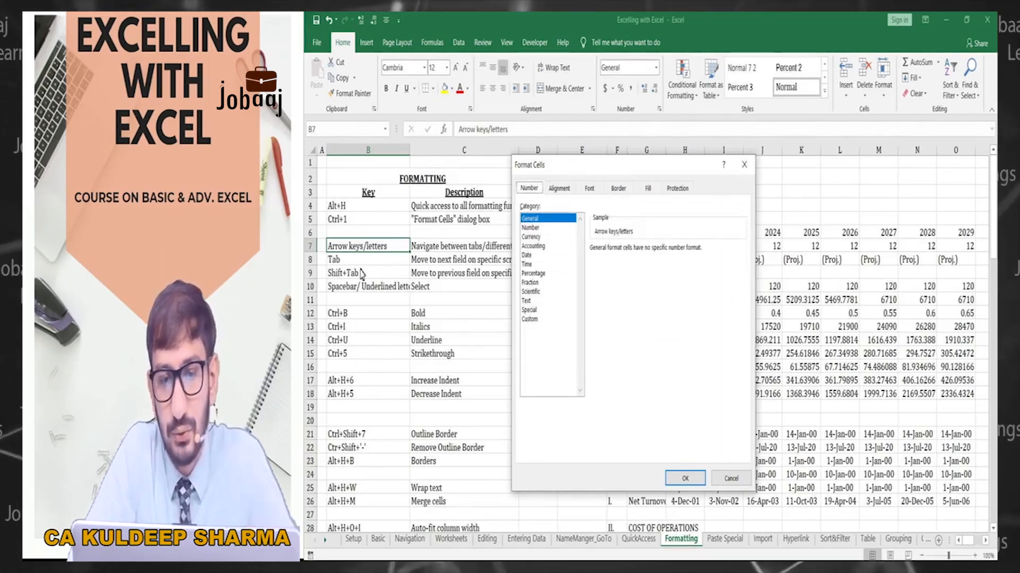
Step: Examine the Alignment, Font, Border and Fill settings of cell B7 in turn, and return to the Font settings
click(551, 194)
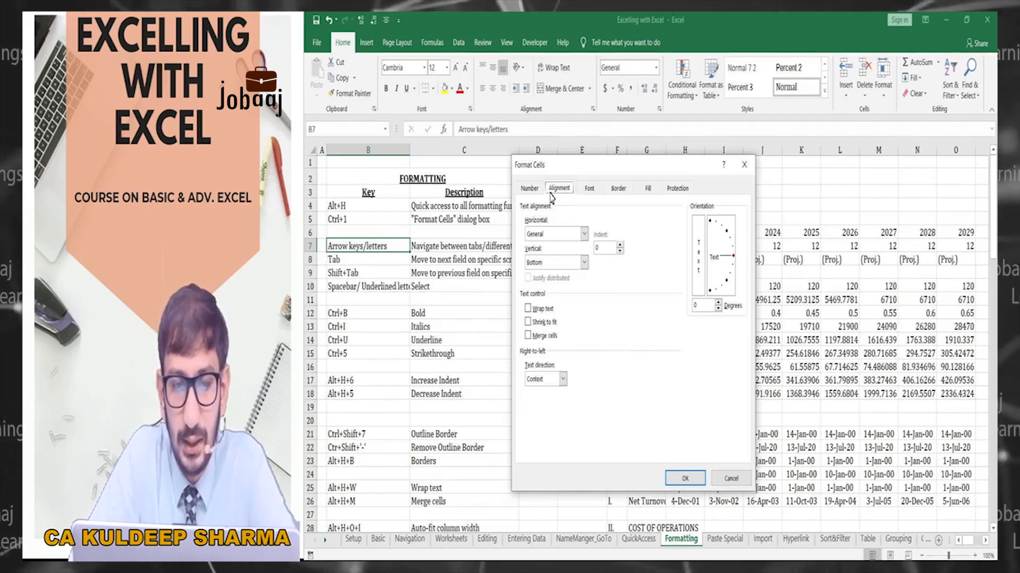
key(Right)
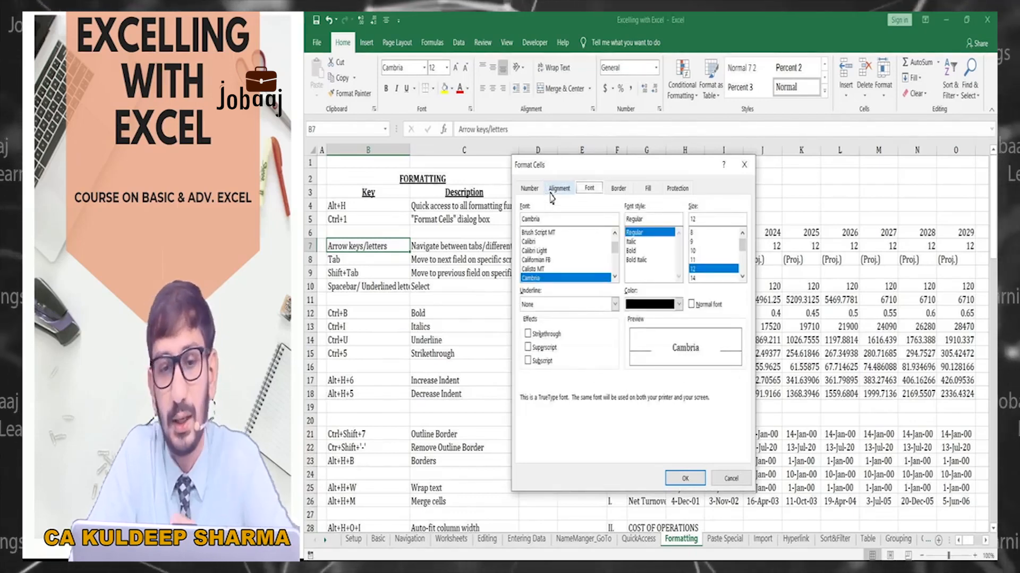
key(Right)
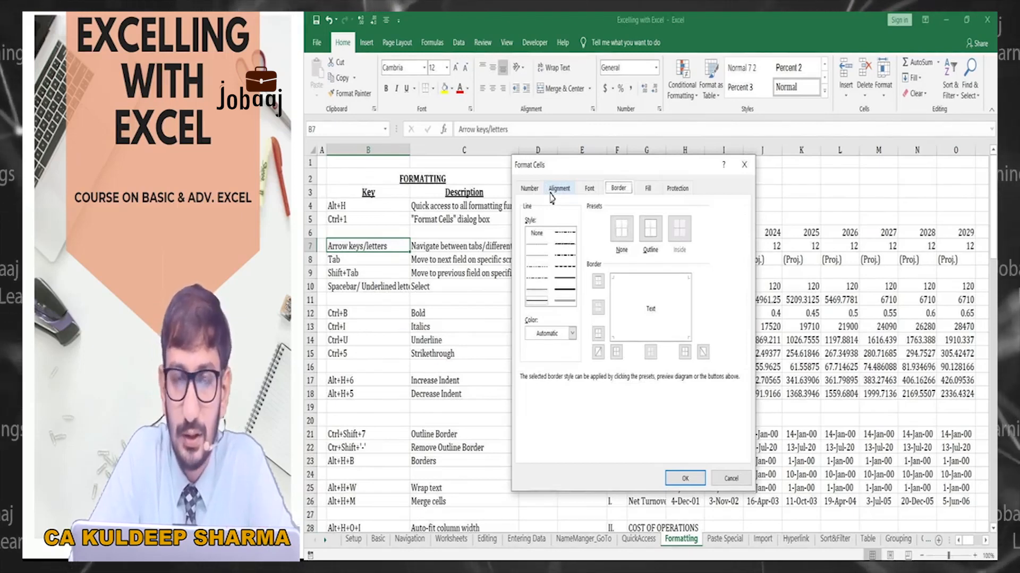
key(Right)
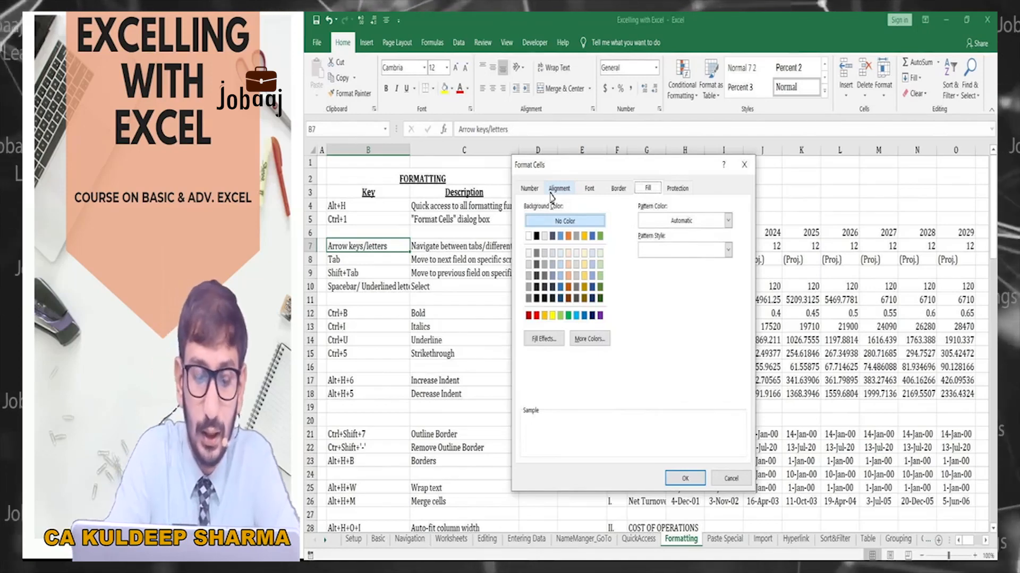
key(Left)
key(Left)
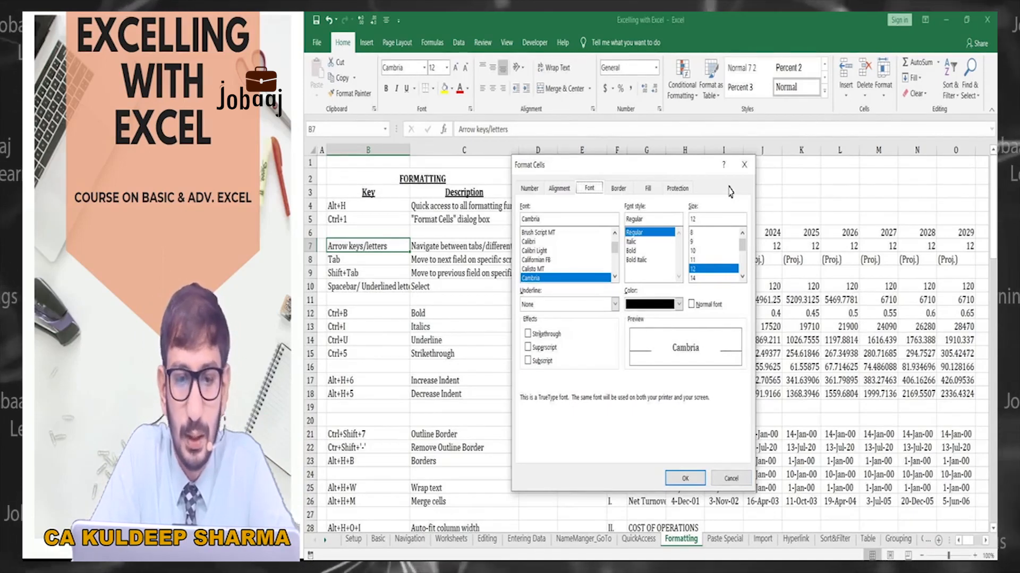
Step: Close the Format Cells dialog and review the field-navigation shortcuts listed in rows 7 to 10
key(Escape)
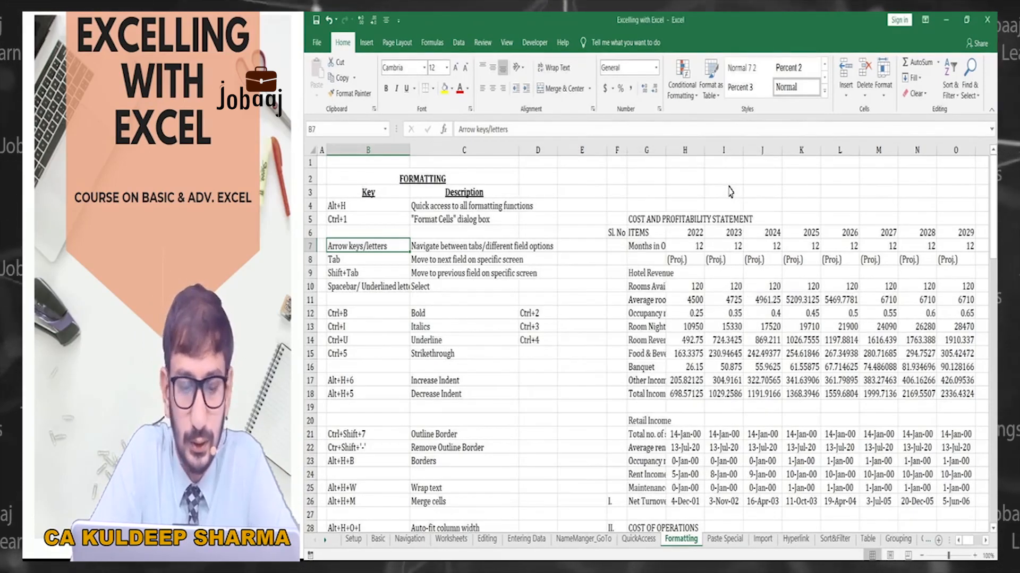
key(Down)
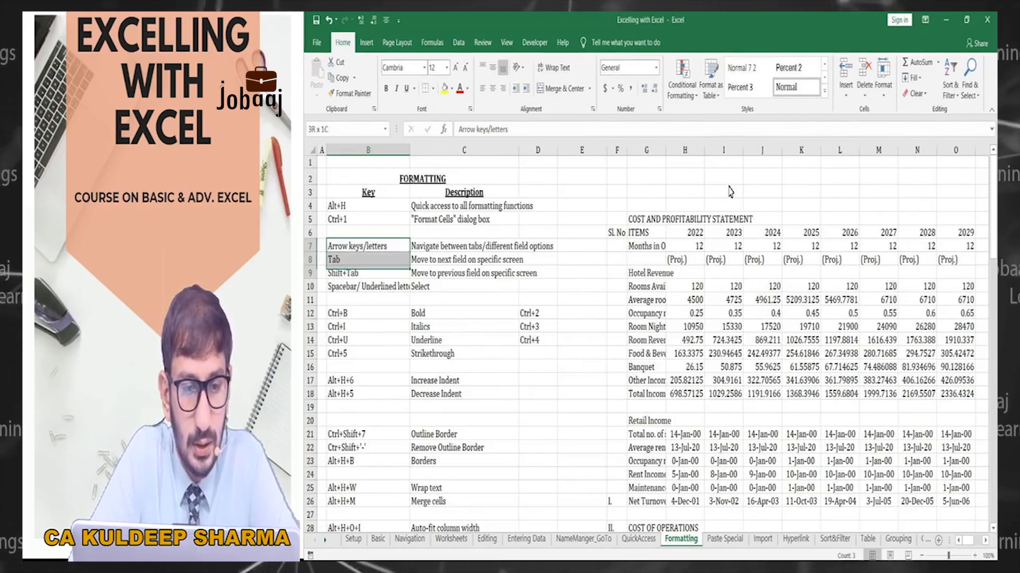
key(Up)
key(Right)
key(Down)
key(Down)
key(Down)
key(Down)
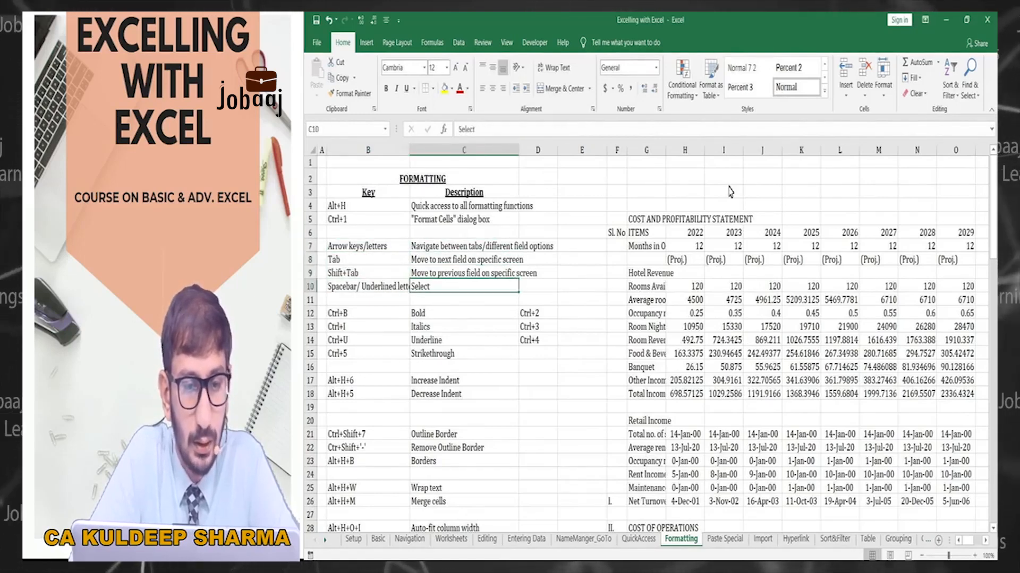
key(Left)
key(Up)
key(Up)
key(Up)
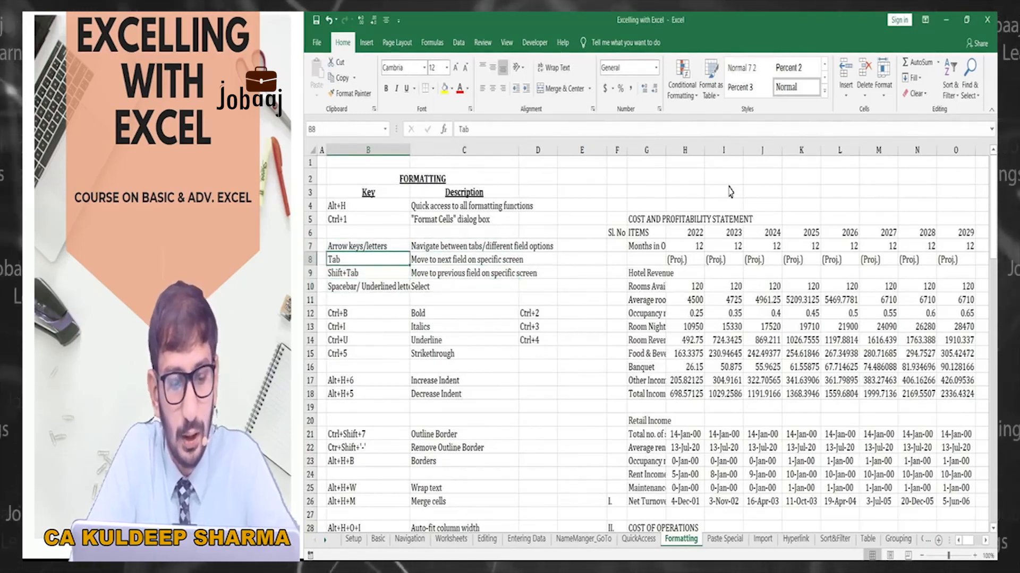
Step: Open Format Cells for cell B8 and move forward through the Alignment fields as far as Shrink to fit
key(ctrl+1)
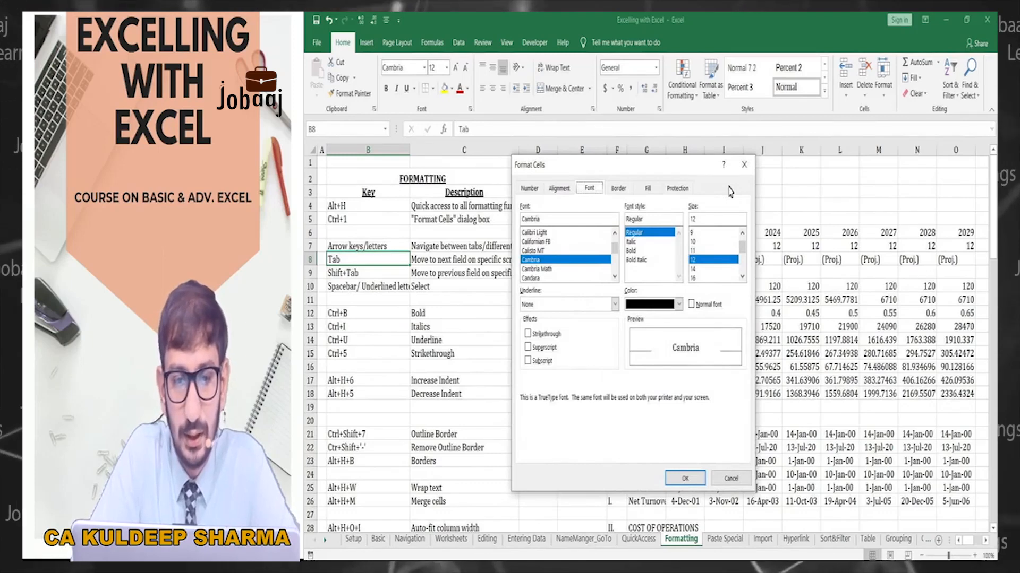
key(Left)
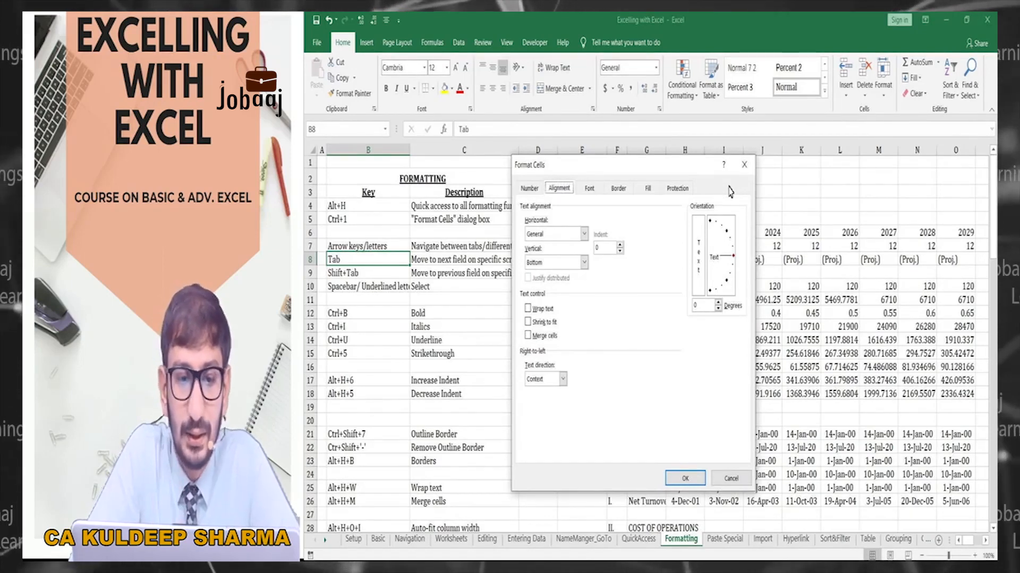
key(Tab)
key(Tab)
key(Tab)
key(Tab)
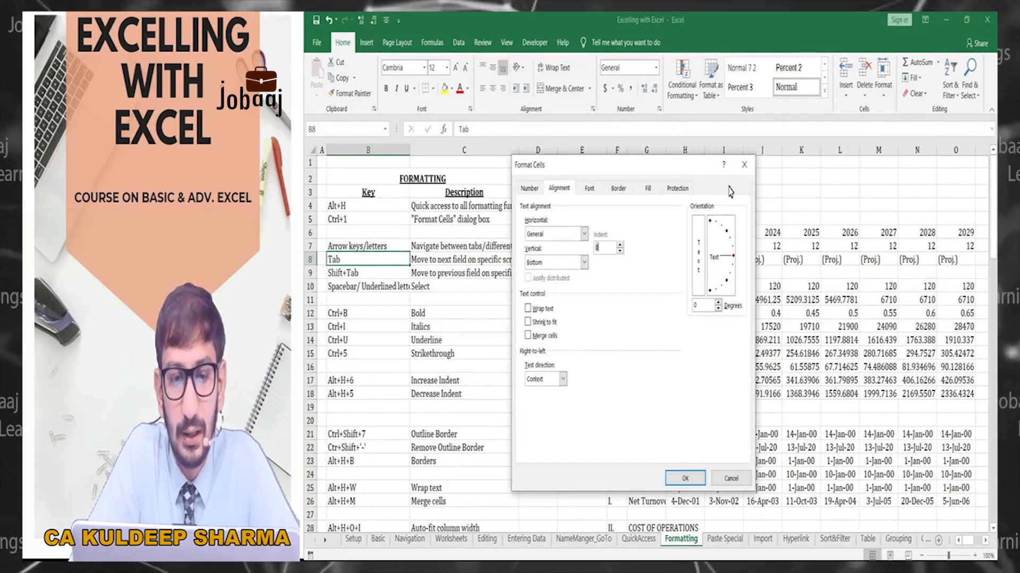
key(Tab)
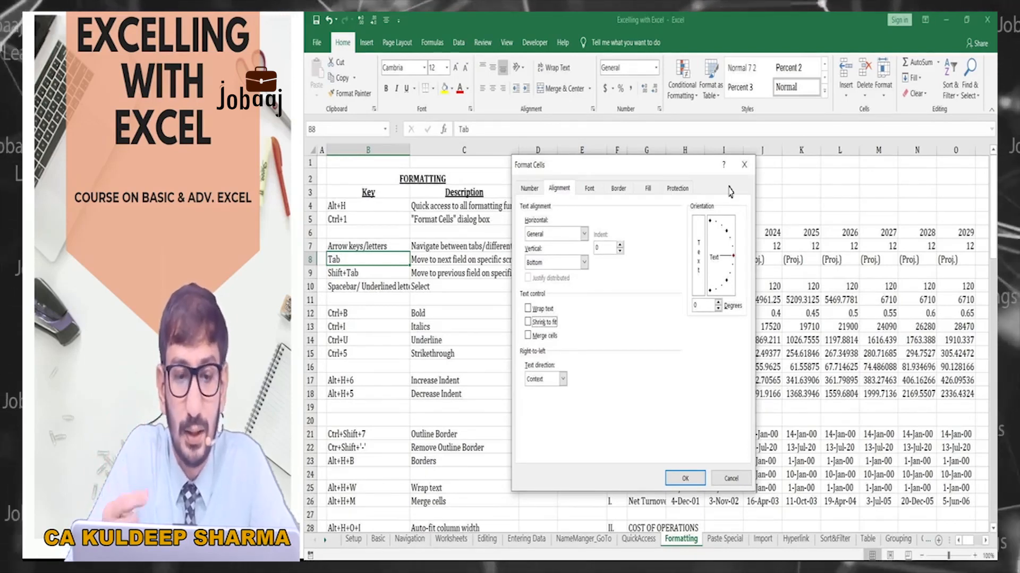
Step: Move back through the Alignment fields to Horizontal, then forward to Indent and back to Horizontal
key(shift+Tab)
key(shift+Tab)
key(shift+Tab)
key(shift+Tab)
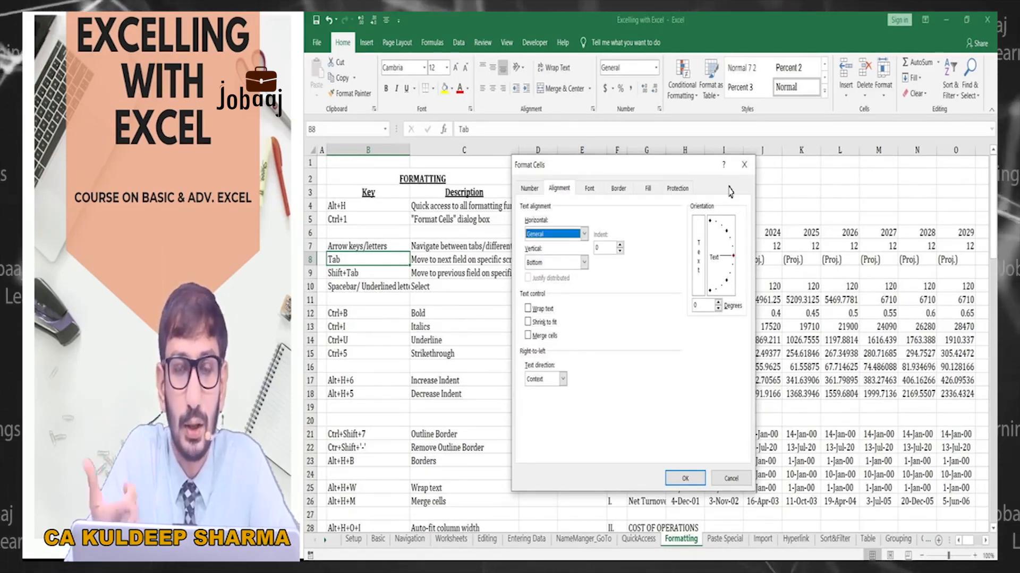
key(Tab)
key(Tab)
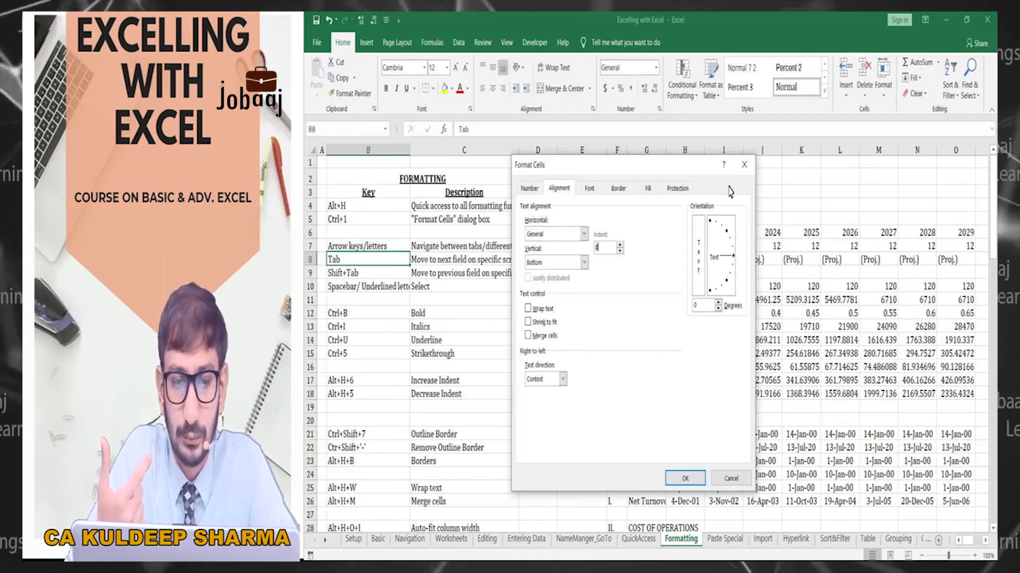
key(shift+Tab)
key(shift+Tab)
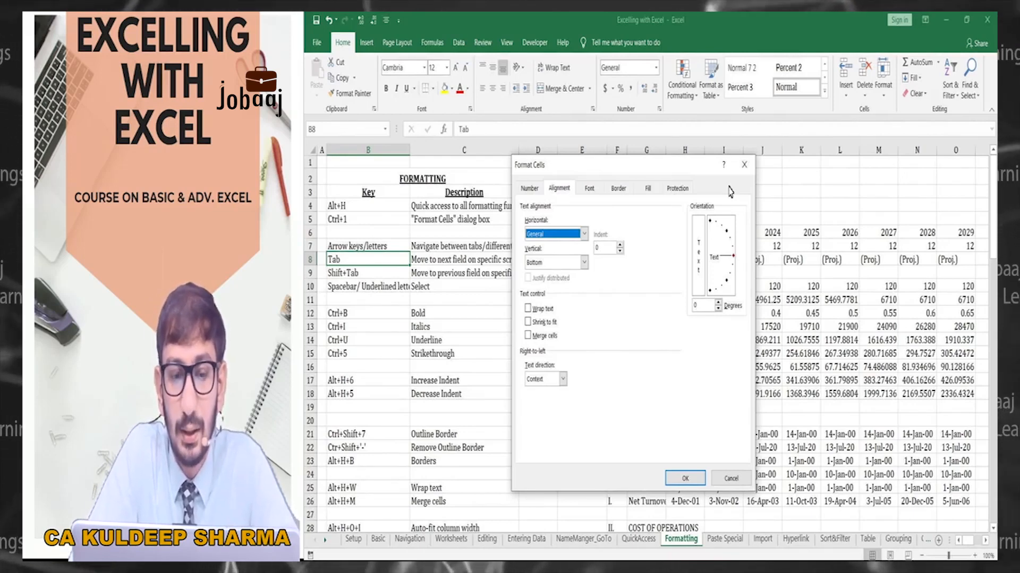
Step: Browse the horizontal text alignment options for cell B8 and choose Center
key(alt+Down)
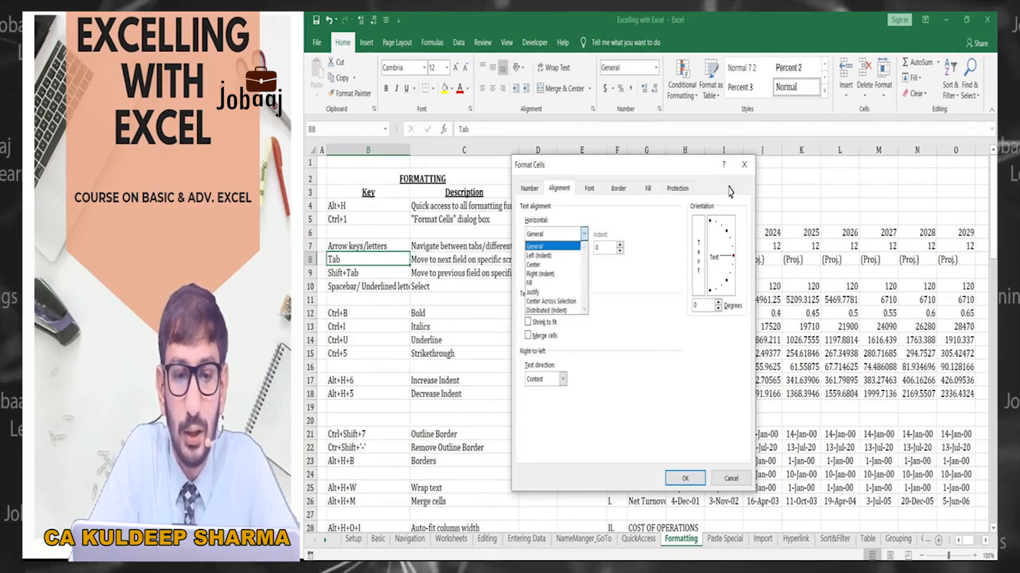
key(Down)
key(Down)
key(Down)
key(Down)
key(Up)
key(Up)
key(Up)
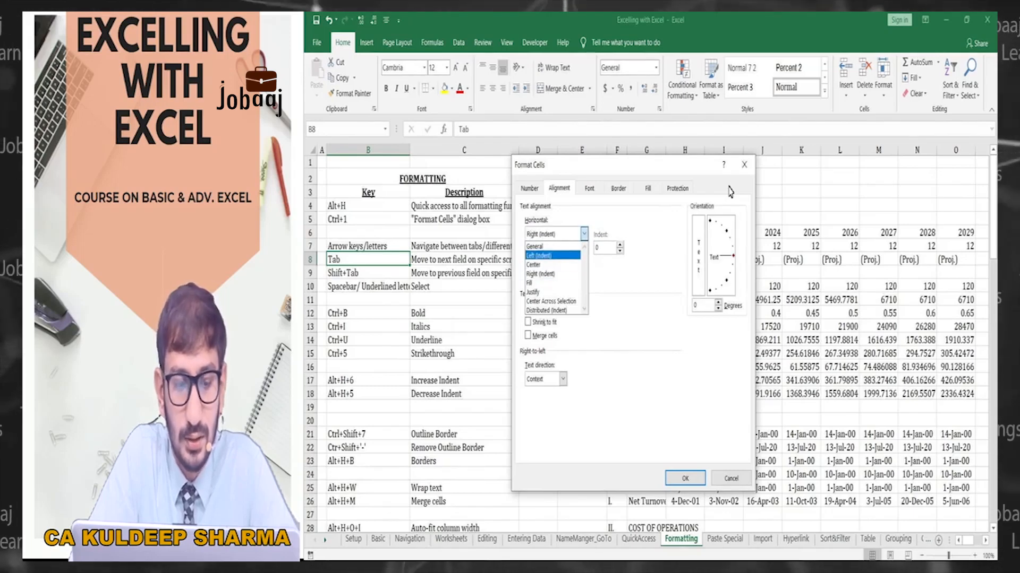
key(Down)
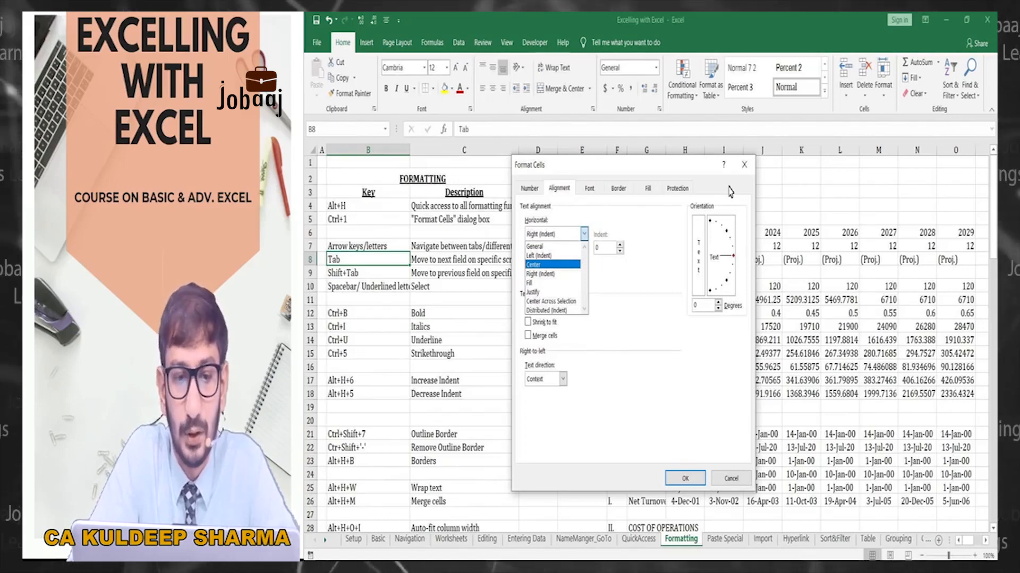
key(Tab)
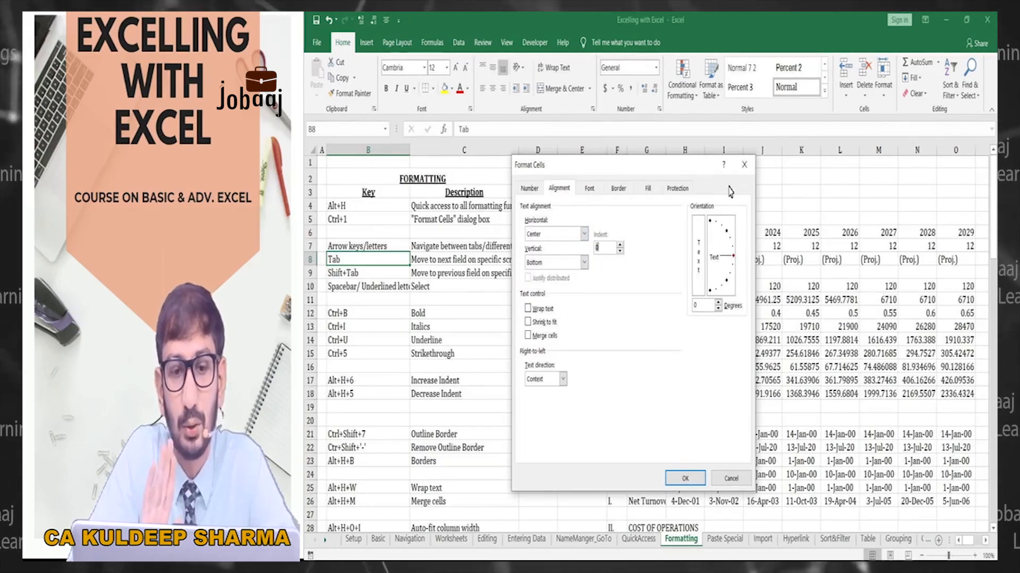
Step: Try the Wrap text and Merge cells options for cell B8 and cancel the Format Cells dialog
key(Tab)
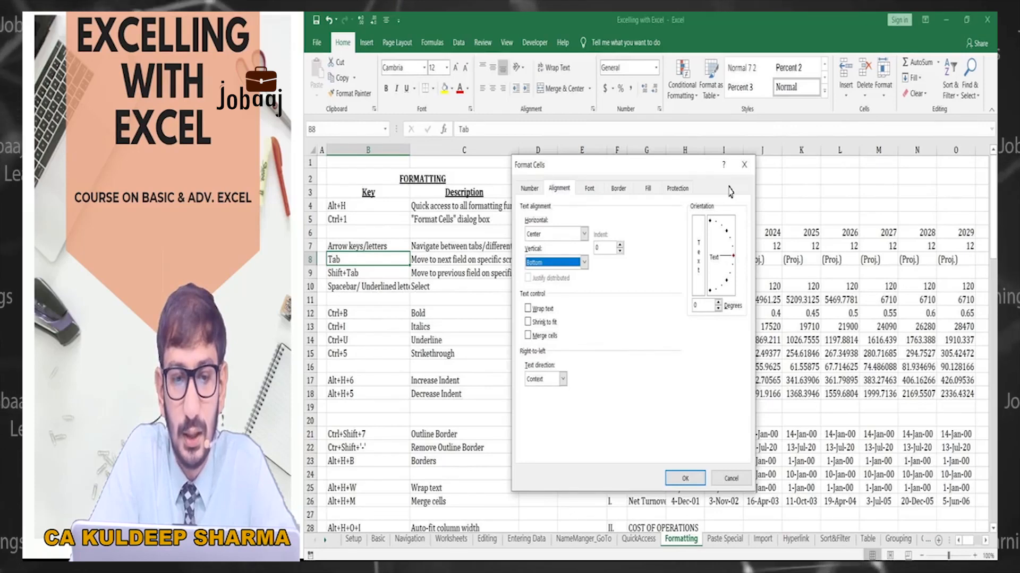
key(Tab)
key(Tab)
key(shift+Tab)
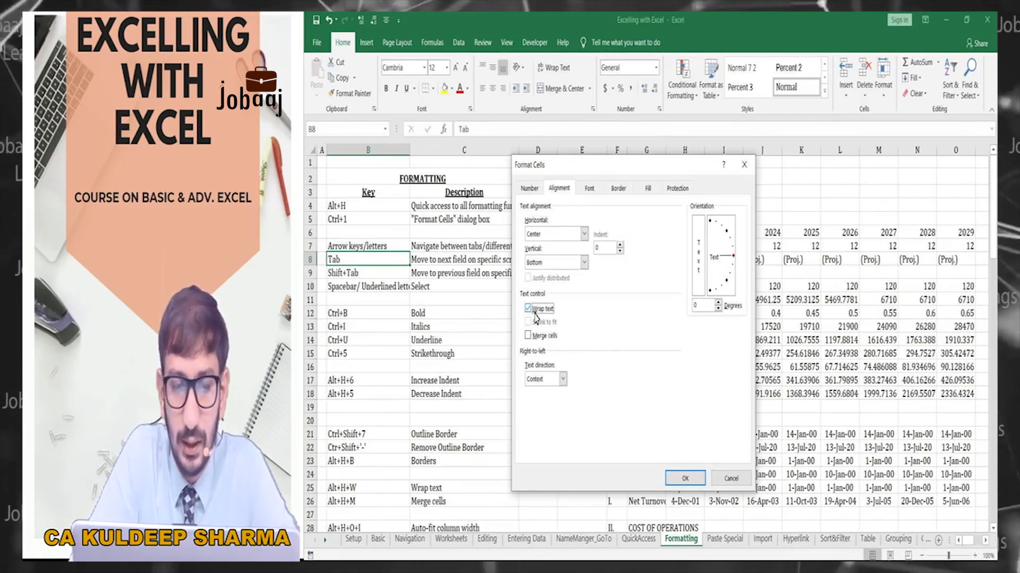
click(537, 315)
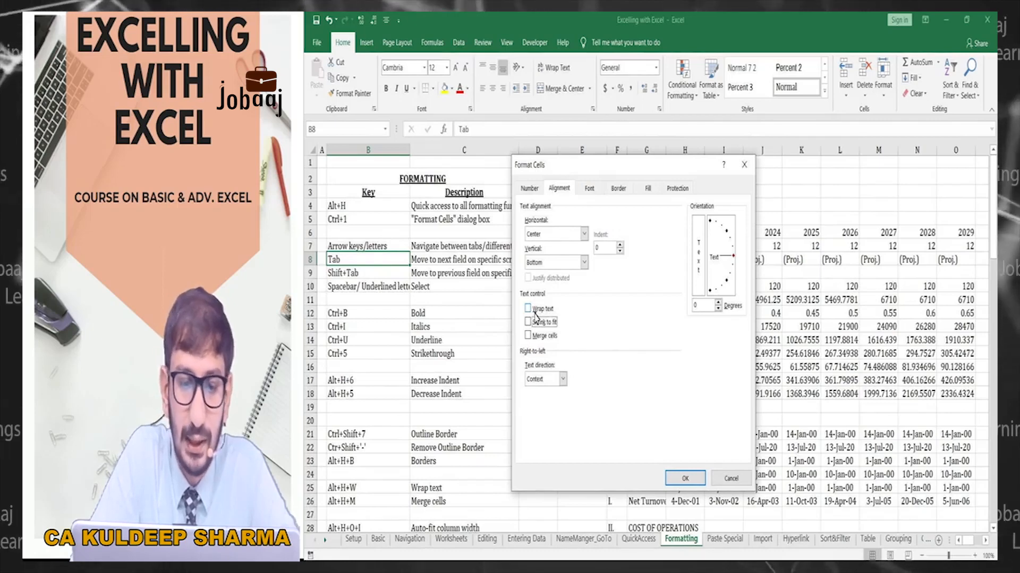
key(Tab)
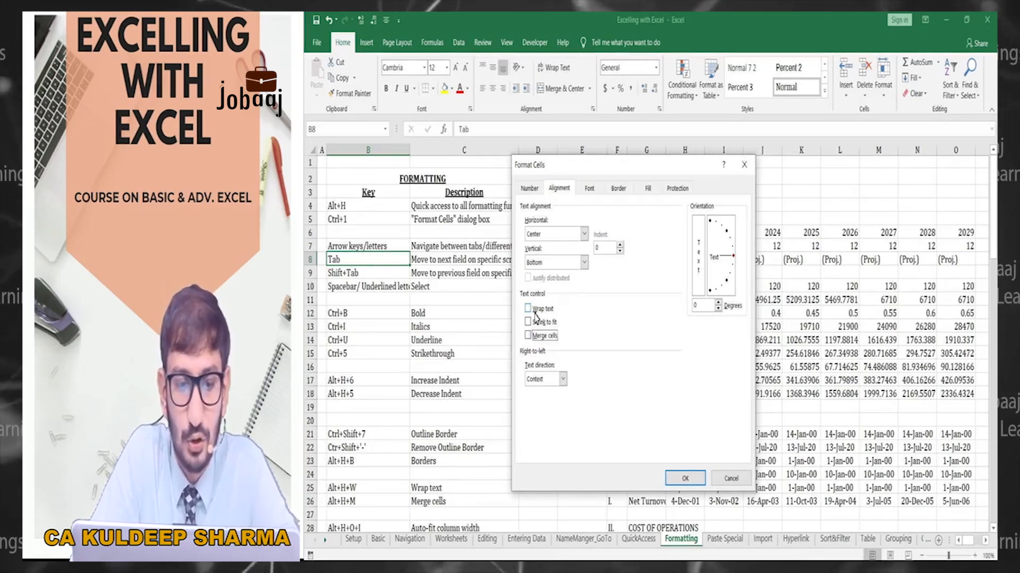
key(space)
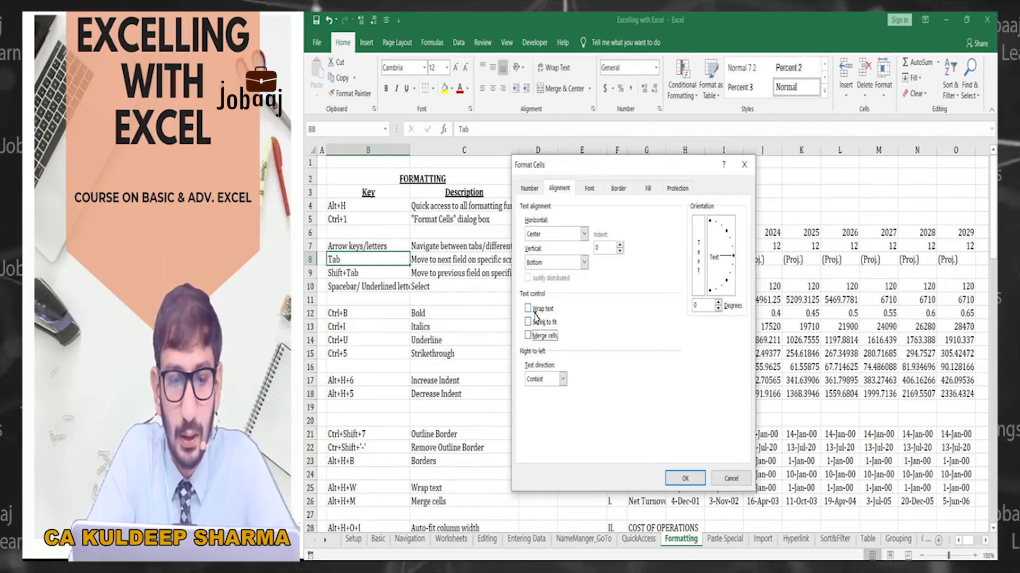
key(Escape)
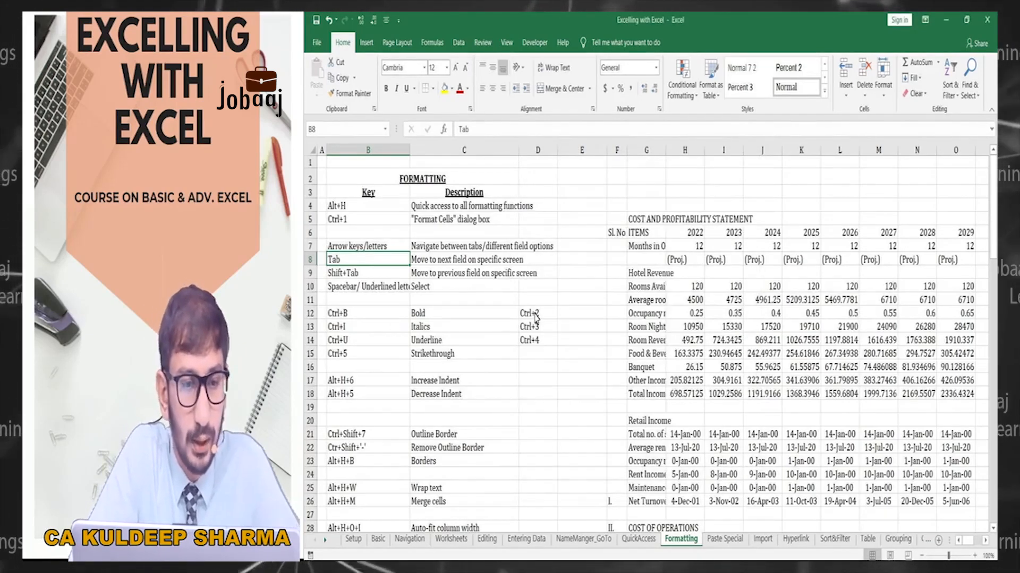
Step: Review the navigation shortcuts in B7:B10 and the Bold, Italics and Underline entries in C12:C14
click(366, 247)
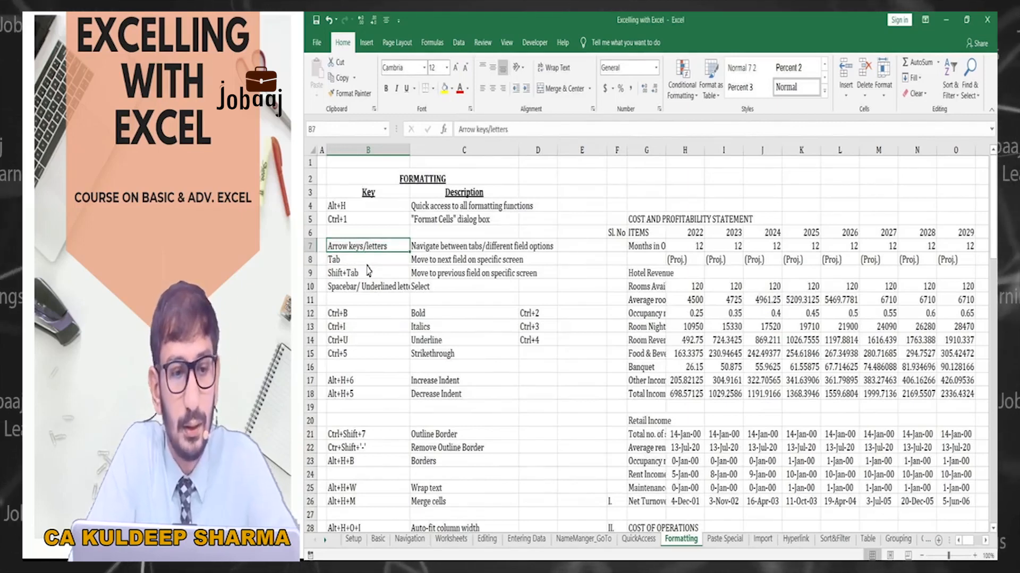
click(367, 259)
click(369, 271)
key(Down)
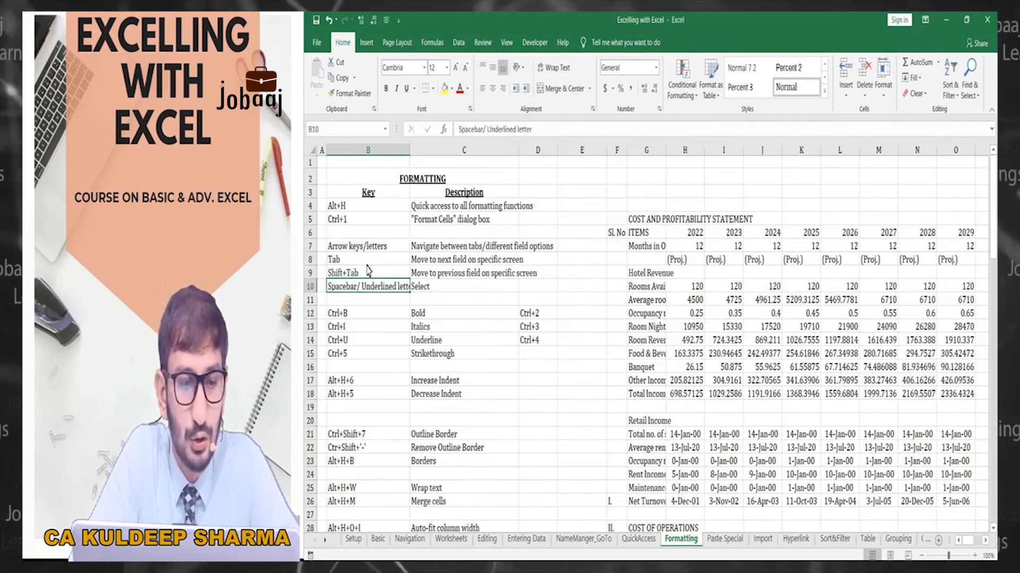
key(Down)
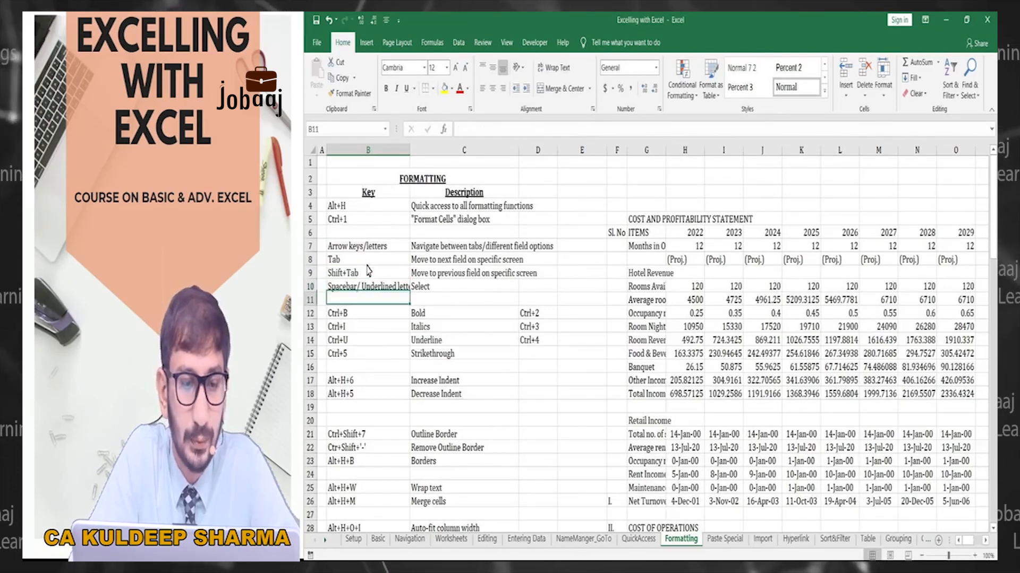
key(Down)
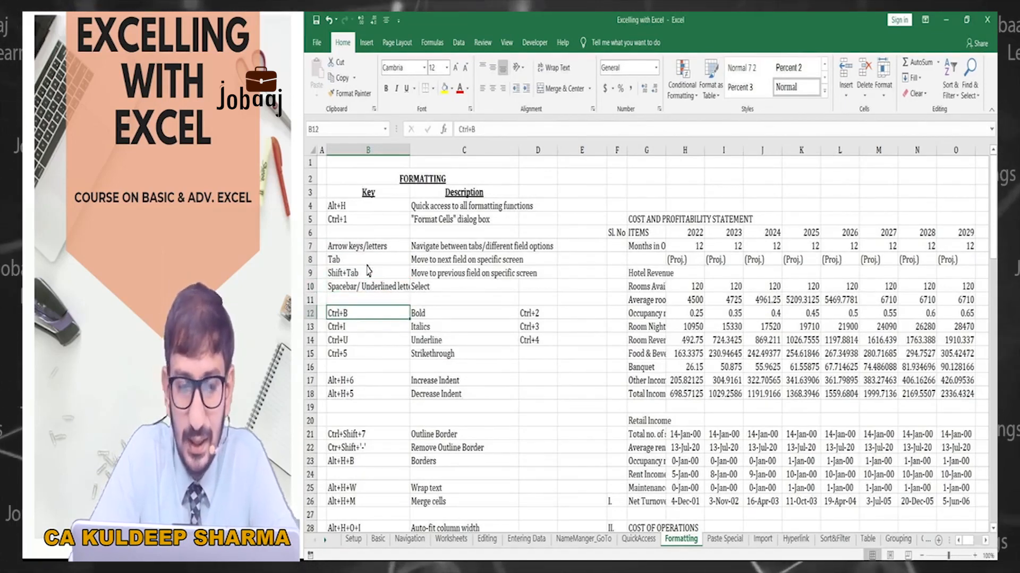
key(Right)
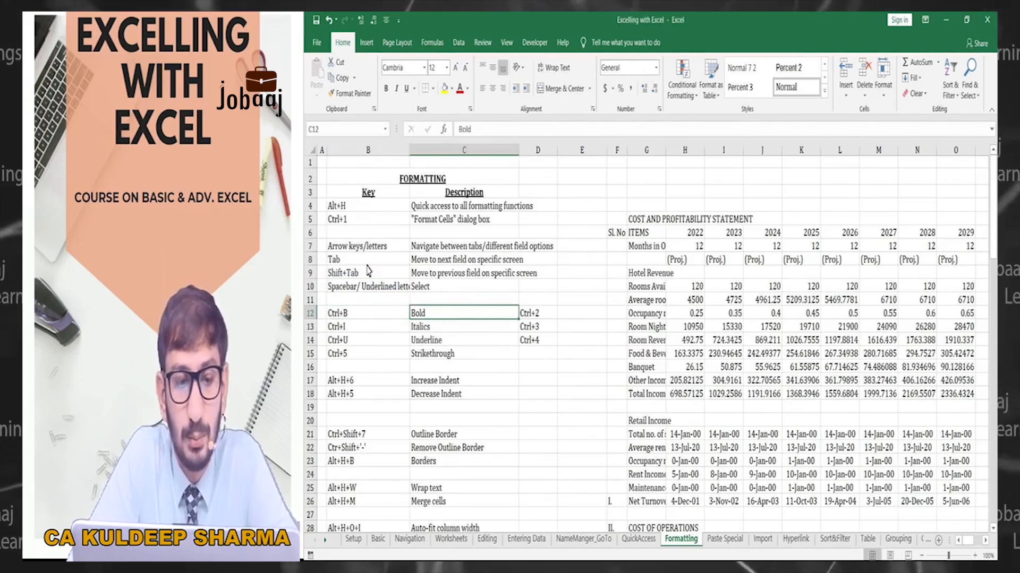
key(shift+Down)
key(shift+Down)
key(shift+Down)
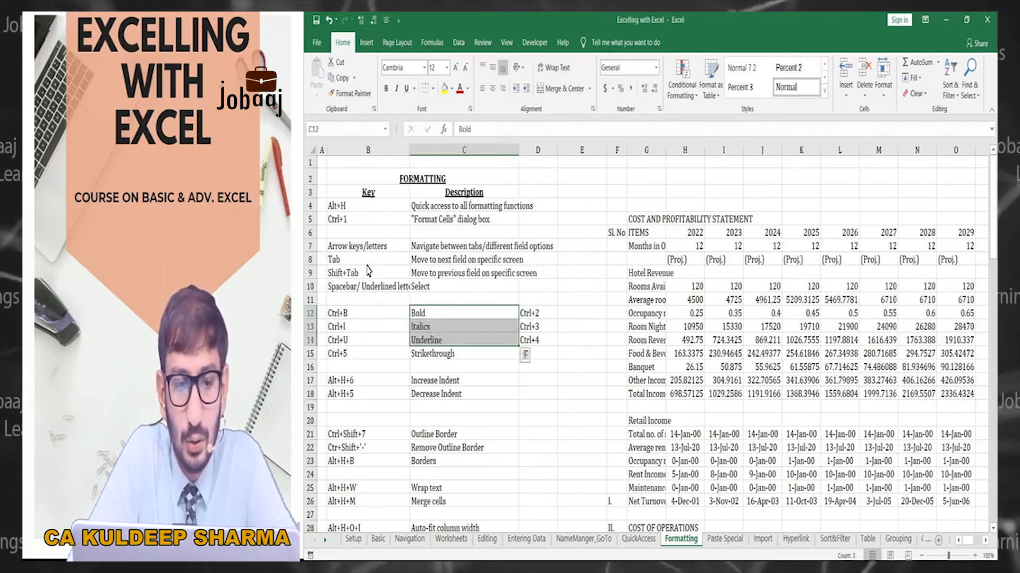
key(shift+Up)
key(shift+Up)
key(shift+Up)
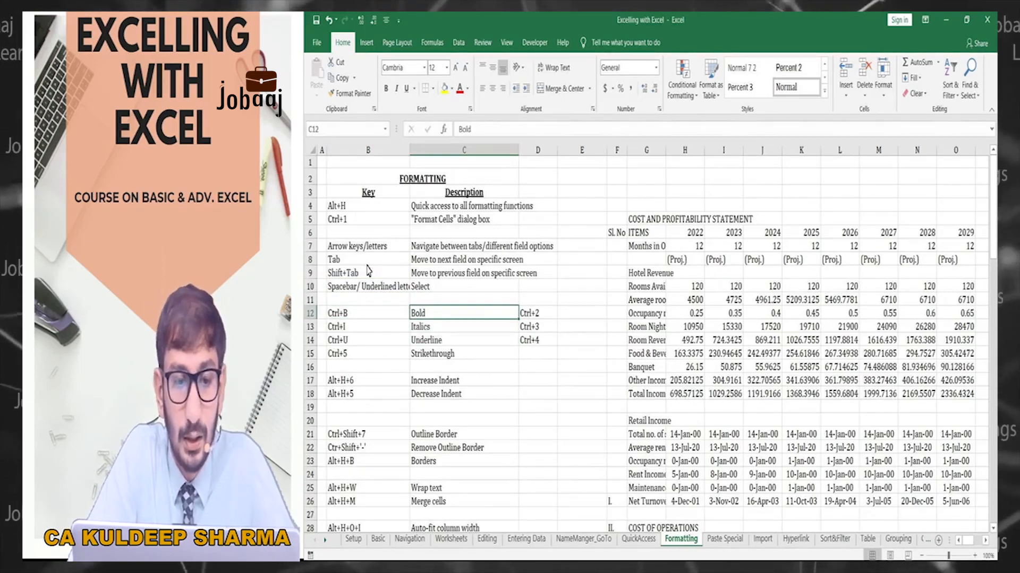
Step: Make the COST AND PROFITABILITY STATEMENT heading in cell G5 bold, italic and underlined
click(656, 327)
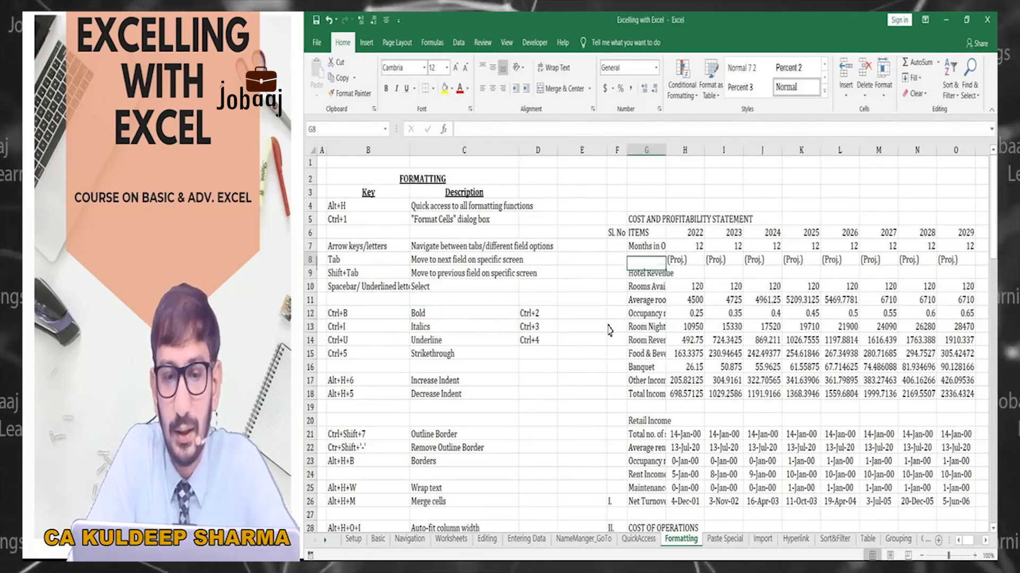
key(Up)
key(Up)
key(Up)
key(Up)
key(Up)
key(Up)
key(Up)
key(Up)
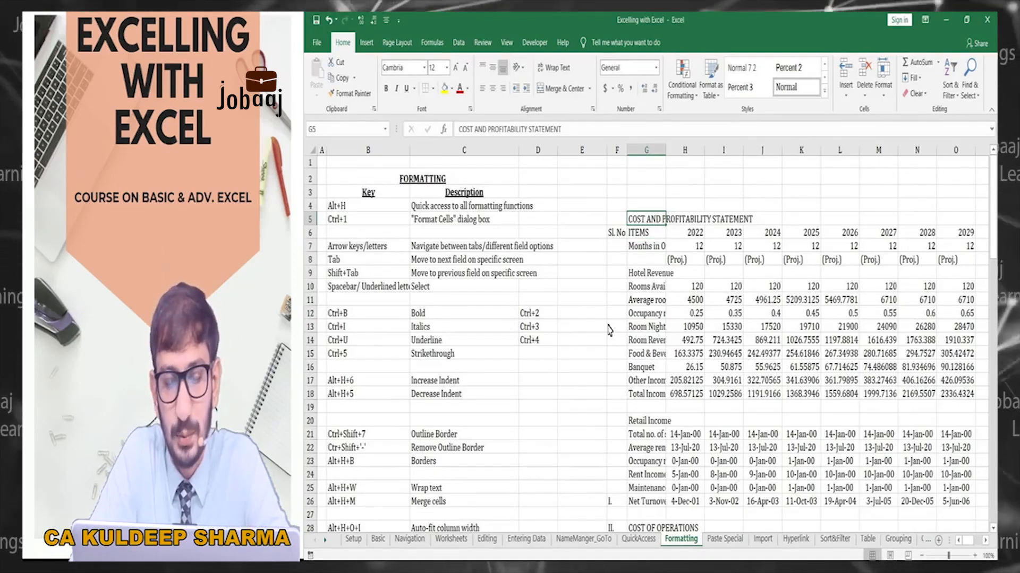
key(ctrl+b)
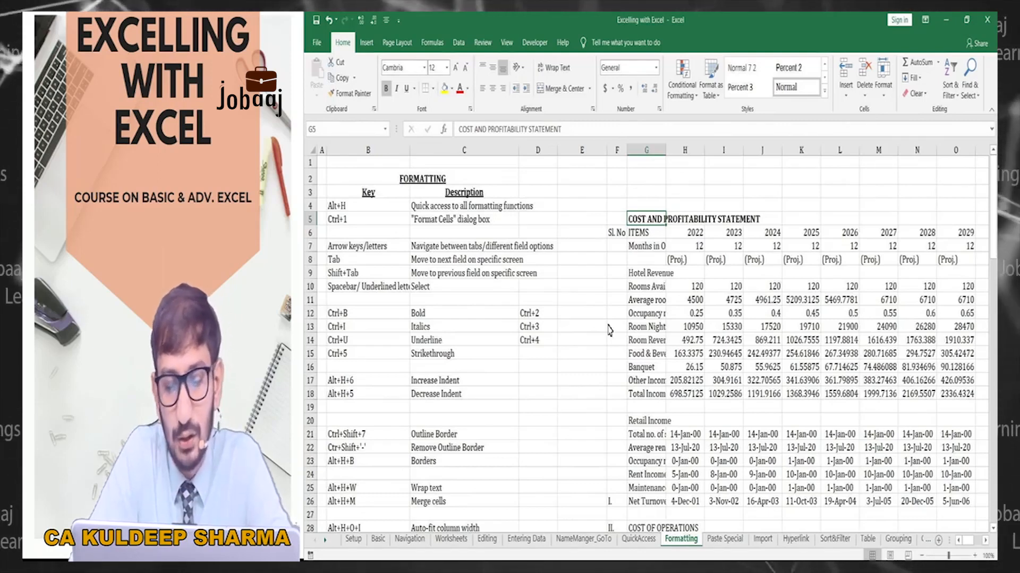
key(ctrl+i)
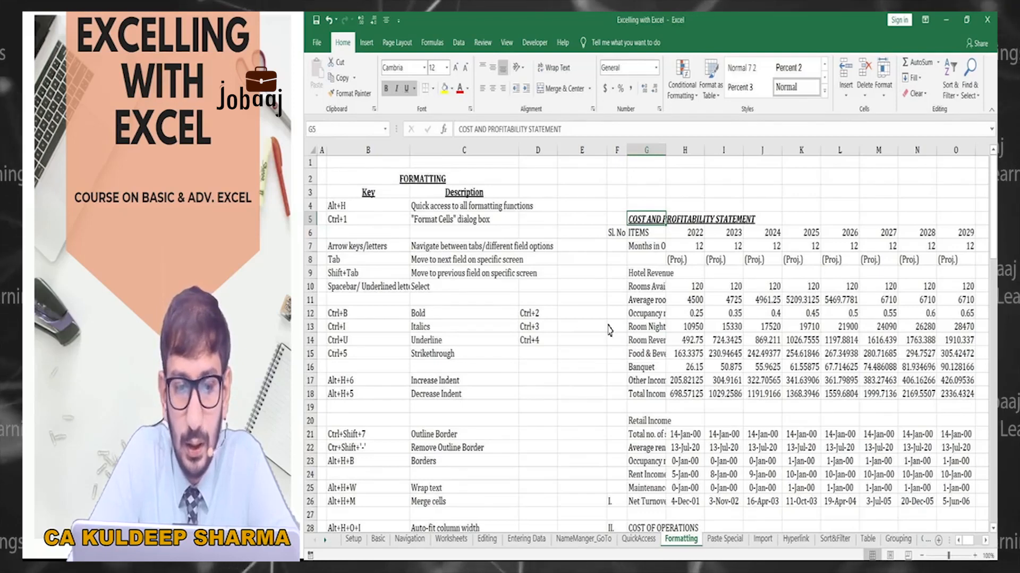
Step: Review the alternative Bold, Italics and Underline shortcuts listed in D12:D14
key(Left)
key(Left)
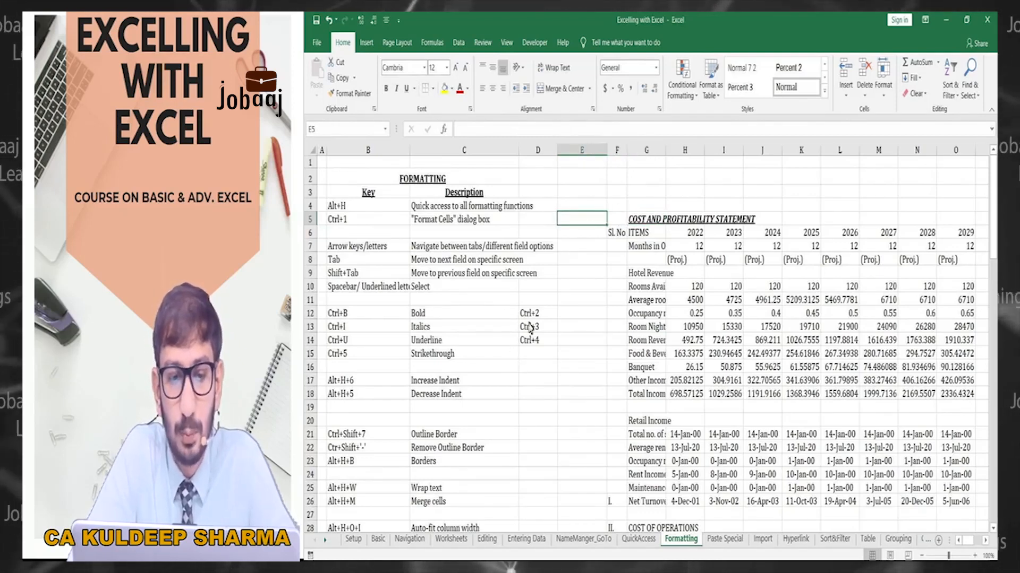
click(529, 314)
key(Down)
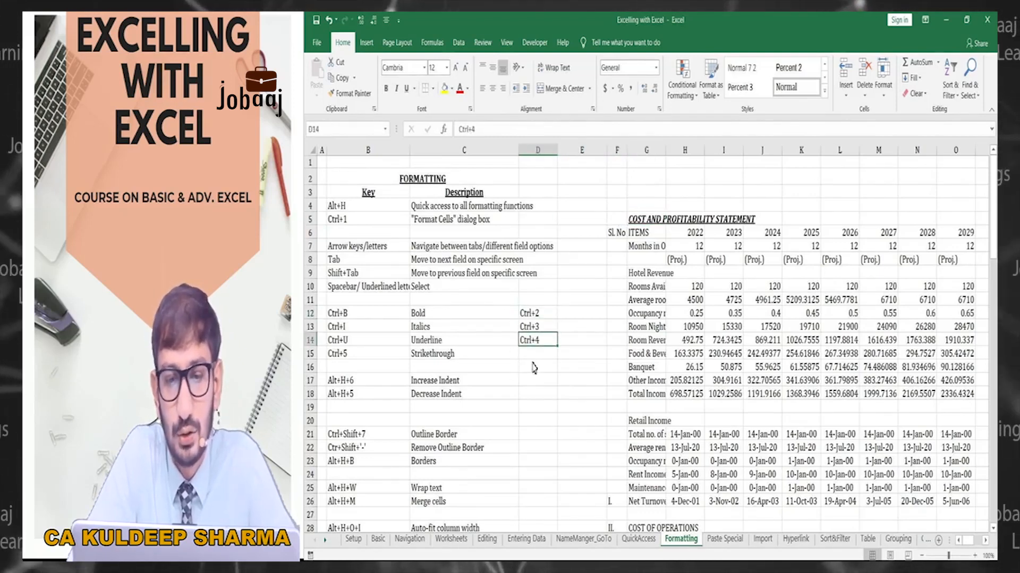
Step: Make the Hotel Revenue heading in G9 bold, and apply the Bold font style to Retail Income in G20 through Format Cells
click(633, 277)
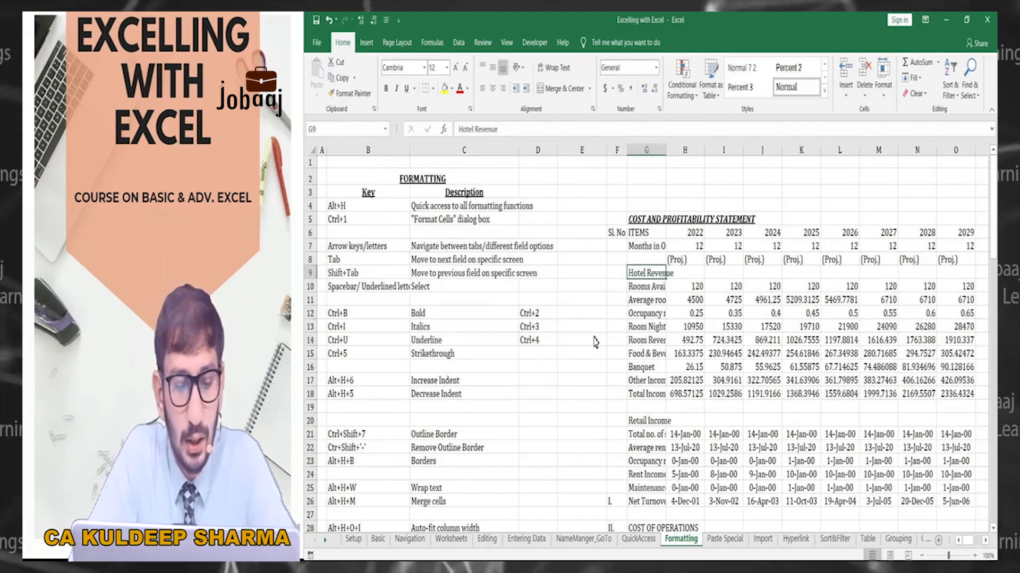
key(ctrl+b)
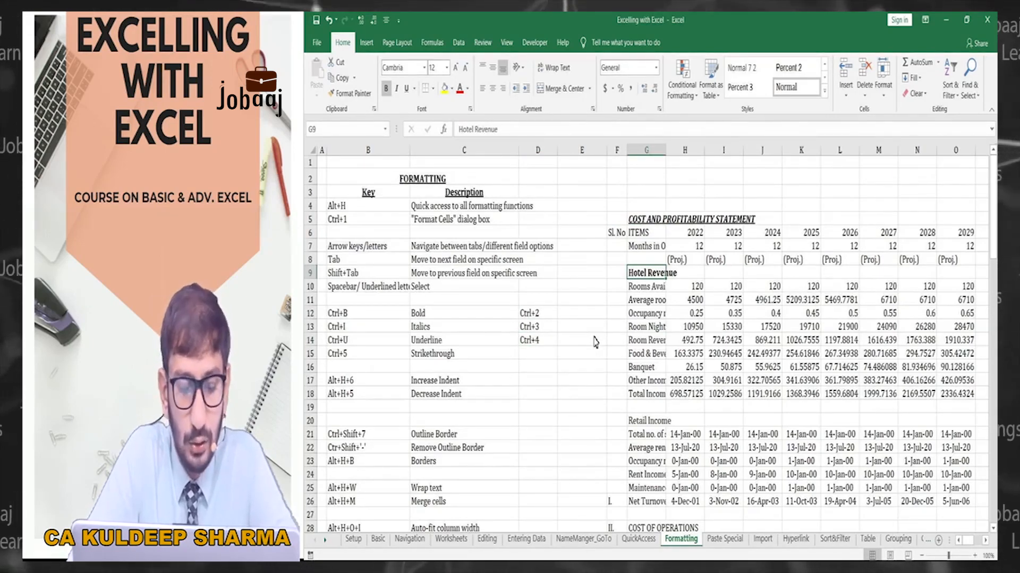
key(ctrl+Down)
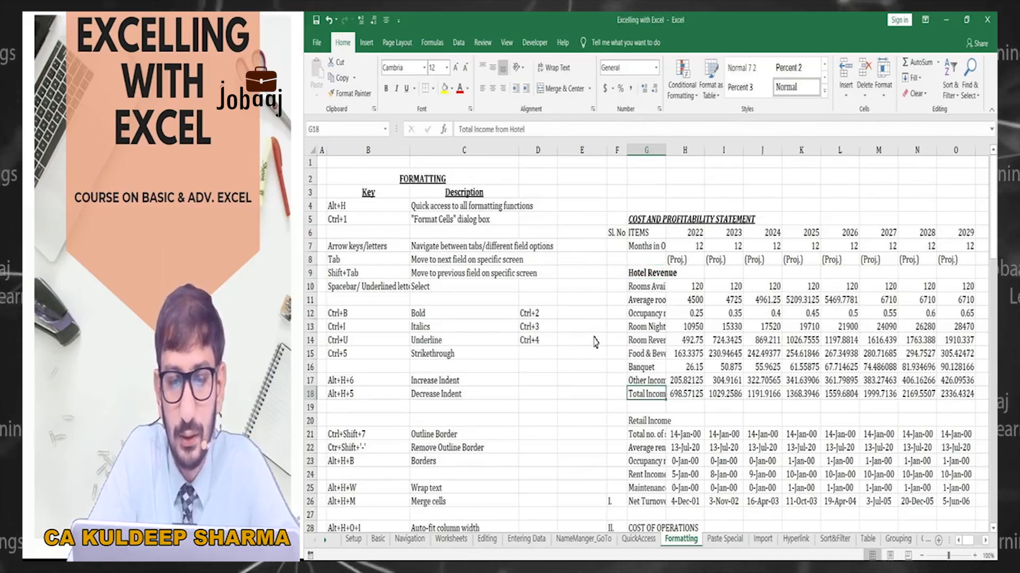
key(ctrl+Down)
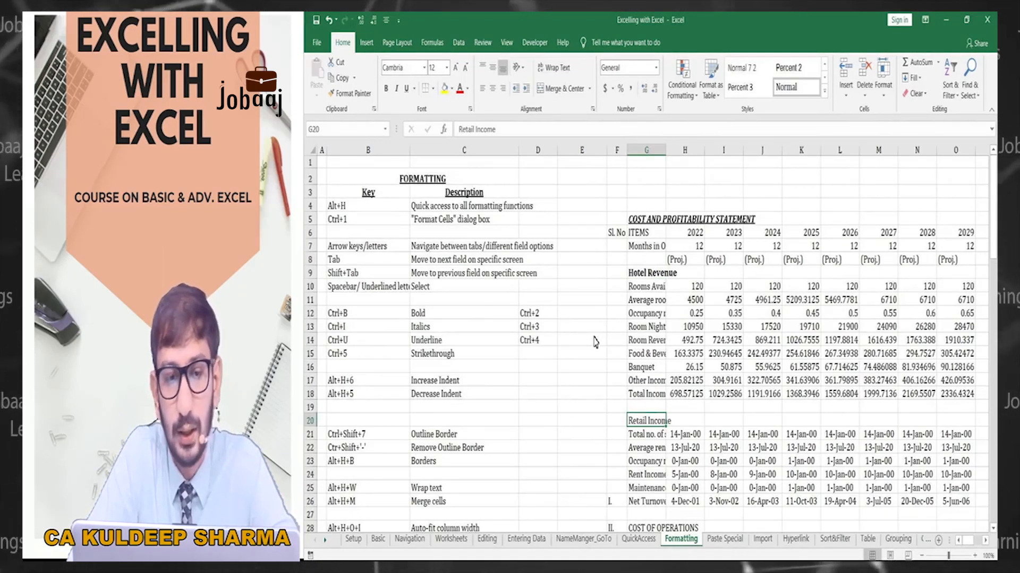
key(ctrl+1)
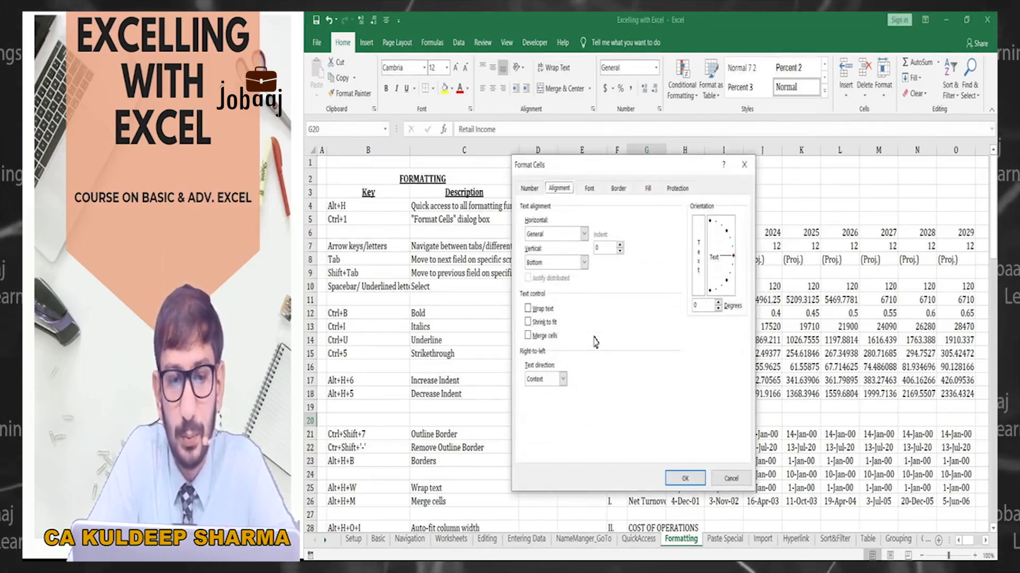
key(Right)
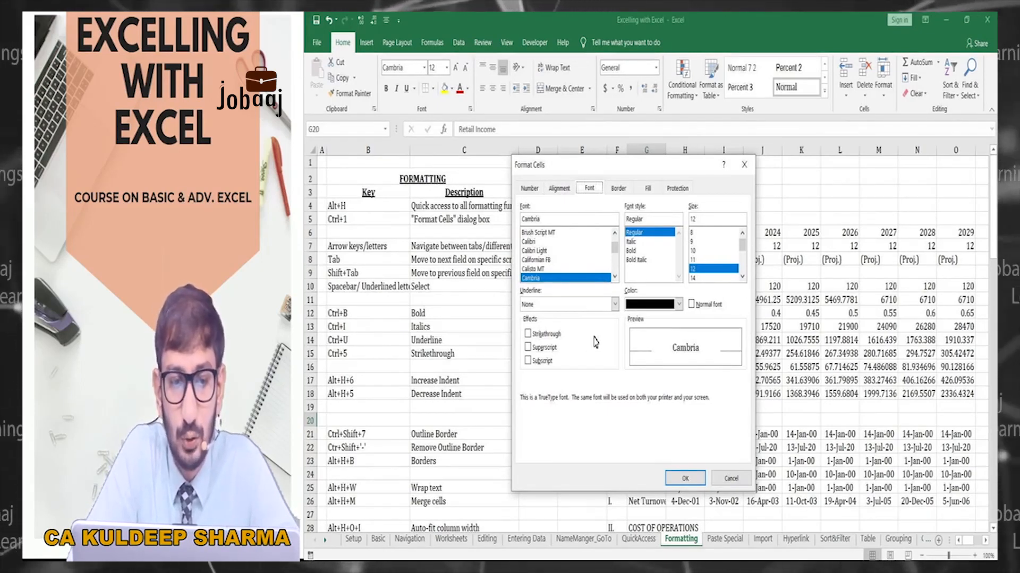
key(Tab)
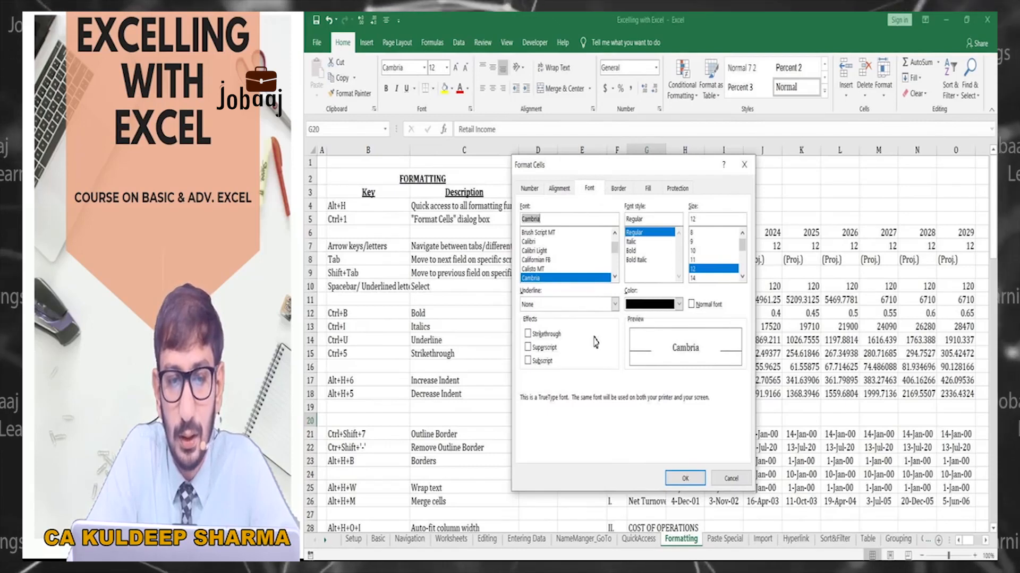
key(Tab)
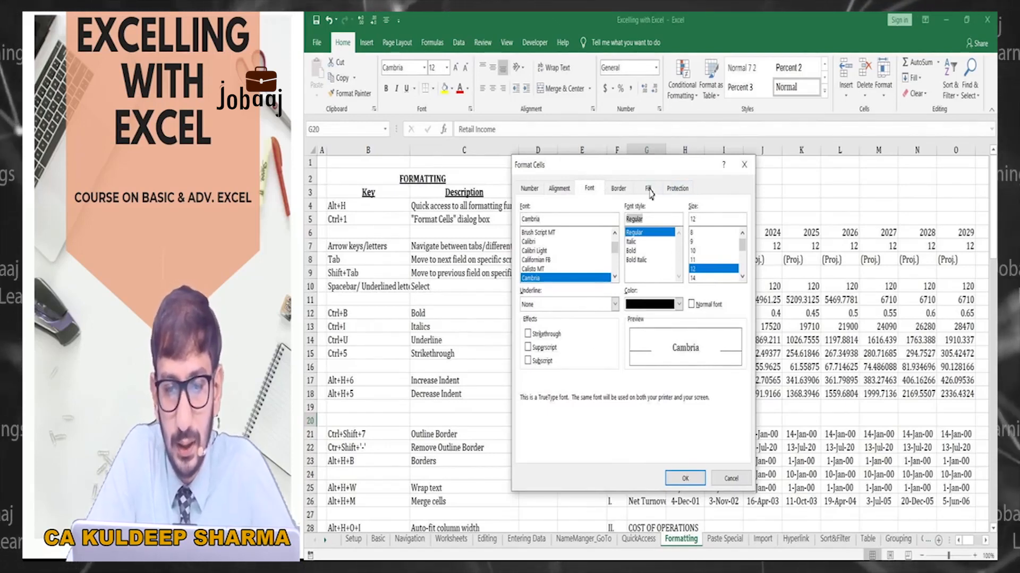
key(Down)
key(Down)
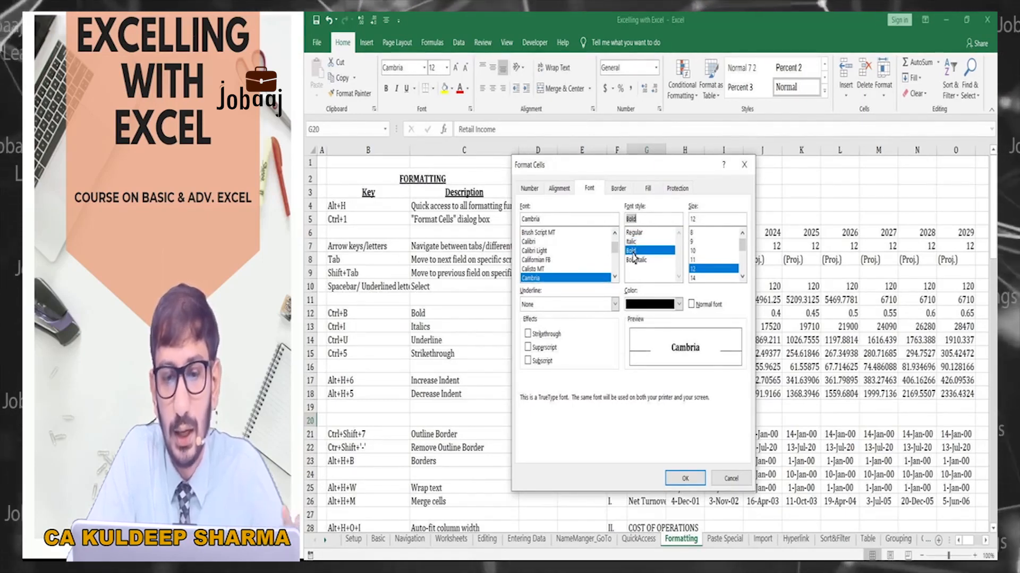
key(Return)
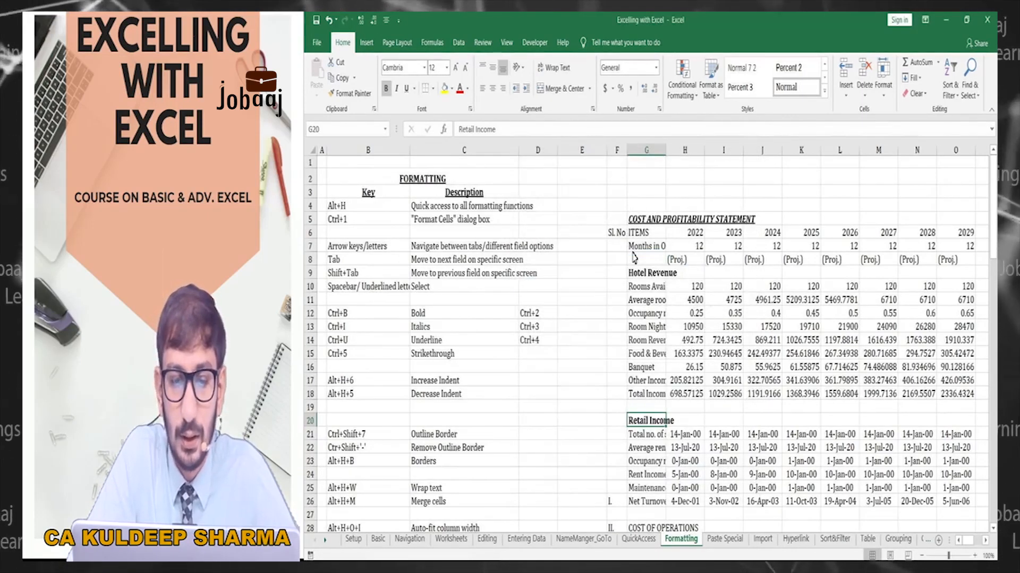
Step: Try strikethrough on the COST AND PROFITABILITY STATEMENT heading in G5 and remove it again
click(637, 300)
click(476, 328)
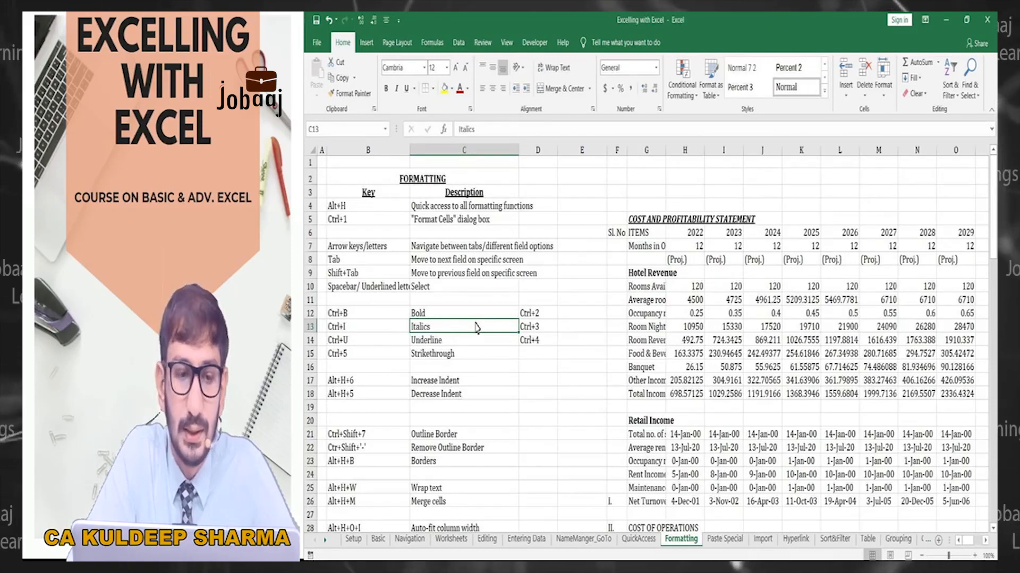
key(Down)
key(Down)
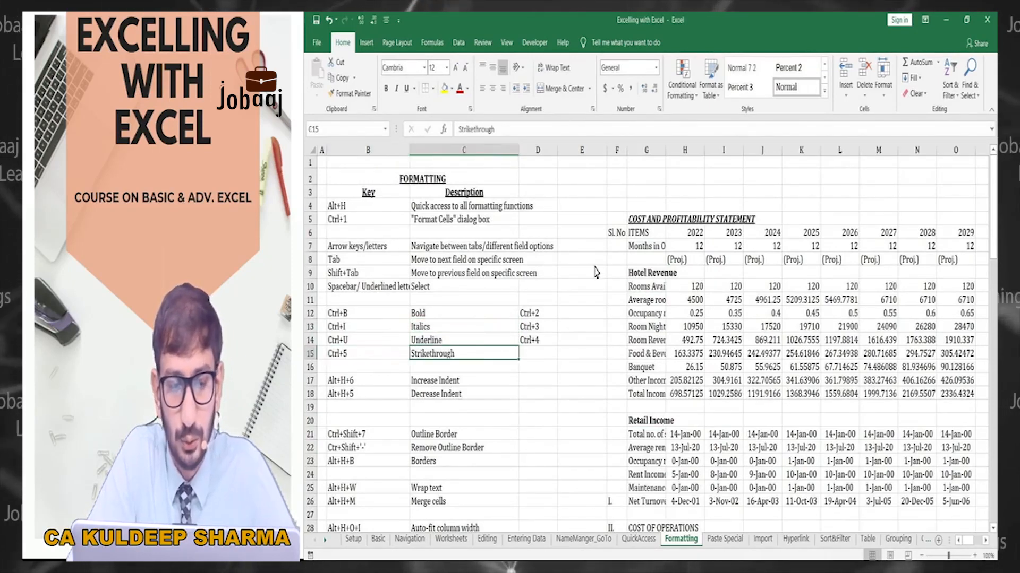
click(645, 219)
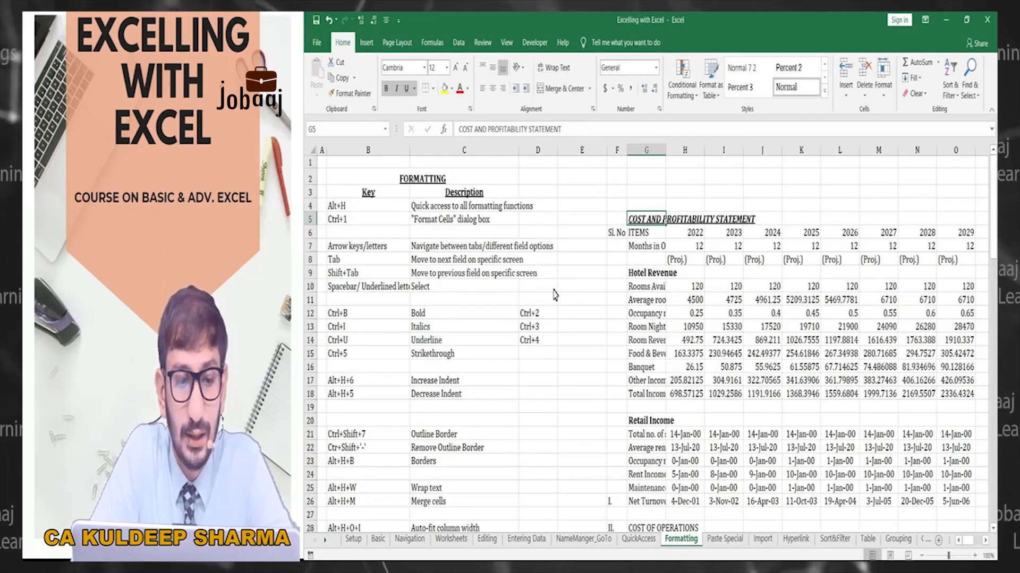
key(ctrl+5)
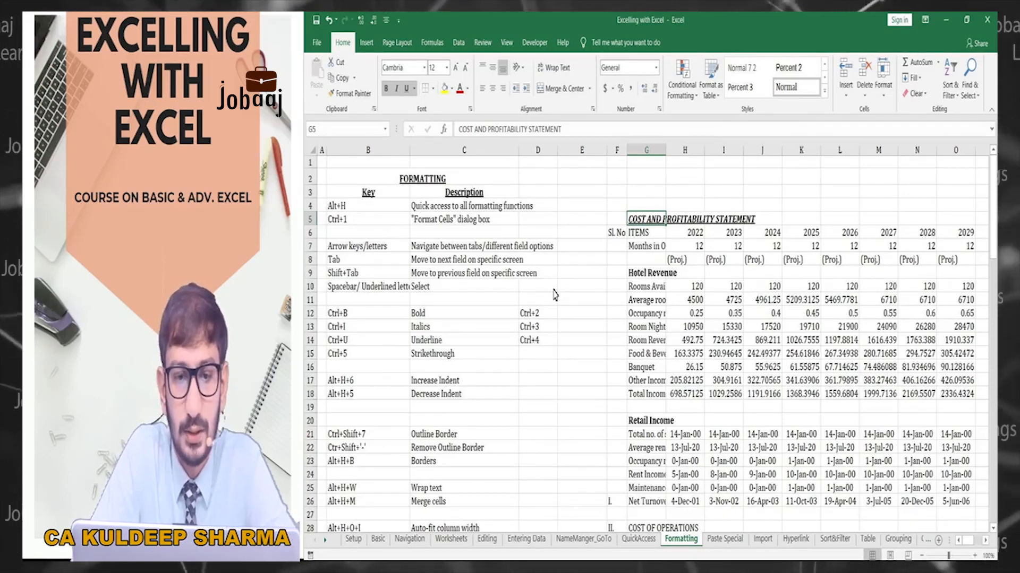
key(ctrl+5)
key(Down)
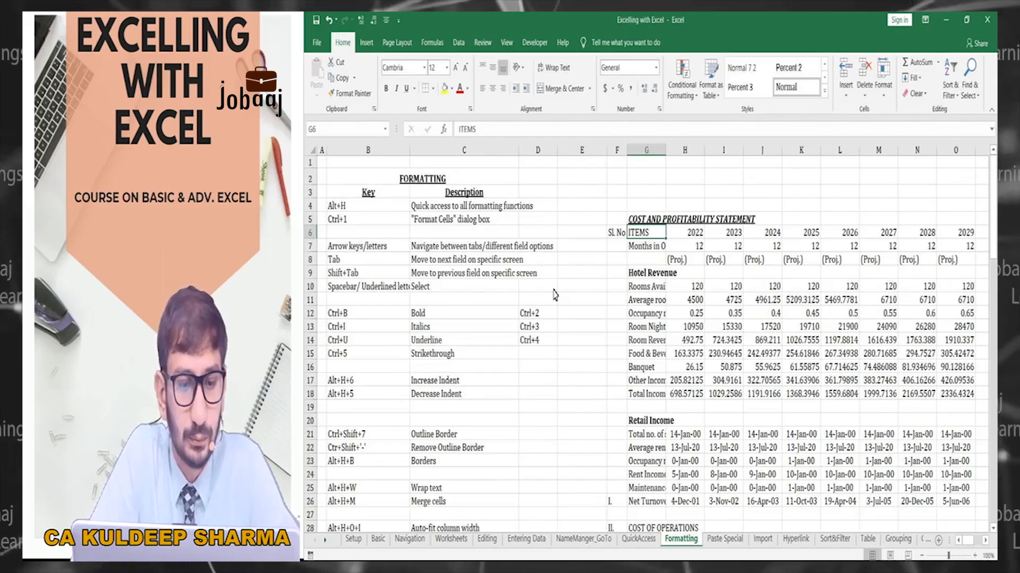
Step: Increase the indent of the hotel revenue items in G10:G18 by one level
click(480, 353)
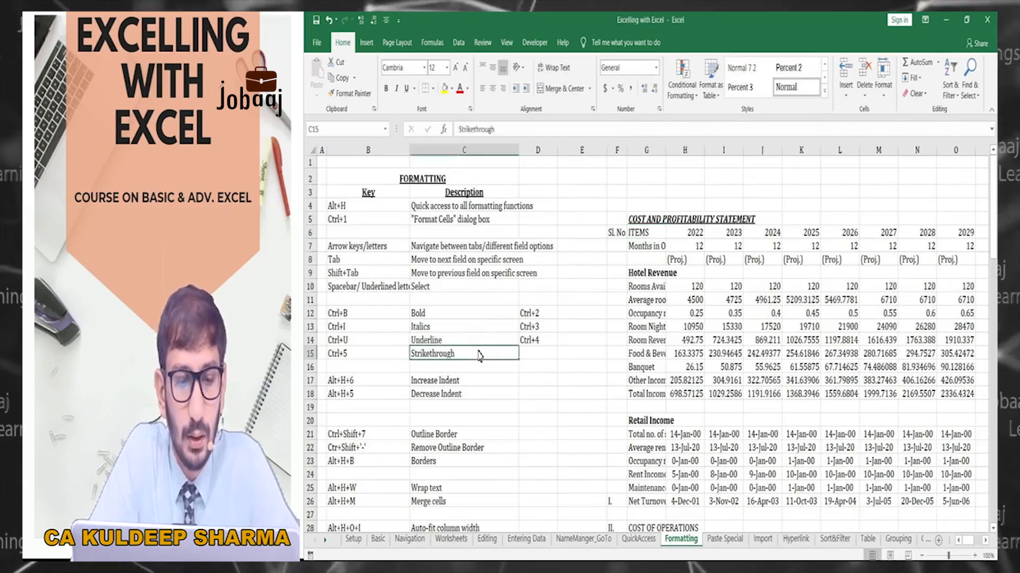
click(469, 383)
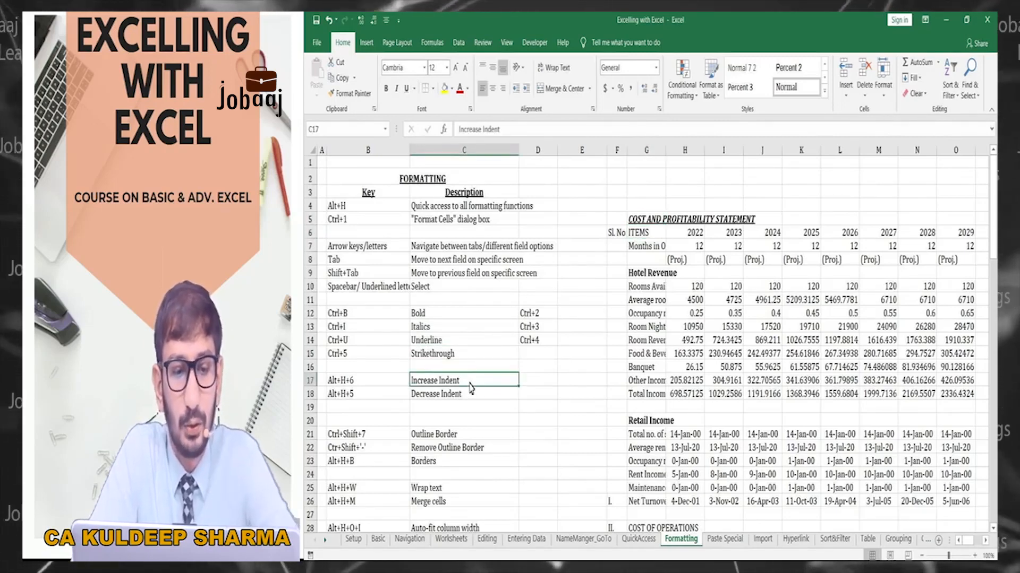
click(470, 393)
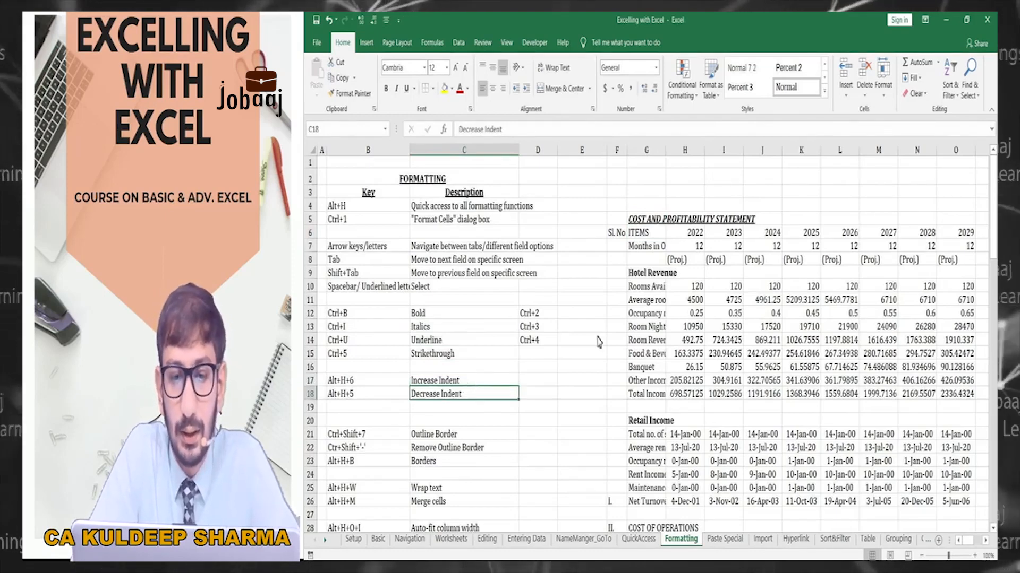
click(632, 316)
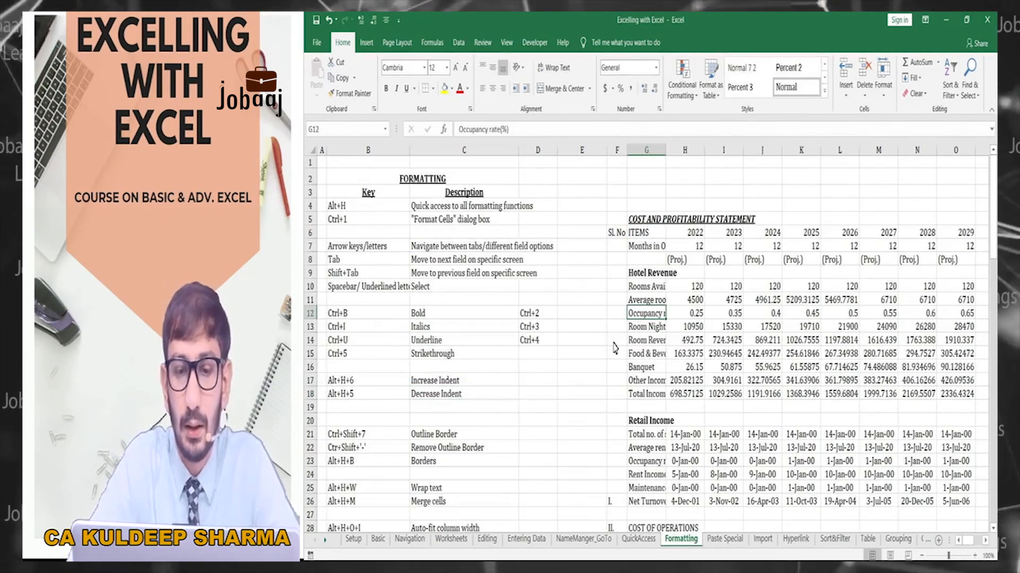
key(Up)
key(Up)
key(Up)
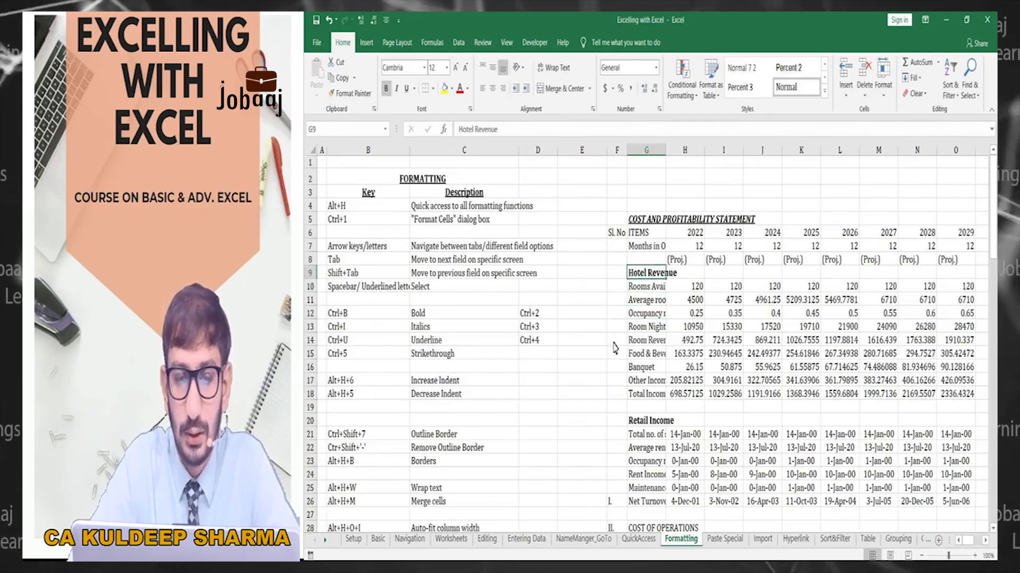
key(Down)
key(ctrl+shift+Down)
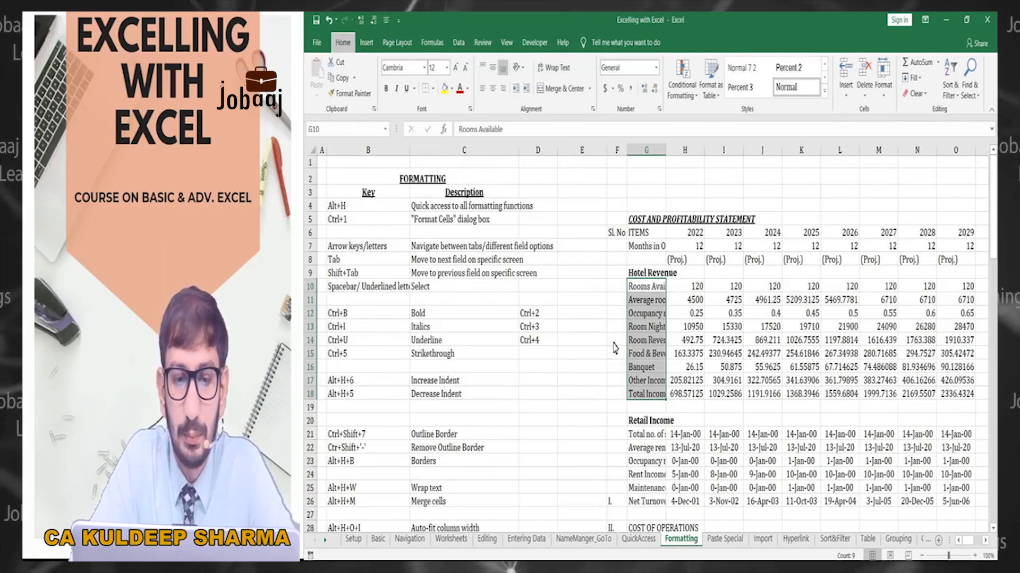
key(Escape)
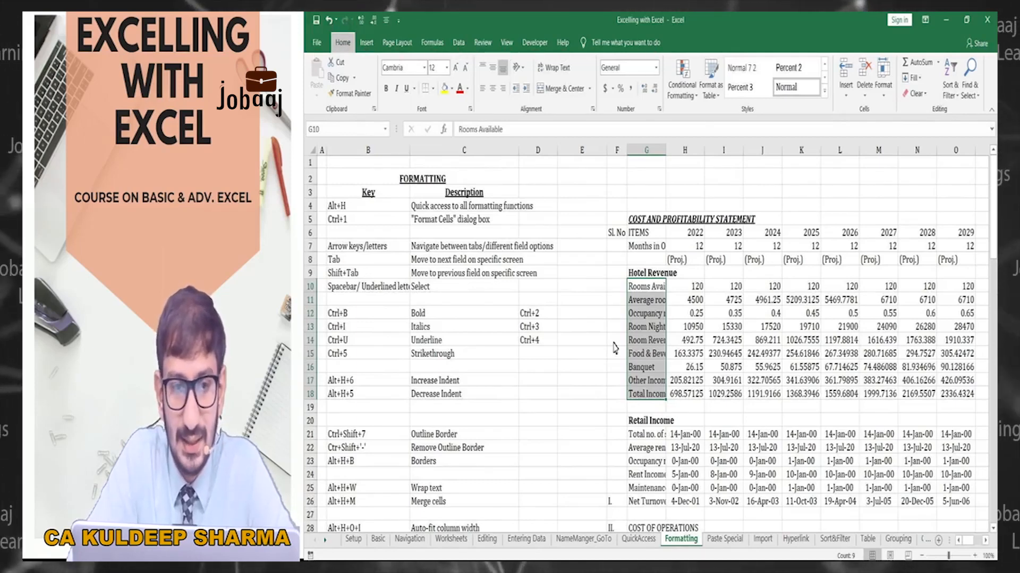
key(alt+h)
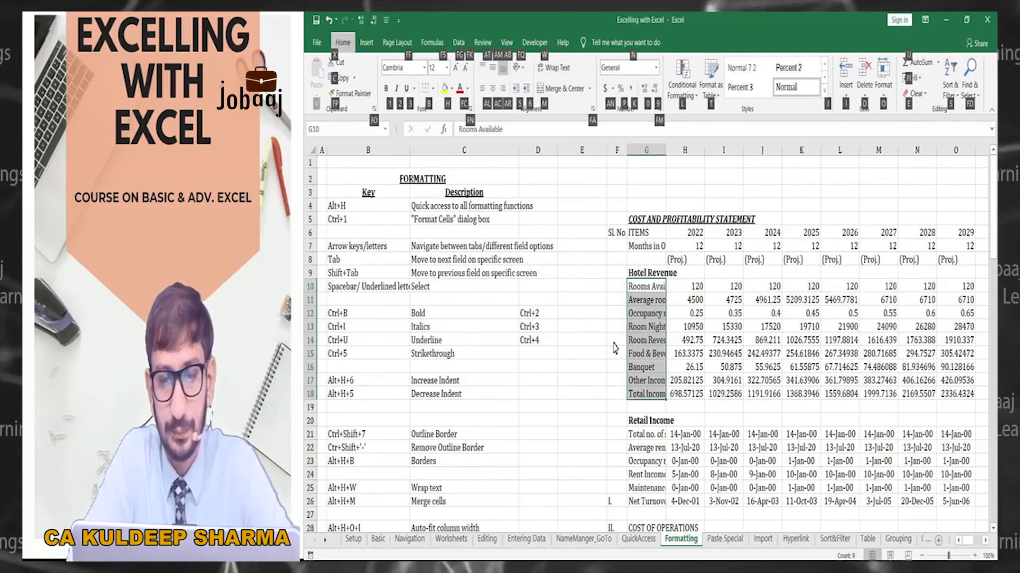
key(6)
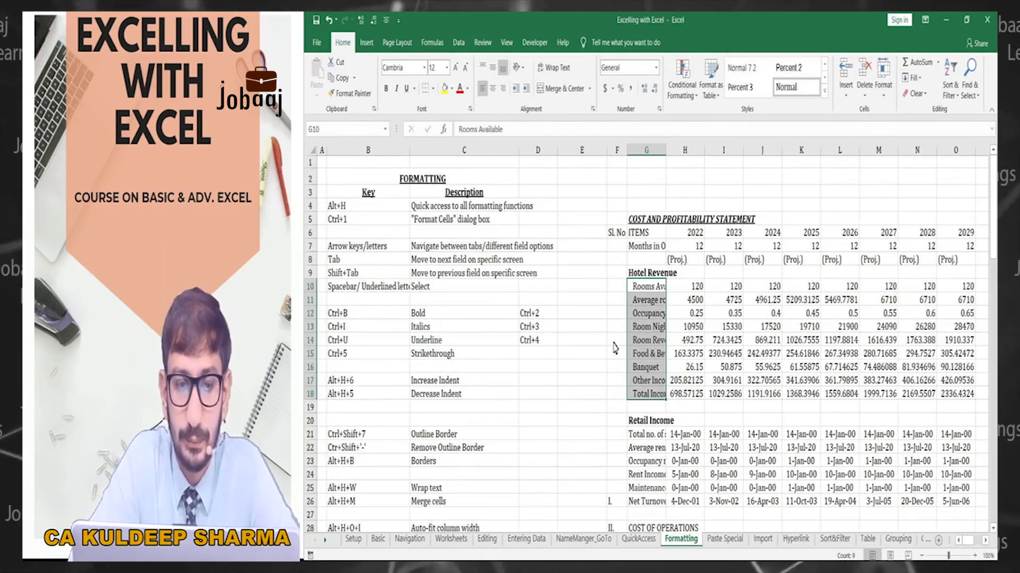
Step: Set the left indent of G10:G18 to 2 in the Format Cells alignment settings
key(ctrl+1)
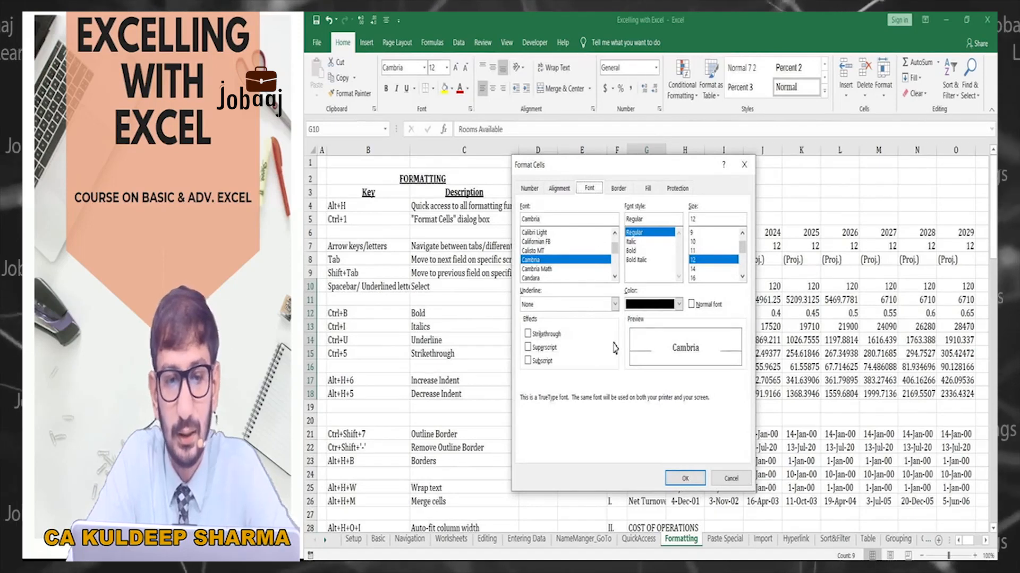
key(Left)
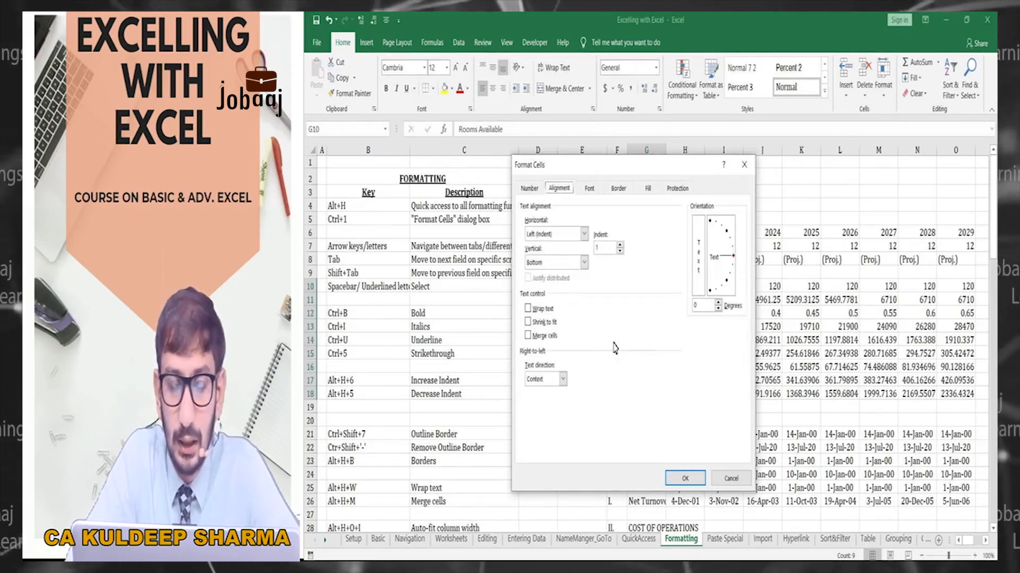
key(Tab)
key(Tab)
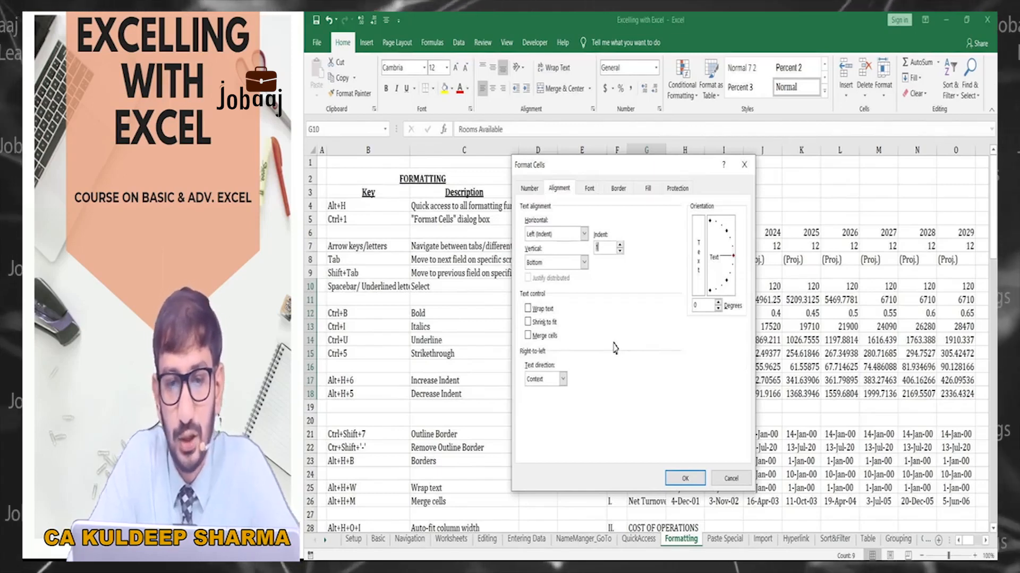
drag(627, 174, 461, 206)
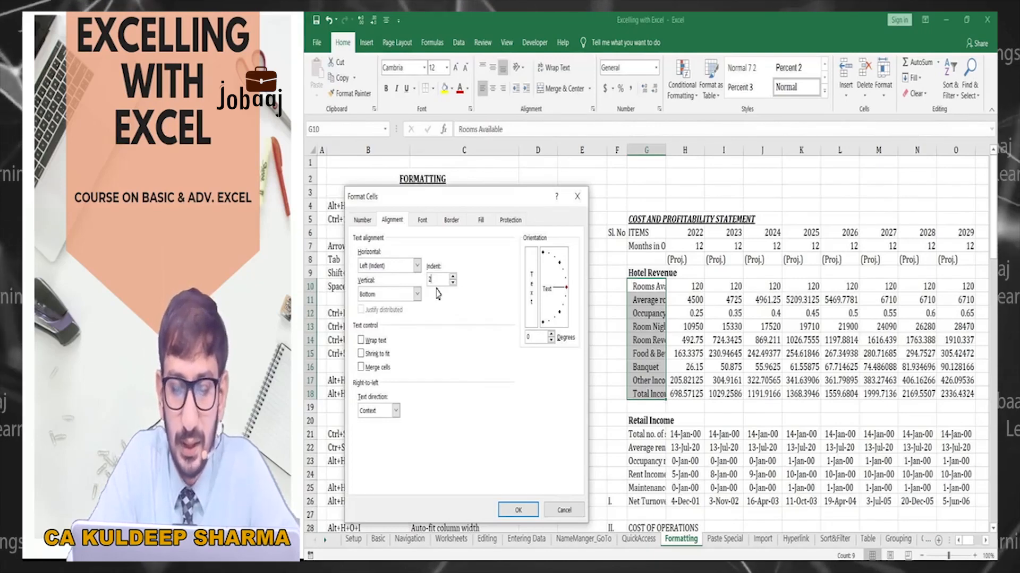
key(Return)
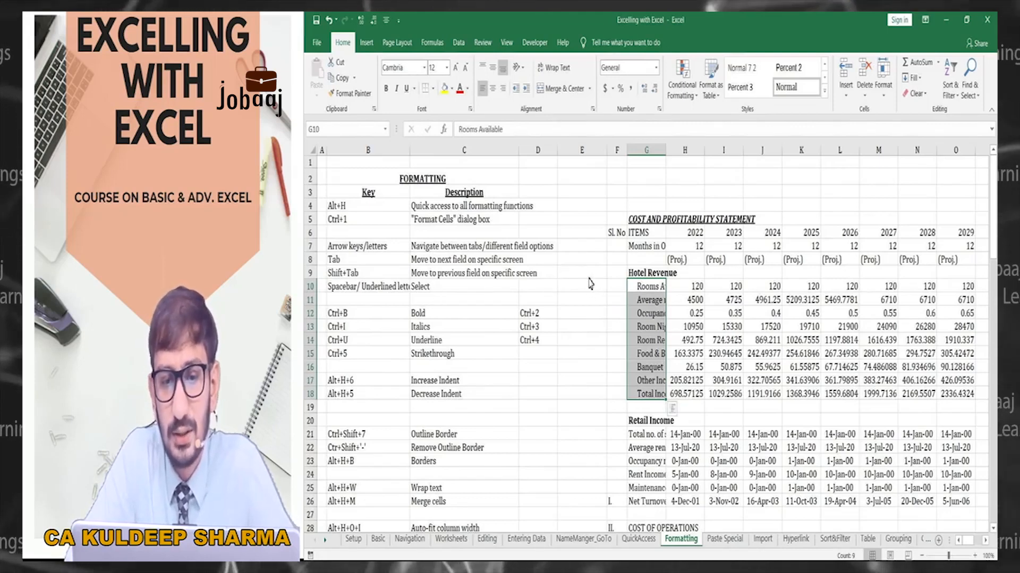
Step: Examine the indented items in G10:G18, the Decrease Indent entry in C18 and the matching ribbon command
drag(645, 286, 638, 396)
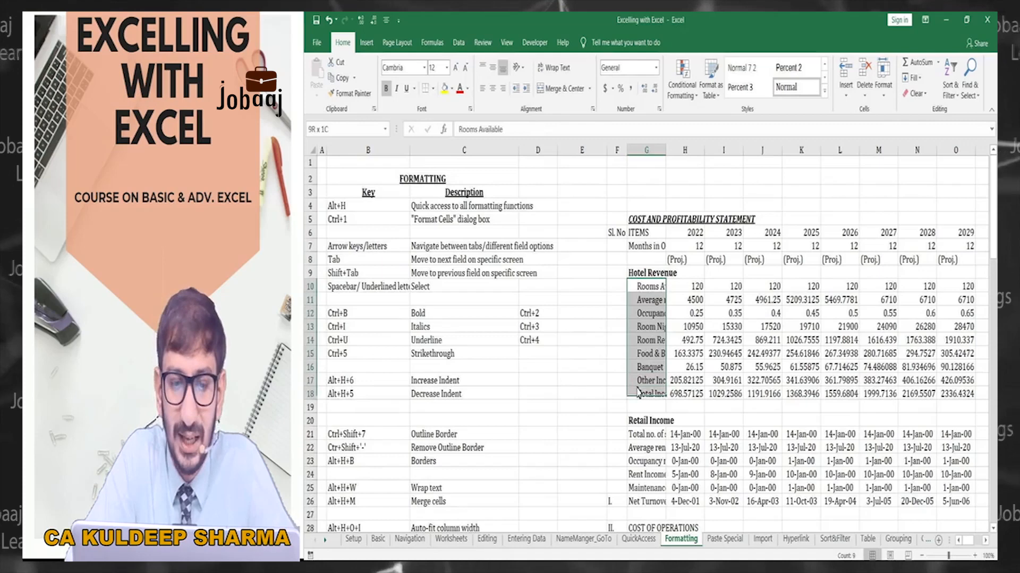
click(630, 276)
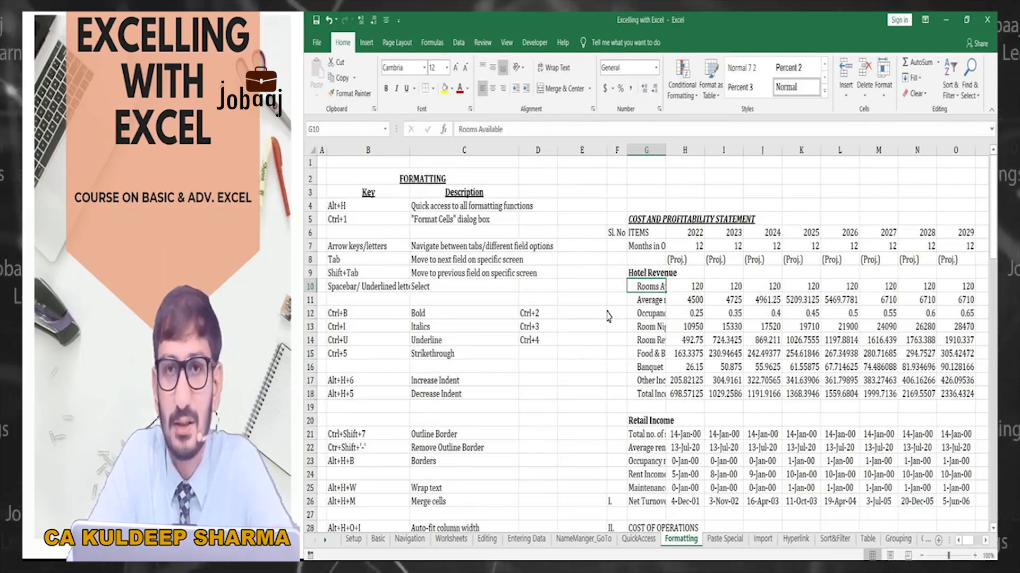
click(444, 397)
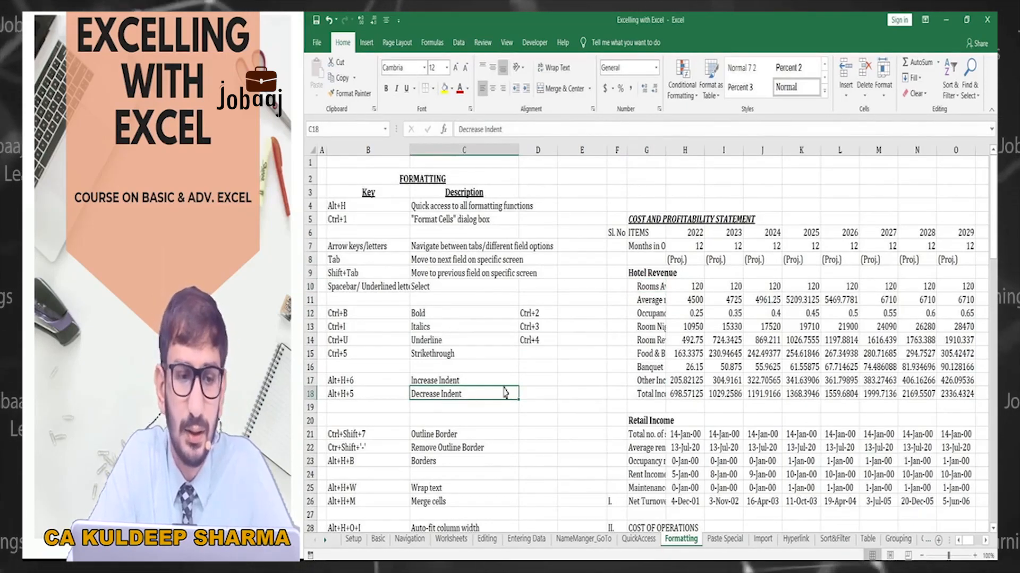
drag(637, 287, 643, 396)
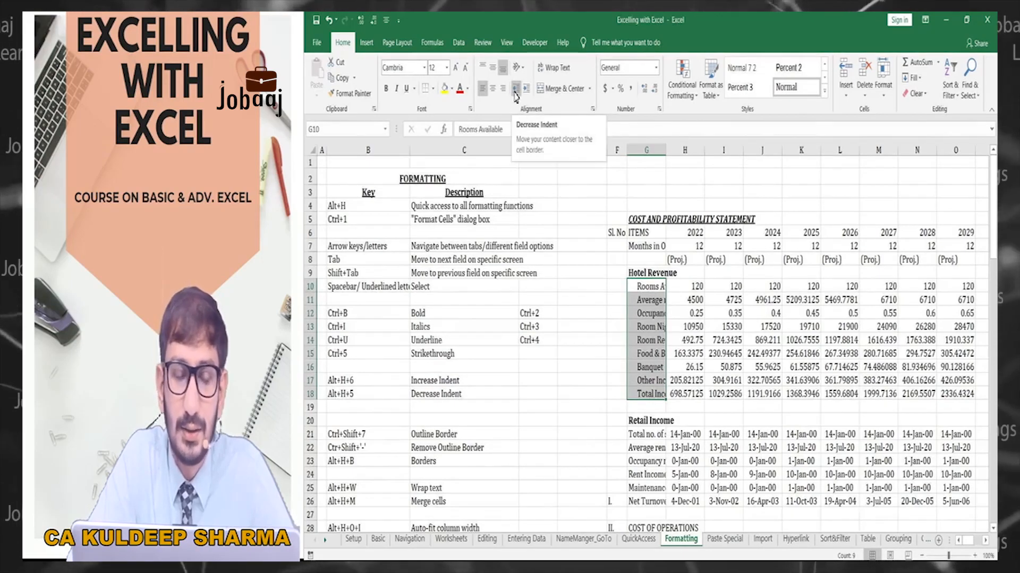
Step: Apply an outline border around the Retail Income block in F20:O26
scroll(487, 229, down, 3)
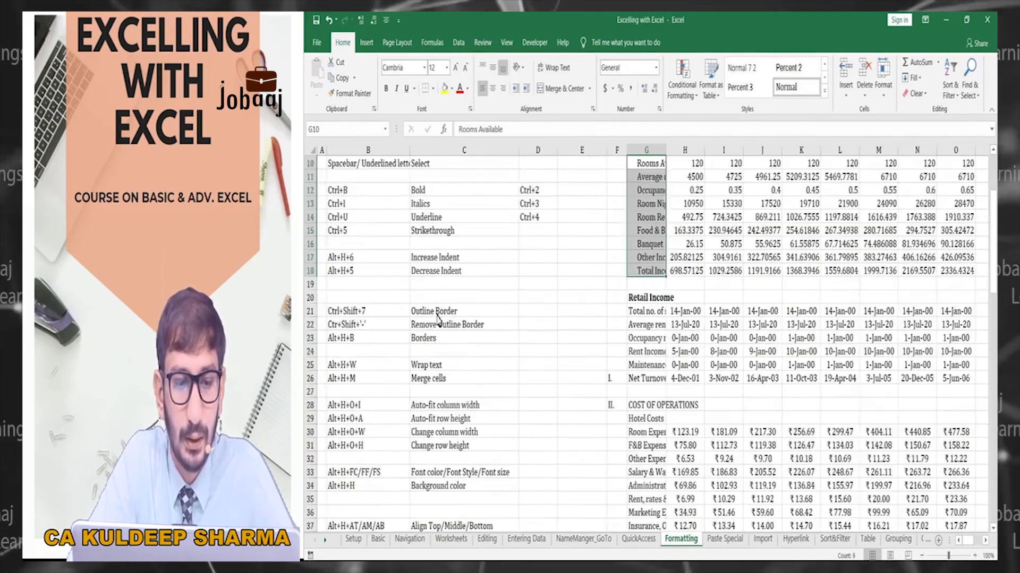
click(452, 312)
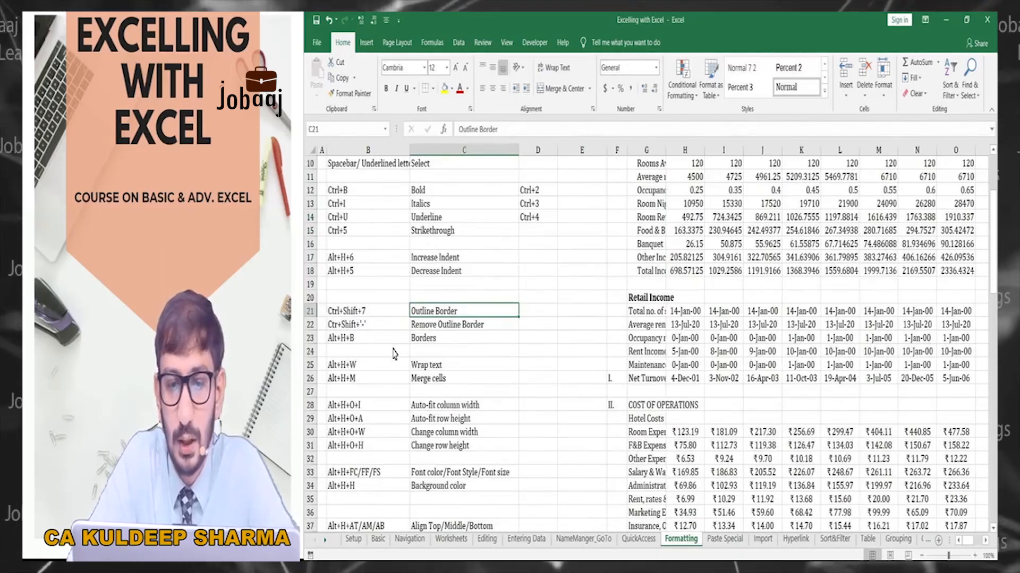
key(Right)
key(Right)
key(Left)
key(Right)
key(Right)
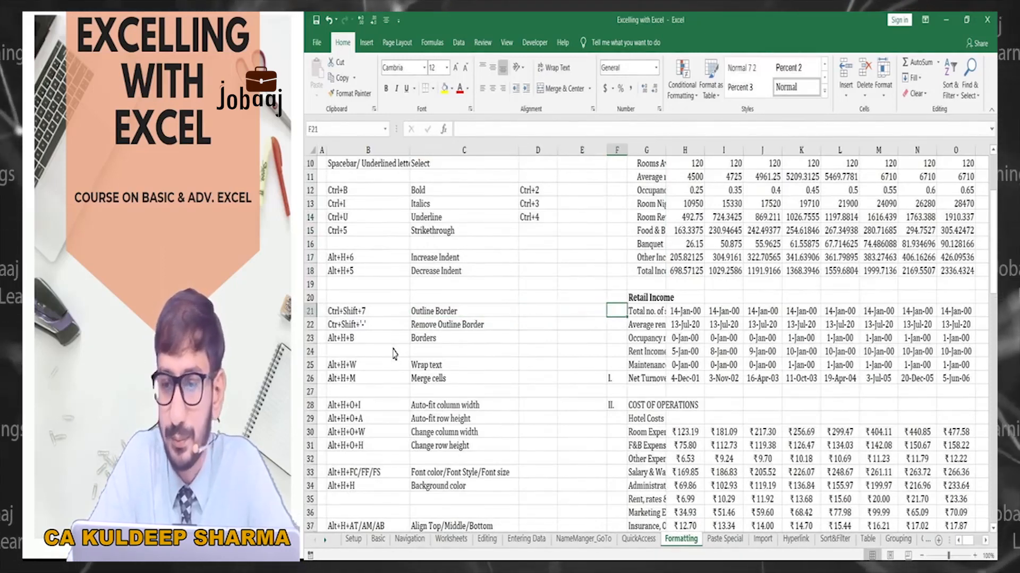
key(Right)
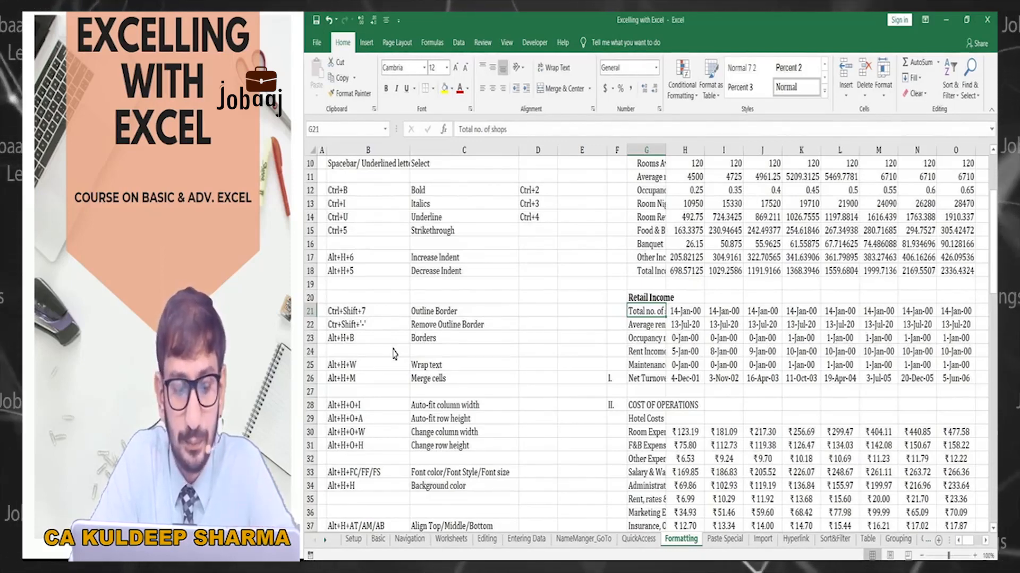
key(ctrl+a)
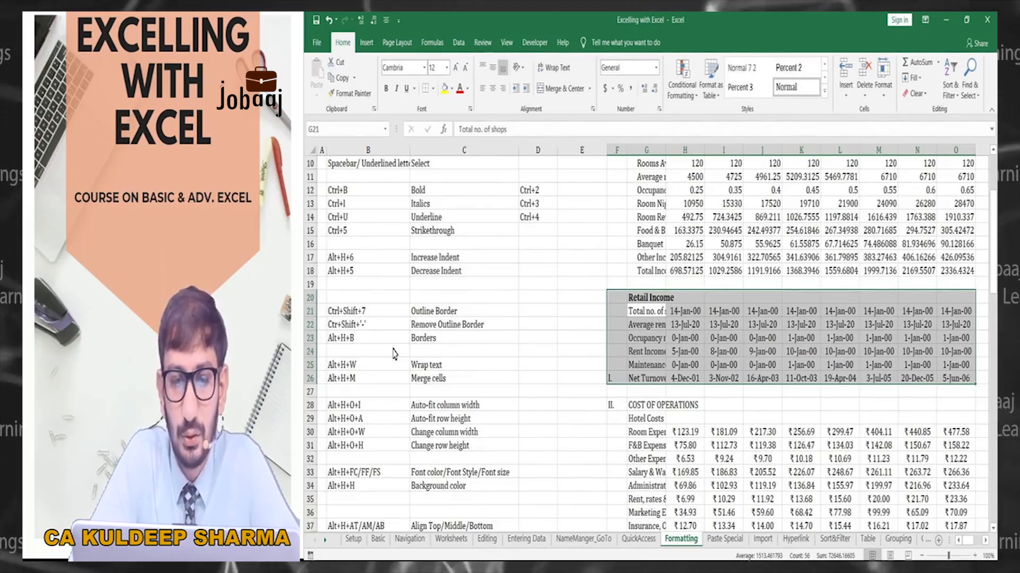
key(Left)
key(Left)
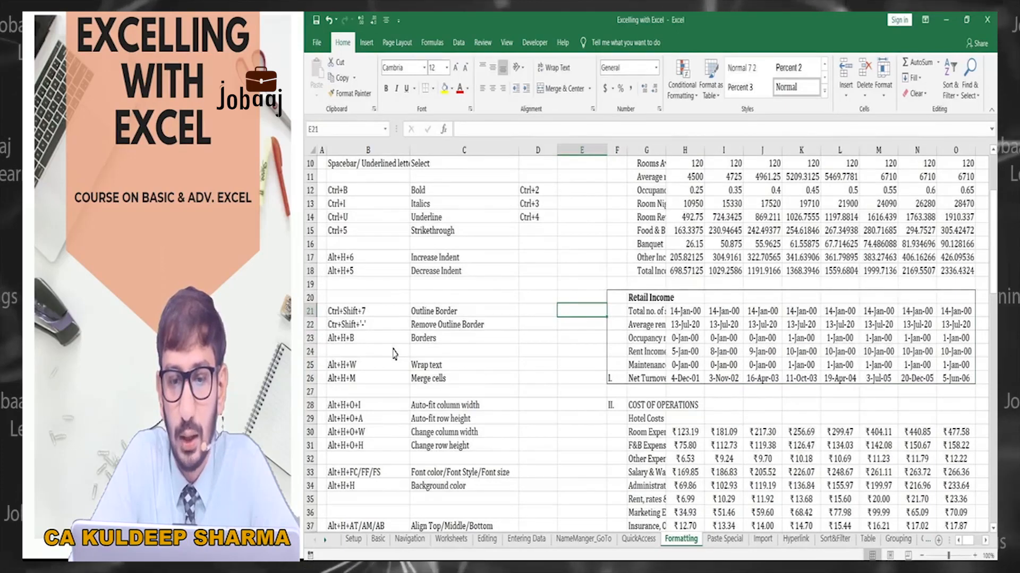
Step: Remove the outline border from the Retail Income block in F20:O26
key(Right)
key(Up)
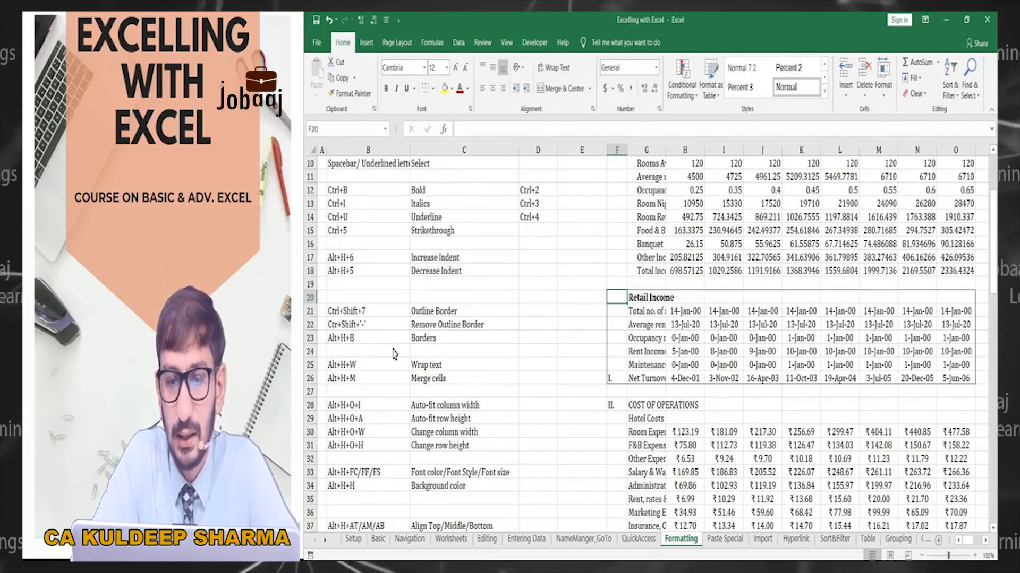
key(ctrl+a)
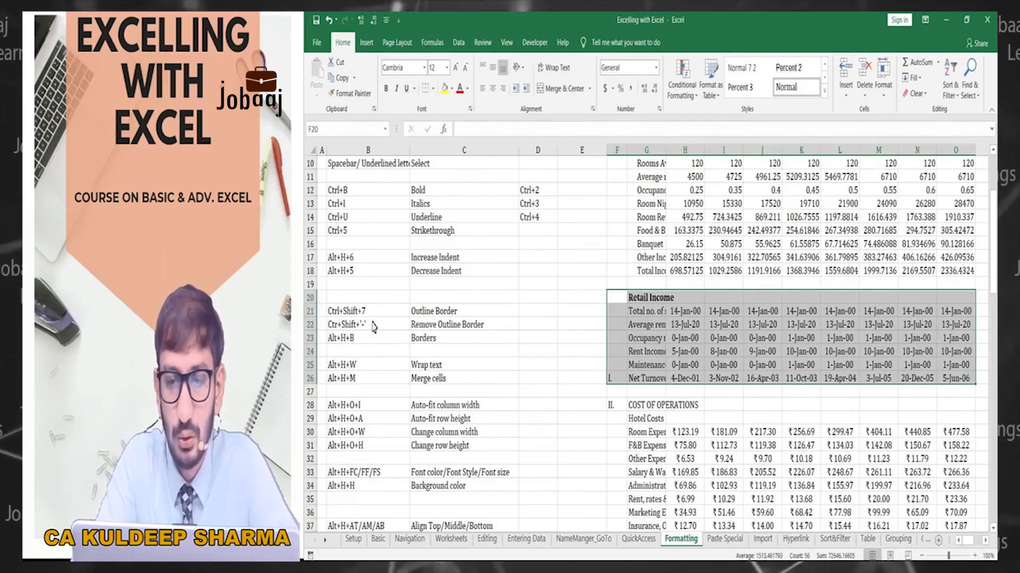
key(Left)
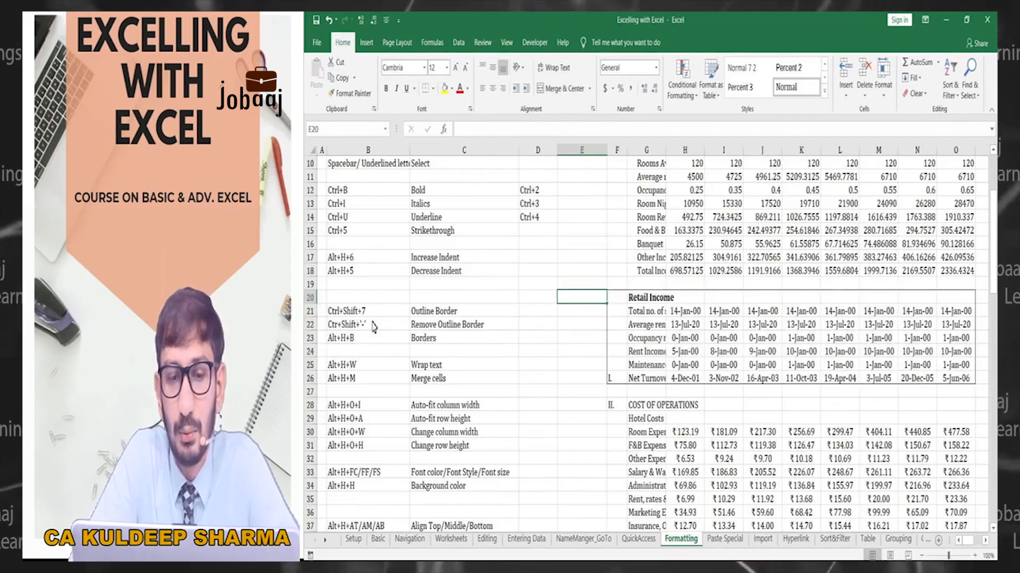
key(Right)
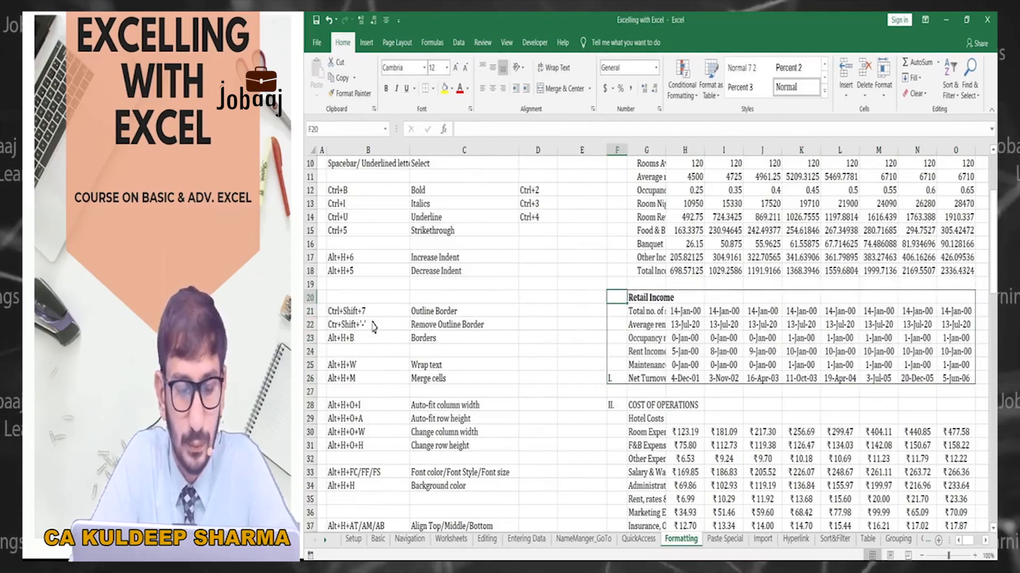
key(ctrl+a)
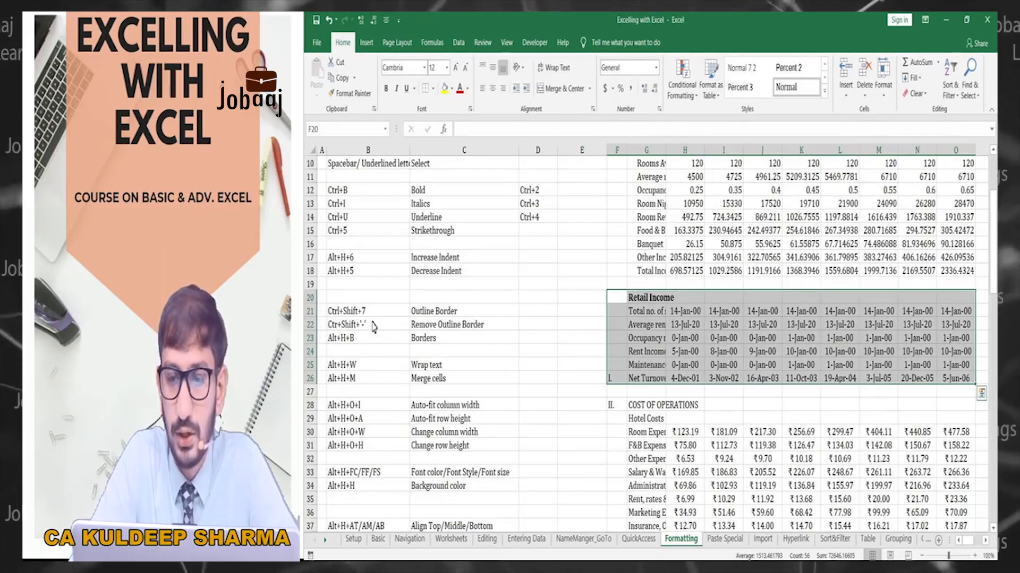
key(Left)
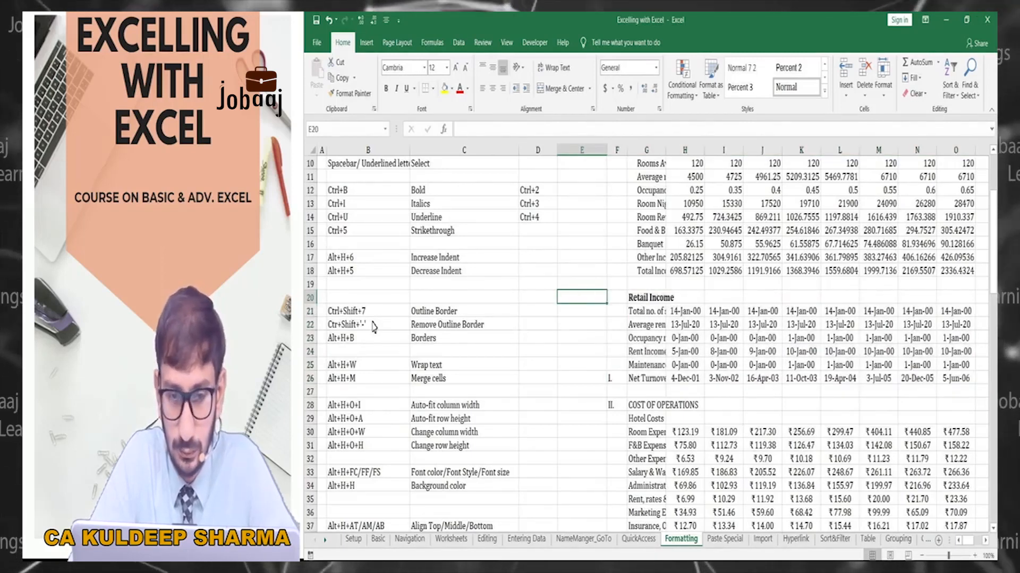
Step: Examine the outline border, remove border and Borders shortcut entries in B21:C23
key(Down)
key(Down)
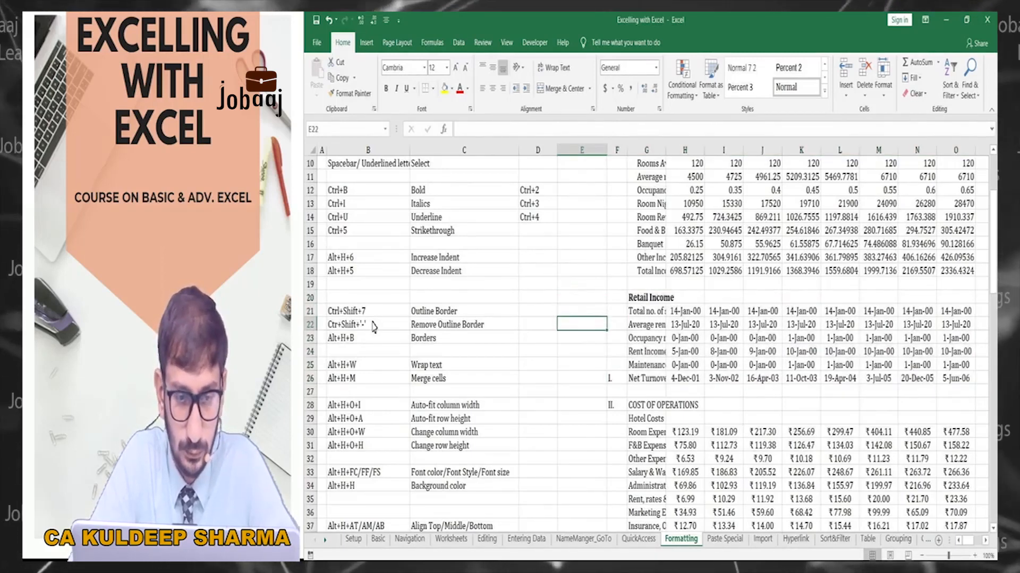
key(Left)
key(Left)
key(Down)
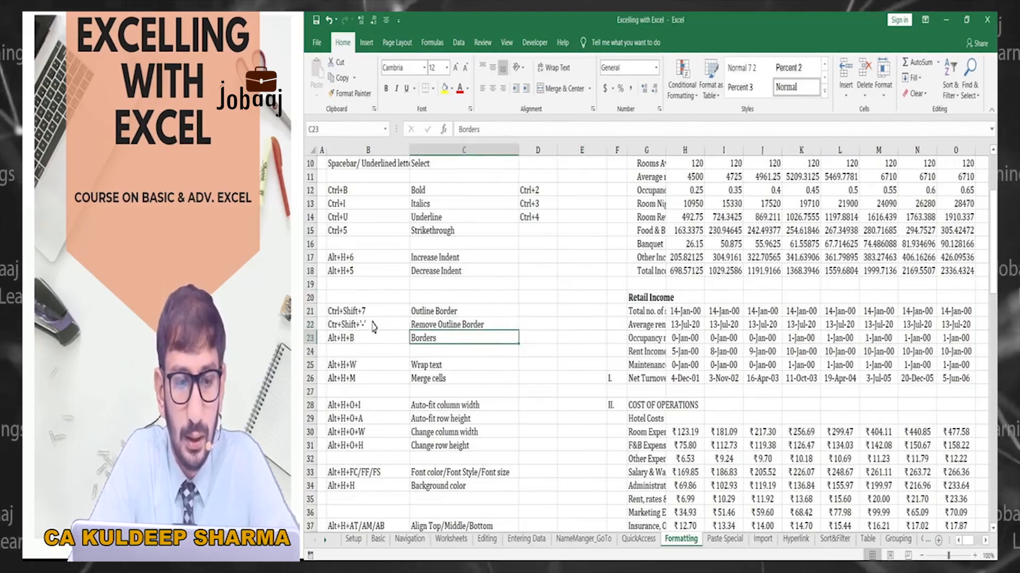
key(Left)
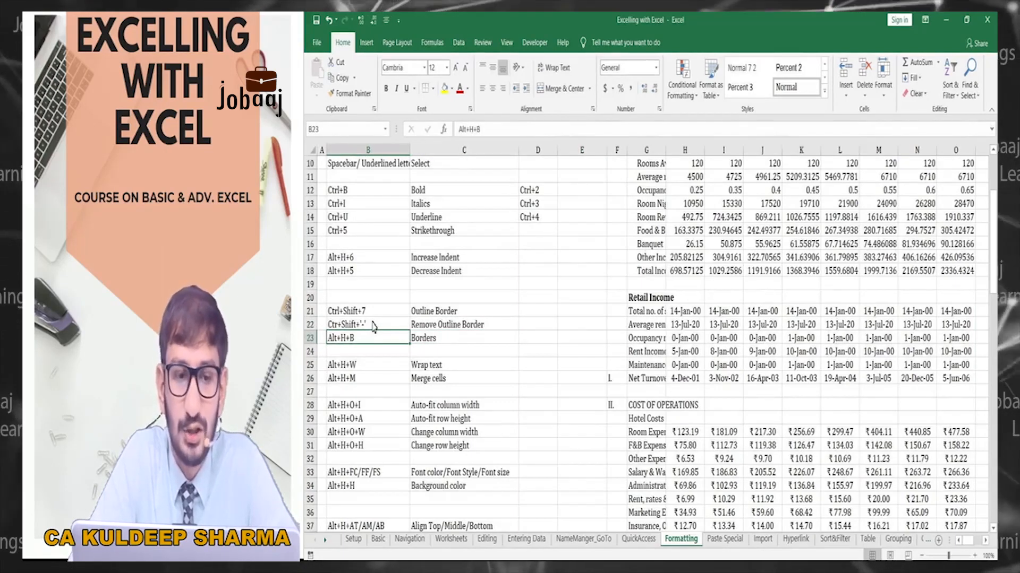
key(Up)
key(Up)
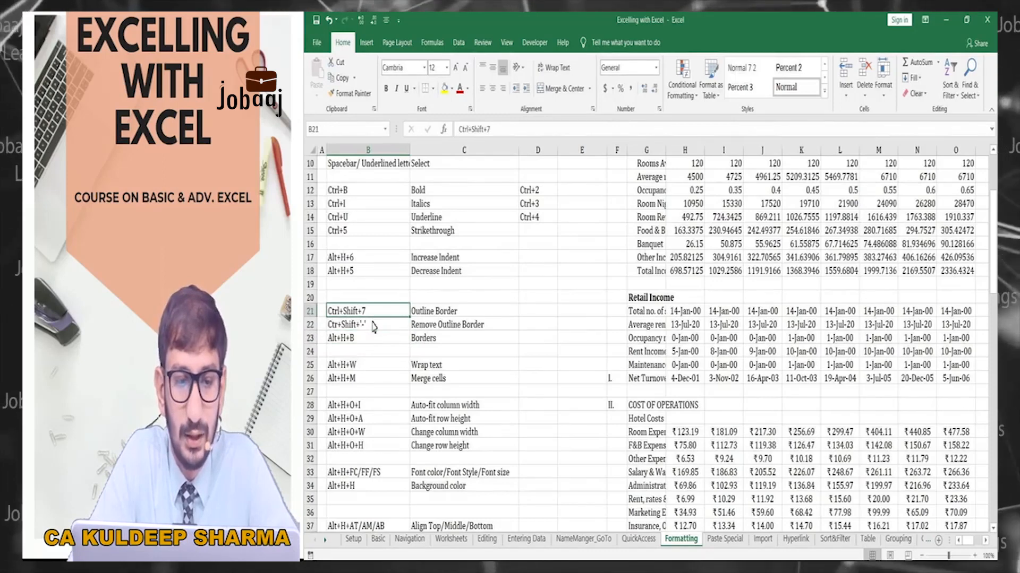
key(shift+Right)
key(shift+Down)
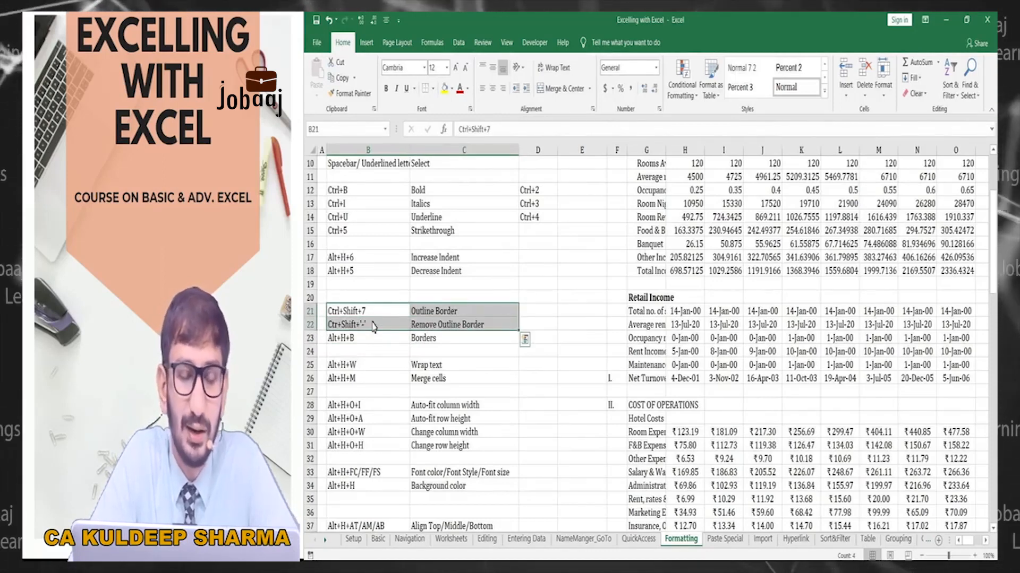
key(Down)
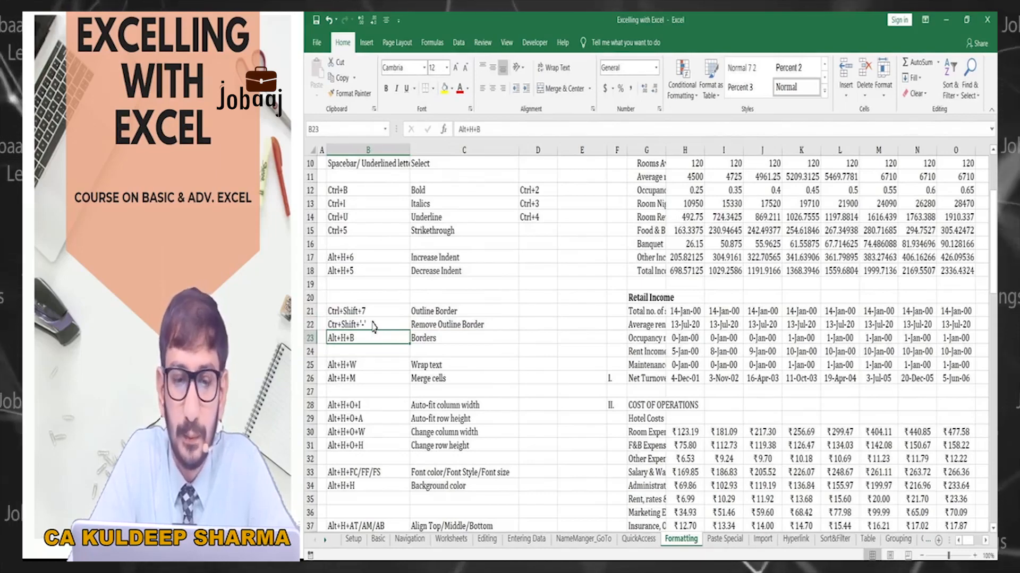
Step: Apply Thick Outside Borders around the whole cost and profitability statement in F5:O61
key(Right)
key(Right)
key(Right)
key(Right)
key(Right)
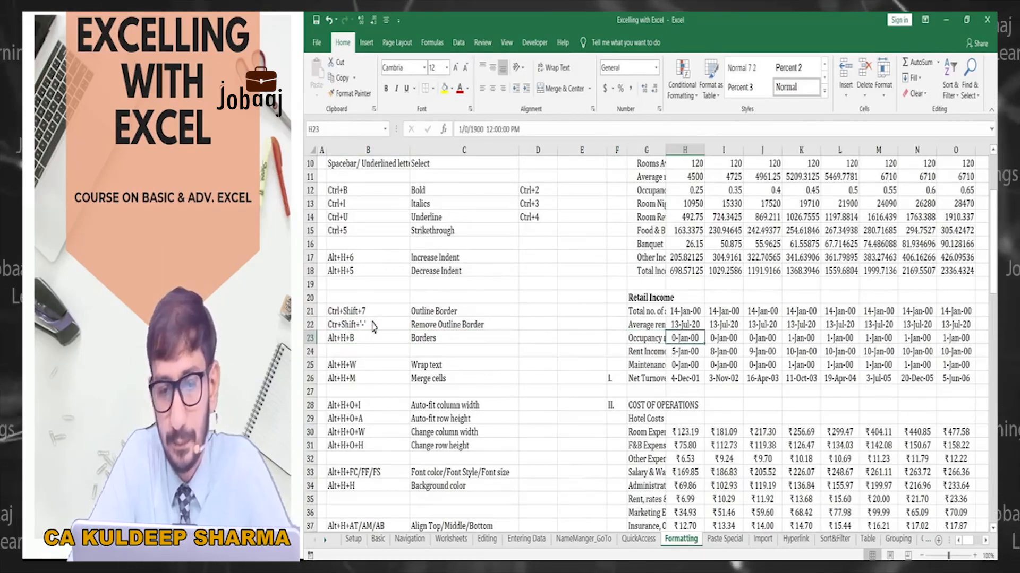
scroll(673, 323, up, 3)
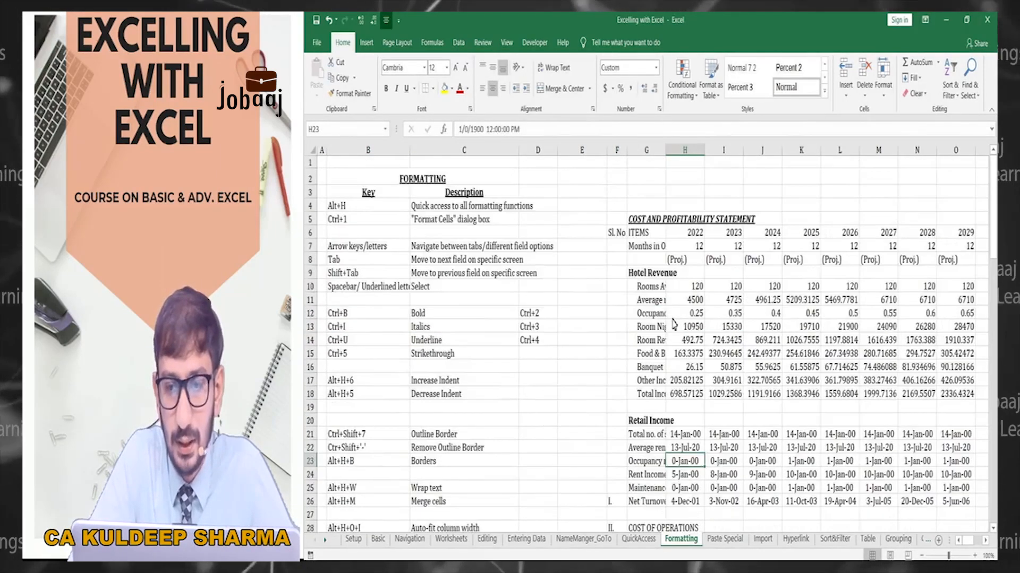
scroll(658, 267, down, 5)
scroll(650, 257, up, 5)
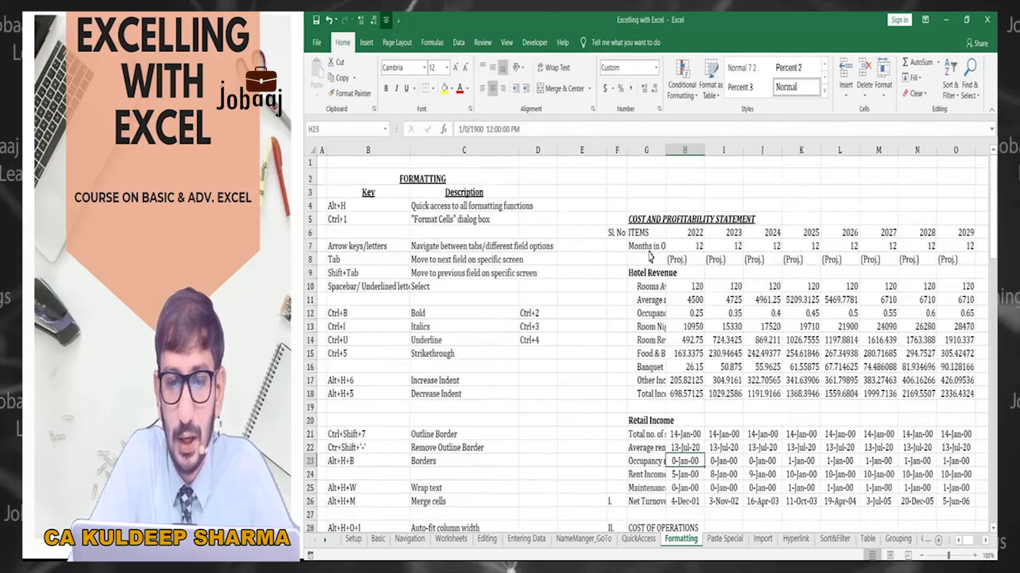
click(645, 219)
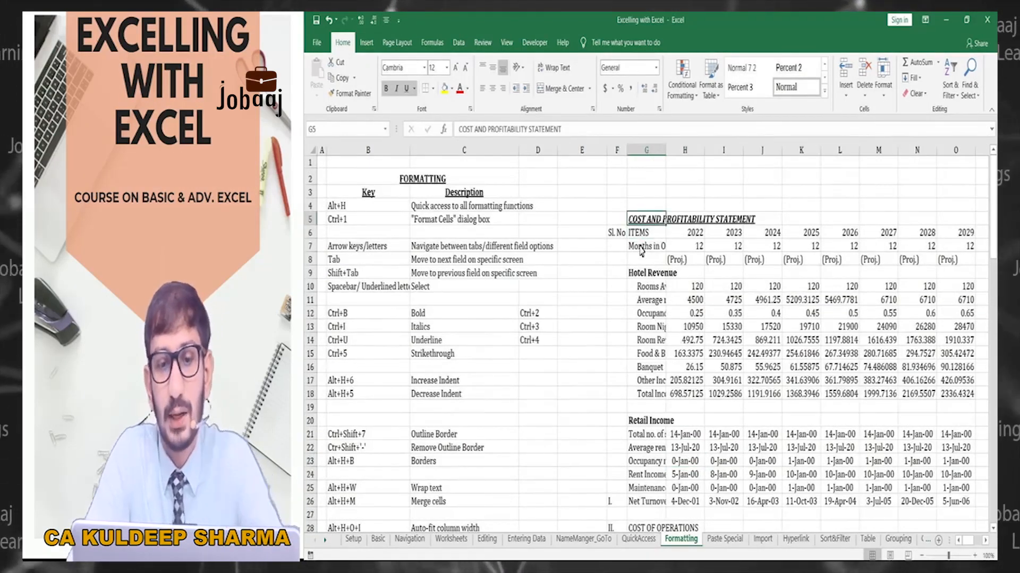
key(Left)
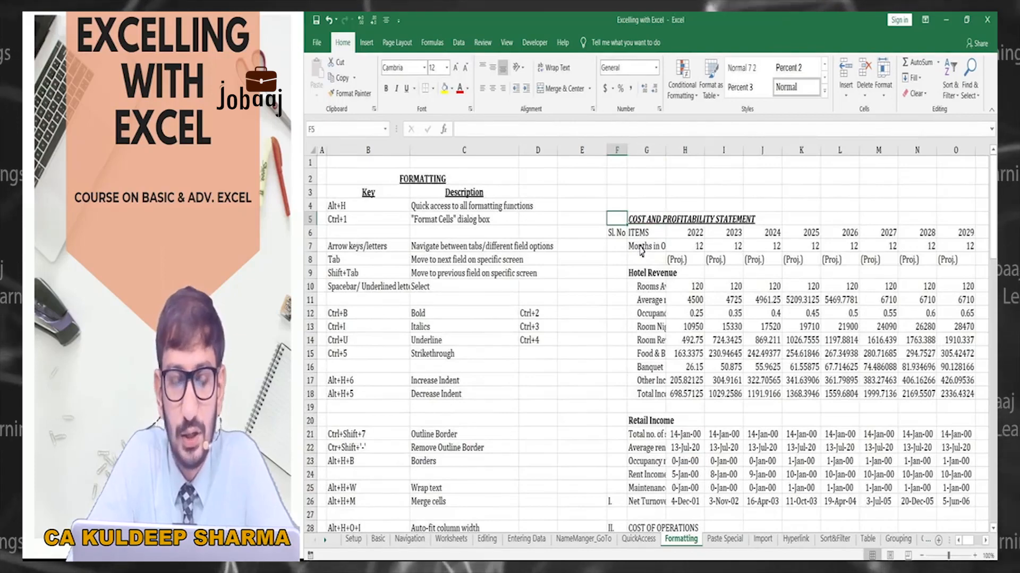
key(shift+Down)
key(shift+Down)
key(shift+Down)
key(shift+Down)
key(shift+Down)
key(shift+Down)
key(shift+Down)
key(shift+Down)
key(shift+Down)
key(shift+Down)
key(shift+Down)
key(shift+Down)
key(shift+Down)
key(shift+Down)
key(shift+Down)
key(shift+Down)
key(shift+Down)
key(shift+Down)
key(shift+Down)
key(shift+Down)
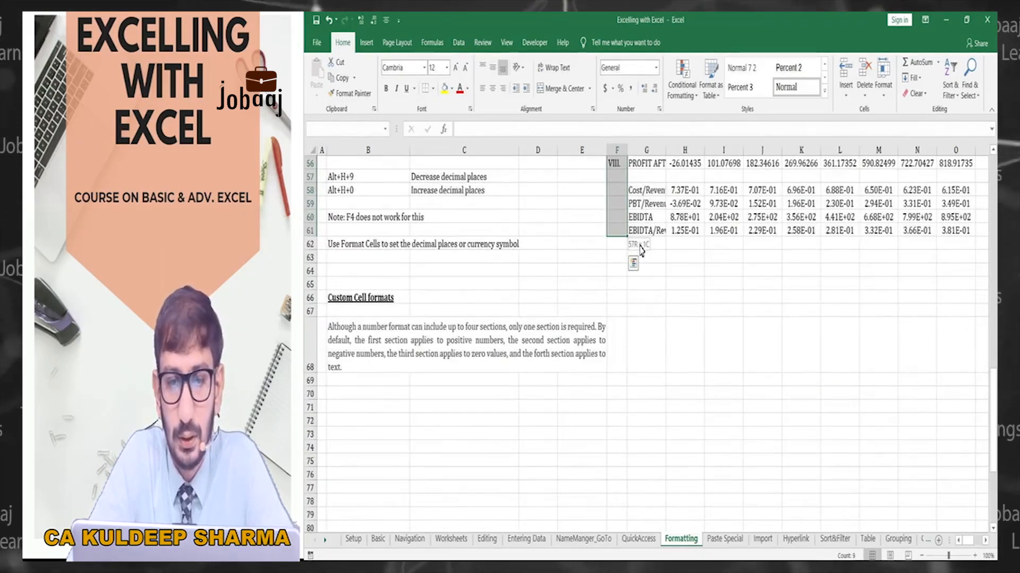
key(shift+Right)
key(shift+Right)
key(shift+Right)
key(shift+Right)
key(shift+Right)
key(shift+Right)
key(shift+Right)
key(shift+Right)
key(shift+Right)
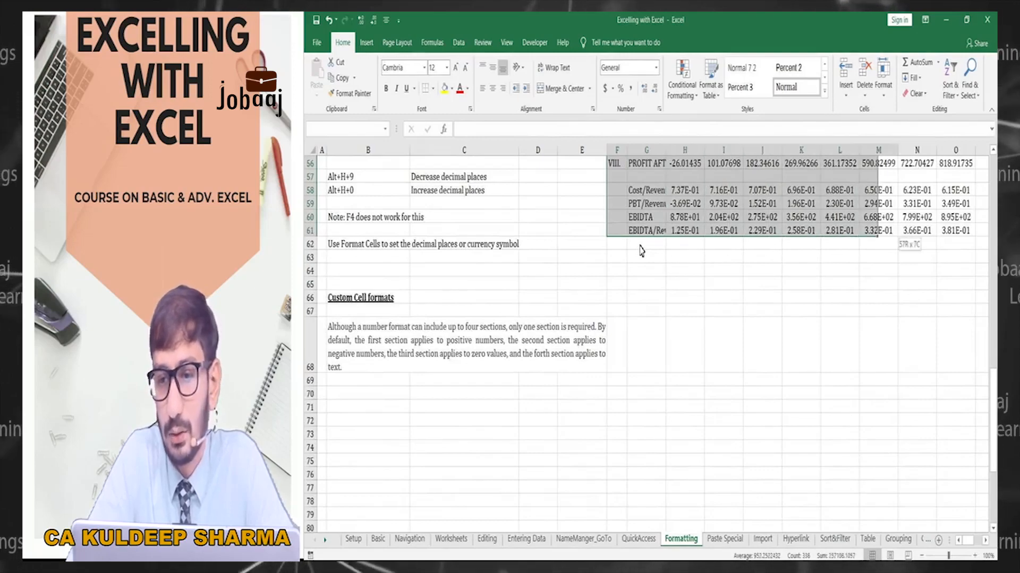
scroll(639, 250, up, 18)
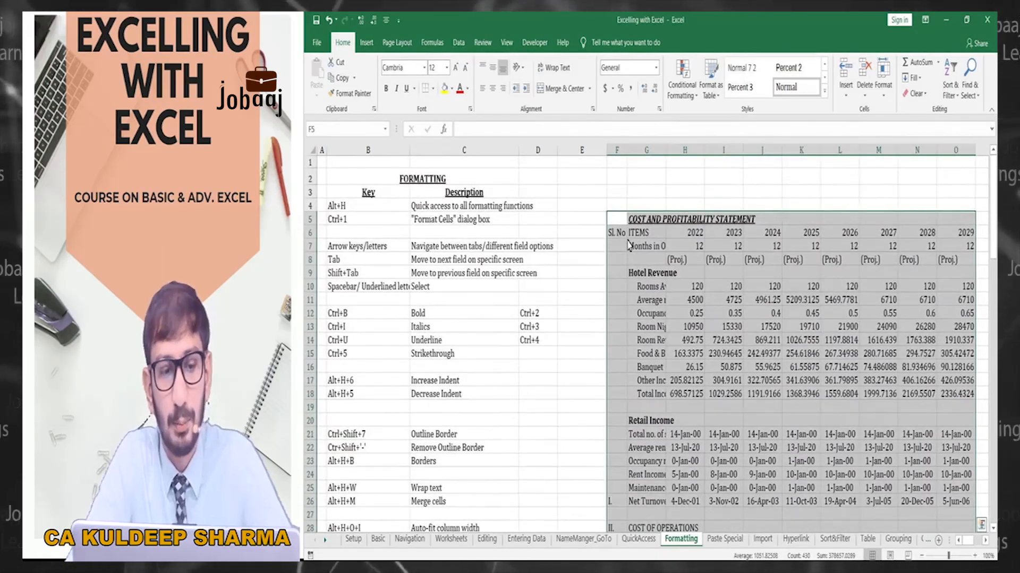
scroll(621, 257, down, 1)
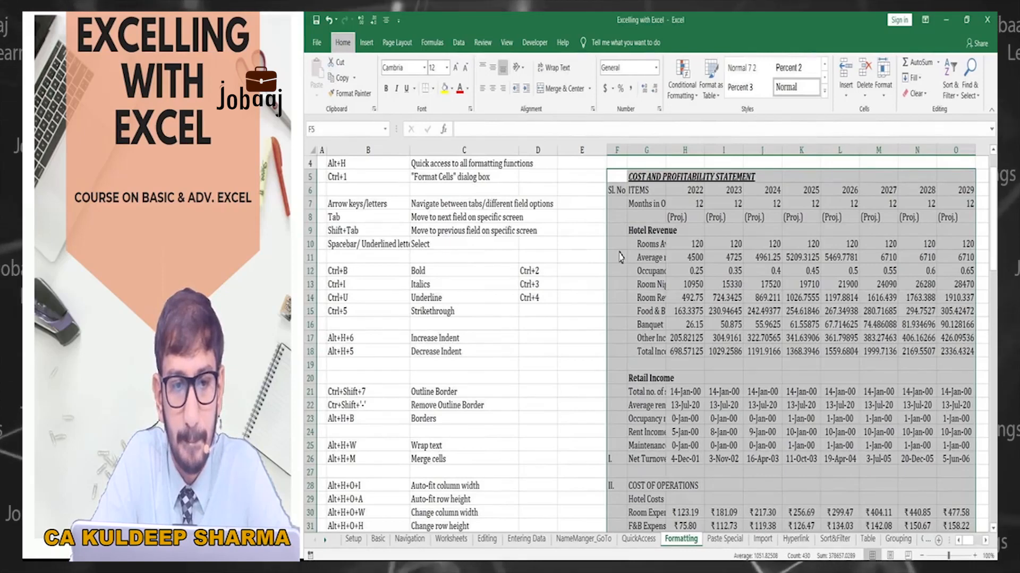
key(alt+h)
key(b)
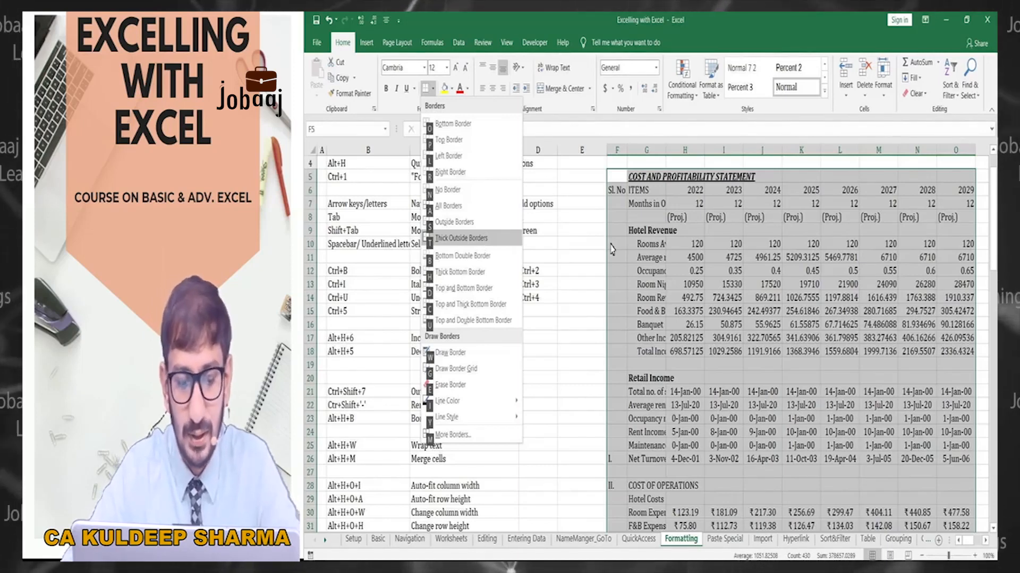
key(t)
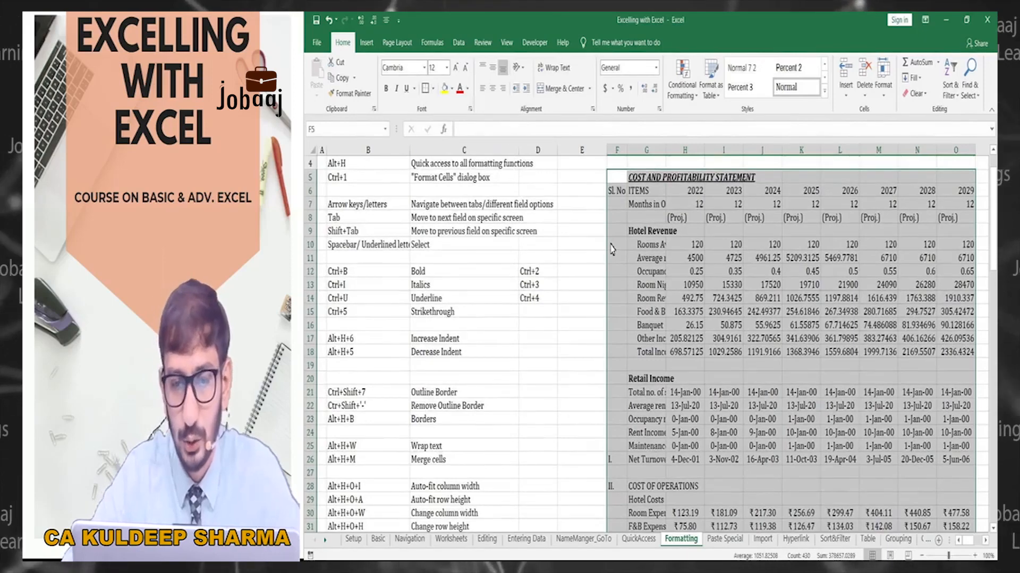
click(611, 245)
scroll(643, 201, down, 15)
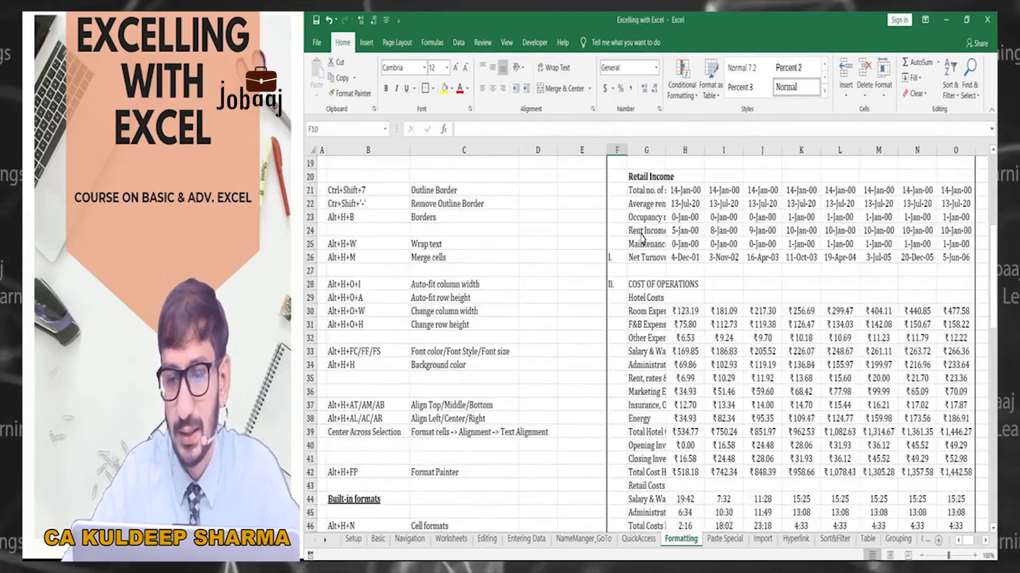
Step: Apply Outside Borders to the COST AND PROFITABILITY STATEMENT heading row in F5:O5
scroll(642, 238, up, 16)
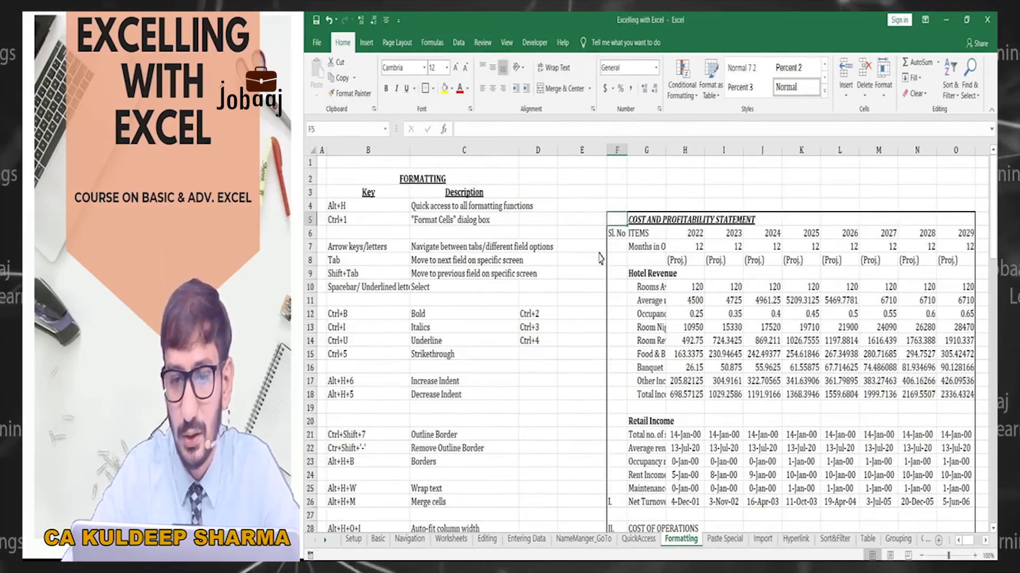
key(shift+Right)
key(shift+Right)
key(shift+Right)
key(shift+Right)
key(shift+Right)
key(shift+Right)
key(shift+Right)
key(shift+Right)
key(shift+Right)
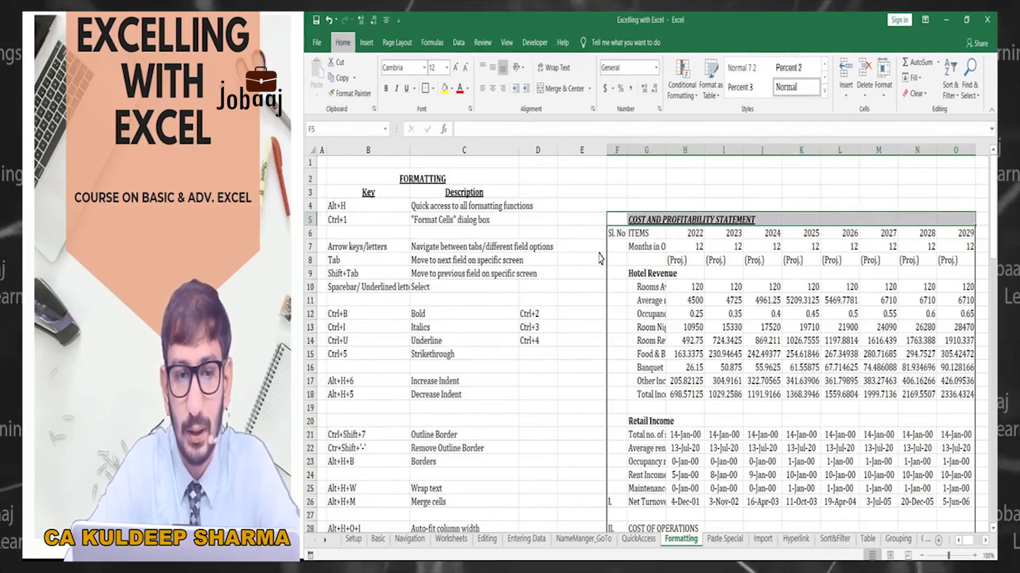
key(alt+h)
key(b)
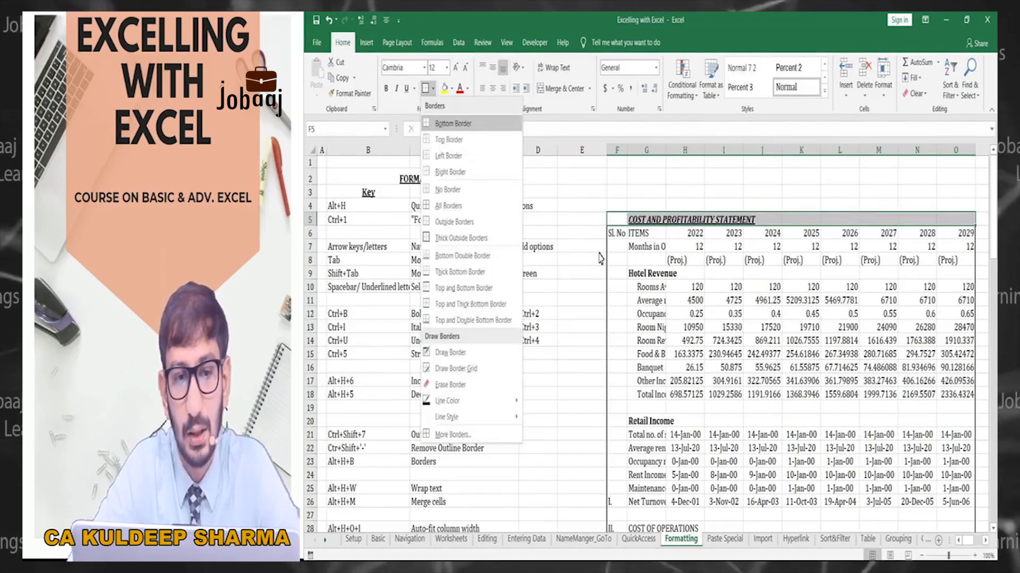
key(s)
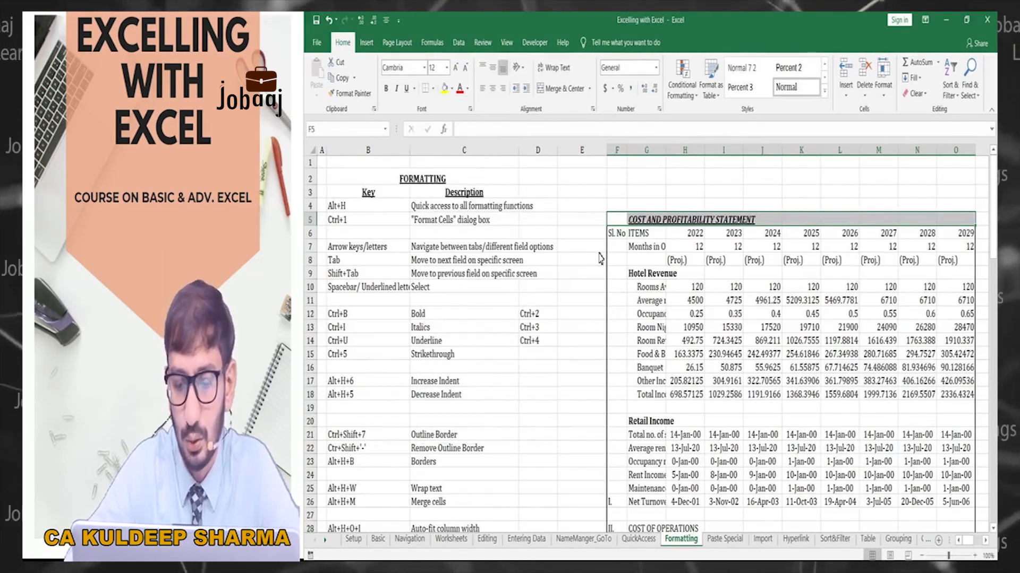
key(Down)
key(Down)
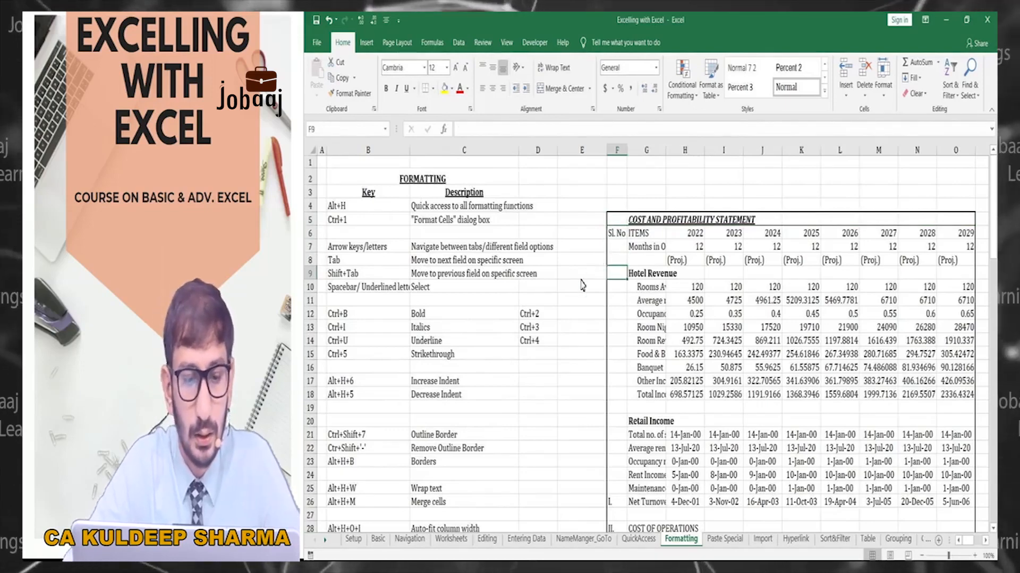
key(Down)
key(Down)
scroll(627, 317, down, 2)
scroll(627, 317, up, 2)
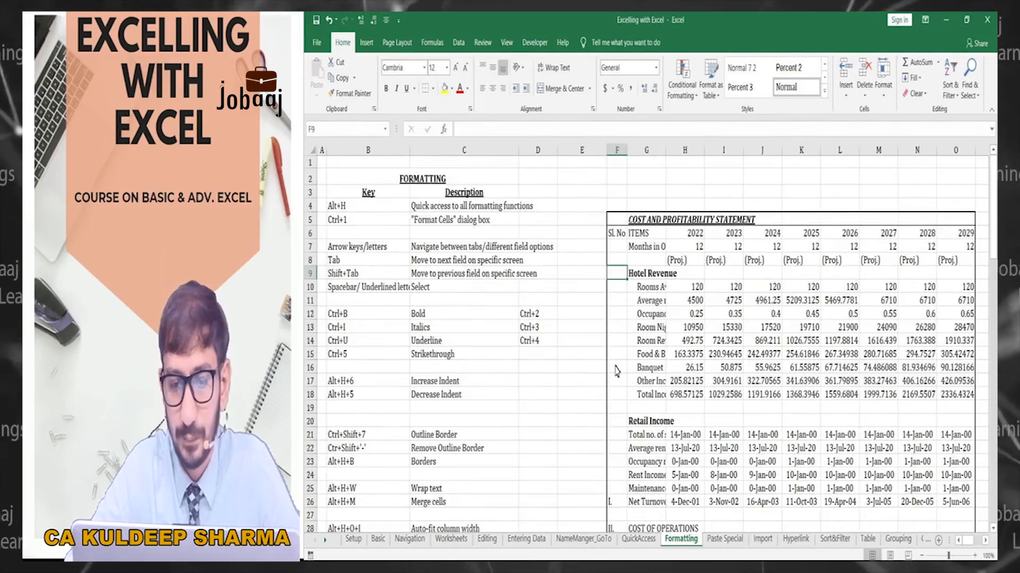
Step: Open the Format Cells border settings for the Retail Income data in G21:O26 and move the dialog clear of the data
click(633, 434)
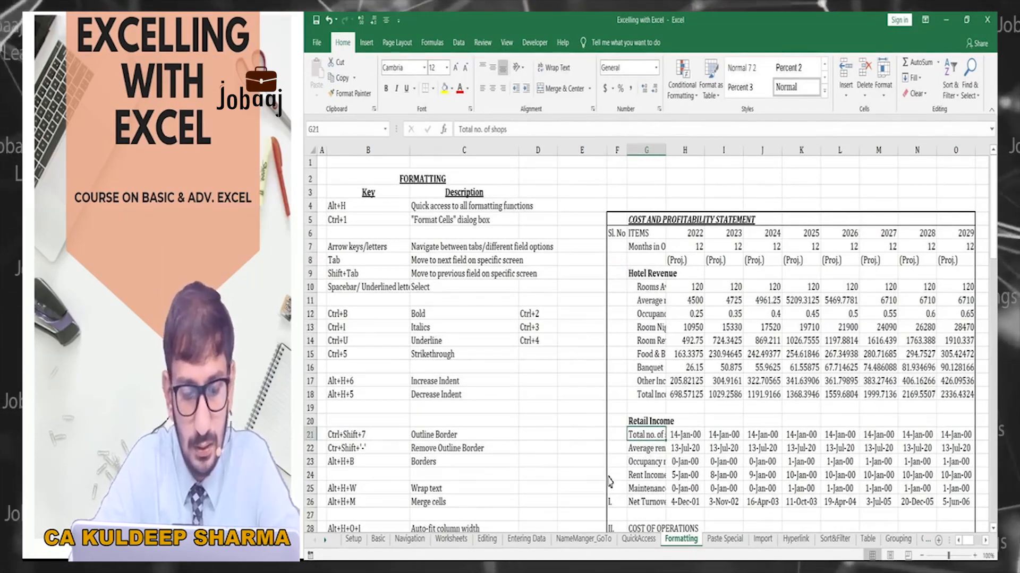
key(ctrl+a)
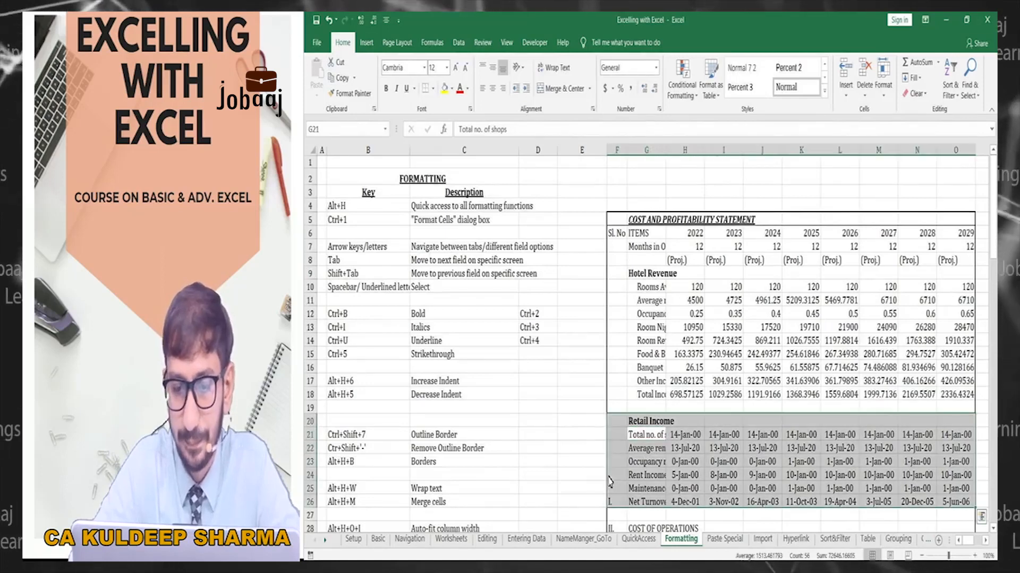
key(shift+Down)
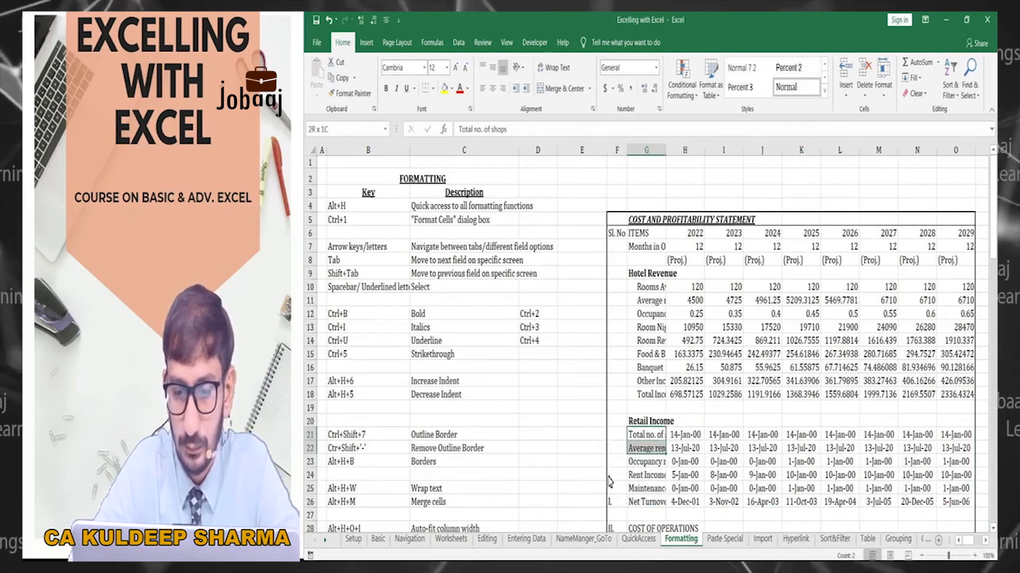
key(ctrl+shift+Down)
key(ctrl+shift+Right)
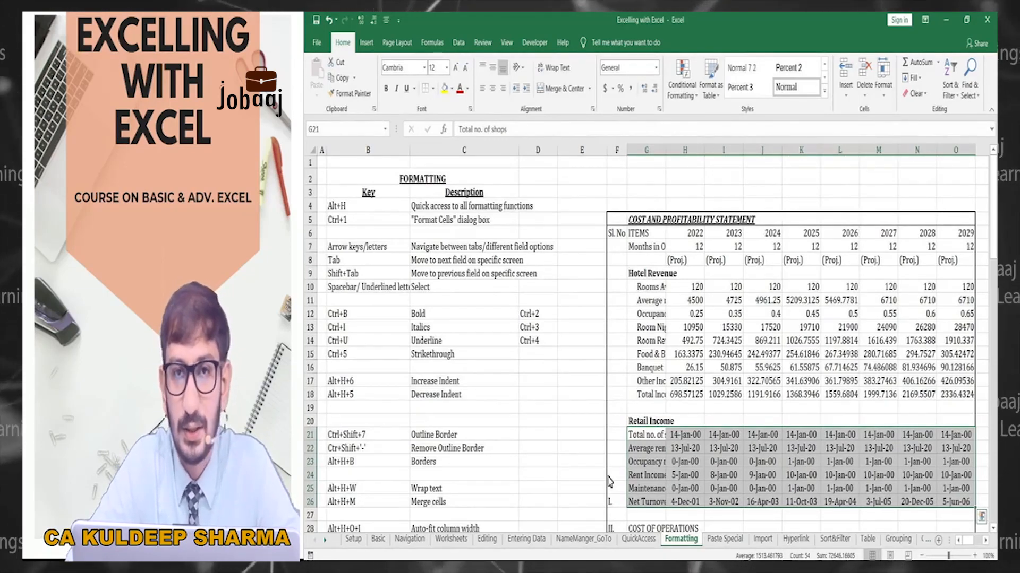
key(ctrl+1)
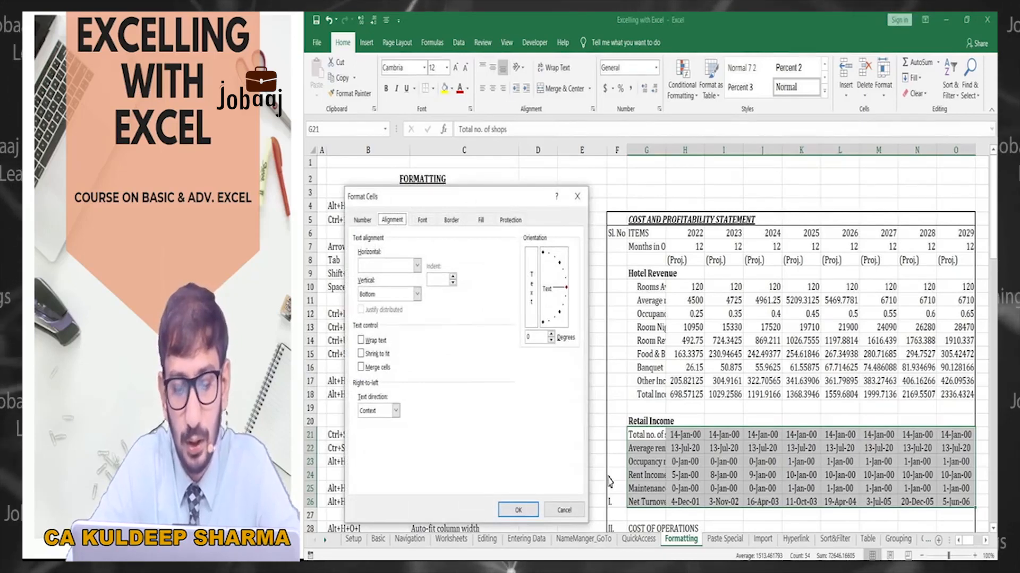
key(ctrl+Tab)
key(ctrl+Tab)
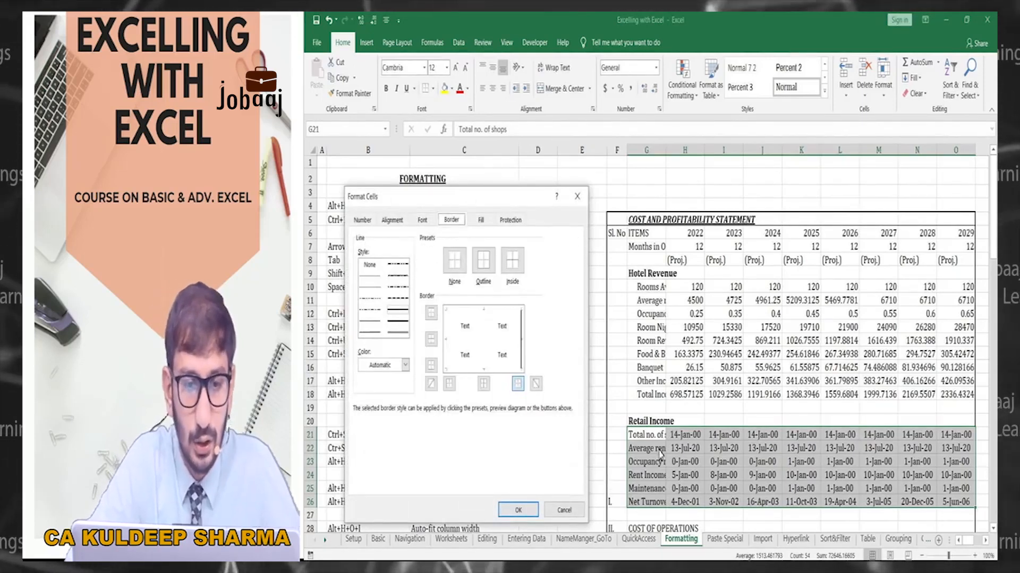
drag(505, 197, 509, 135)
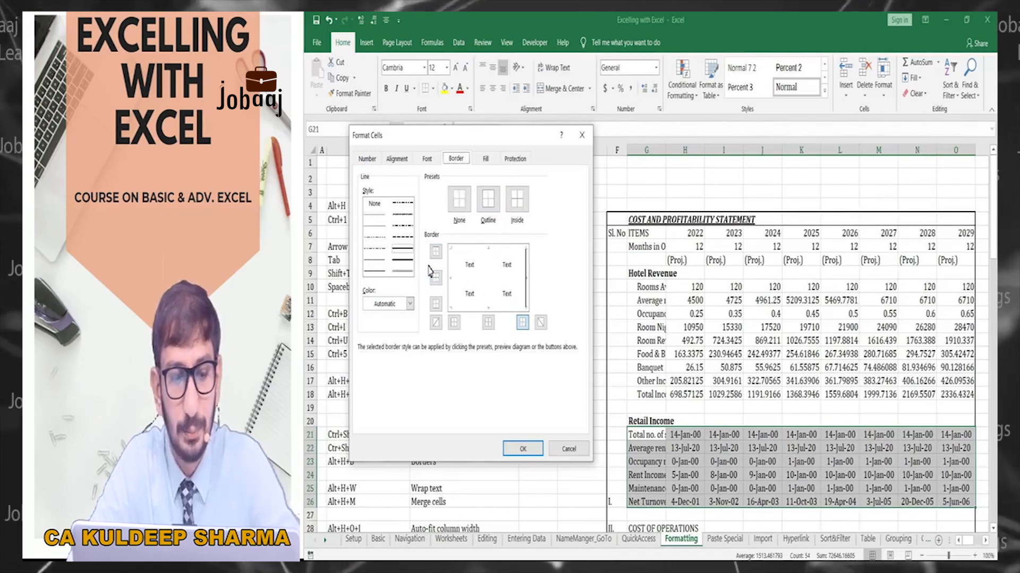
Step: Choose left and inside vertical borders for the Retail Income data in G21:O26
key(Tab)
key(Tab)
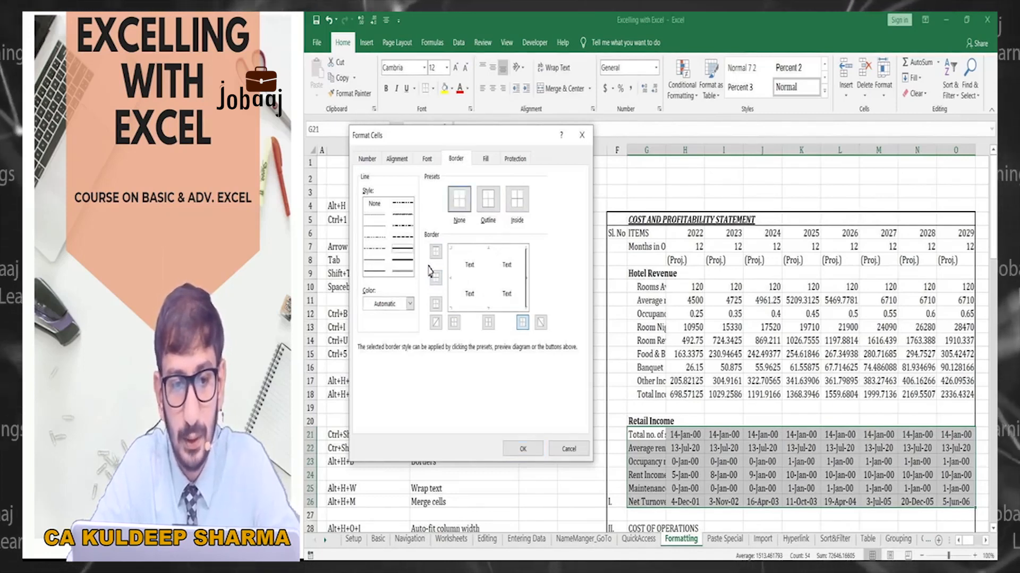
key(Tab)
key(Tab)
key(Tab)
key(Tab)
key(Tab)
key(Tab)
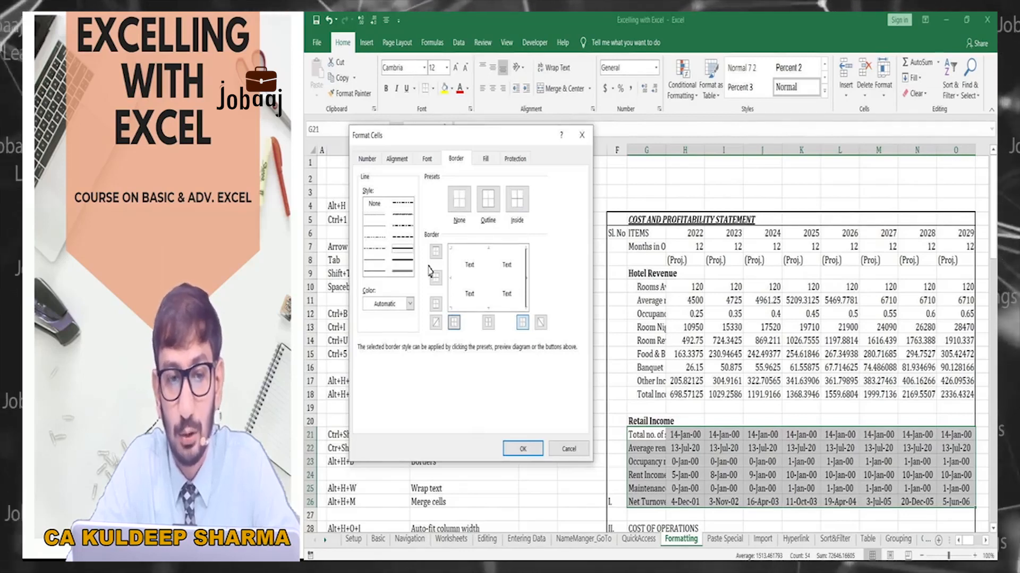
key(shift+Tab)
key(shift+Tab)
key(shift+Tab)
key(shift+Tab)
key(Tab)
key(Tab)
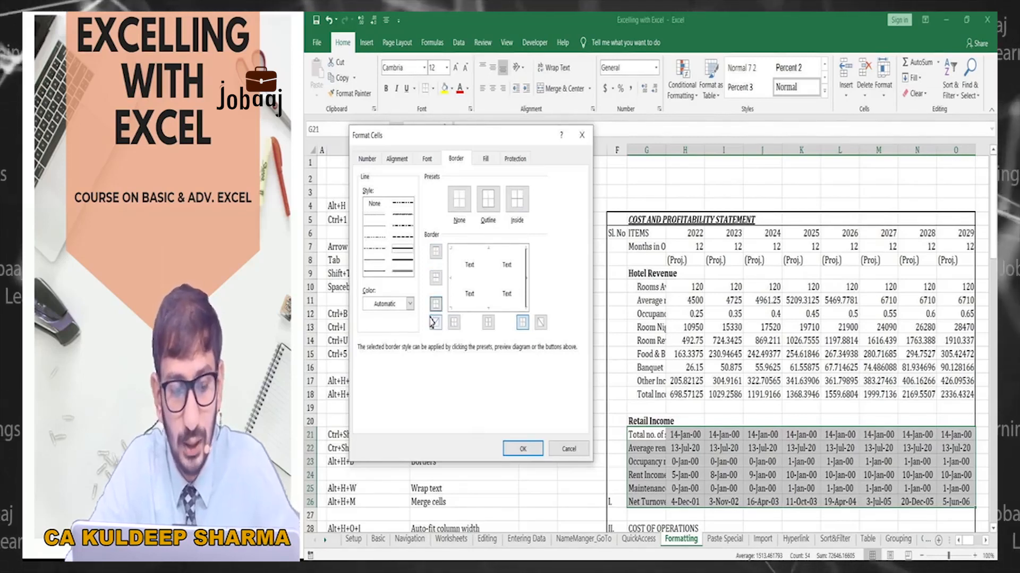
key(shift+Tab)
key(shift+Tab)
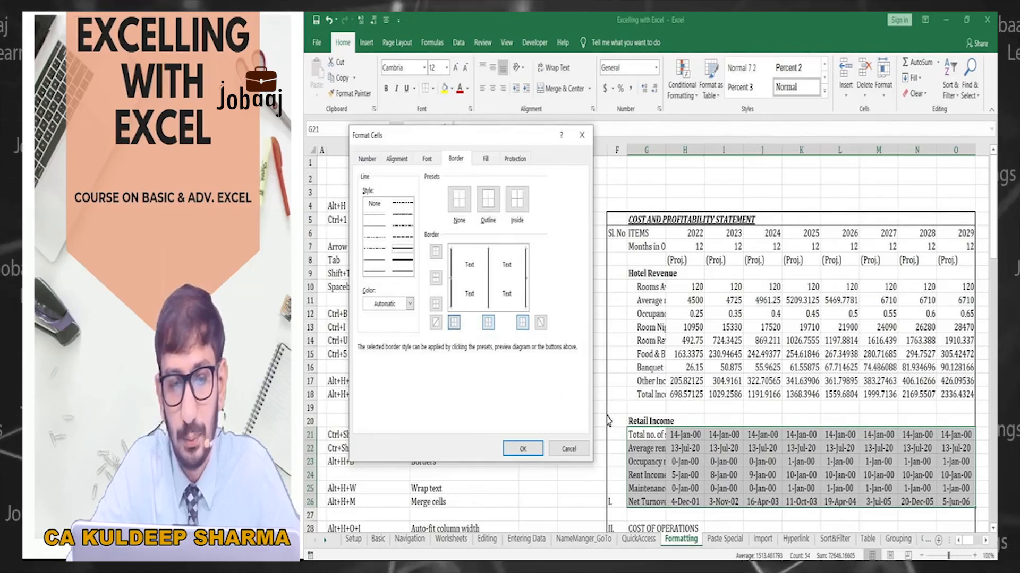
Step: Add inside horizontal borders to the chosen borders and apply them all to G21:O26
click(436, 278)
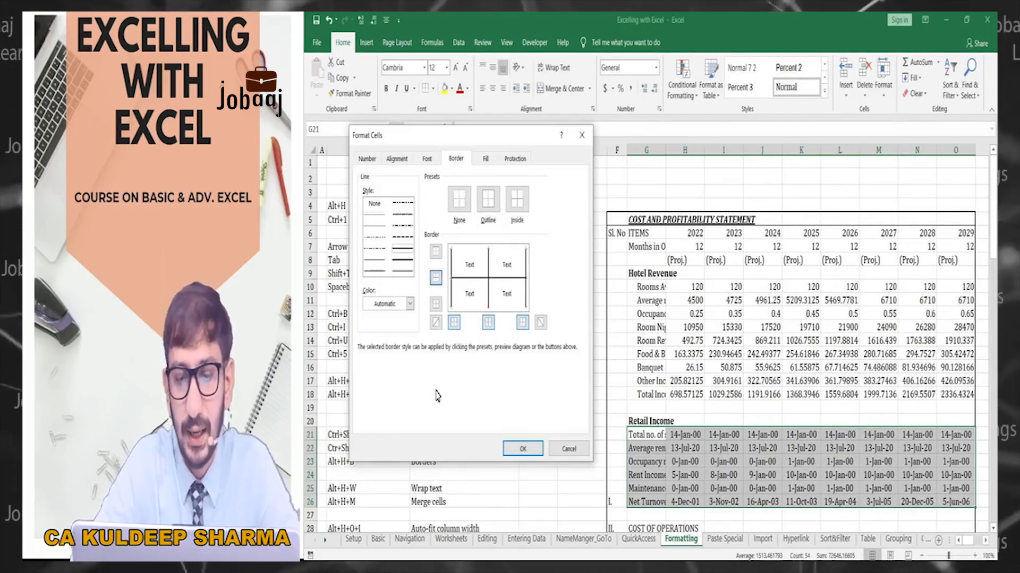
key(Return)
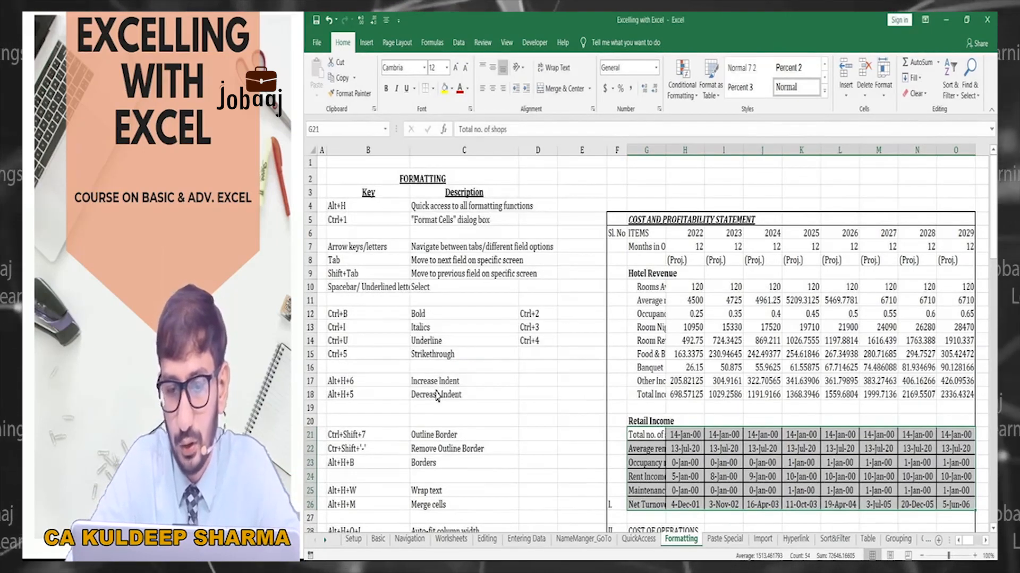
key(Up)
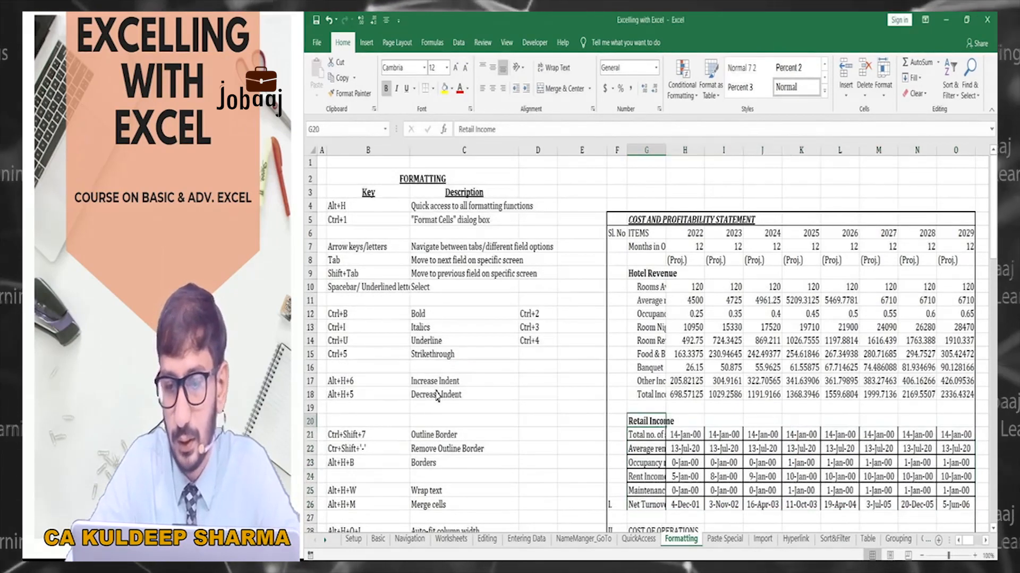
Step: Hide the gridlines on the Formatting sheet and check the borders around the Retail Income data
click(507, 46)
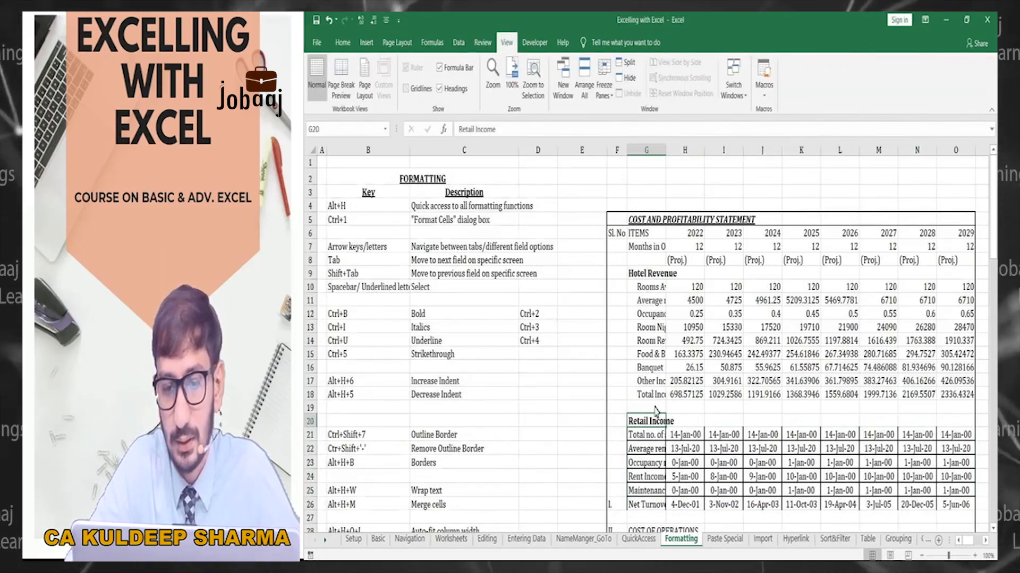
scroll(621, 396, down, 2)
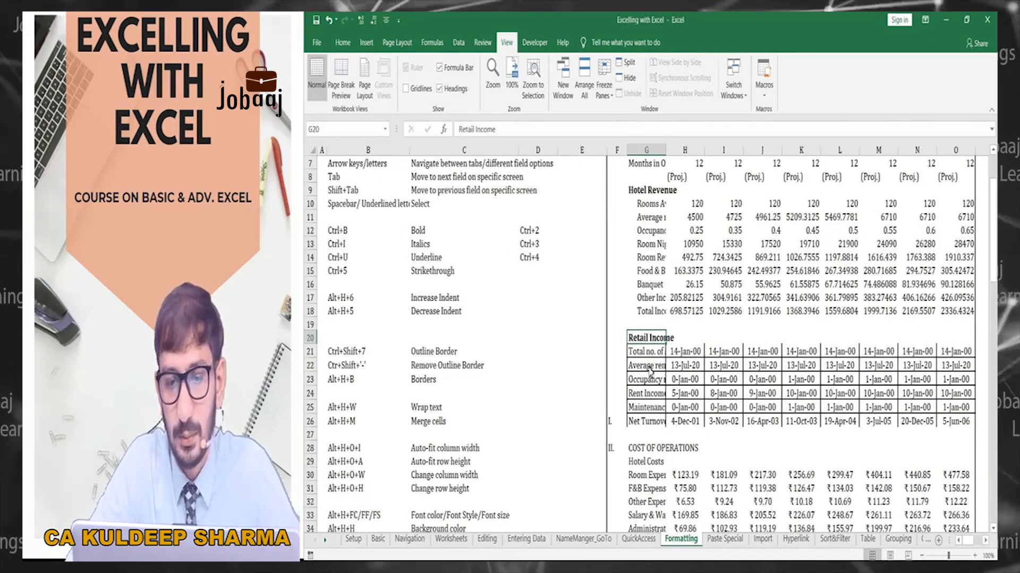
Step: Remove the inside horizontal borders from the Retail Income data in G21:O26
key(Down)
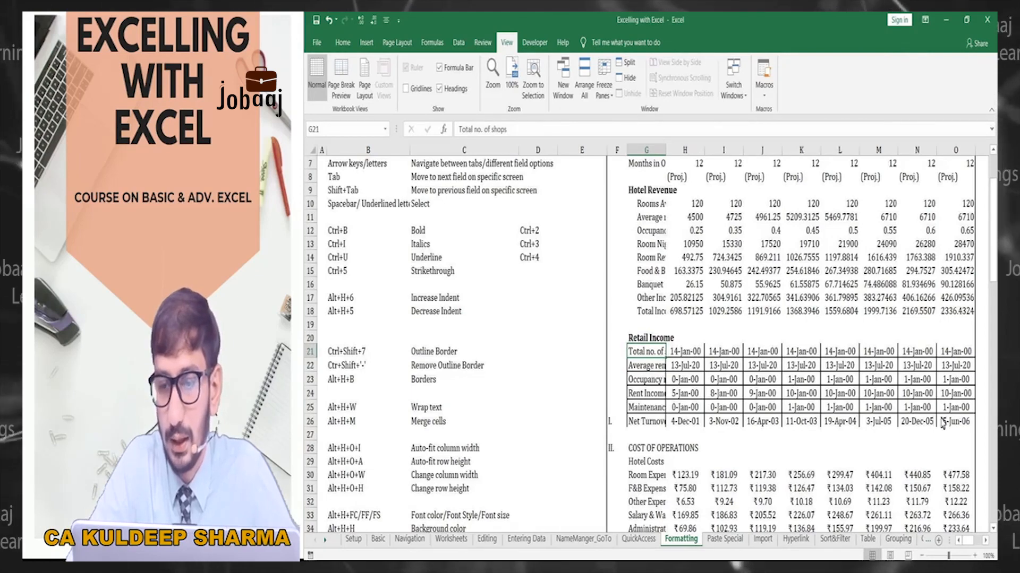
key(ctrl+shift+Right)
key(ctrl+shift+Down)
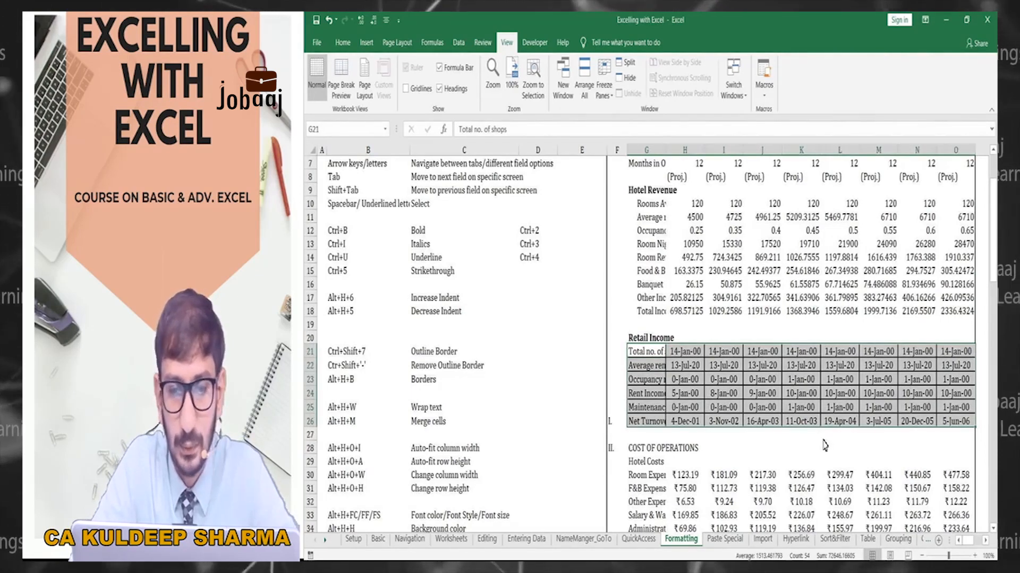
key(ctrl+1)
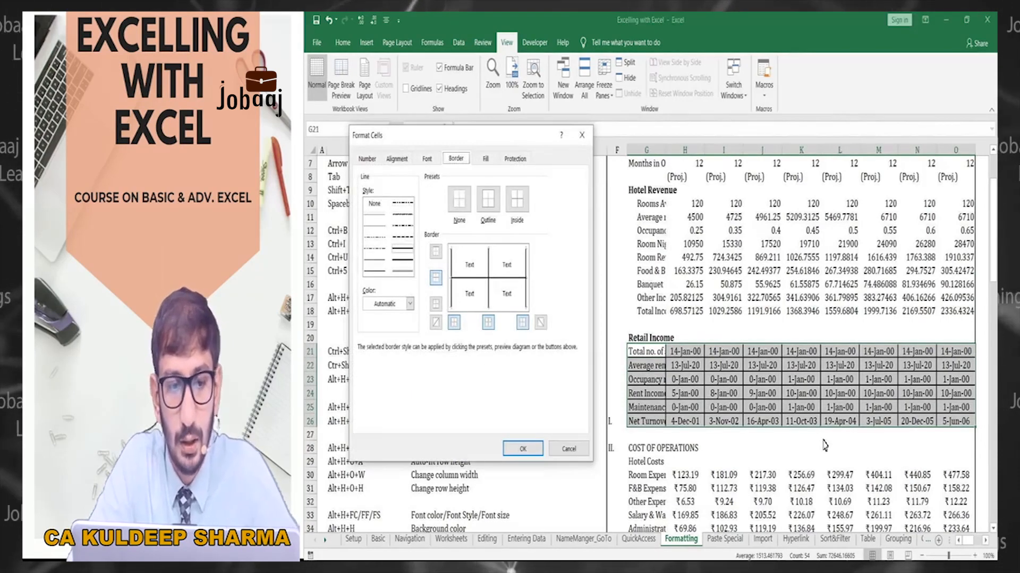
click(461, 278)
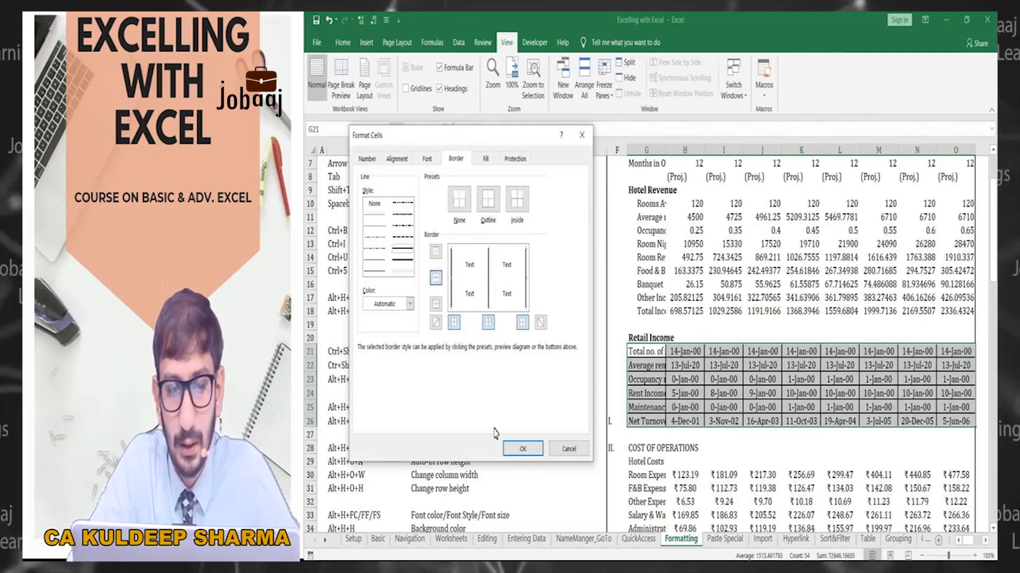
click(522, 449)
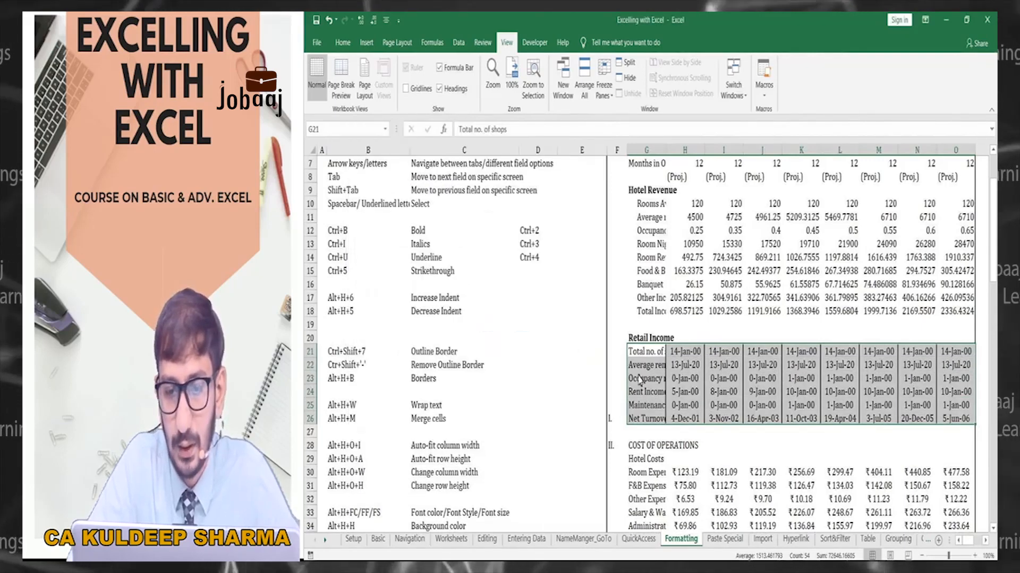
Step: Change the vertical borders of the Retail Income data in G21:O26 to a thinner line style
click(646, 381)
key(Up)
key(Up)
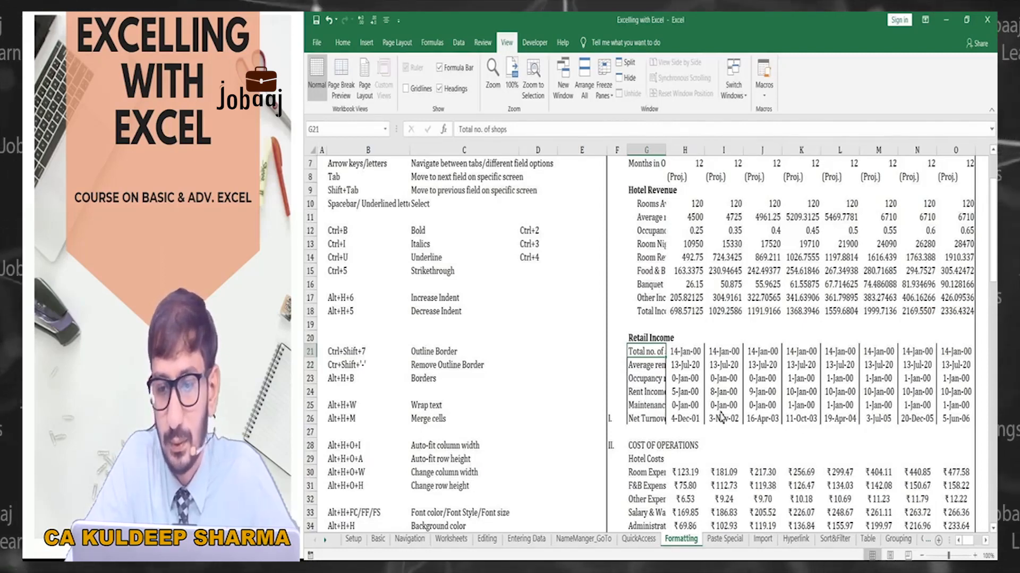
key(ctrl+shift+Right)
key(ctrl+shift+Down)
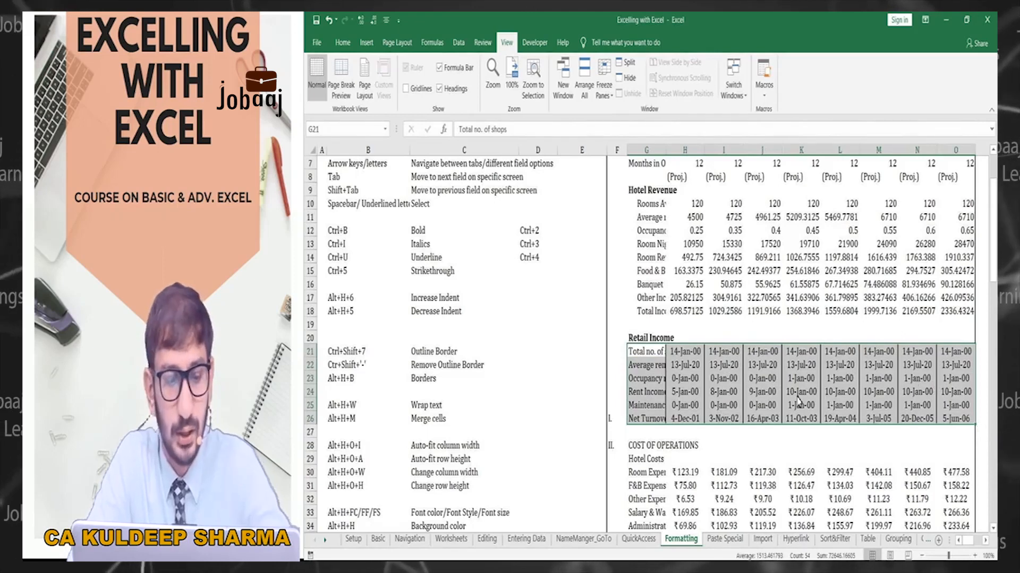
key(ctrl+1)
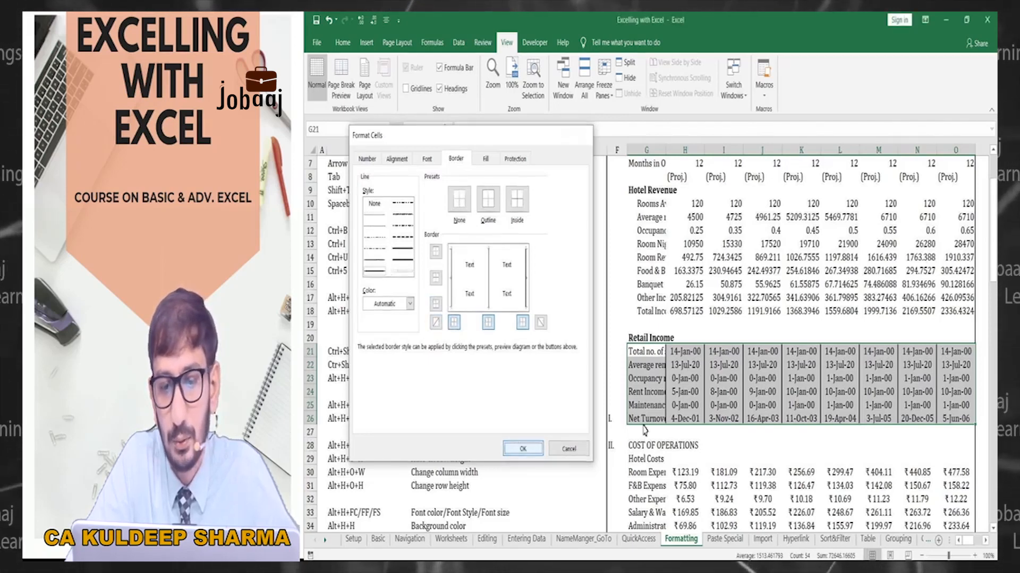
click(523, 449)
click(647, 378)
key(Right)
key(Right)
key(Right)
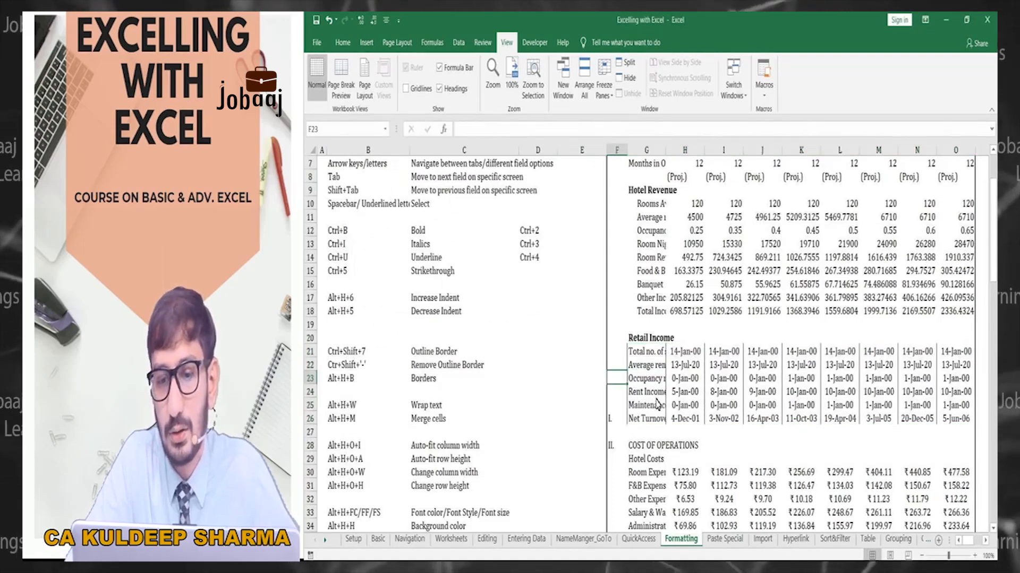
Step: Examine the available border options for the Retail Income cells G21:N26 without applying any
key(Left)
key(Left)
key(Left)
key(Up)
key(Up)
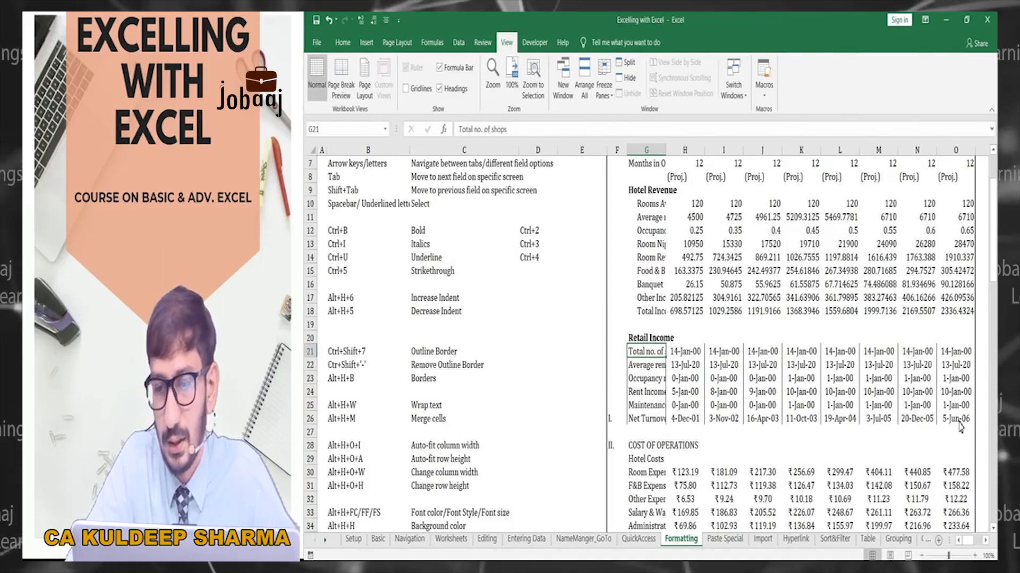
shift+click(917, 417)
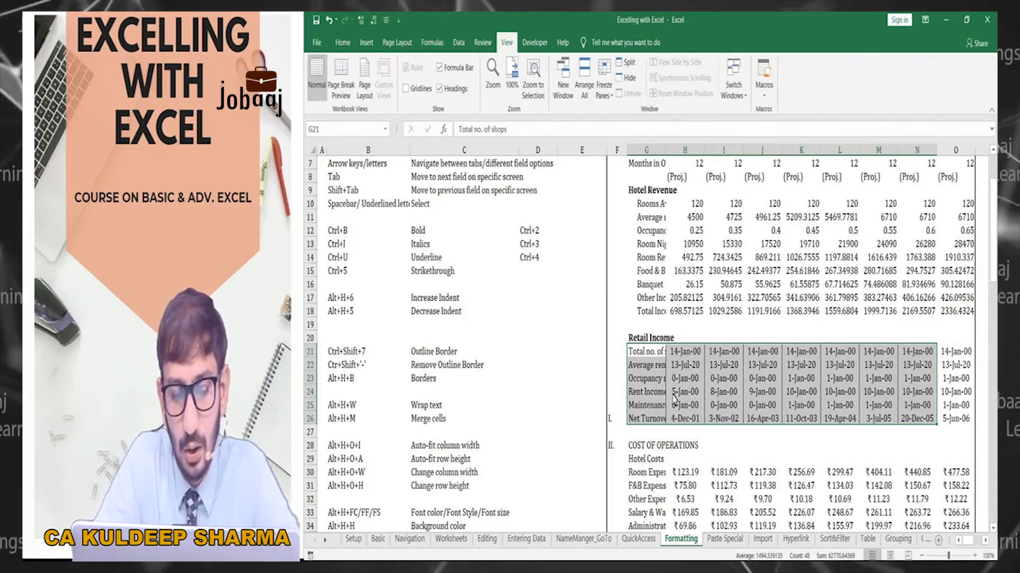
key(alt)
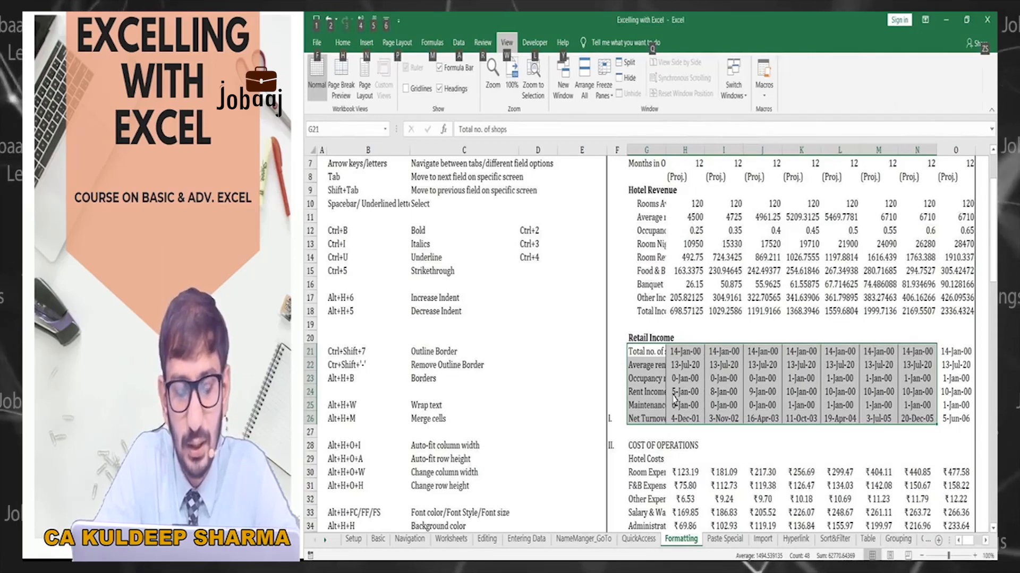
key(h)
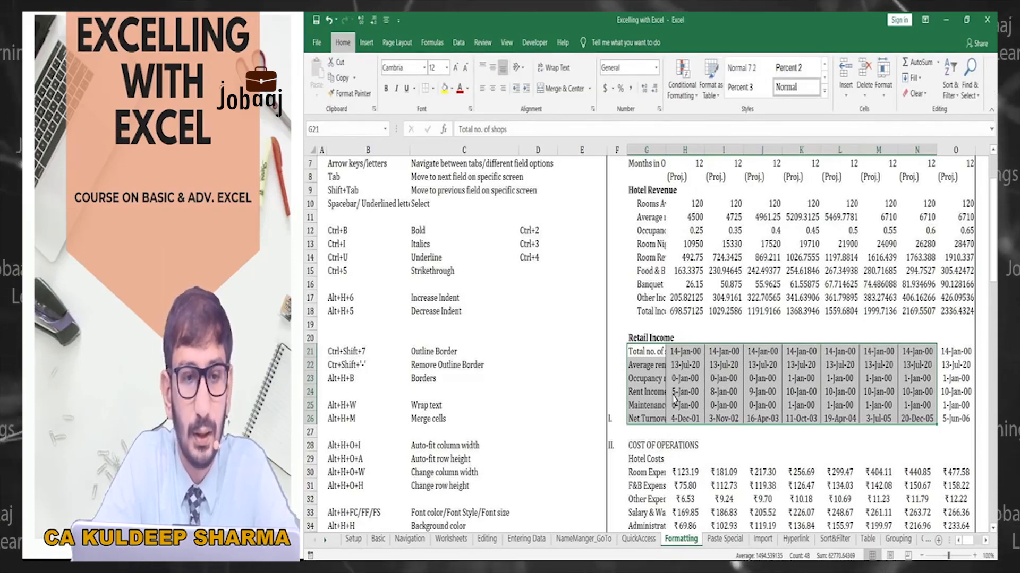
key(b)
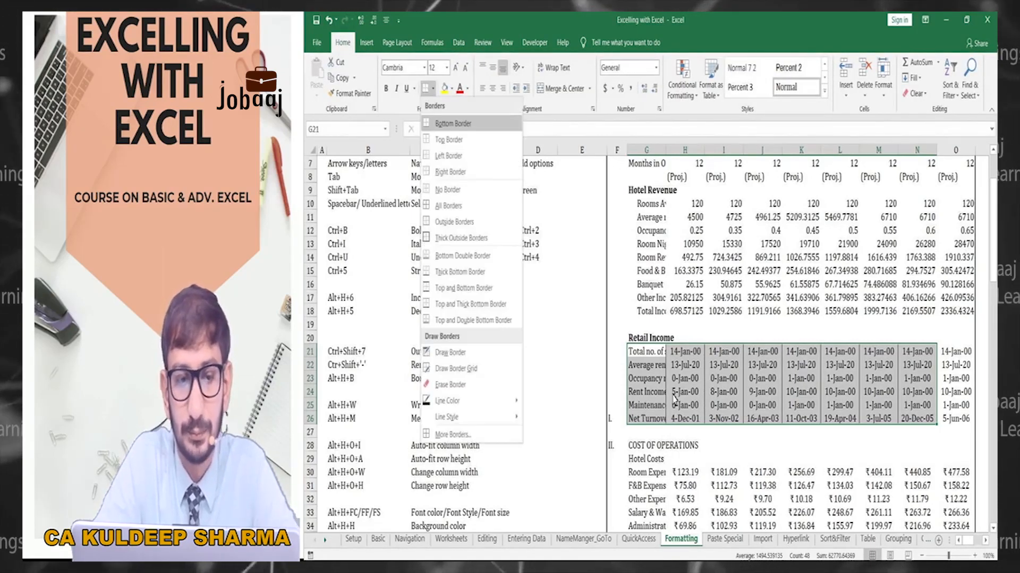
key(Escape)
key(Left)
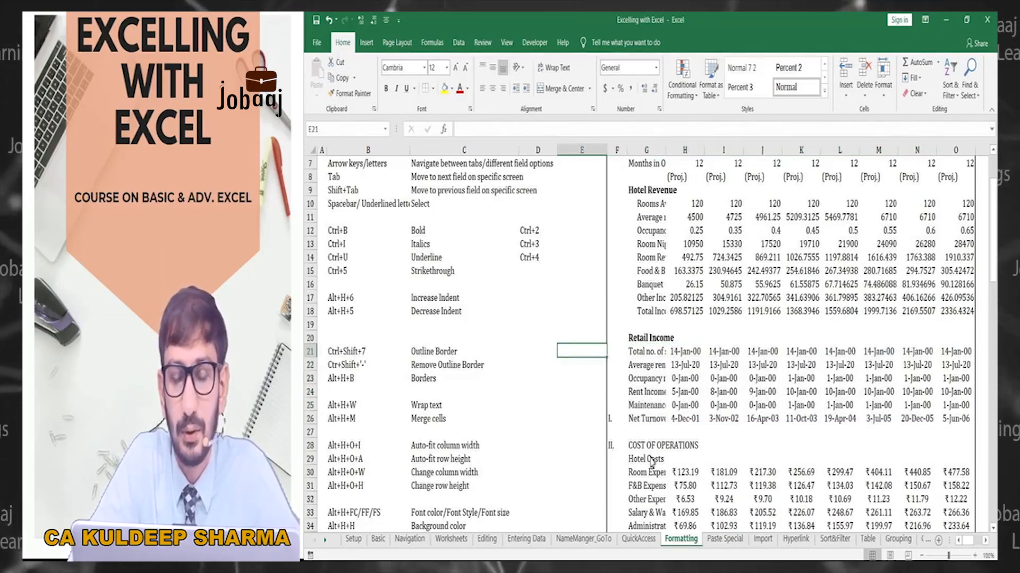
Step: Examine the shortcut list from the Borders and Wrap text entries down through the Built-in formats section
click(470, 329)
click(446, 379)
scroll(446, 390, up, 2)
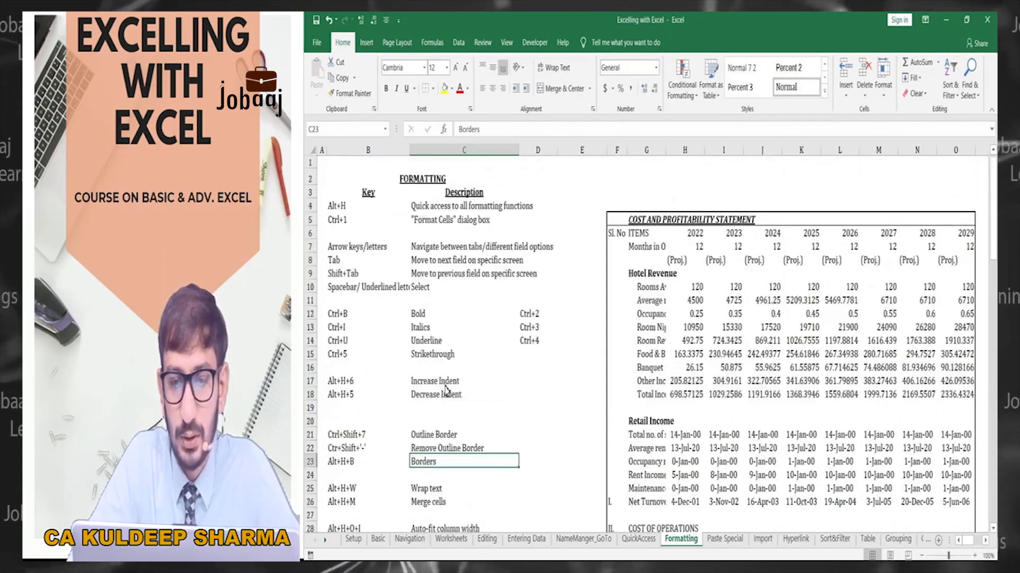
scroll(446, 390, down, 3)
click(419, 367)
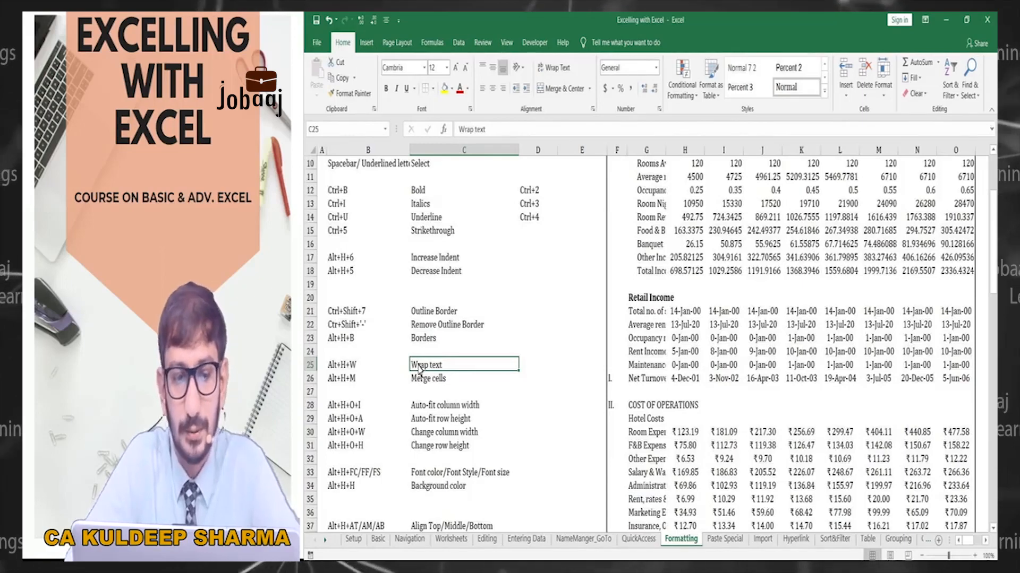
scroll(438, 356, down, 8)
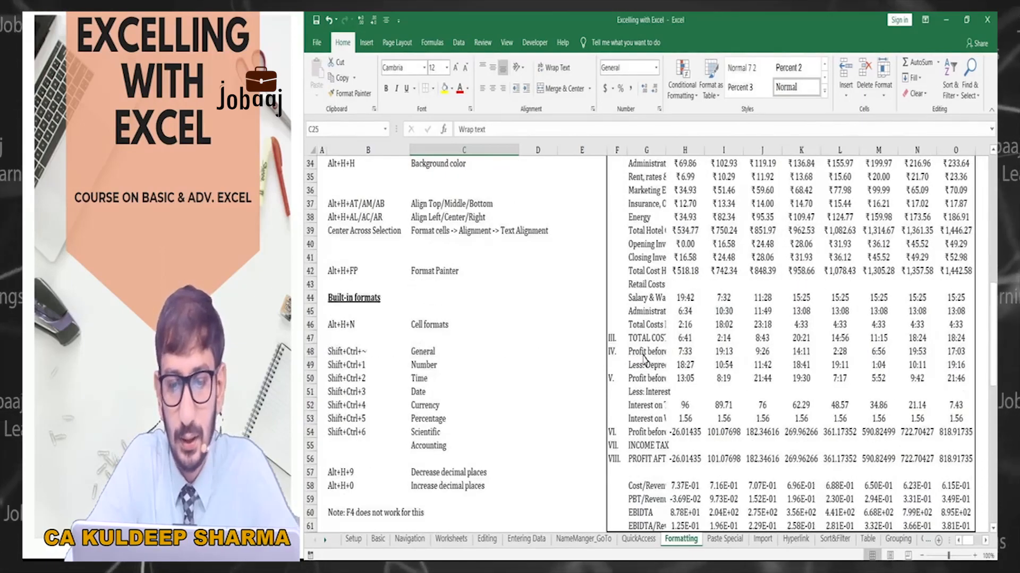
Step: Apply Wrap Text to the COST AND PROFITABILITY STATEMENT title in G5 and remove the wrapping again
scroll(643, 360, up, 11)
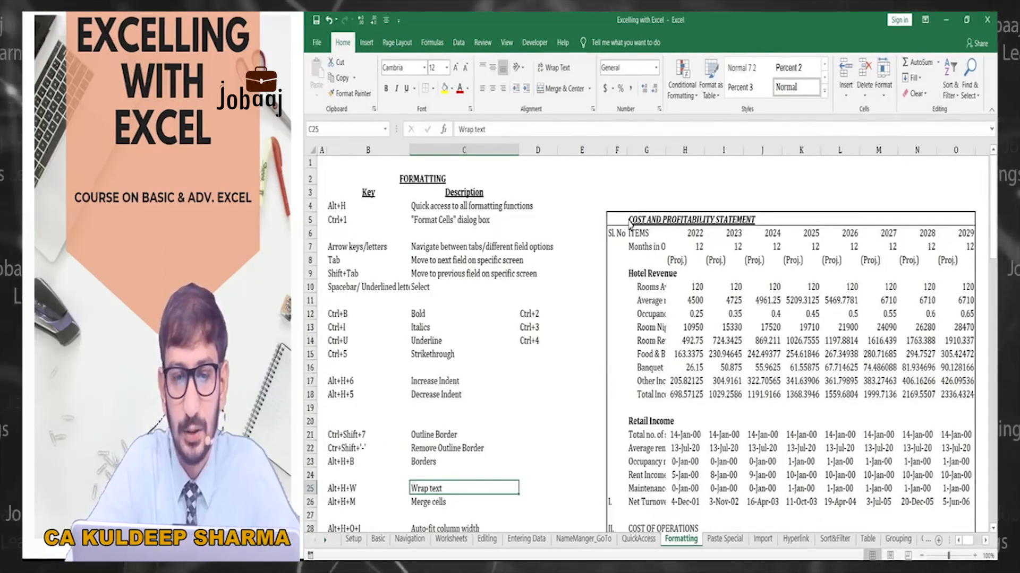
click(645, 219)
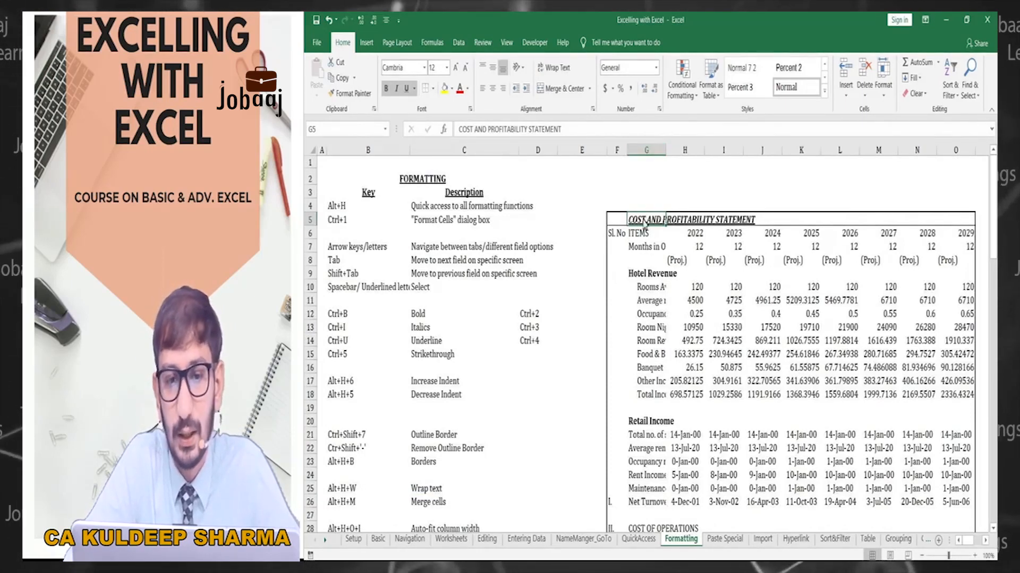
drag(578, 130, 461, 130)
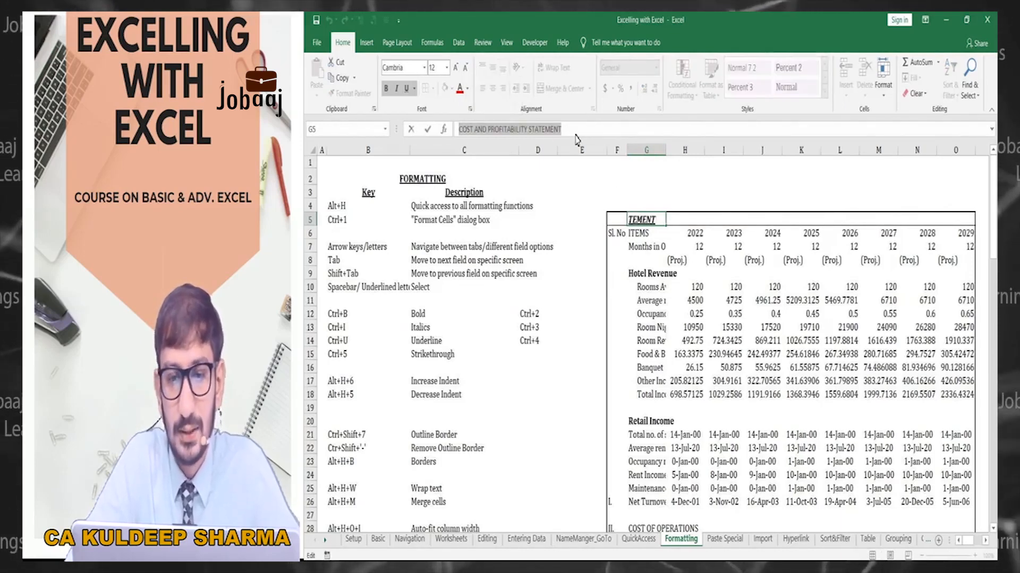
click(663, 225)
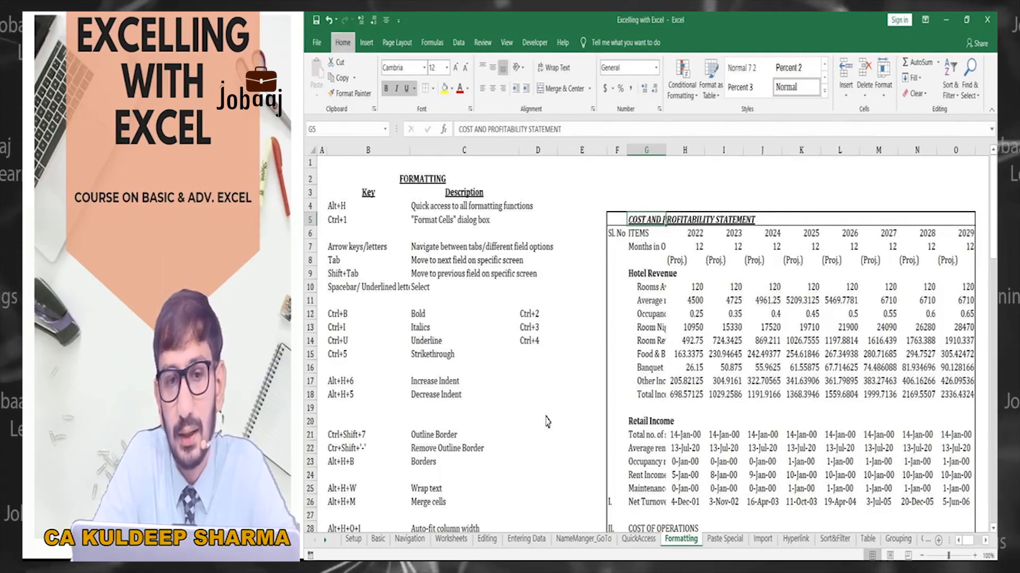
key(alt)
key(alt)
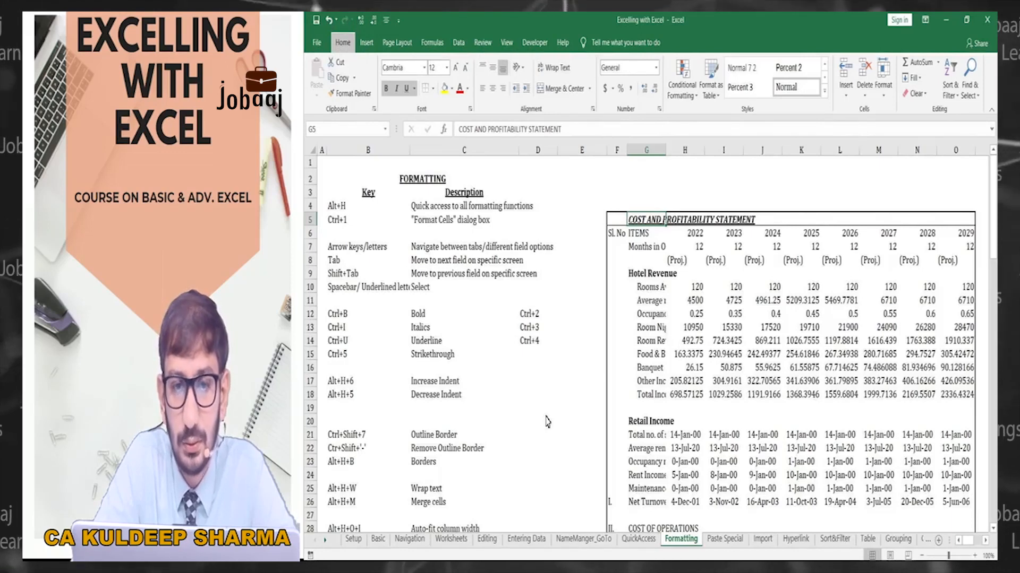
key(alt+h)
key(w)
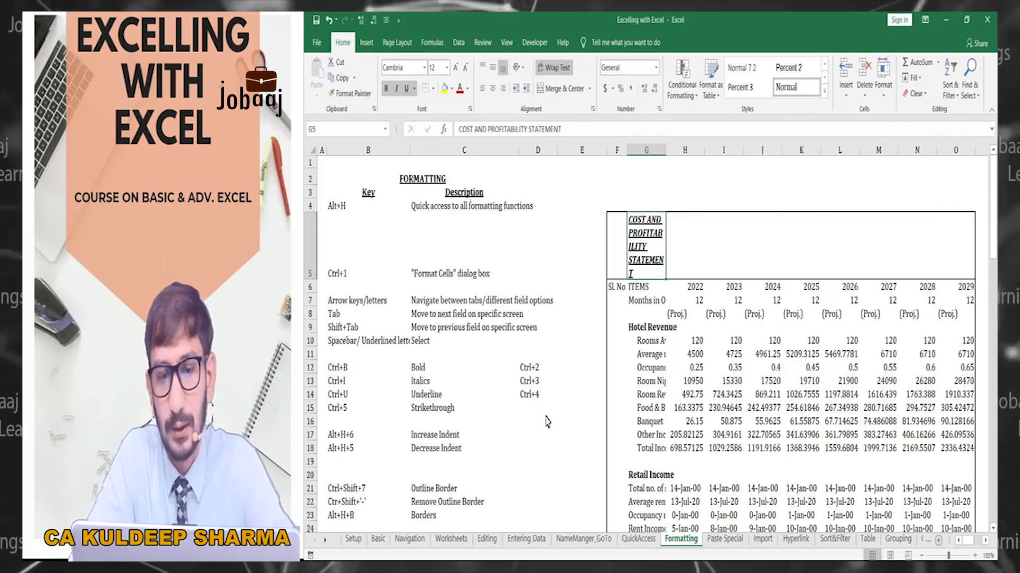
key(alt+h)
key(w)
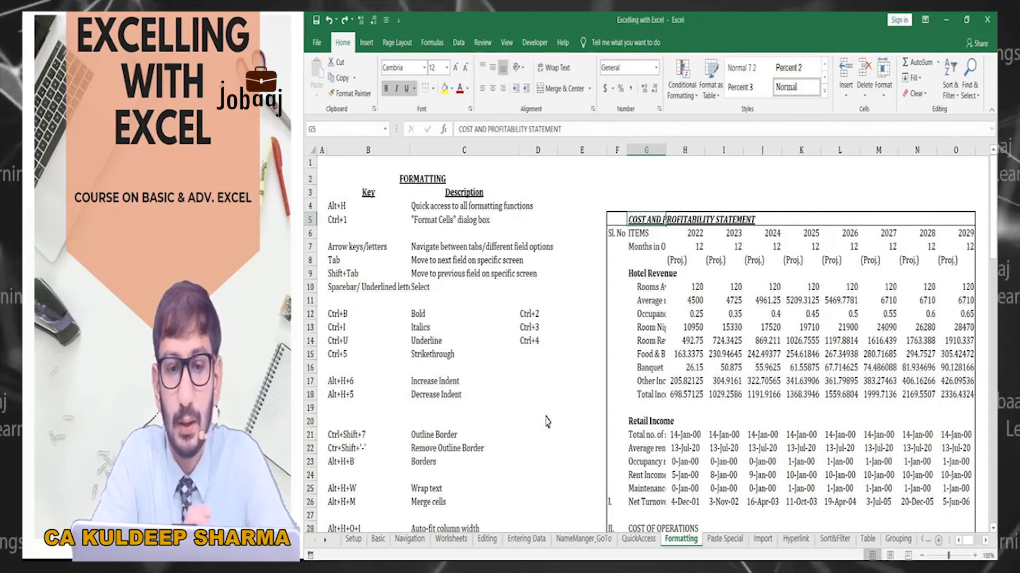
Step: Apply the Shrink to fit text control to the statement title in G5
key(ctrl+1)
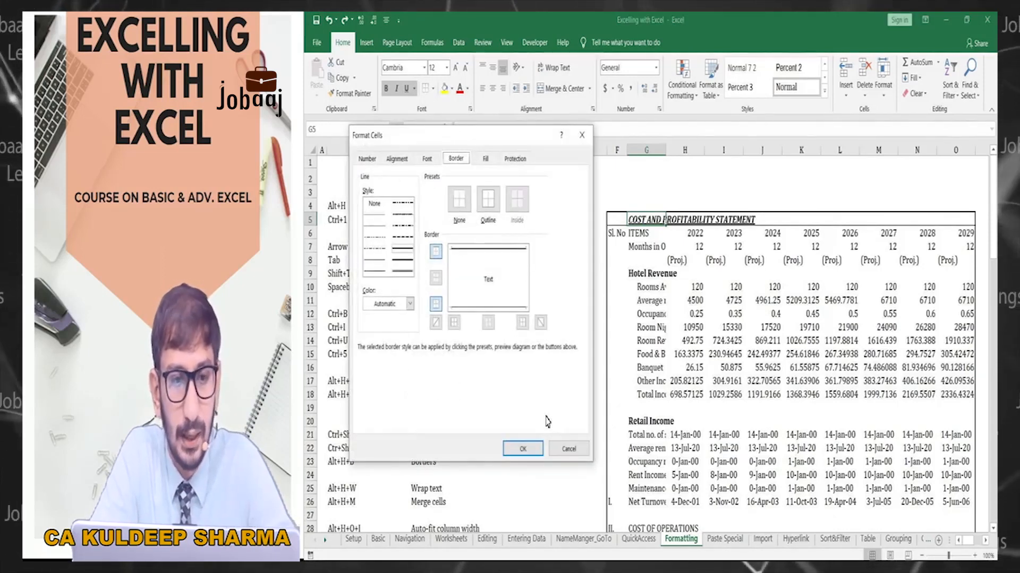
key(a)
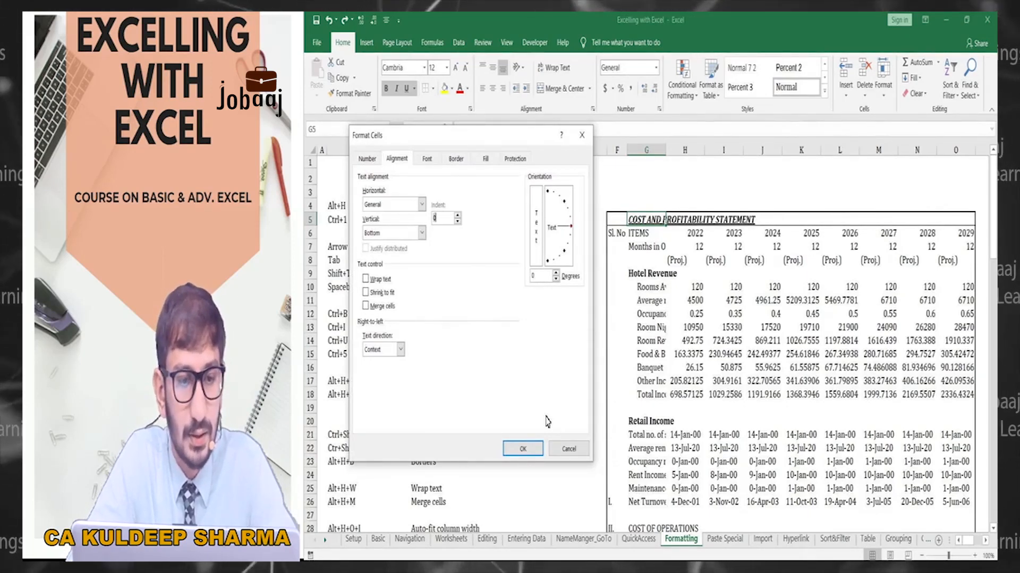
key(Tab)
key(Tab)
key(Tab)
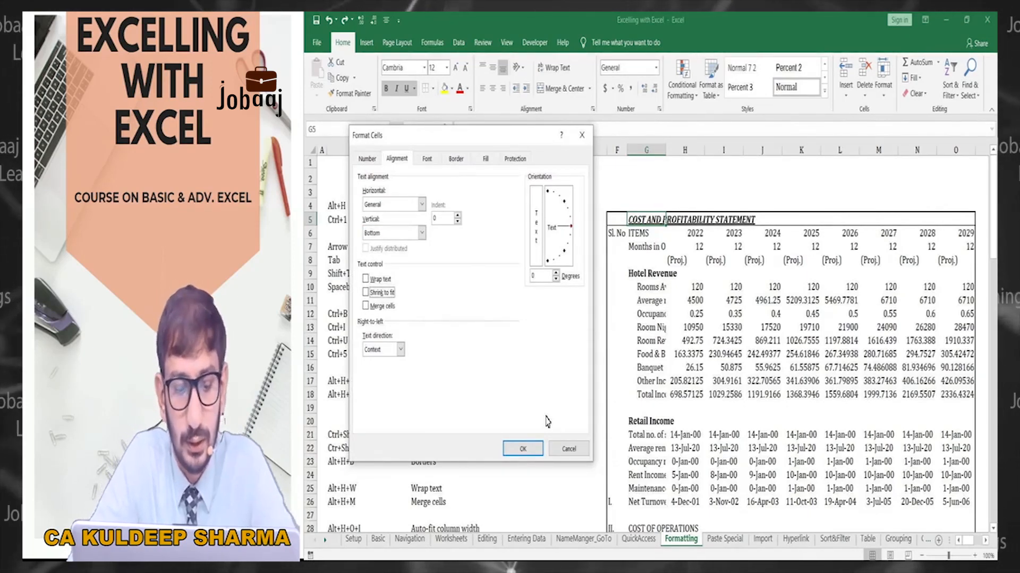
key(space)
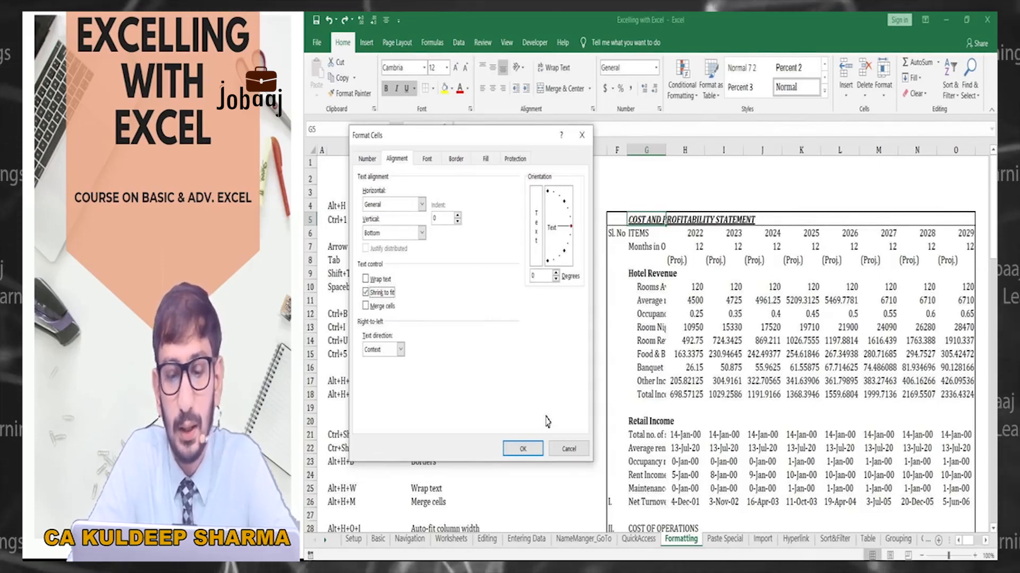
key(Return)
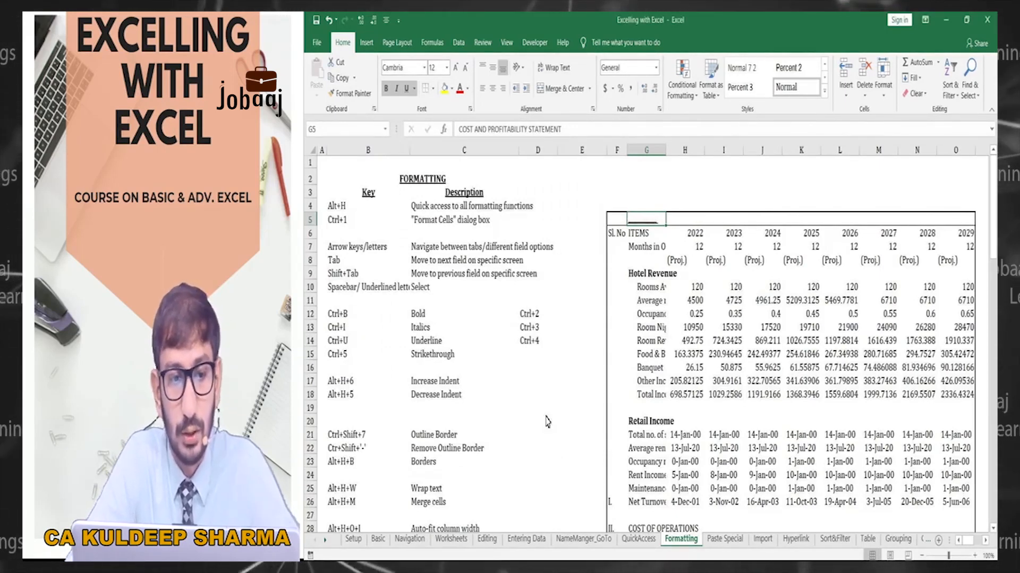
Step: Try narrower and wider widths for column G on the shrunken title, and undo the column resizing
drag(666, 150, 661, 150)
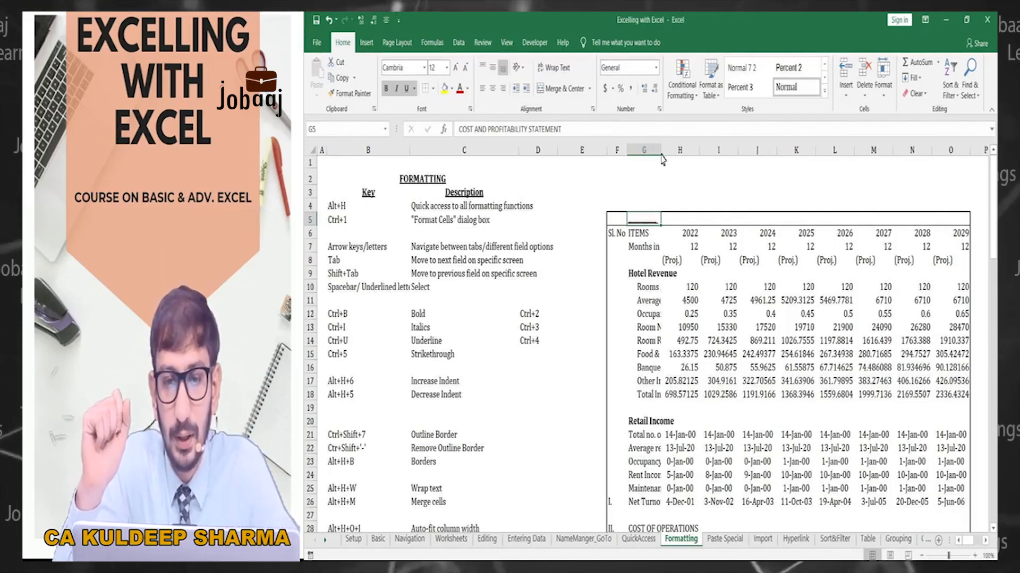
drag(661, 158, 717, 166)
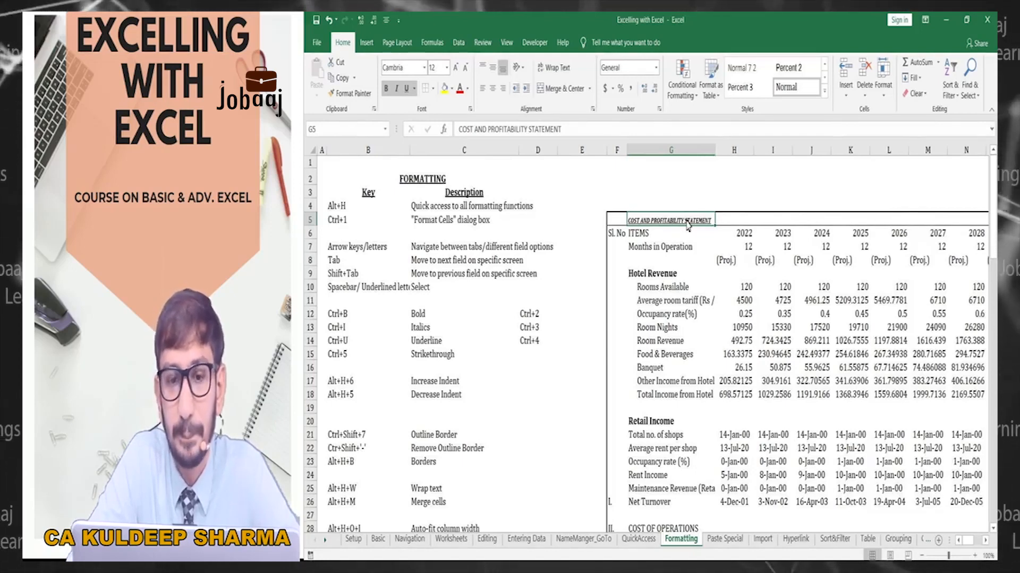
key(ctrl+z)
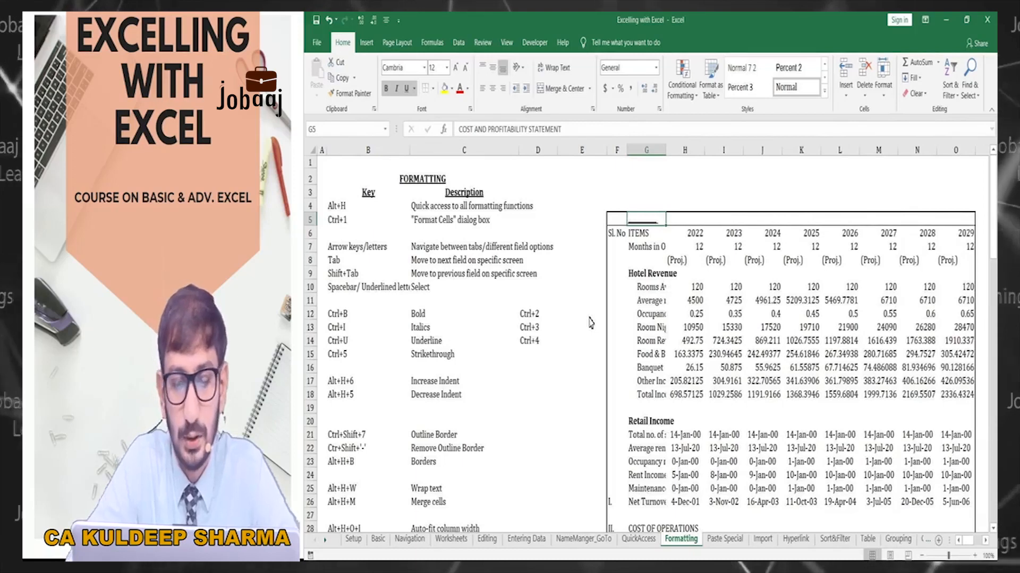
Step: Turn off the Shrink to fit text control for the statement title in G5
key(ctrl+1)
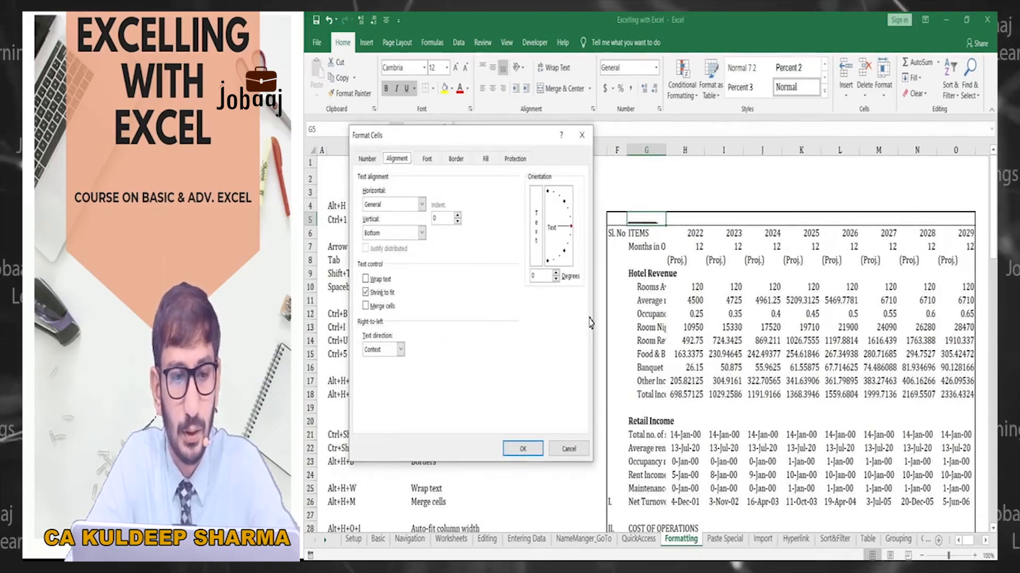
key(Tab)
key(Tab)
key(Tab)
key(Tab)
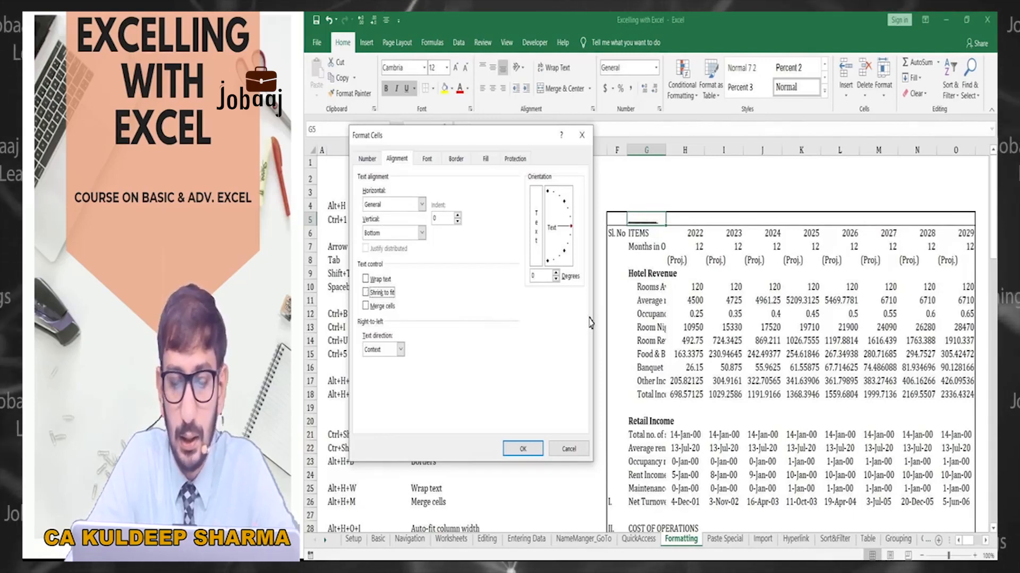
key(Escape)
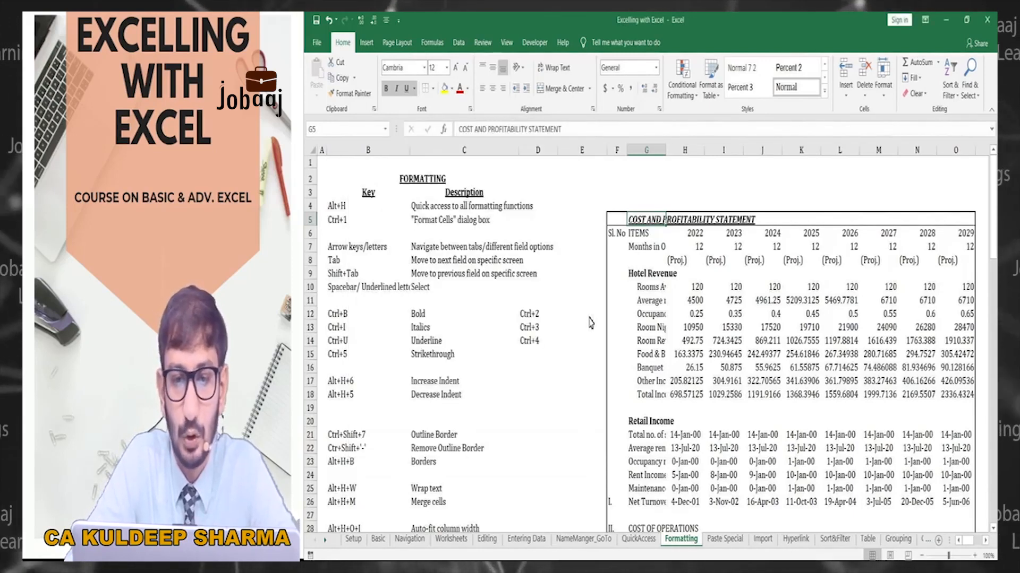
Step: Go past the Wrap text entry to the Merge cells entry in the shortcut list
scroll(590, 322, down, 2)
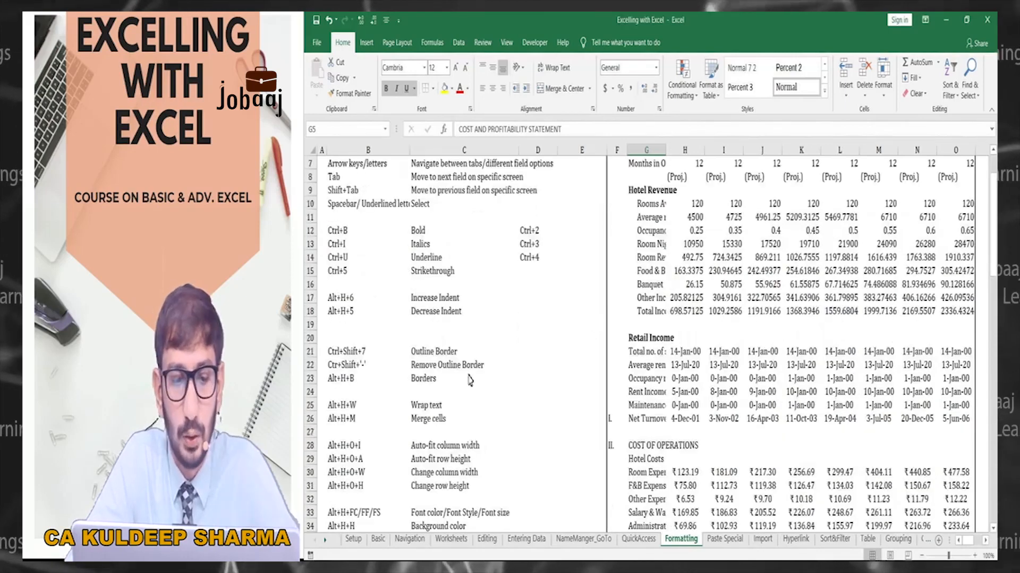
click(425, 406)
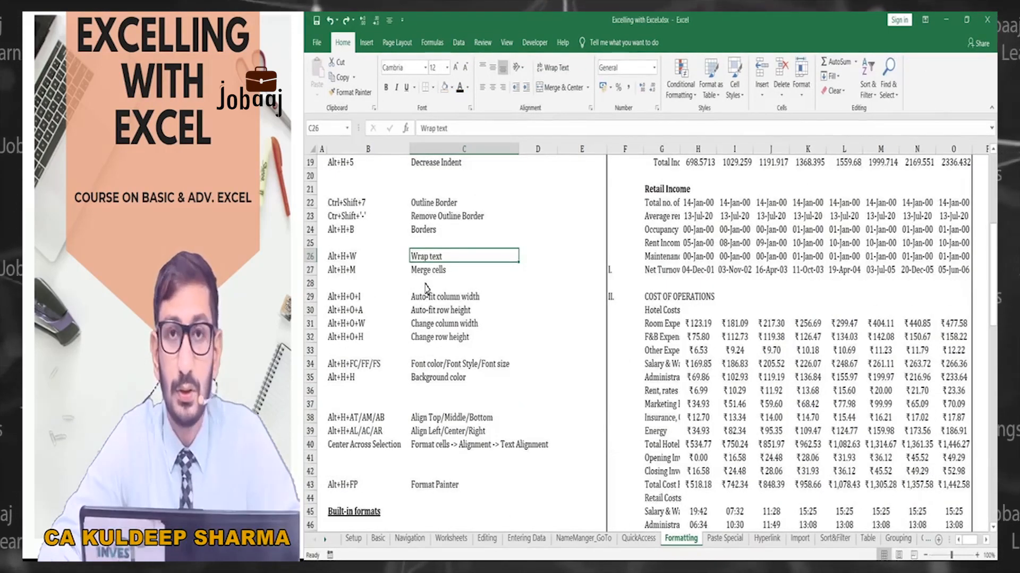
key(Down)
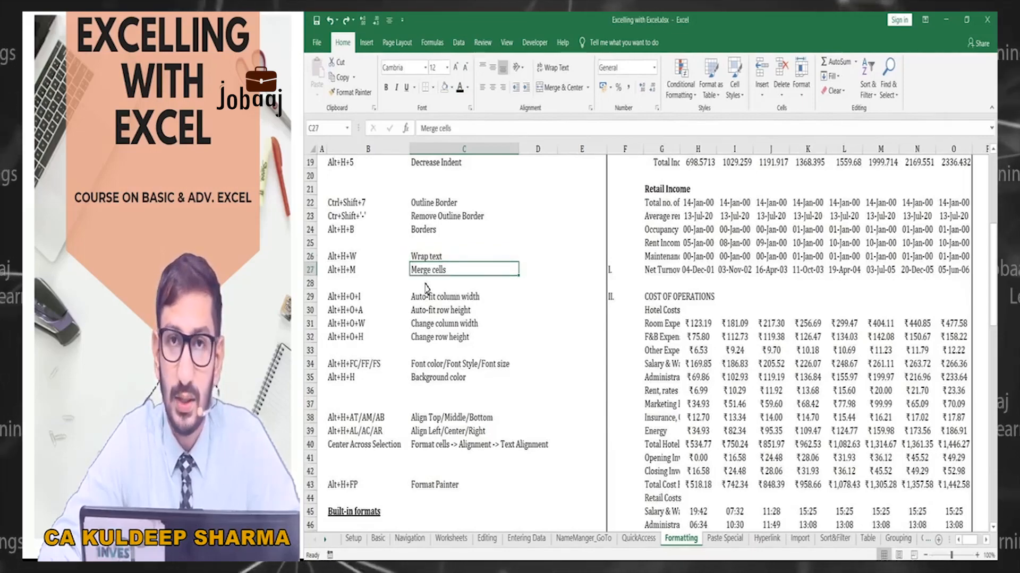
Step: Merge and center the COST AND PROFITABILITY STATEMENT title across cells F4:O6
scroll(611, 247, up, 6)
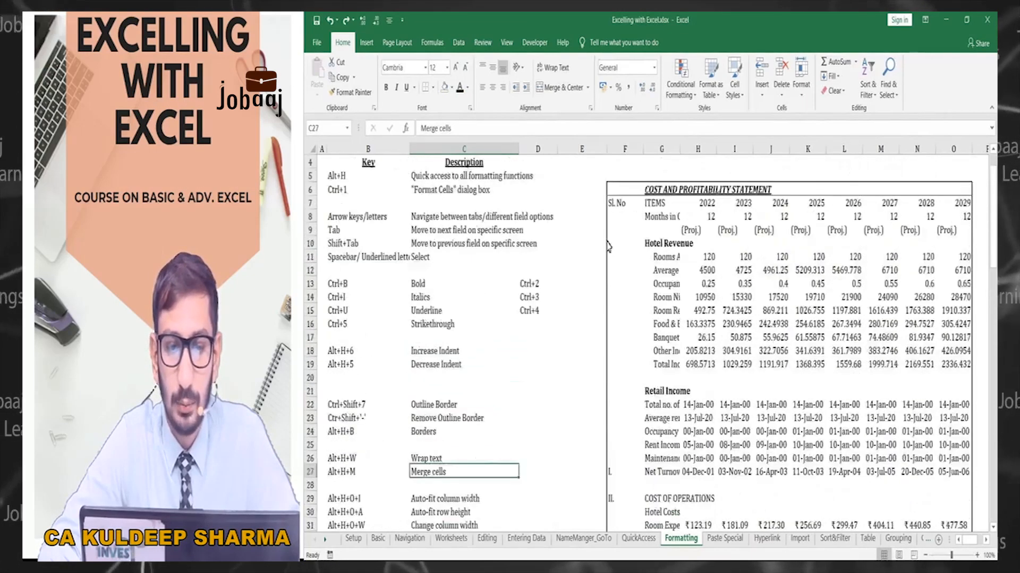
click(616, 240)
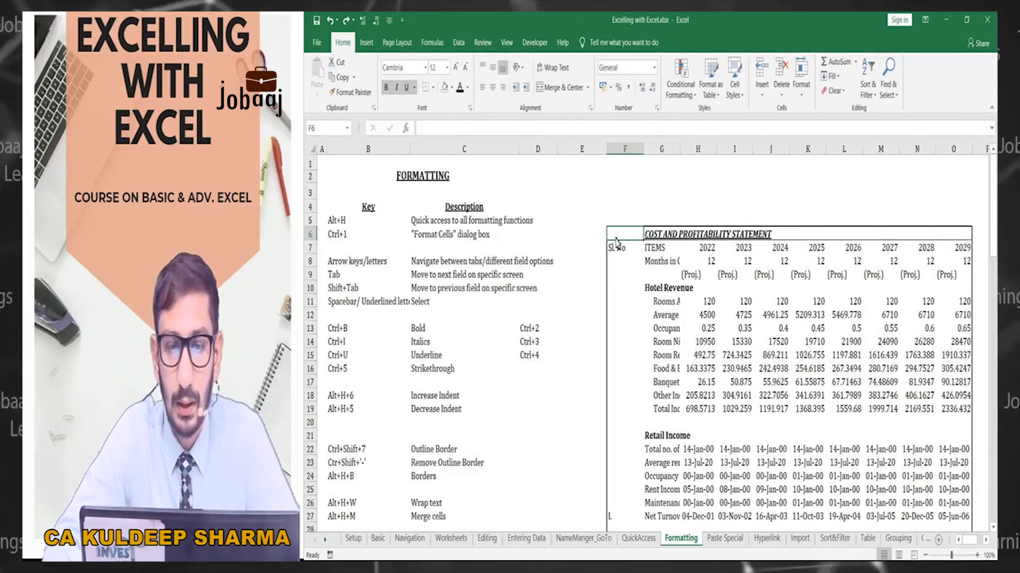
key(Right)
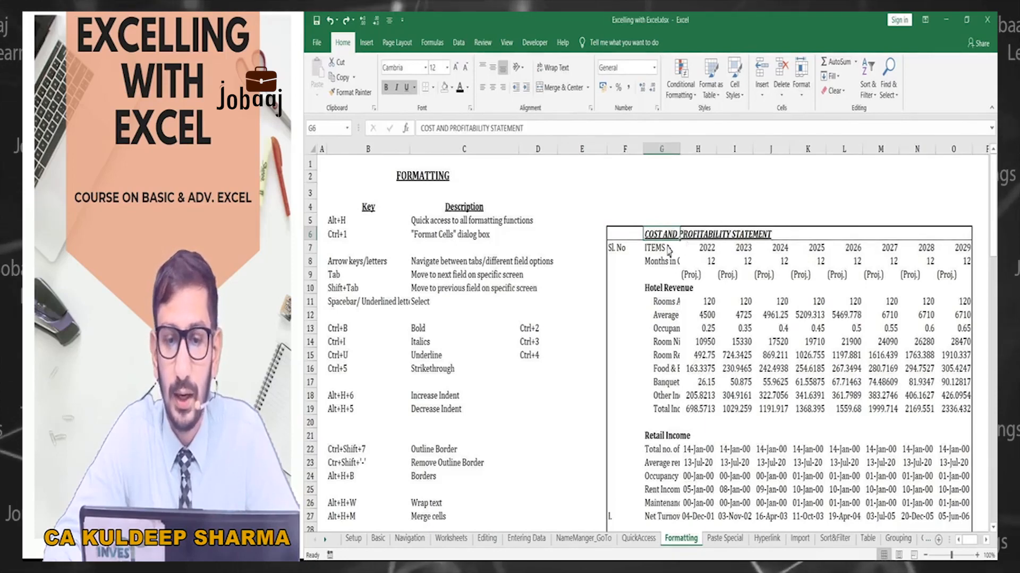
key(Left)
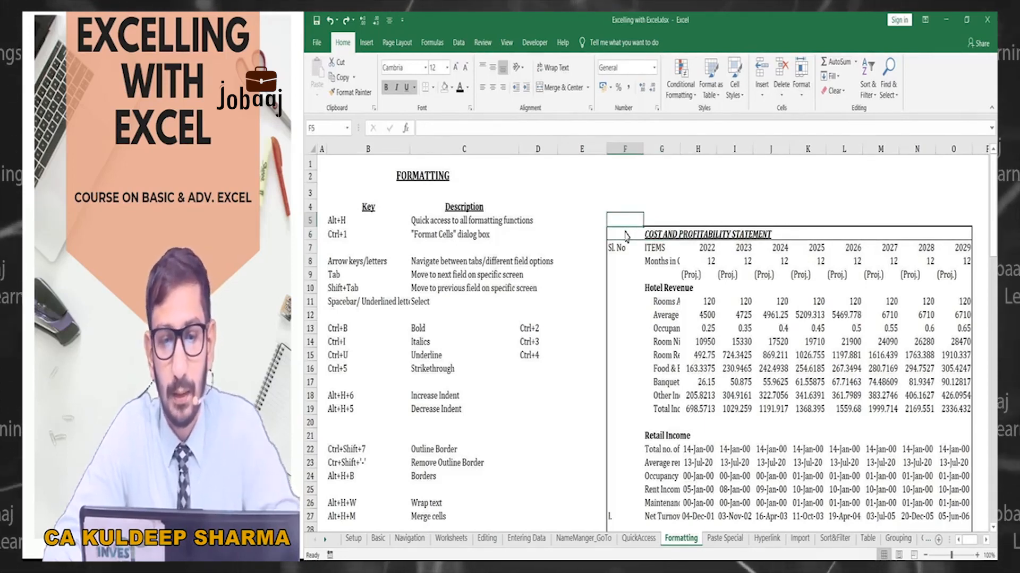
key(Up)
key(Up)
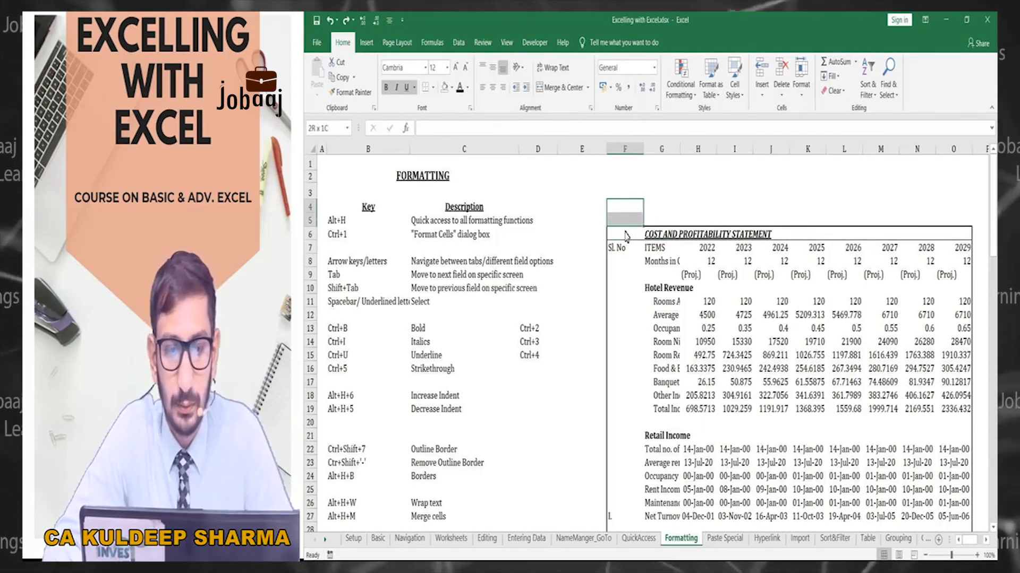
drag(629, 215, 951, 239)
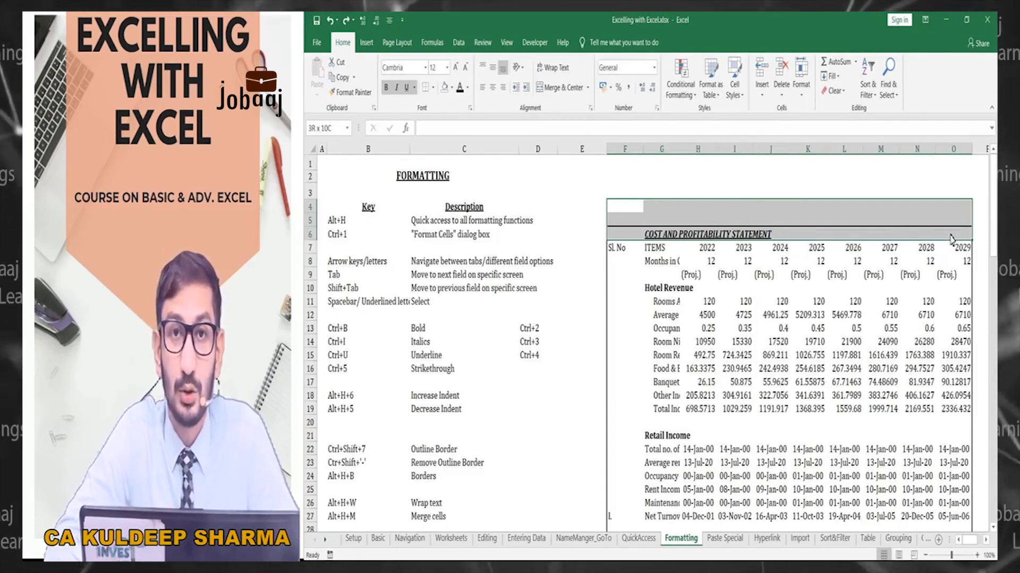
drag(950, 239, 951, 238)
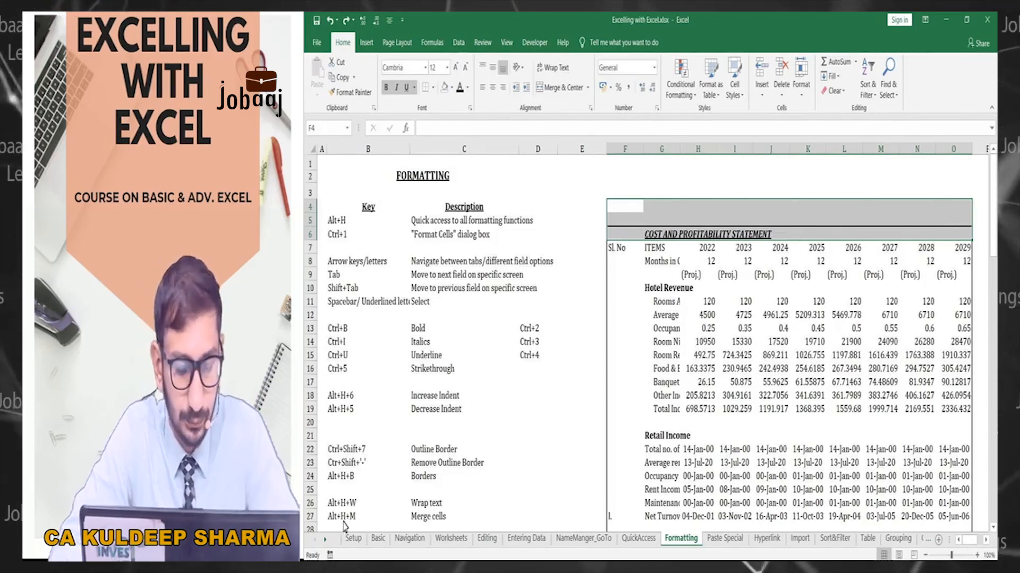
key(alt)
key(h)
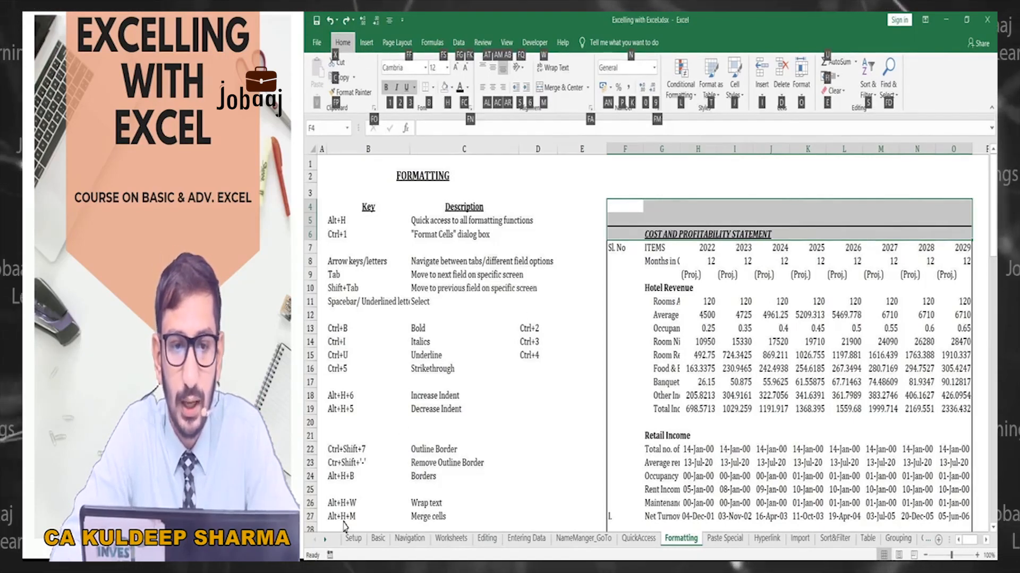
key(m)
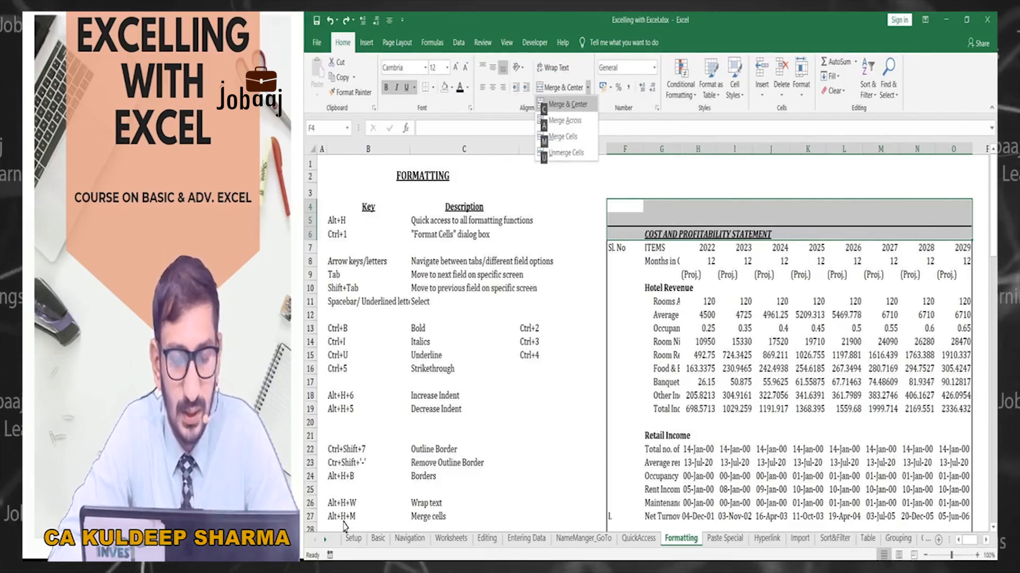
key(c)
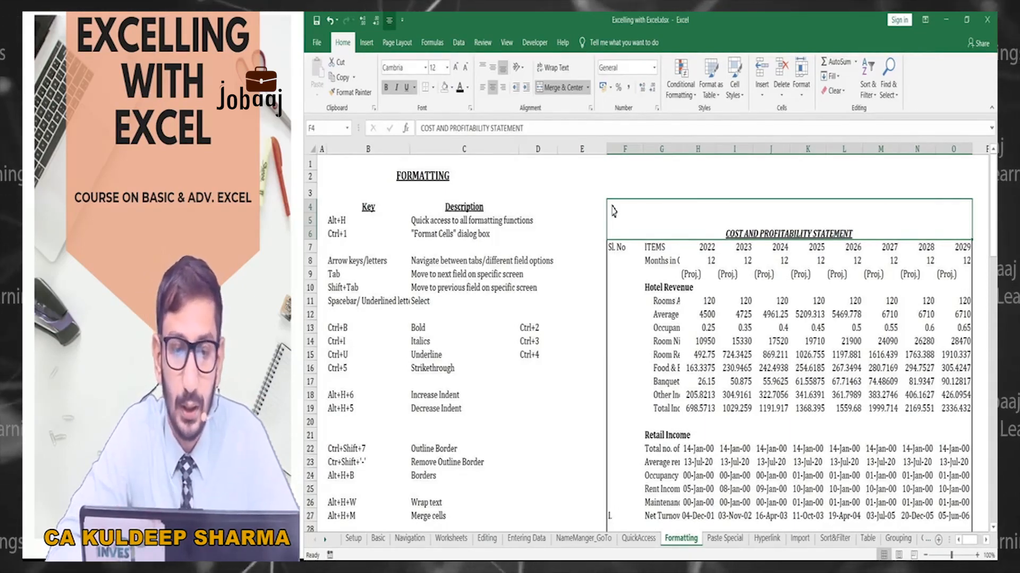
Step: Select the merged title block and a cell outside it, and use Go To to reach H5 within the block
click(579, 359)
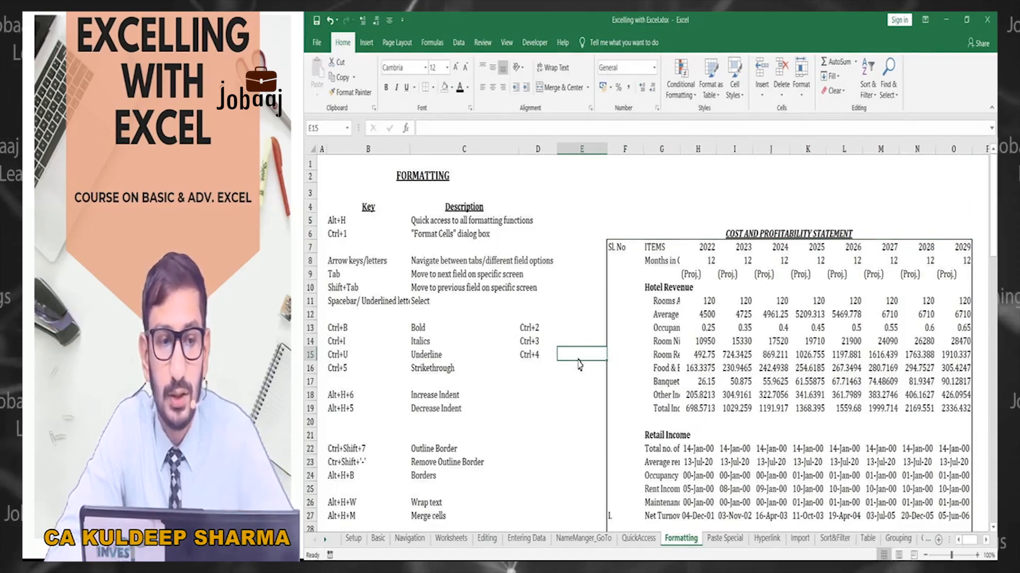
click(616, 220)
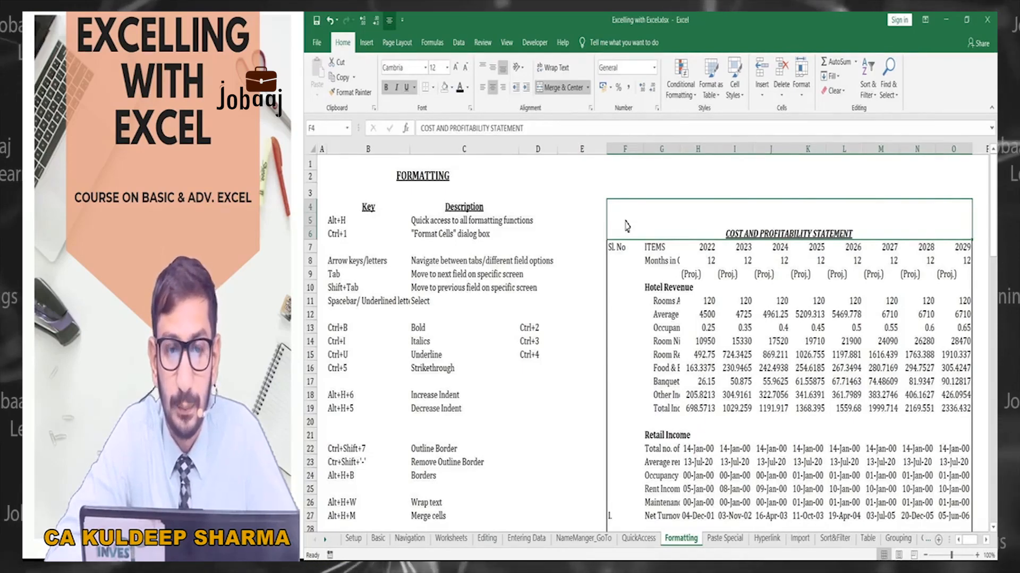
click(582, 188)
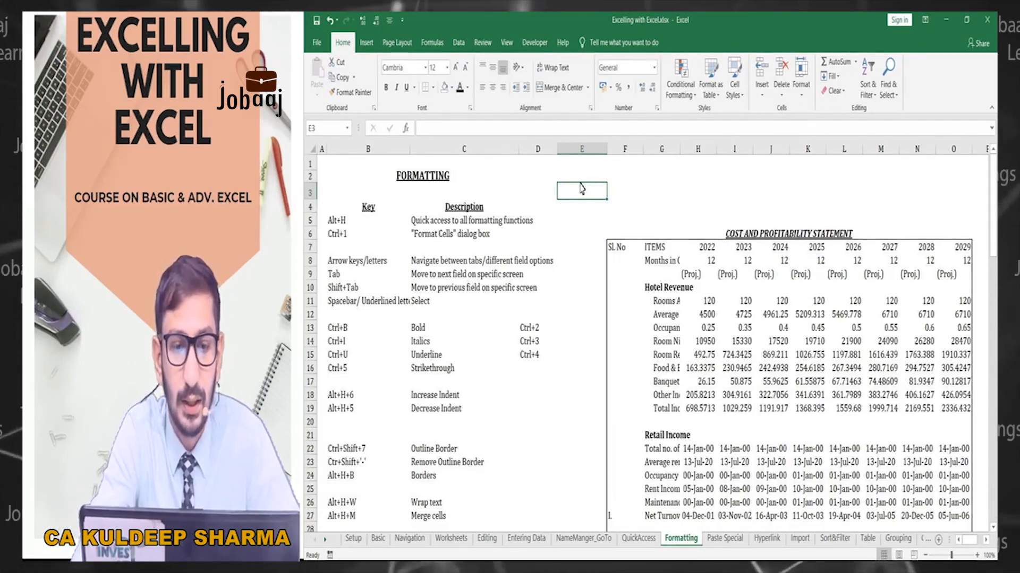
key(ctrl+g)
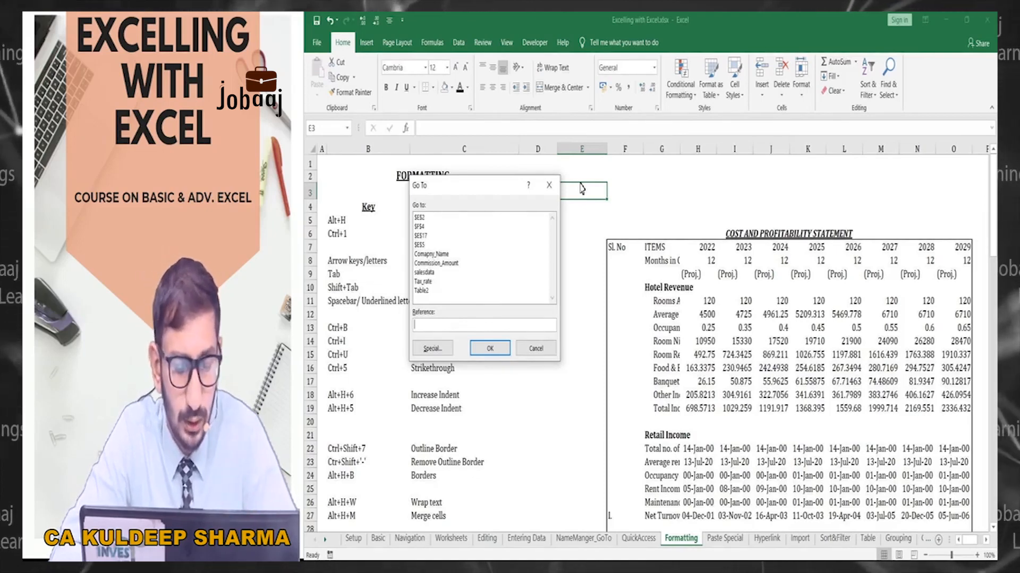
text(H5)
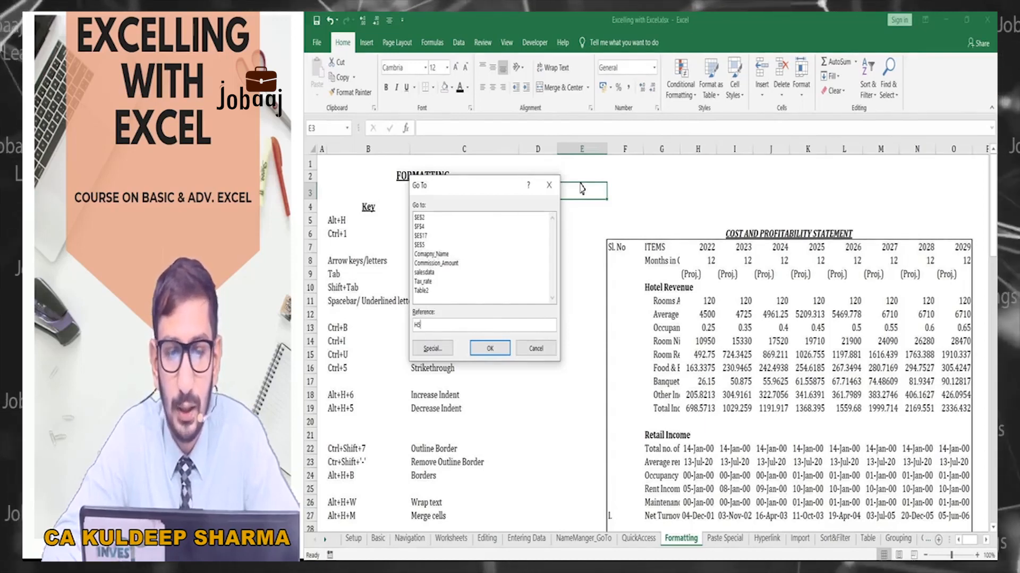
key(Return)
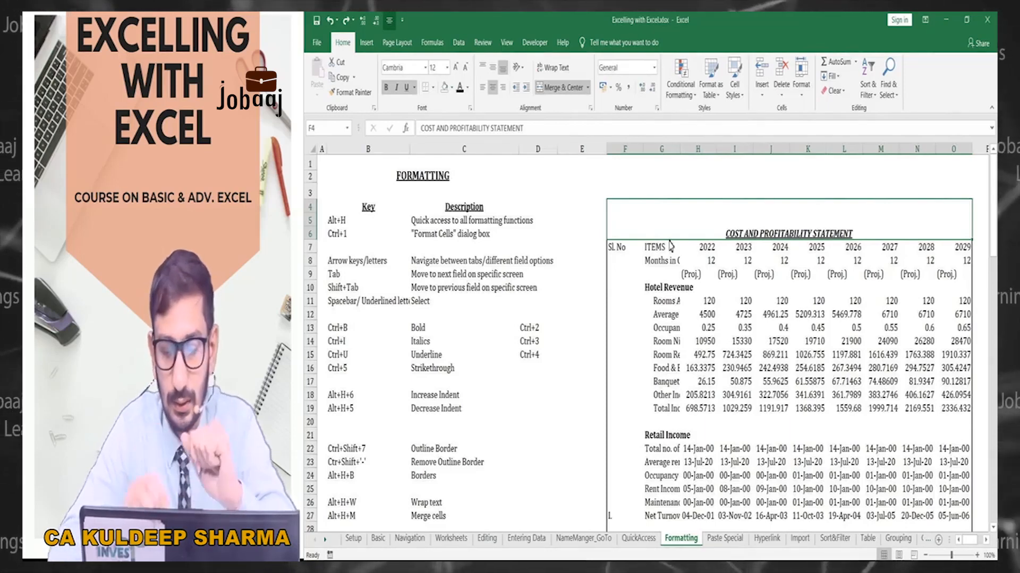
Step: Merge and center the Rooms Available and Average room tariff cells G11:G12, accepting that only the upper value is kept
click(671, 302)
key(shift+Down)
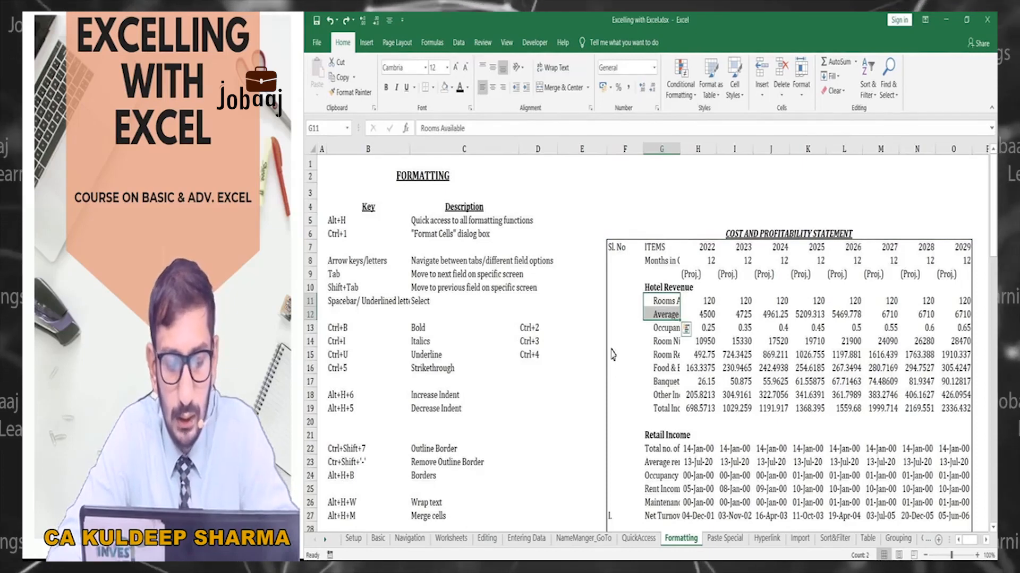
key(alt)
key(h)
key(m)
key(c)
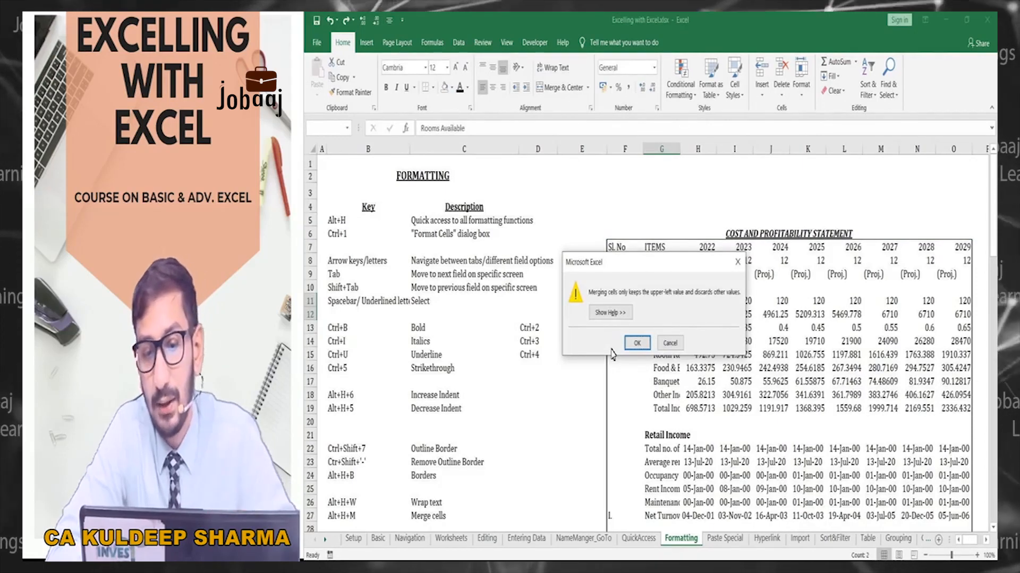
drag(625, 273, 493, 274)
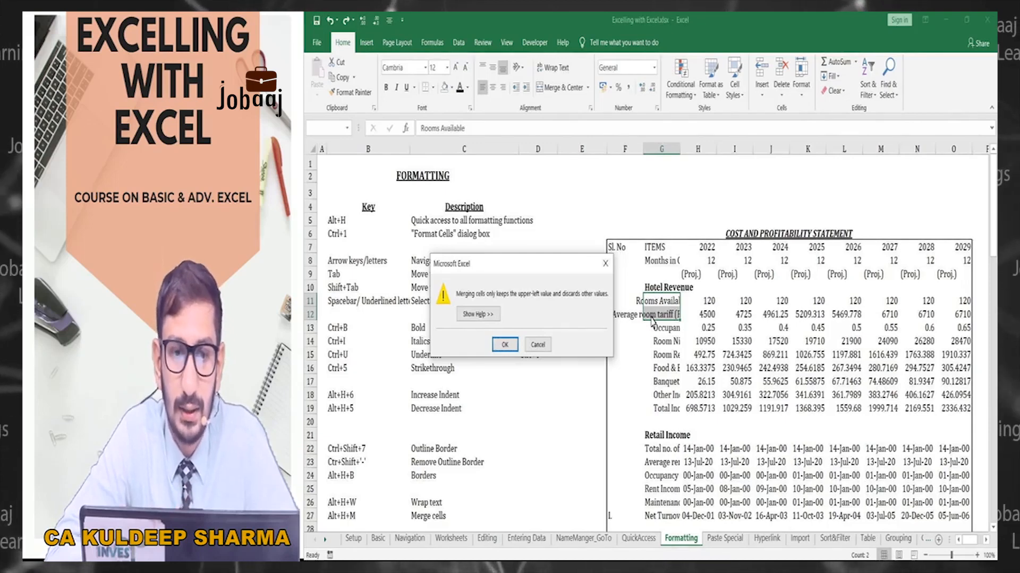
click(505, 345)
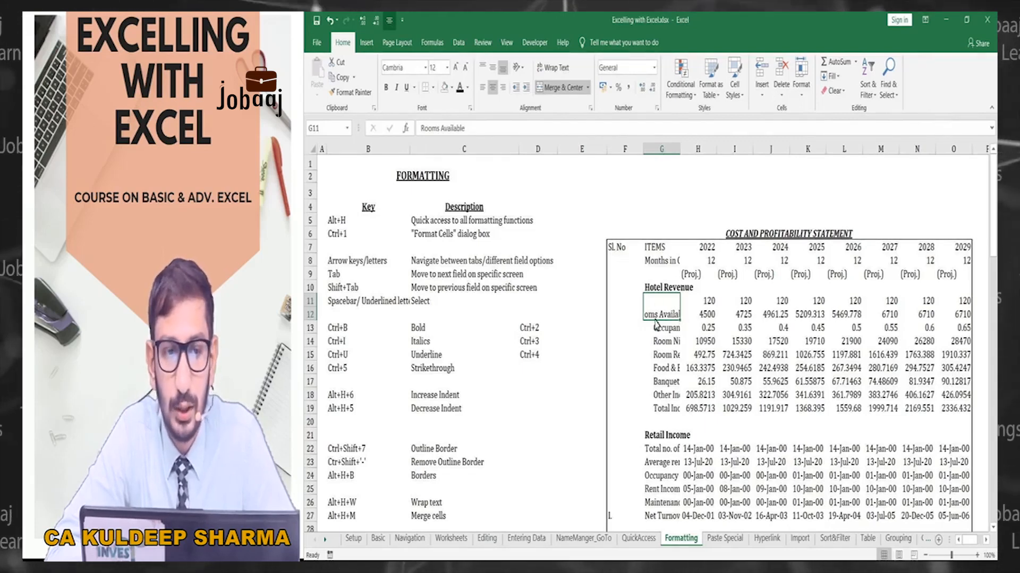
Step: Check the text kept in the merged cell at G11, leave it unedited, and undo the merge
drag(465, 128, 392, 141)
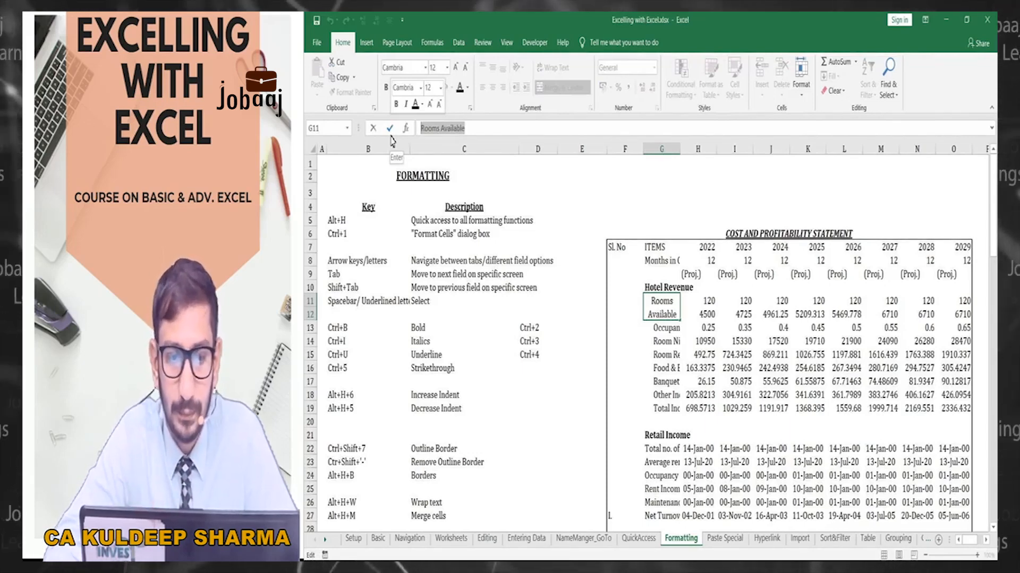
key(Escape)
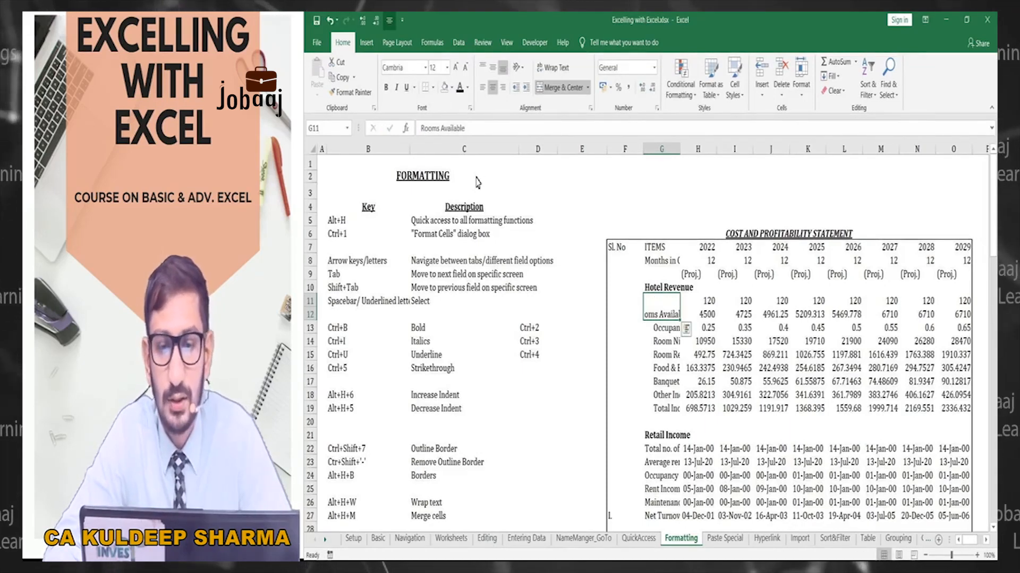
key(ctrl+z)
Step: Unmerge the COST AND PROFITABILITY STATEMENT title block F4:O6
key(Up)
key(Up)
key(Up)
key(Up)
key(Up)
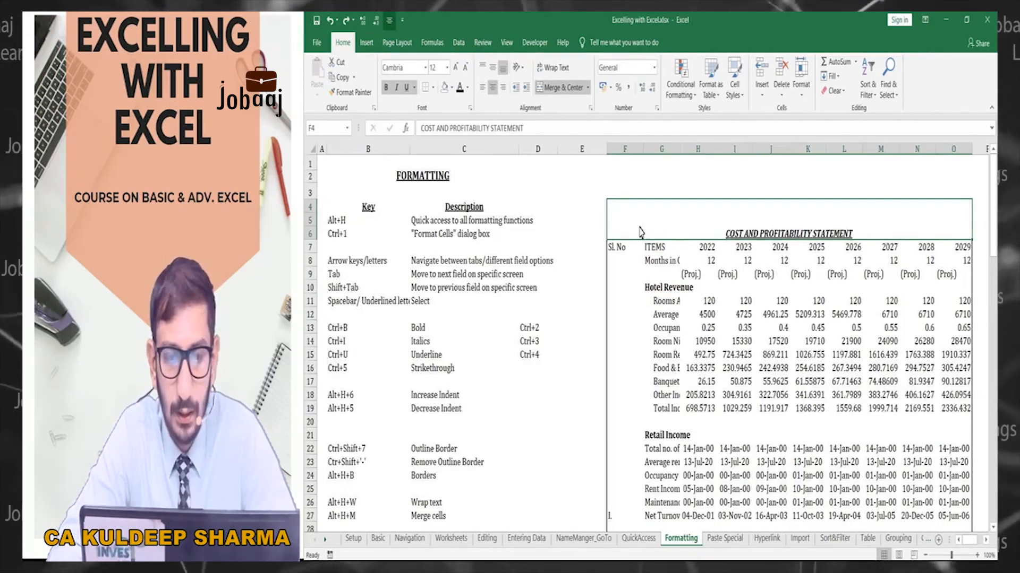
key(alt)
key(h)
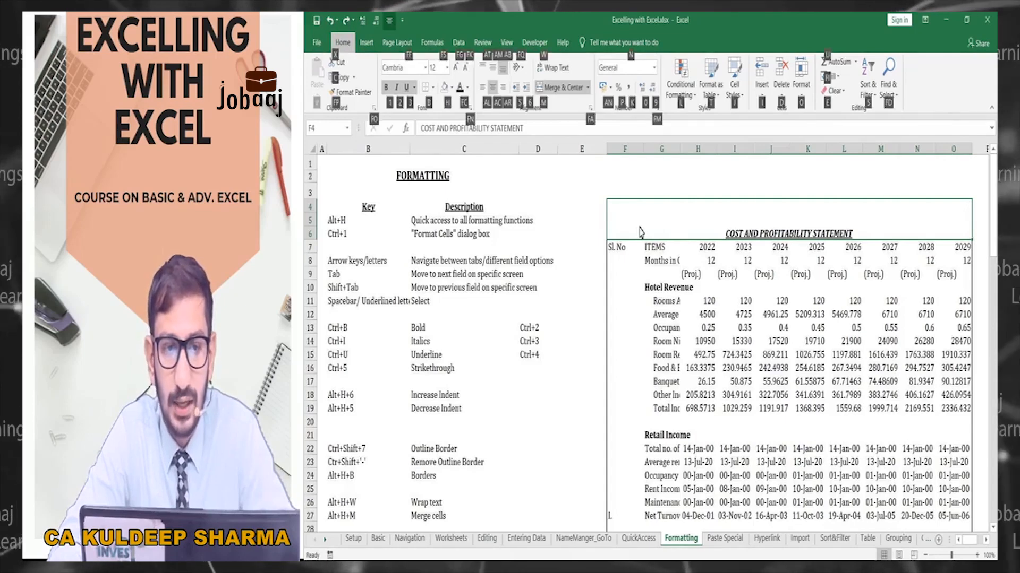
key(m)
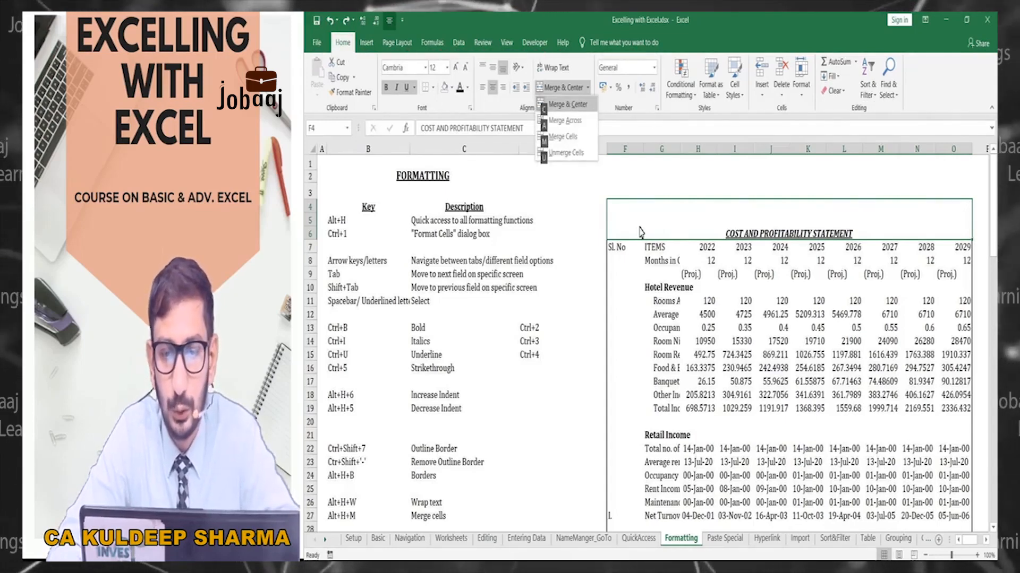
key(u)
Step: Move through the individual cells of rows 4 to 6 from F to O to examine the unmerged title area
key(Right)
key(Right)
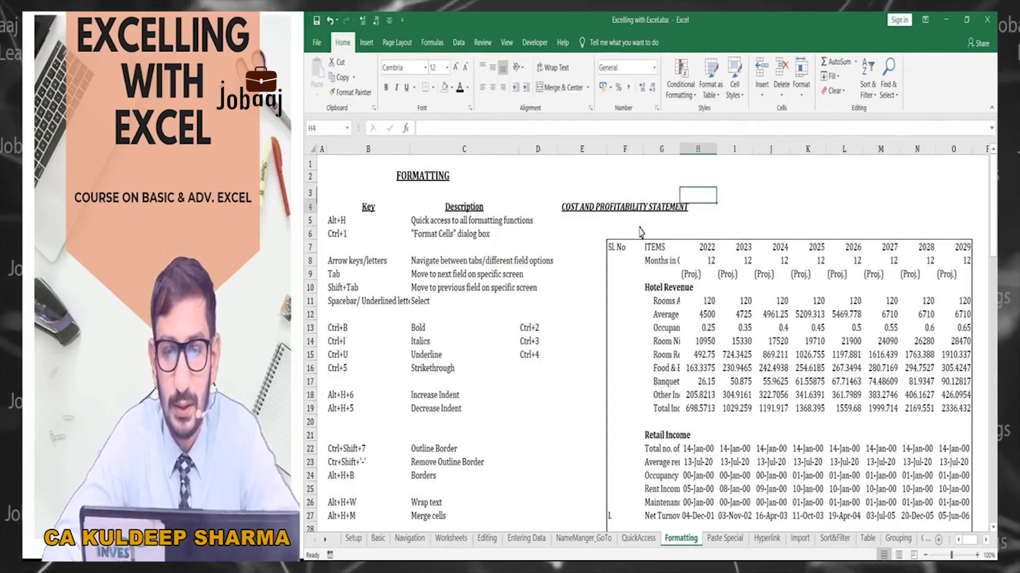
key(Right)
key(Right)
key(Right)
key(Right)
key(Right)
key(Right)
key(Right)
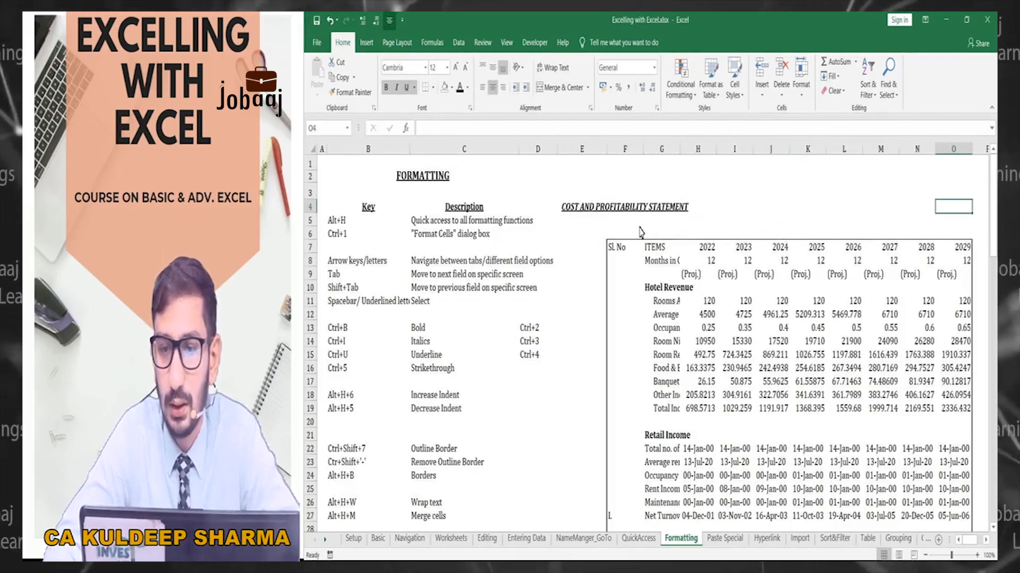
key(Left)
key(Left)
key(Left)
key(Left)
key(Left)
key(Left)
key(Left)
key(Left)
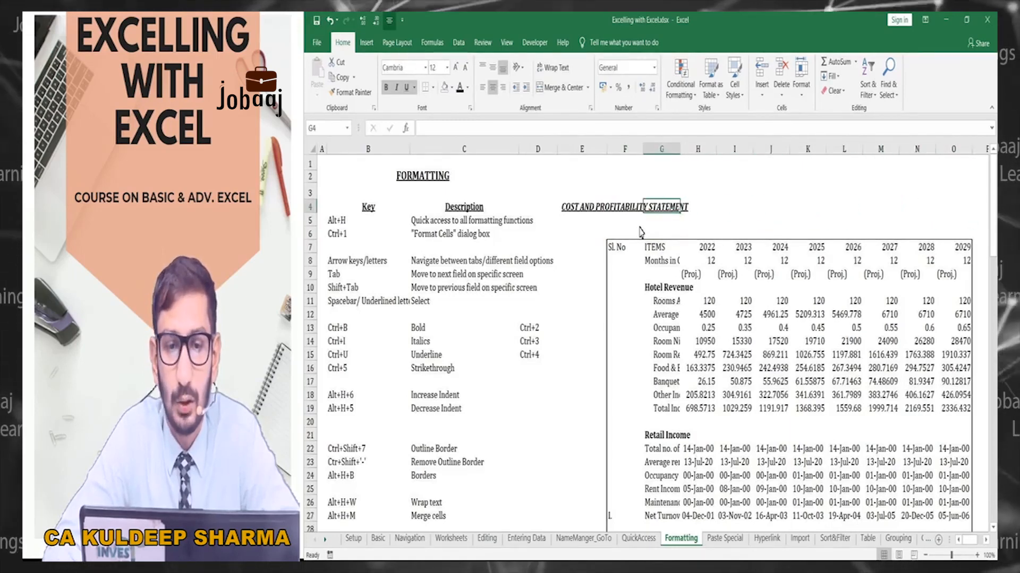
key(Left)
key(Left)
key(Down)
key(Right)
key(Right)
key(Right)
key(Down)
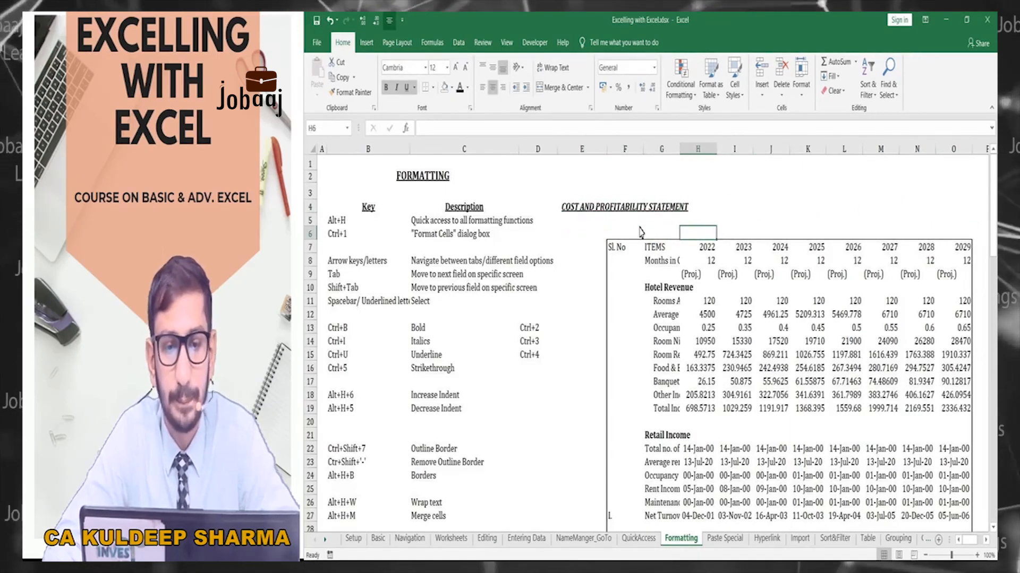
key(Left)
key(Left)
key(Up)
key(Up)
key(Up)
key(Down)
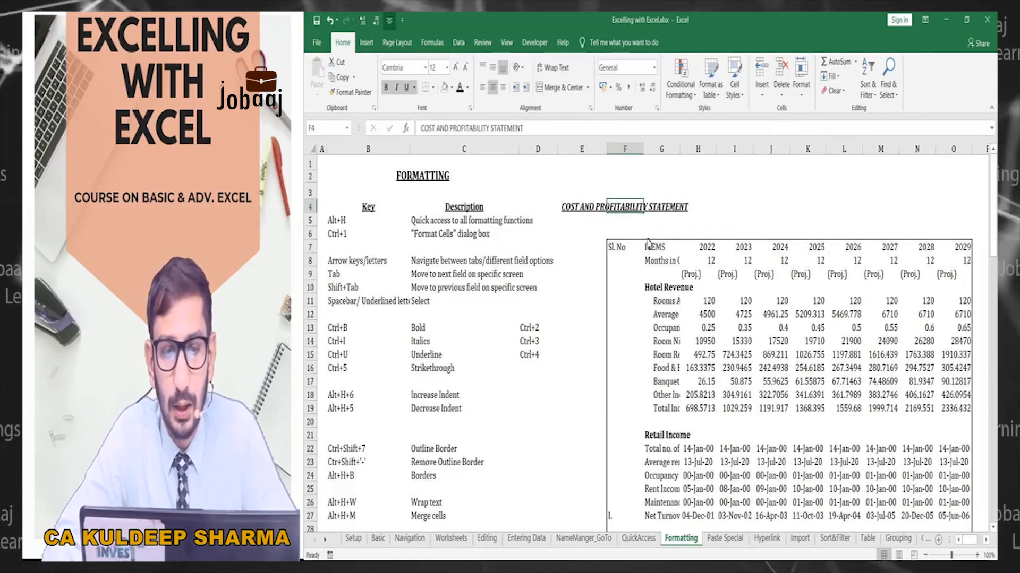
Step: Merge and center the COST AND PROFITABILITY STATEMENT title across F4:O6 again
key(shift+Down)
key(shift+Down)
key(shift+Right)
key(shift+Right)
key(shift+Right)
key(shift+Right)
key(shift+Right)
key(shift+Right)
key(shift+Right)
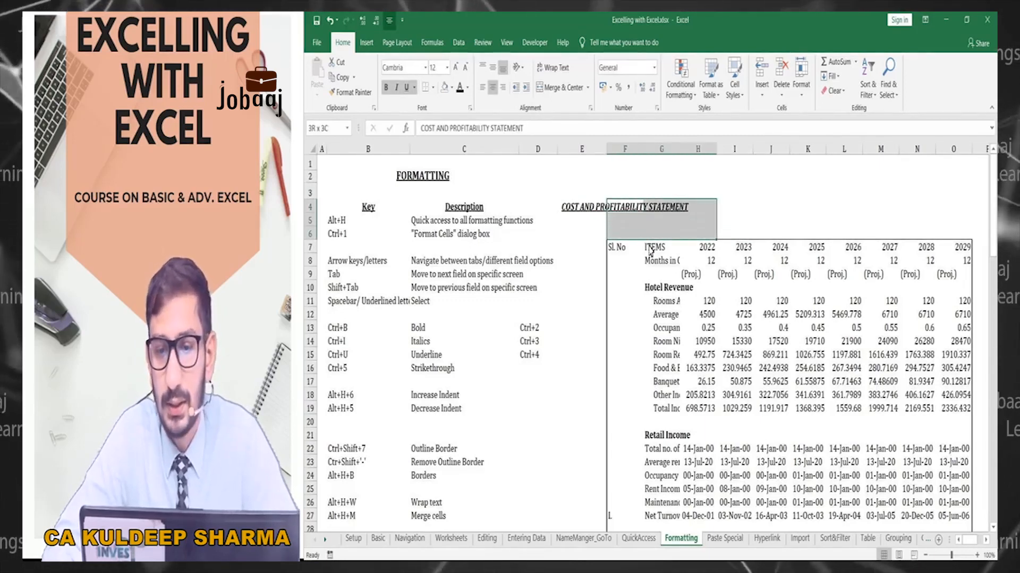
key(shift+Right)
key(shift+Right)
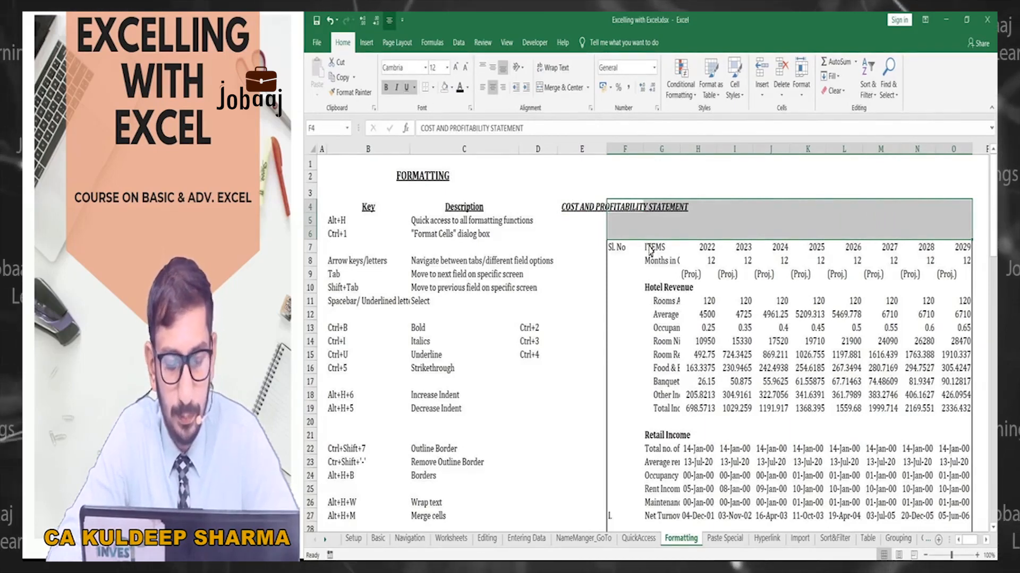
key(alt)
key(h)
key(m)
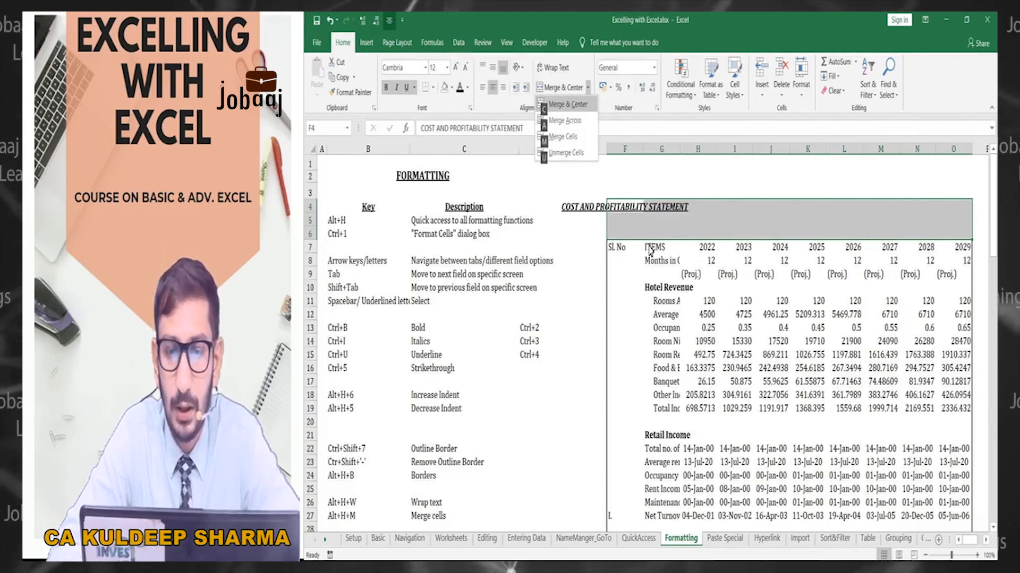
key(c)
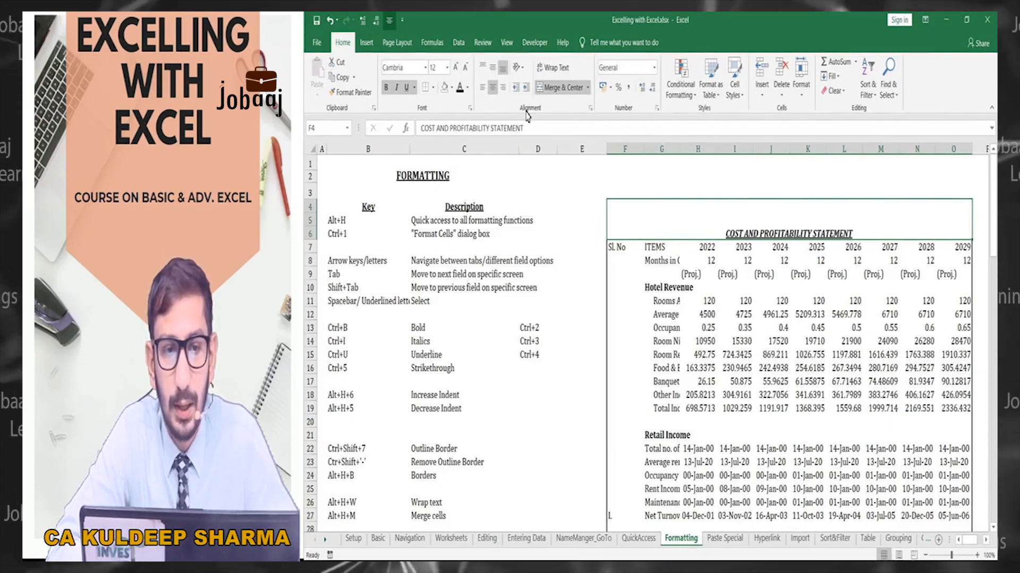
Step: Toggle the merged title's horizontal centering off and back on, and apply the plain Merge Cells option to it
click(493, 92)
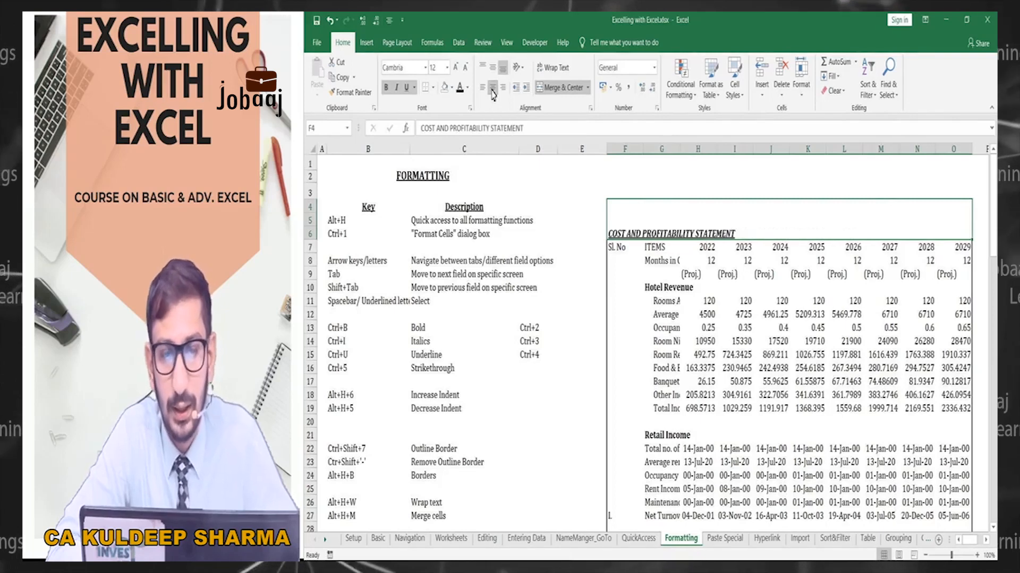
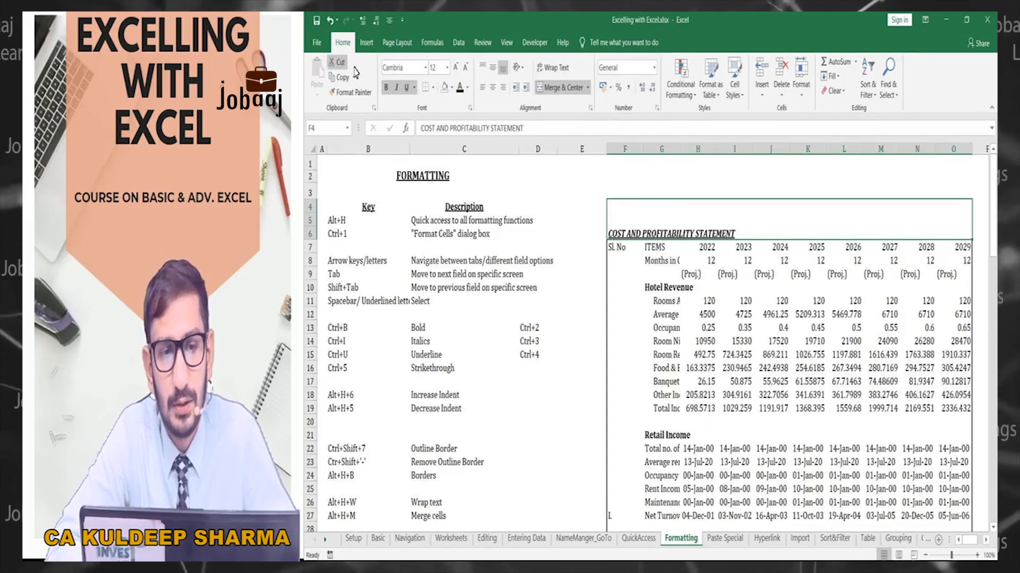
click(492, 87)
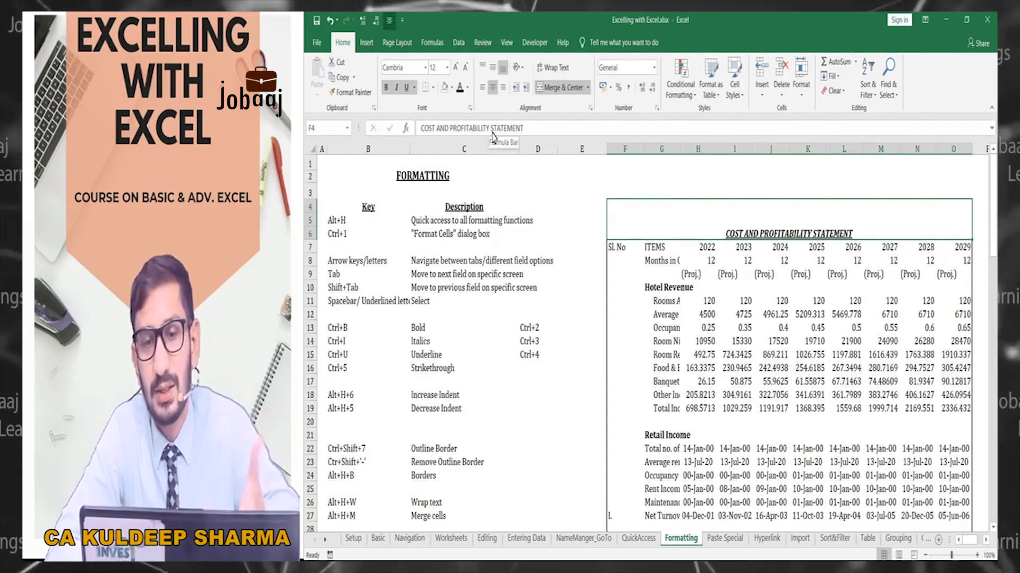
click(588, 87)
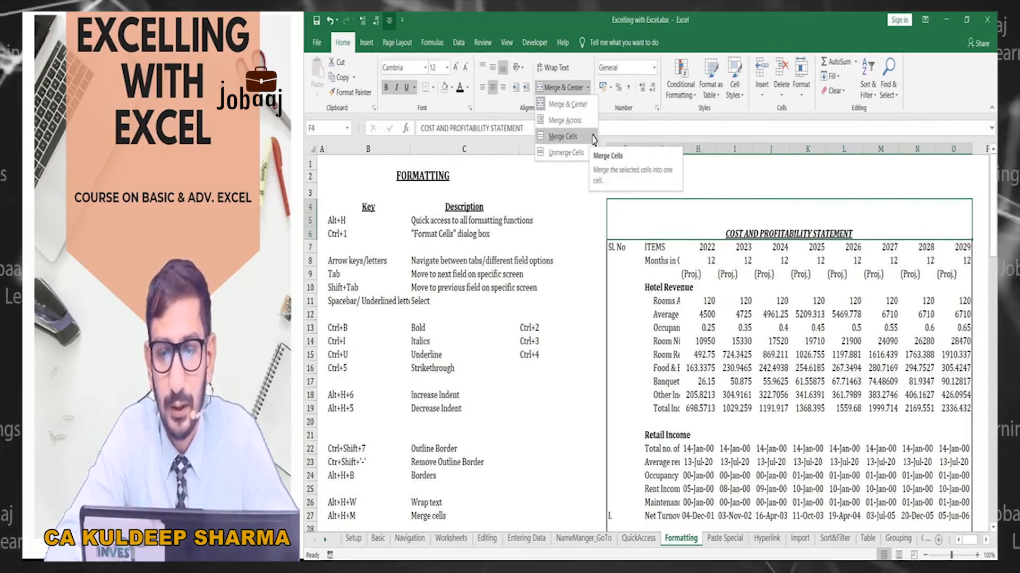
click(564, 136)
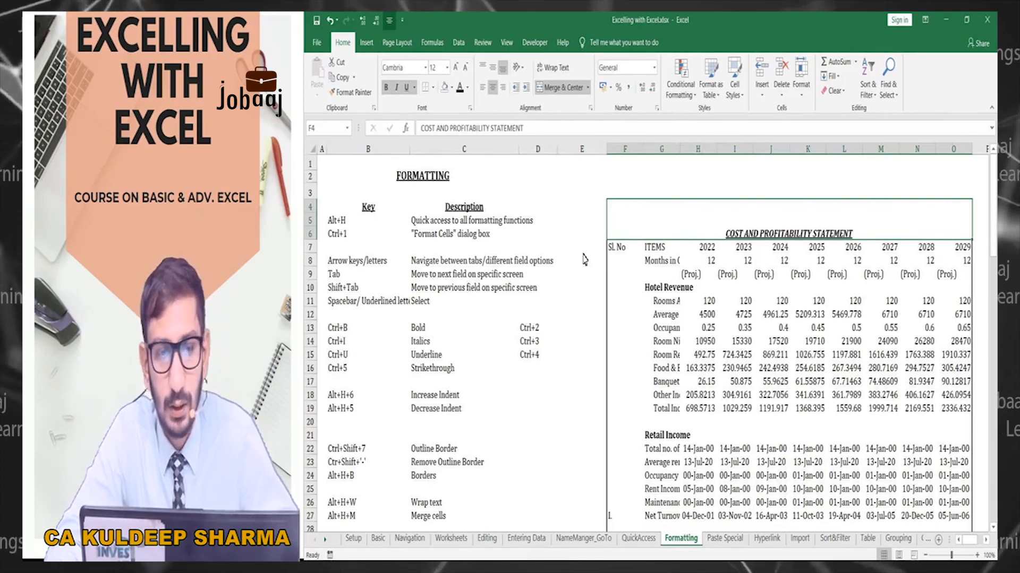
Step: Split the merged title block F4:O6 back into separate cells
key(alt)
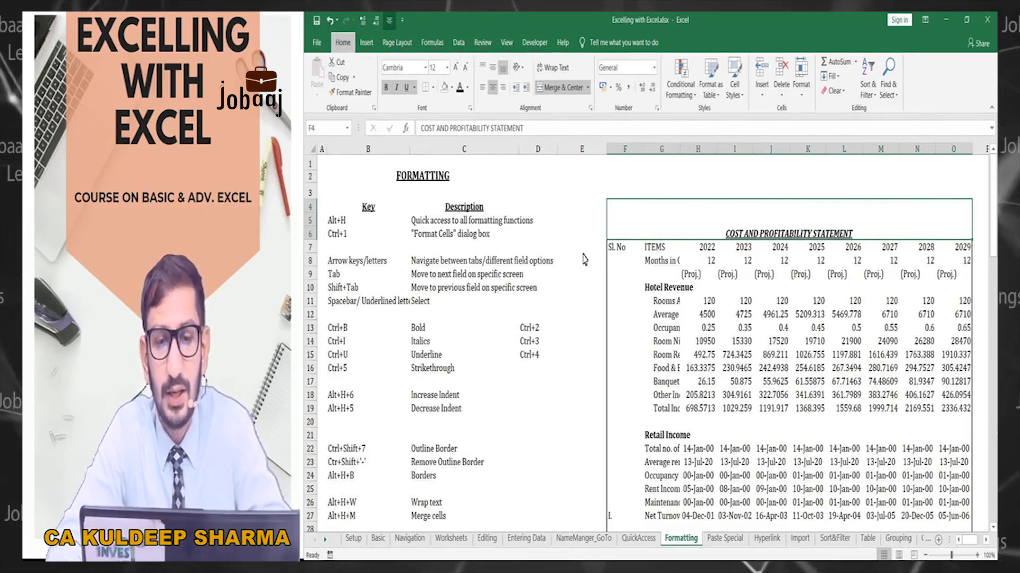
key(alt+h)
key(m)
key(u)
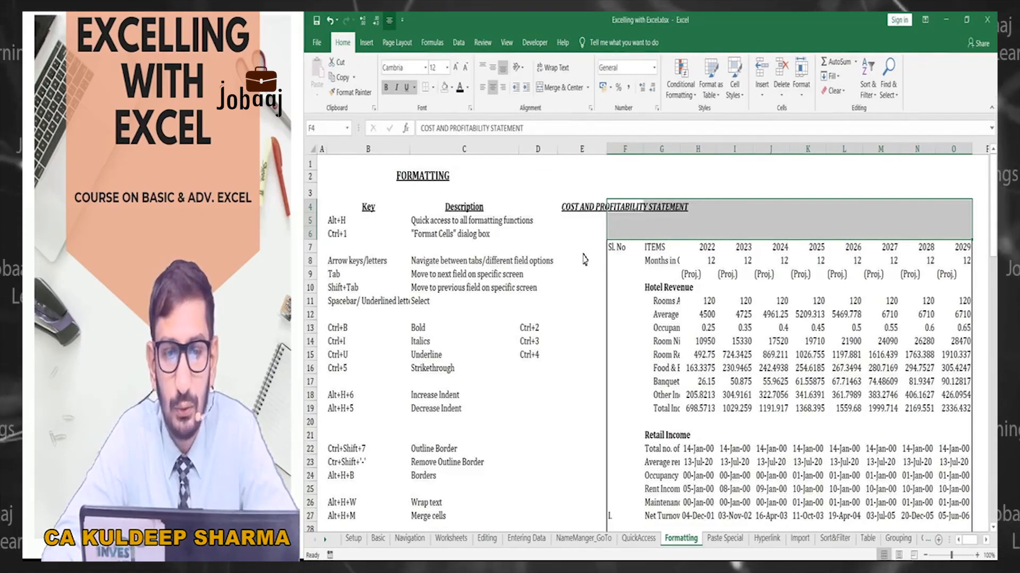
Step: Merge the title block F4:O6 across, so that each of its three rows becomes one separate merged cell
key(Up)
key(Down)
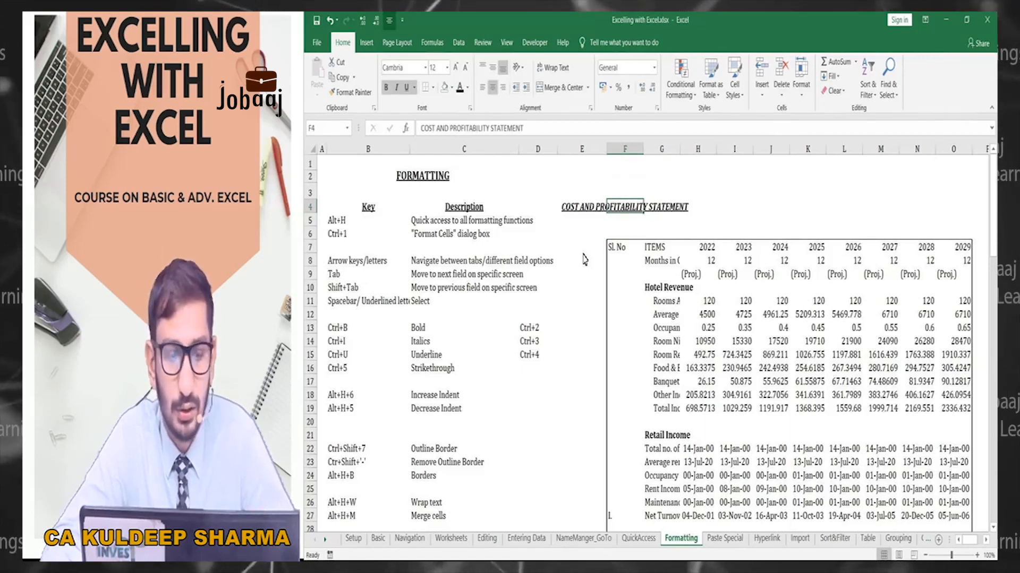
key(shift+Down)
key(shift+Down)
key(shift+Right)
key(shift+Right)
key(shift+Right)
key(shift+Right)
key(shift+Right)
key(shift+Right)
key(shift+Right)
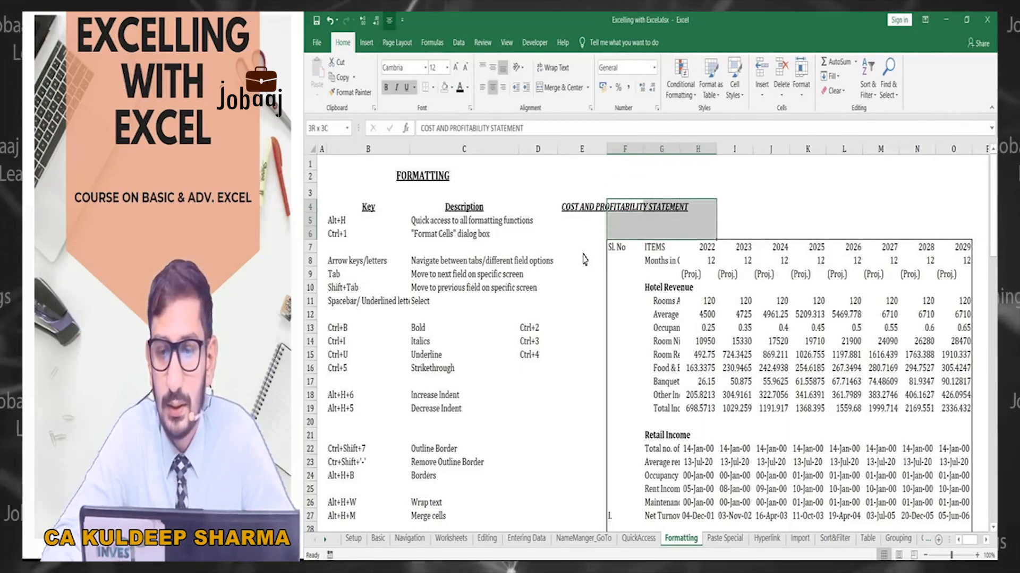
key(shift+Right)
key(shift+Right)
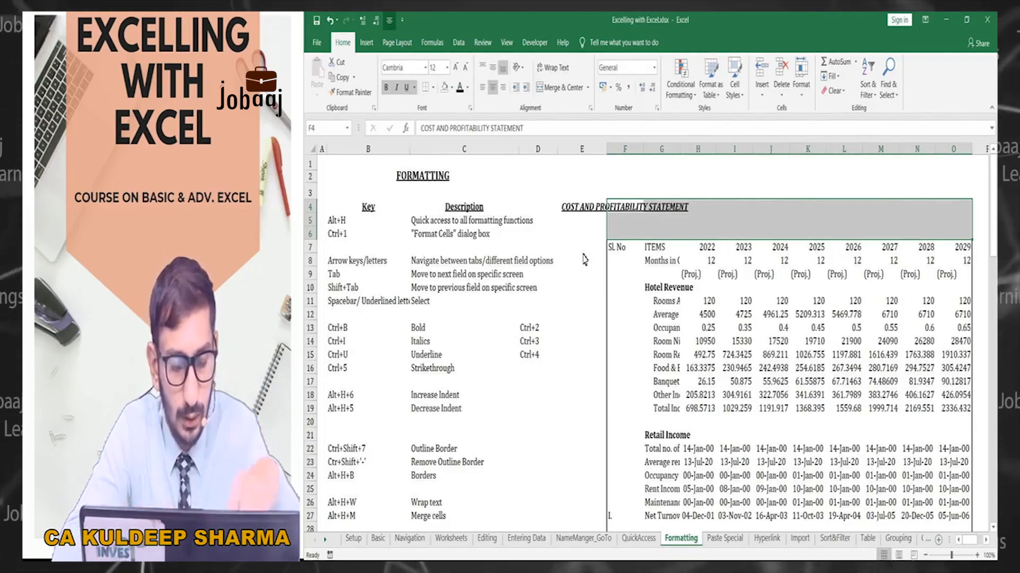
key(alt+h)
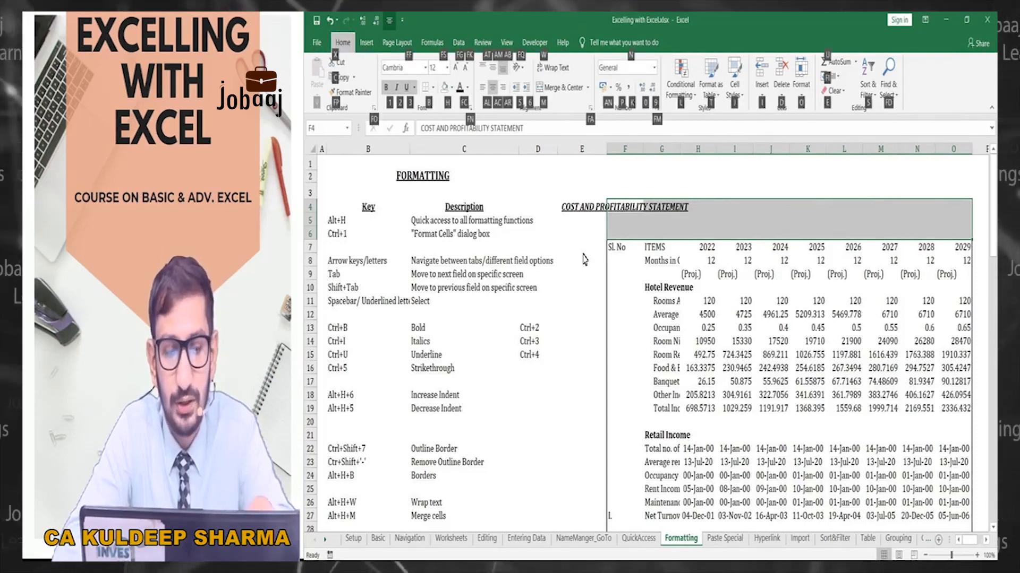
key(m)
key(c)
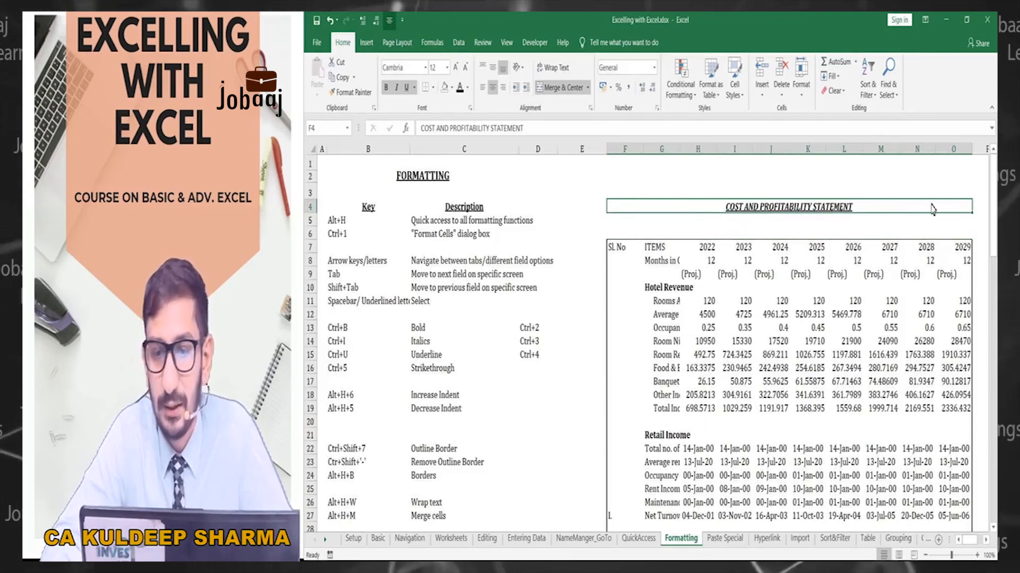
Step: Select rows 4 and 5 and their merged cells one at a time to examine how the rows were merged
click(310, 206)
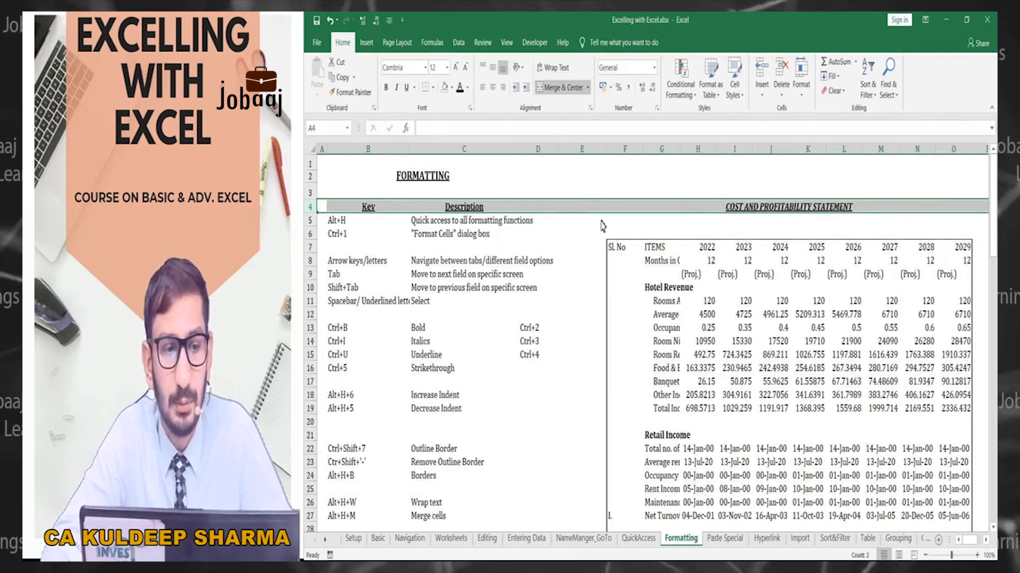
key(Down)
key(shift+space)
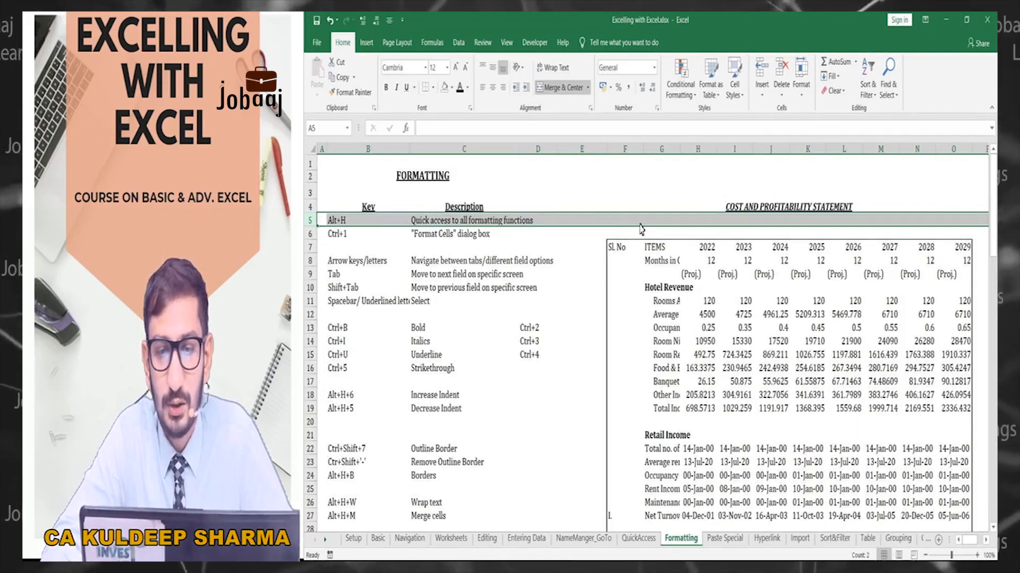
click(640, 223)
click(641, 212)
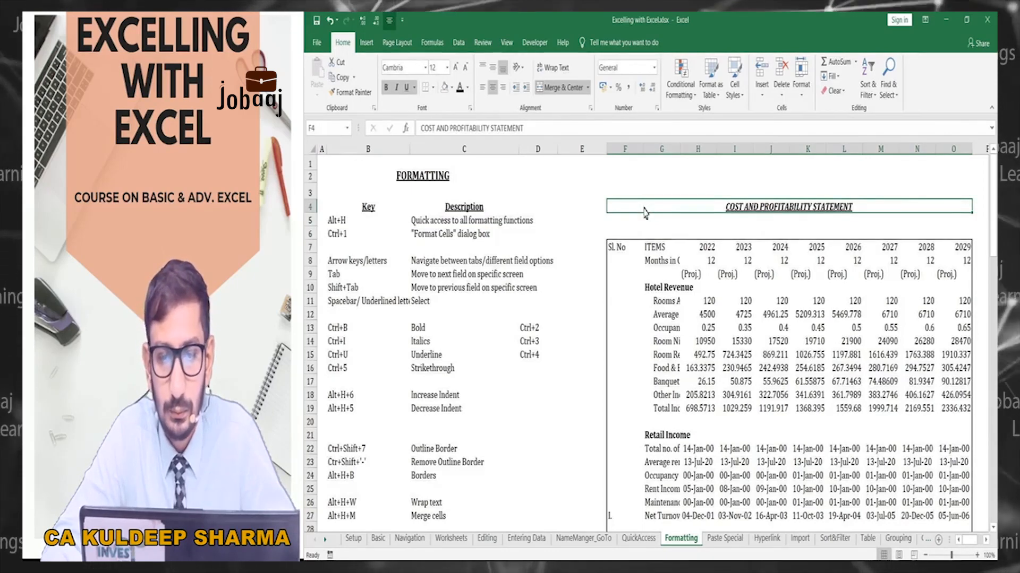
Step: Unmerge the three merged rows of F4:O6 and select cell F4
drag(644, 209, 643, 232)
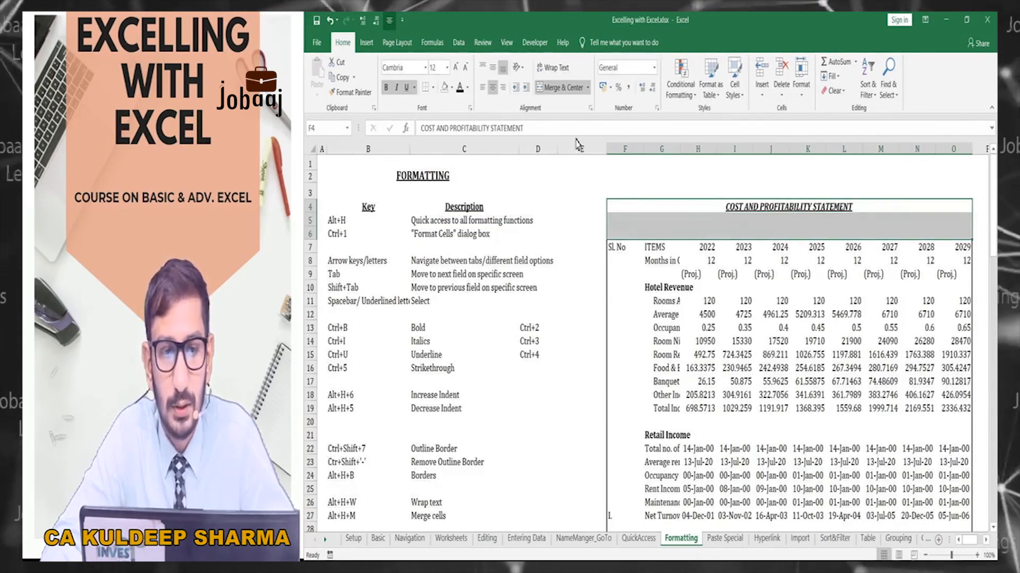
click(559, 88)
click(617, 209)
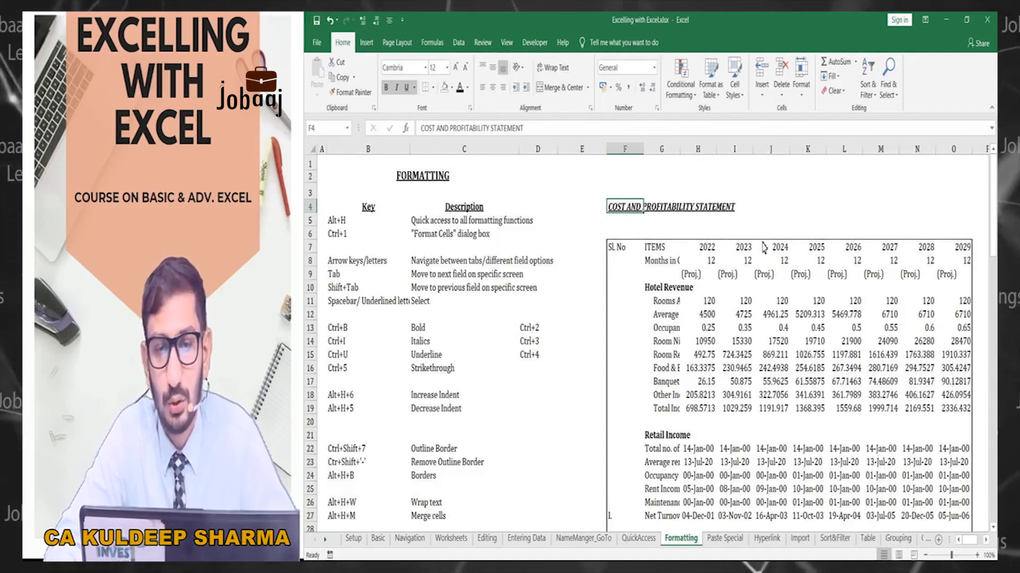
Step: Copy the COST AND PROFITABILITY STATEMENT title from F4 to G6 and clear the original in F4
key(ctrl+c)
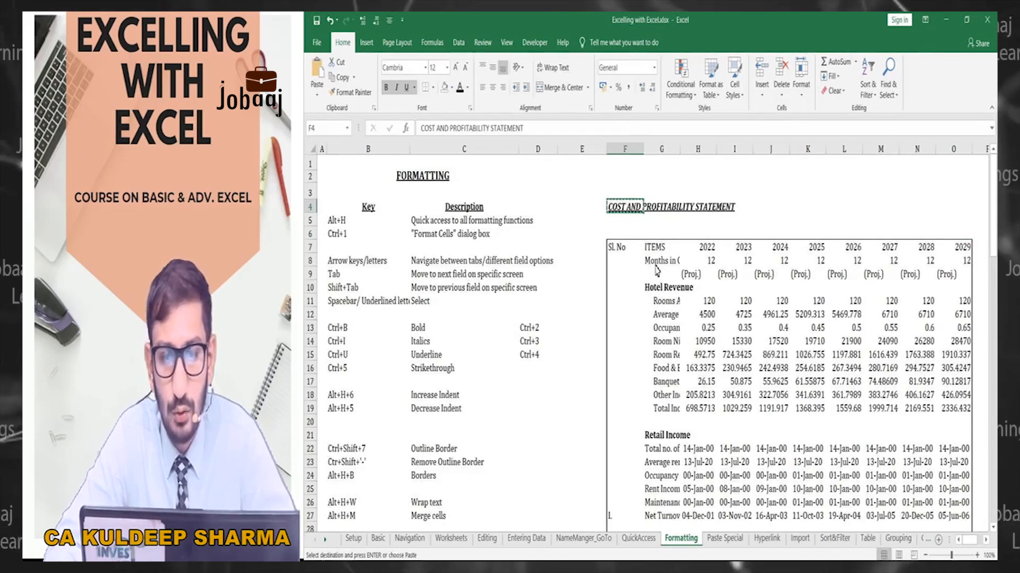
key(Down)
key(Down)
key(Right)
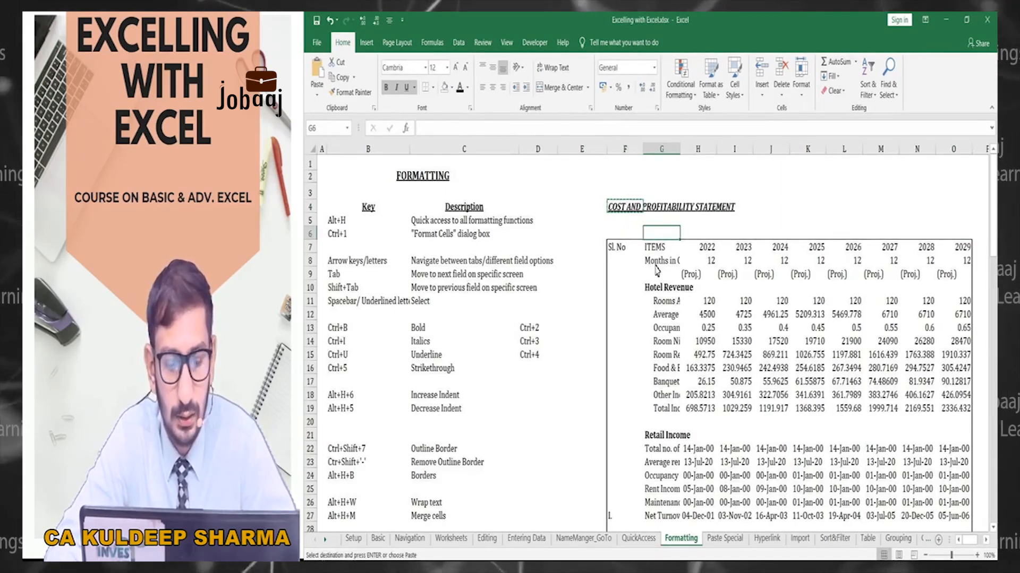
key(ctrl+v)
key(ctrl)
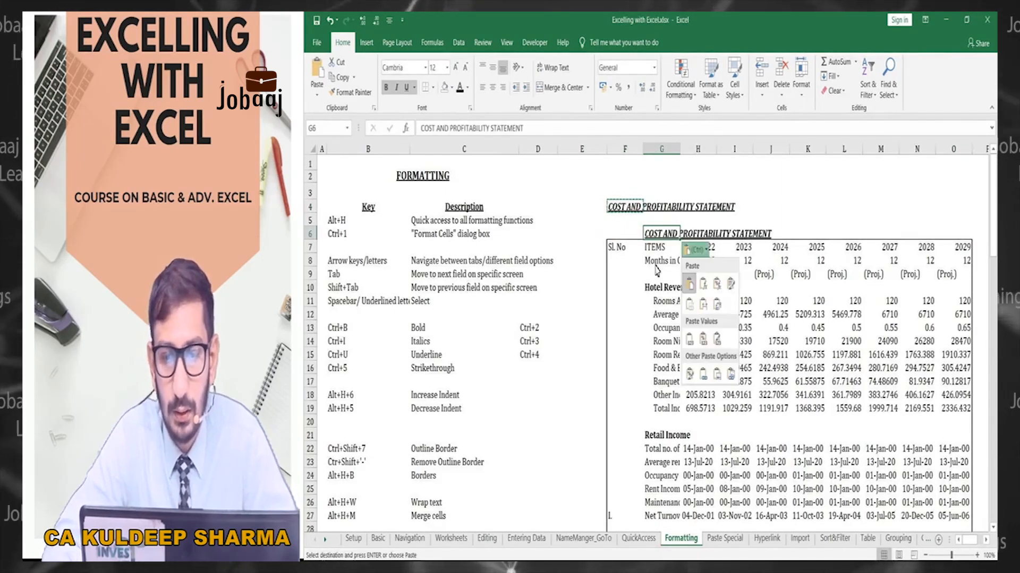
key(Escape)
key(Escape)
key(Up)
key(Up)
key(Left)
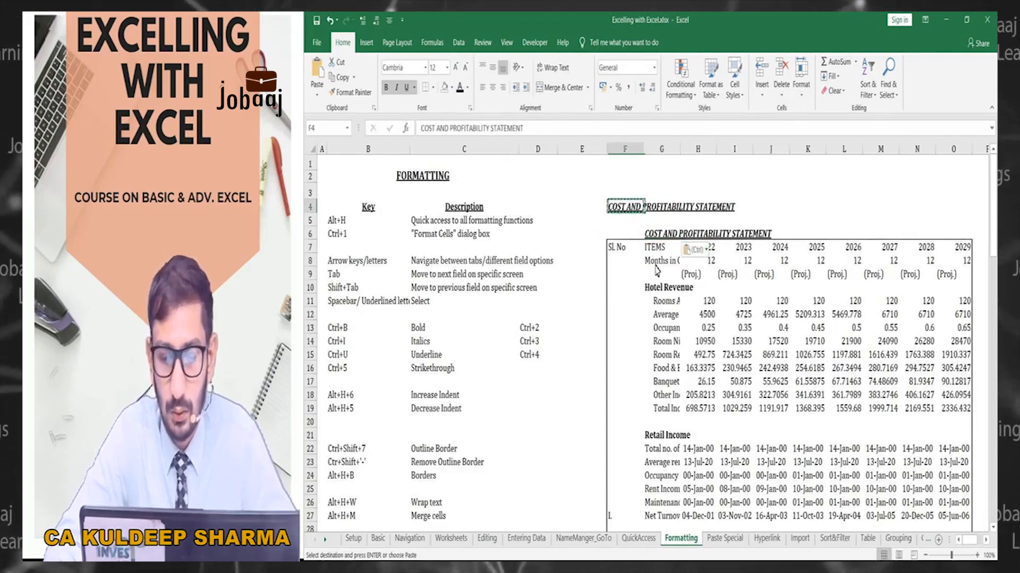
key(Delete)
Step: Complete the outline border around F6:O6 with top, left and right edges in the Format Cells border settings
key(Down)
key(Down)
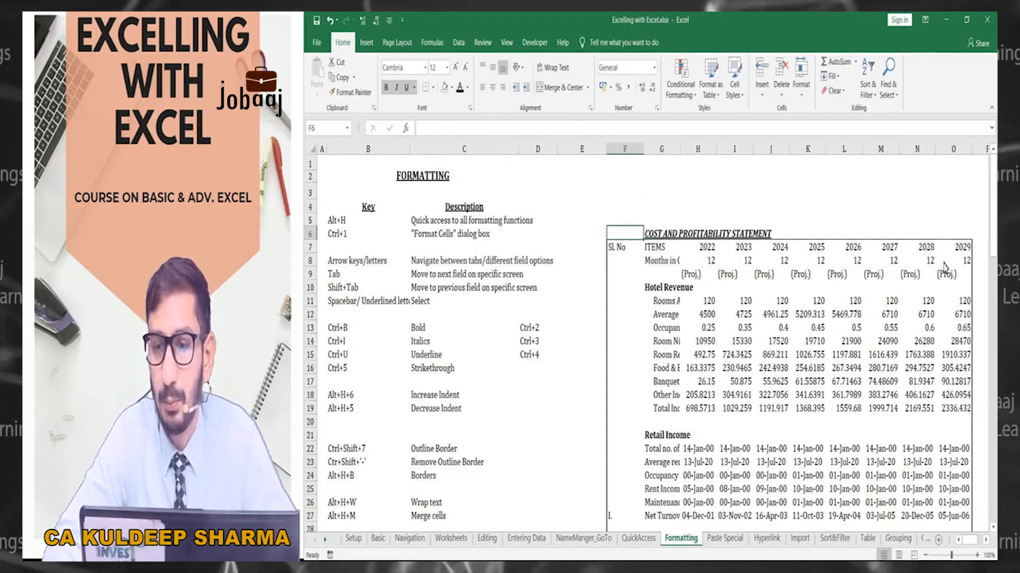
key(shift+Right)
key(shift+Right)
key(shift+Right)
key(shift+Right)
key(shift+Right)
key(shift+Right)
key(shift+Right)
key(shift+Right)
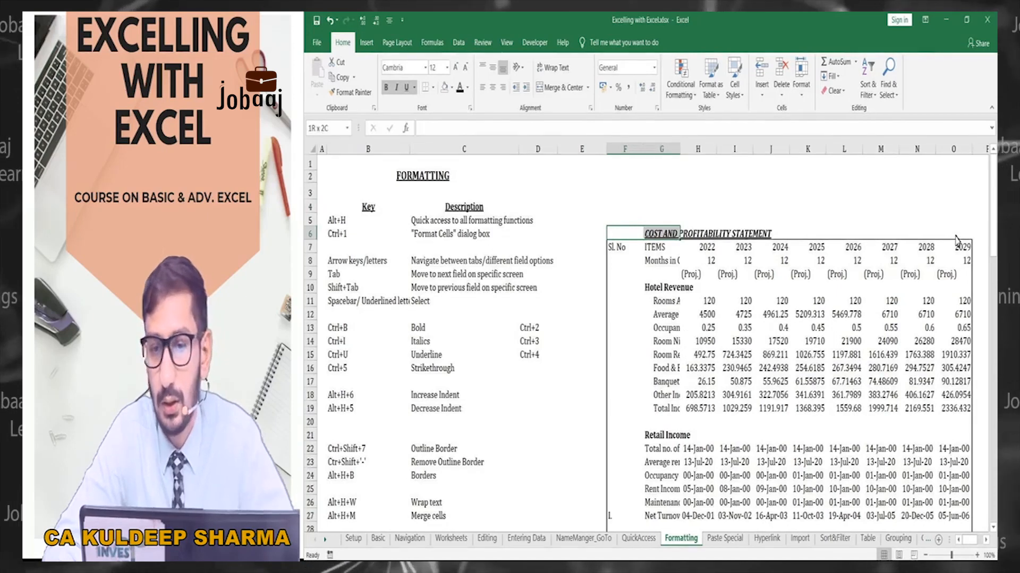
key(shift+Right)
key(ctrl+1)
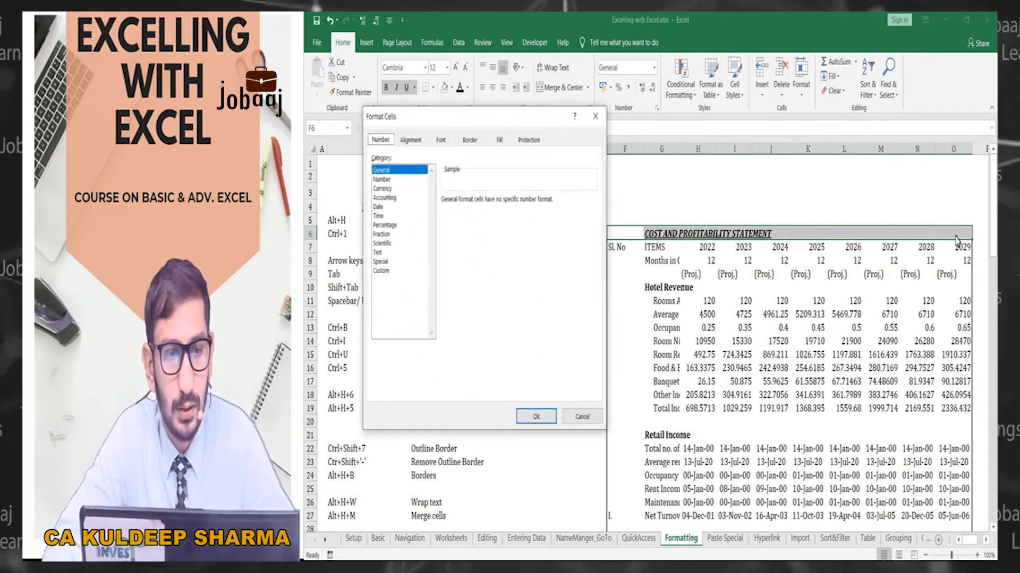
key(ctrl+Tab)
key(ctrl+Tab)
key(ctrl+Tab)
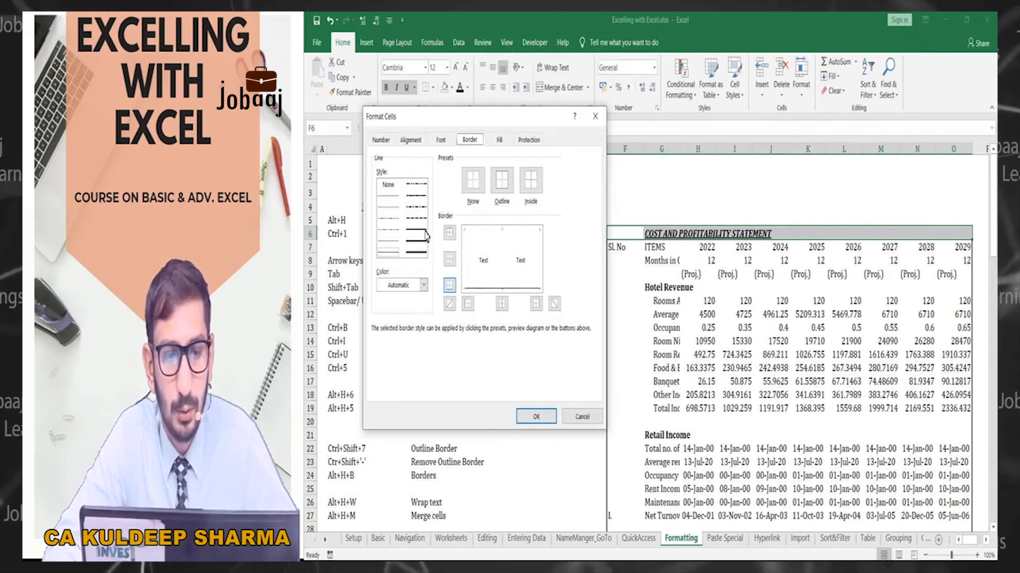
click(467, 303)
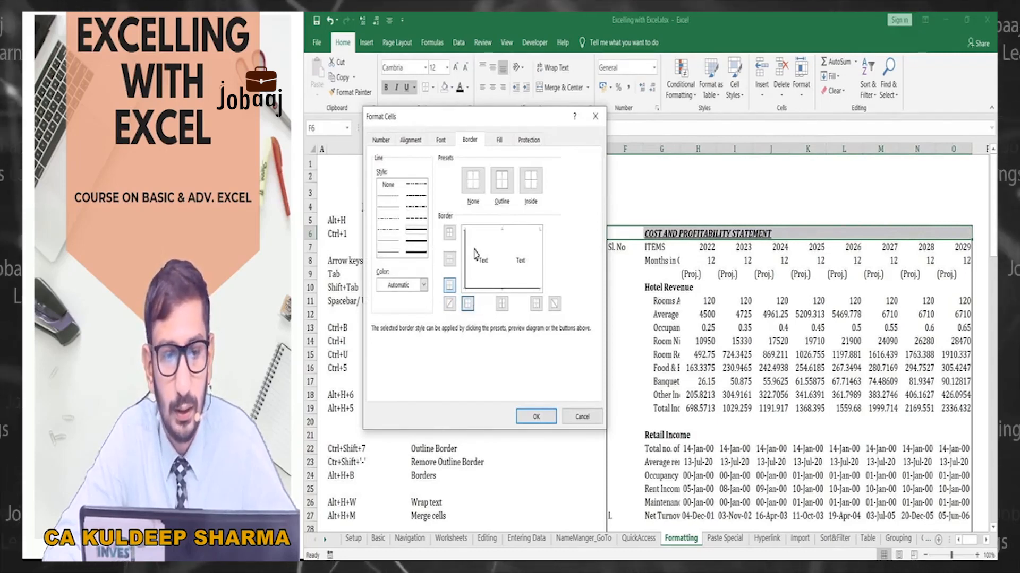
click(534, 303)
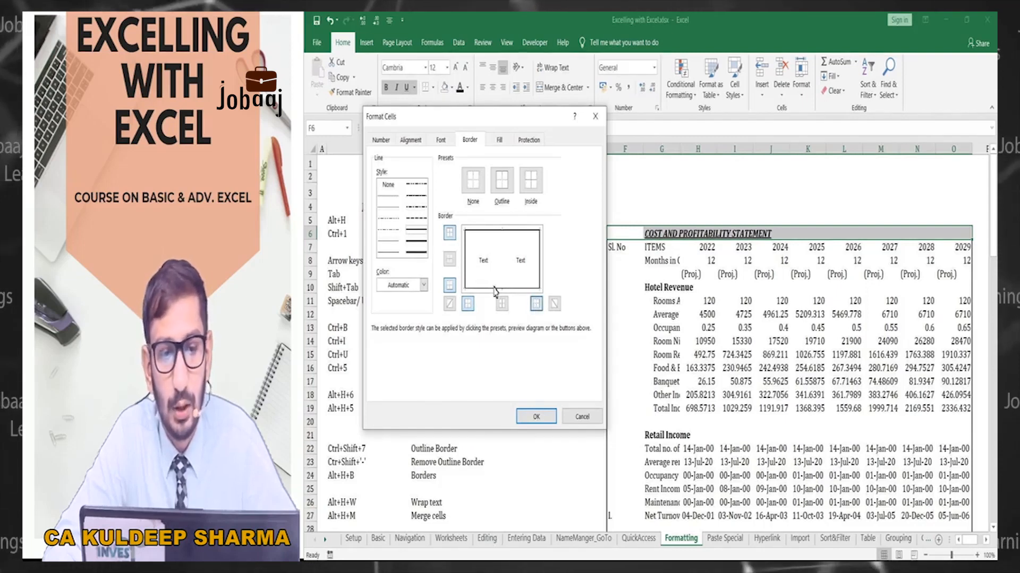
click(535, 417)
click(634, 313)
click(619, 234)
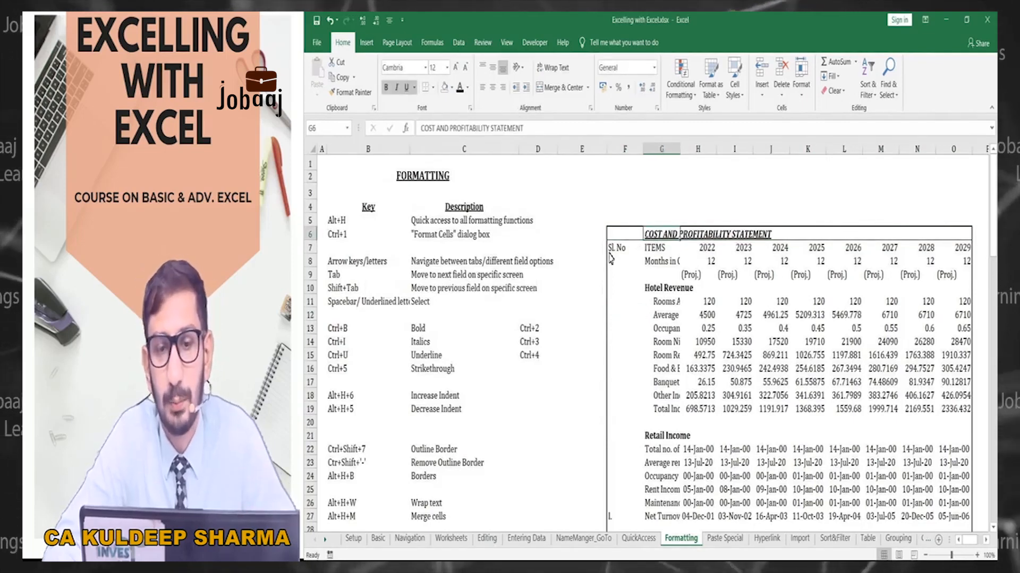
Step: Read the shortcut list from Outline Border through Merge cells to Auto-fit column width
scroll(603, 268, down, 1)
click(420, 397)
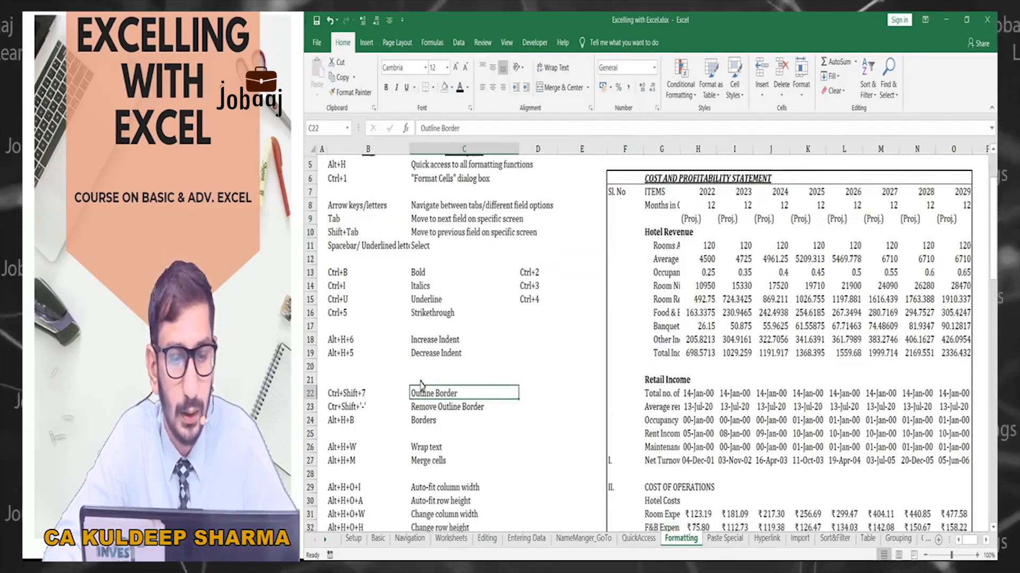
scroll(414, 392, down, 2)
click(414, 392)
key(Down)
key(Down)
key(Down)
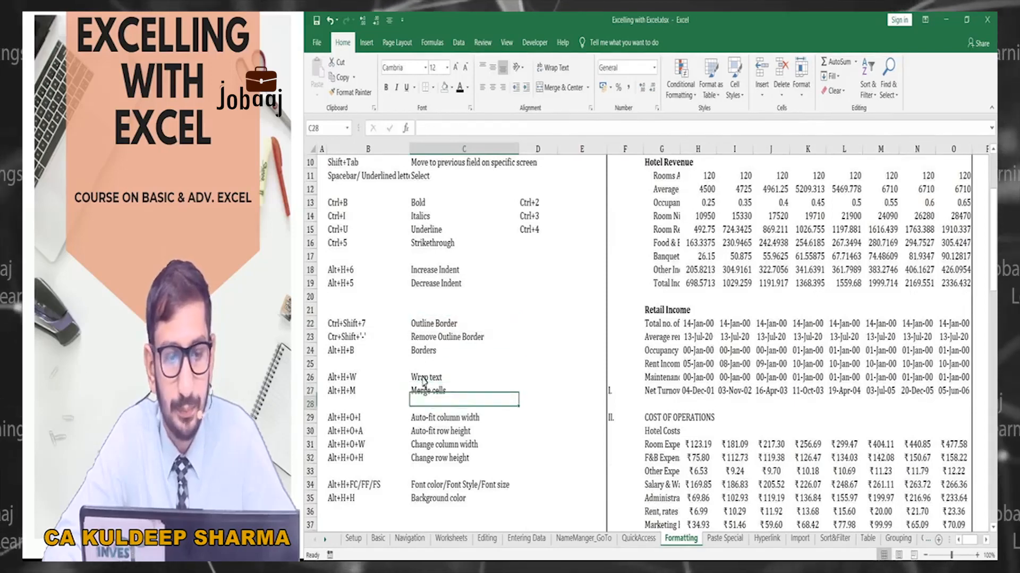
key(Up)
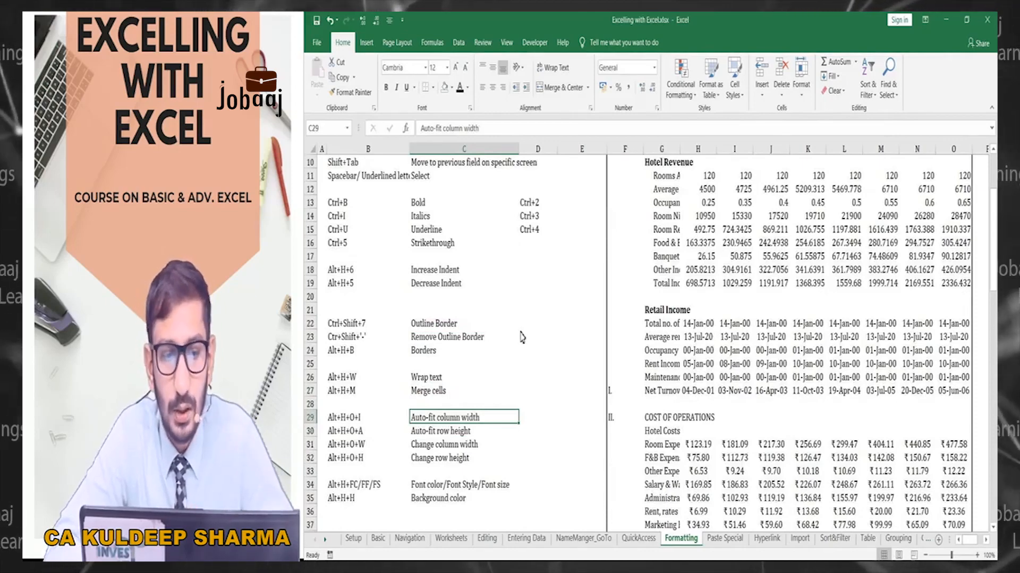
Step: Look through the cost and profitability statement from its title row down to the cost and profit rows
scroll(599, 305, up, 3)
click(619, 241)
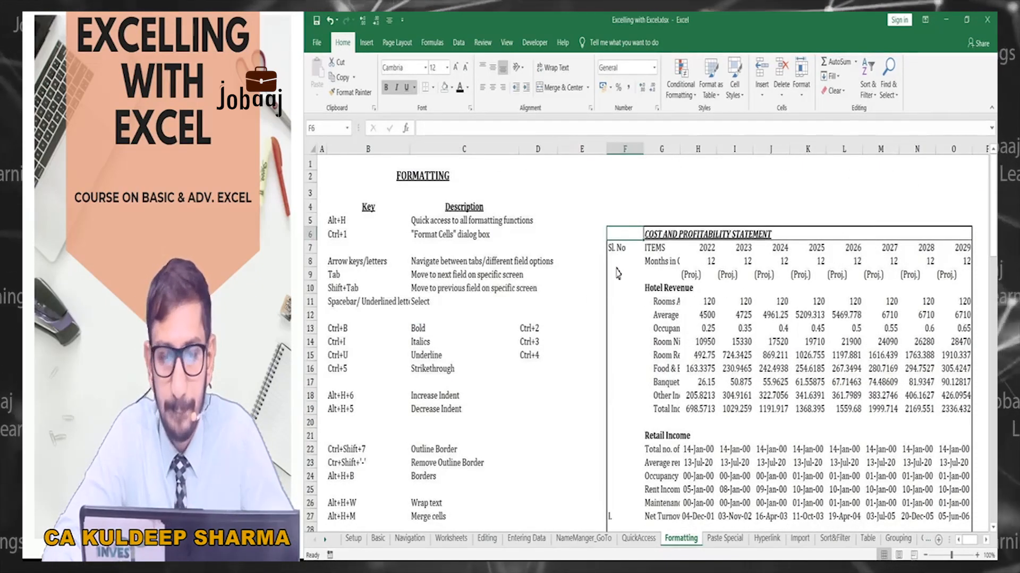
scroll(692, 315, down, 5)
scroll(693, 315, down, 7)
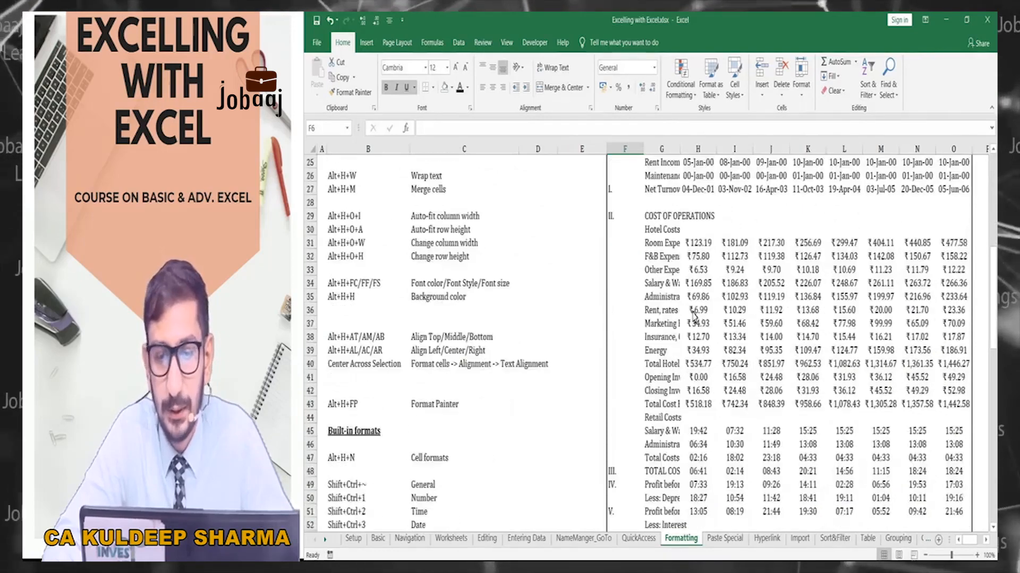
scroll(687, 308, up, 4)
scroll(685, 304, down, 4)
scroll(685, 306, up, 12)
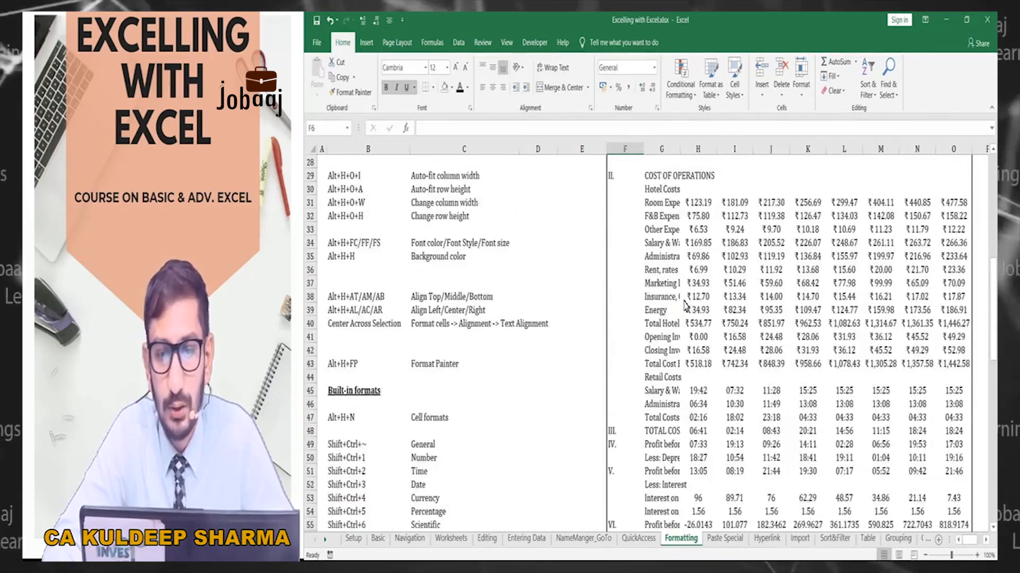
Step: Examine the cut-off item labels in column G, from Rooms Available down to Room Revenue
click(664, 149)
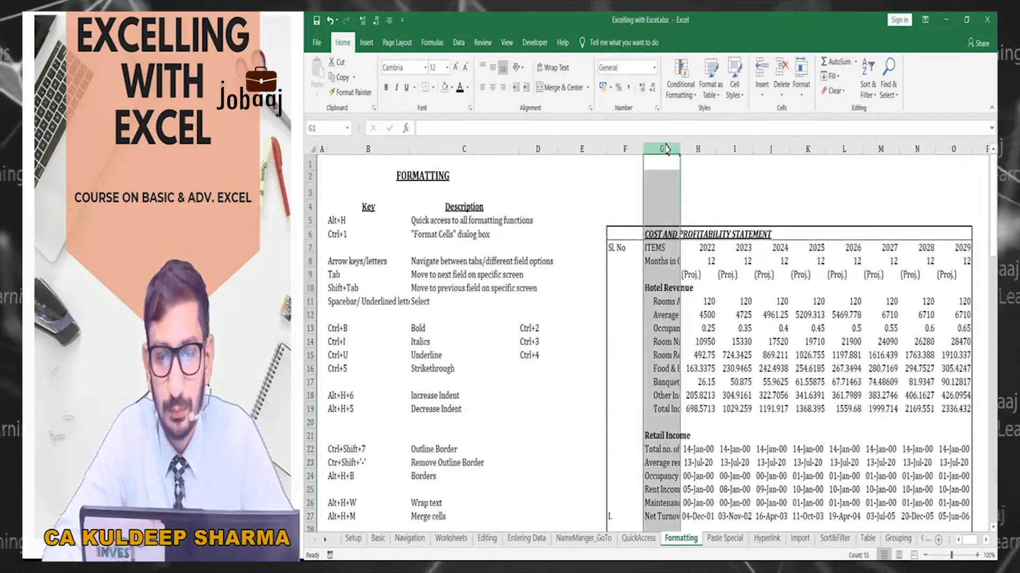
click(662, 301)
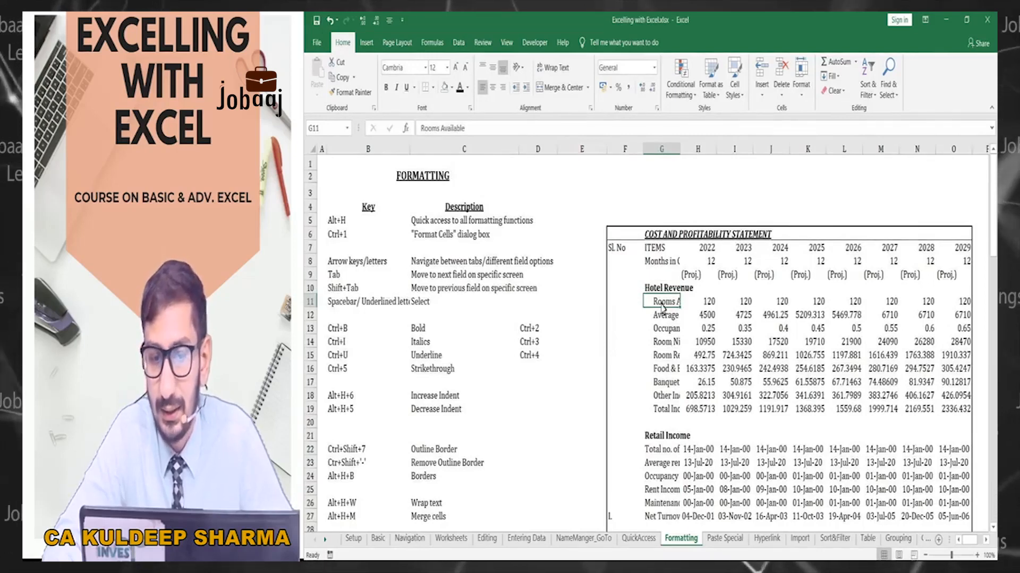
drag(662, 307, 657, 334)
click(659, 355)
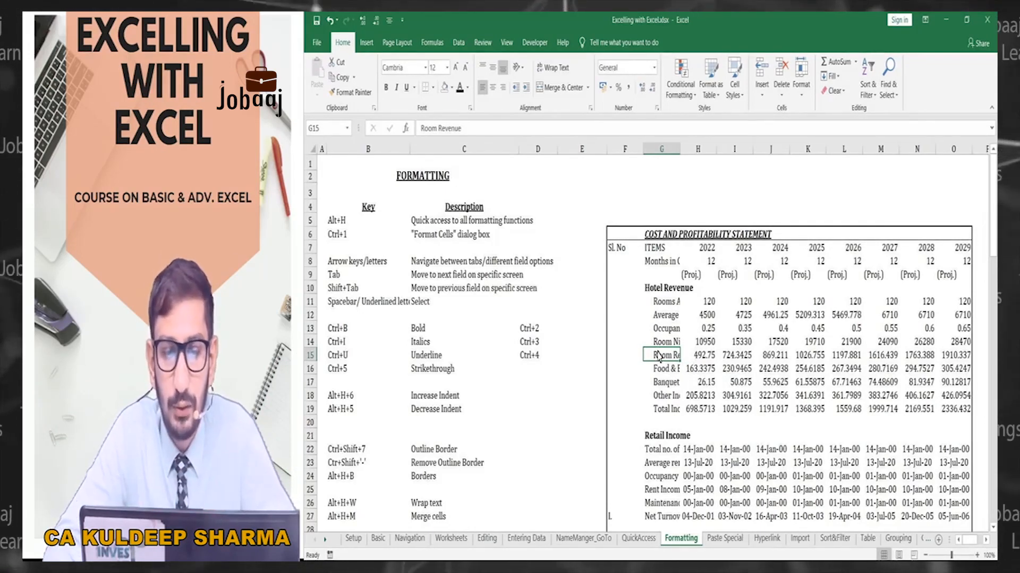
click(658, 347)
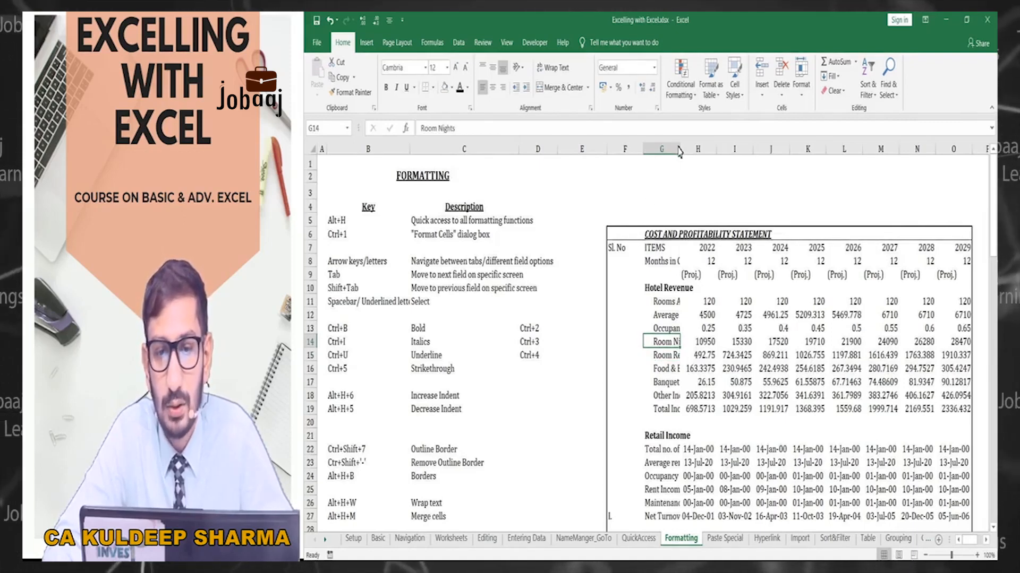
Step: Widen column G slightly by hand and check the item labels from G12 down to G15
mouse_move(680, 151)
mouse_down()
mouse_move(717, 153)
mouse_move(668, 159)
mouse_move(689, 154)
mouse_up()
click(667, 315)
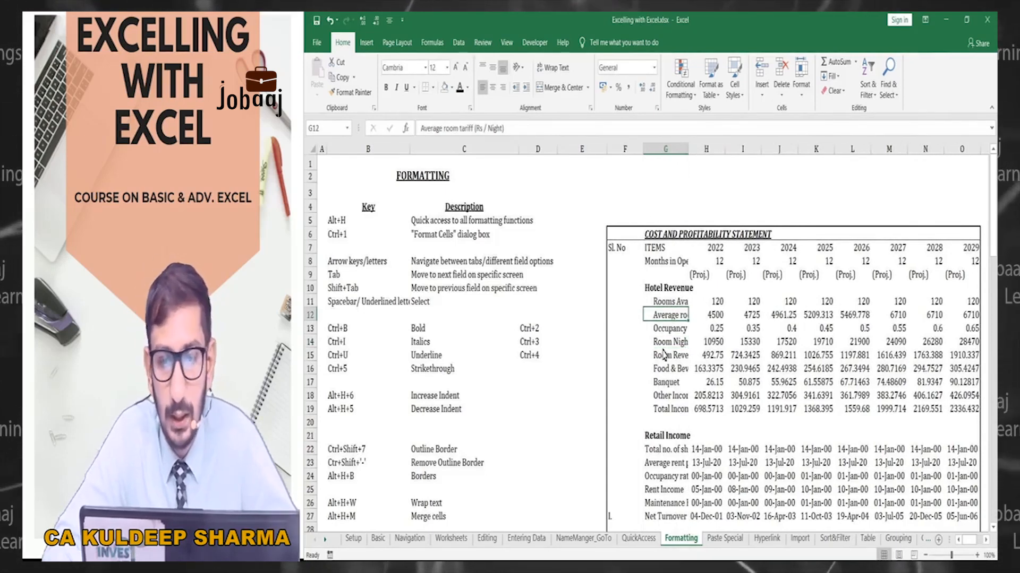
key(Down)
key(Down)
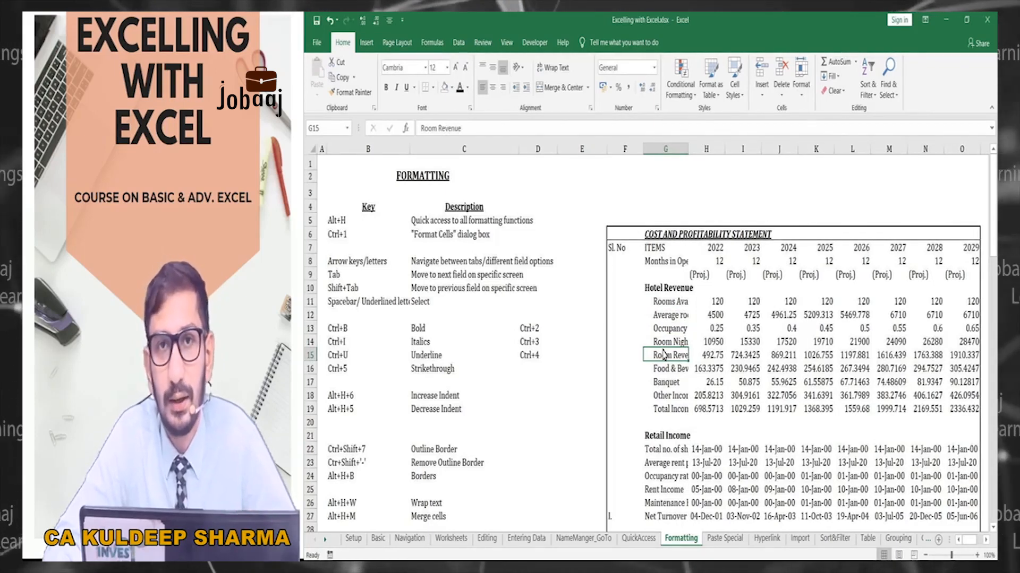
Step: Auto-fit the column widths across the whole cost and profitability statement, range F6:O62
key(Left)
key(Up)
key(Up)
key(Up)
key(Up)
key(Up)
key(Up)
key(Up)
key(Up)
key(Up)
key(Up)
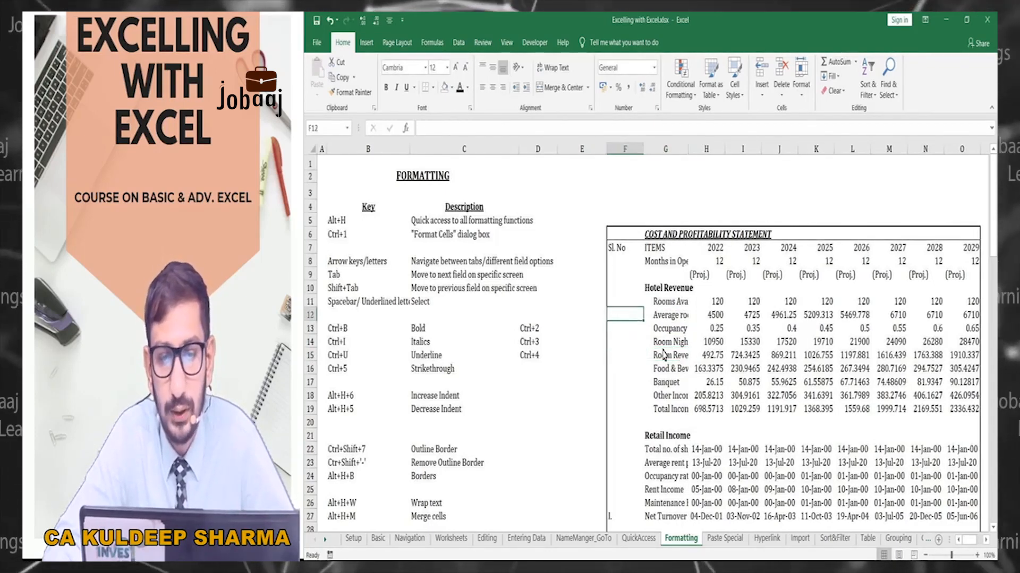
key(Down)
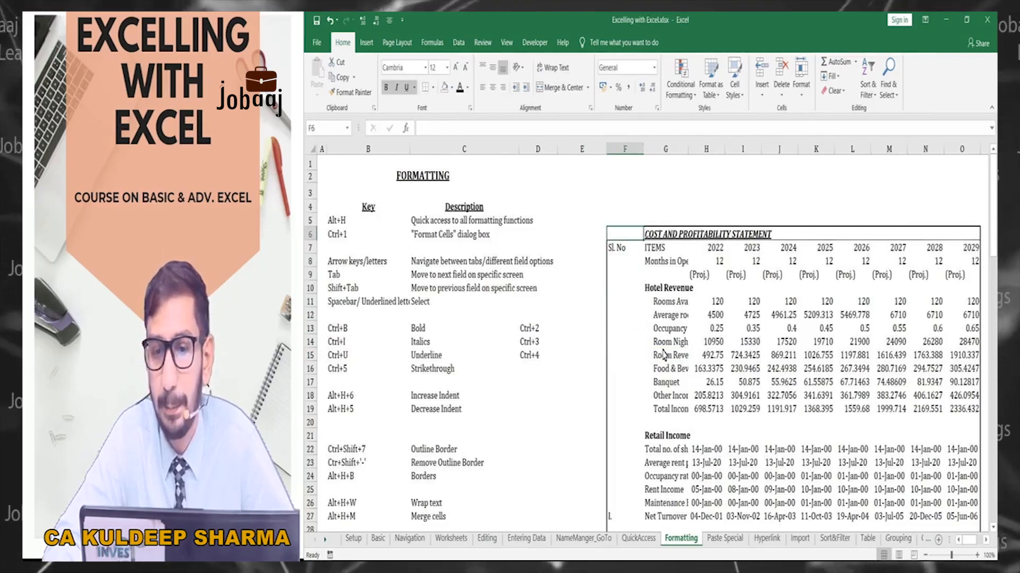
key(shift+Right)
key(shift+Right)
key(shift+Right)
key(shift+Right)
key(shift+Right)
key(shift+Right)
key(shift+Right)
key(shift+Right)
key(shift+Right)
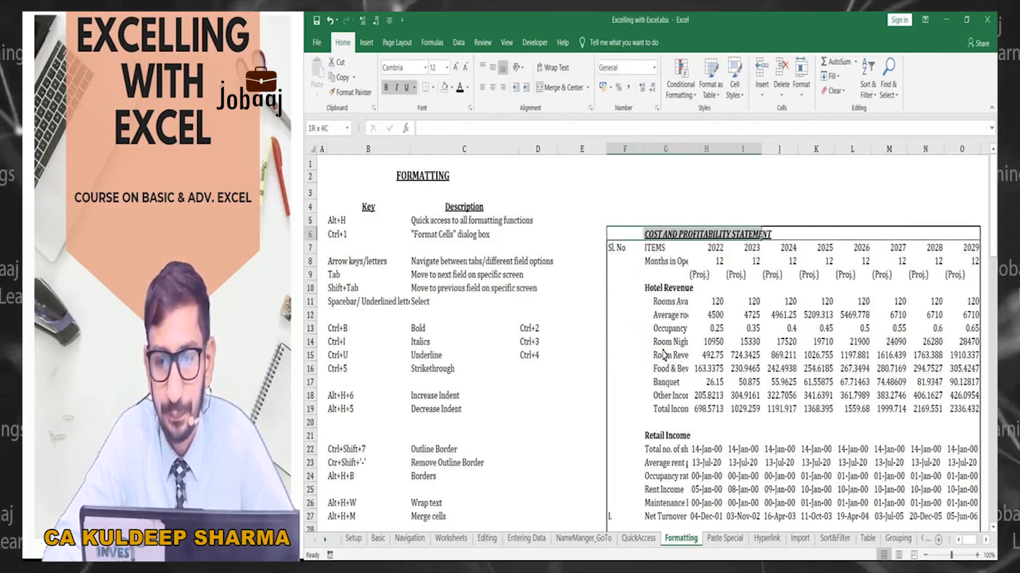
key(shift+Down)
key(shift+Down)
key(shift+Down)
key(shift+Down)
key(shift+Down)
key(shift+Down)
key(shift+Down)
key(shift+Down)
key(shift+Down)
key(shift+Down)
key(shift+Down)
key(shift+Down)
key(shift+Down)
key(shift+Down)
key(shift+Down)
key(shift+Down)
key(shift+Down)
key(shift+Down)
key(shift+Down)
key(shift+Down)
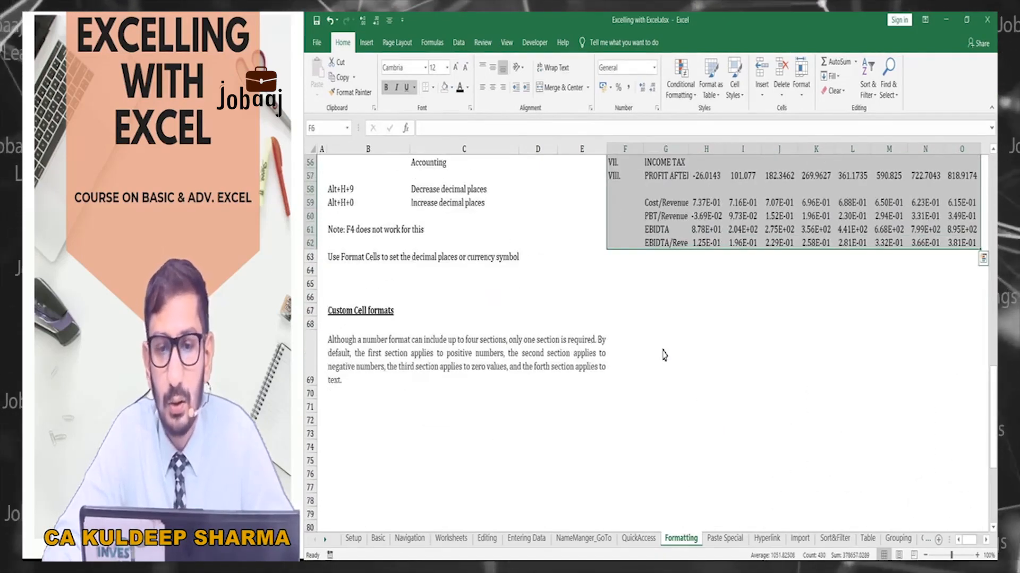
scroll(627, 283, up, 11)
scroll(627, 283, up, 7)
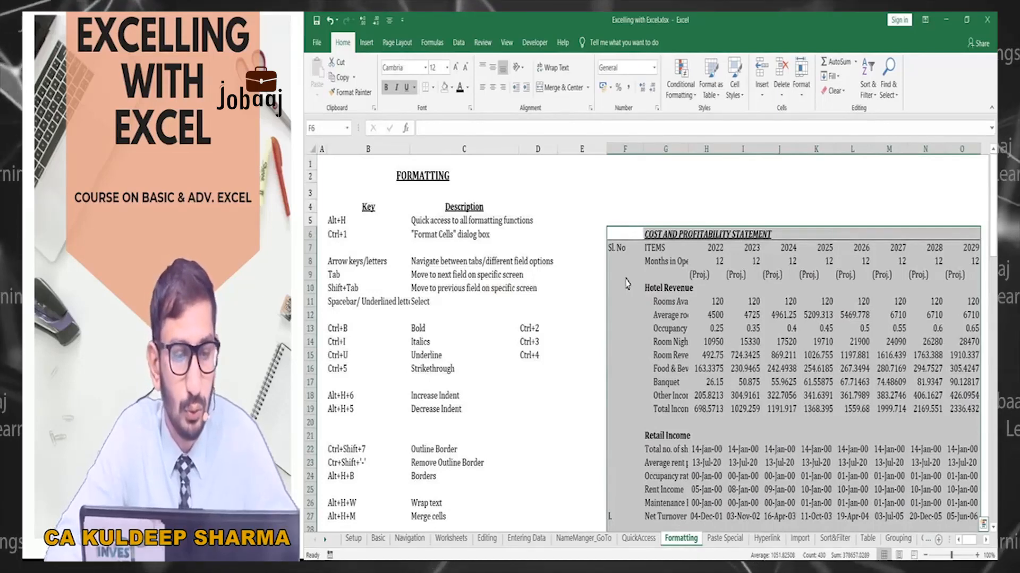
scroll(614, 288, down, 3)
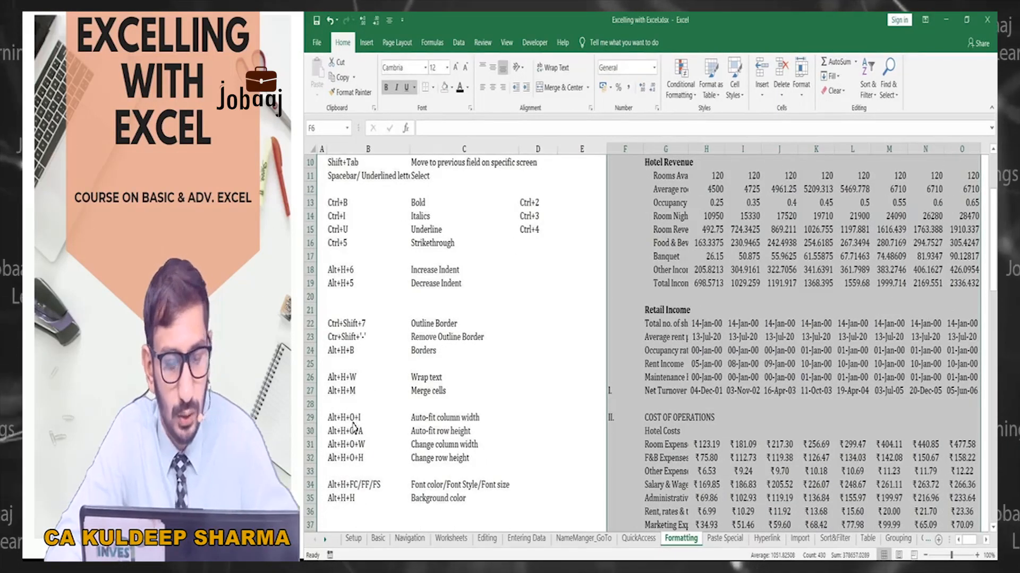
key(alt)
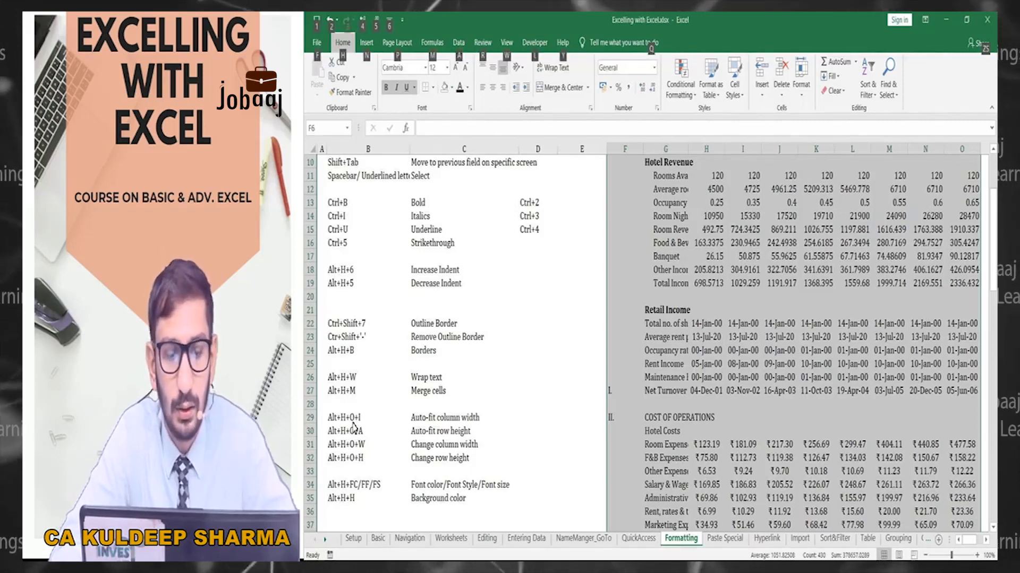
key(h)
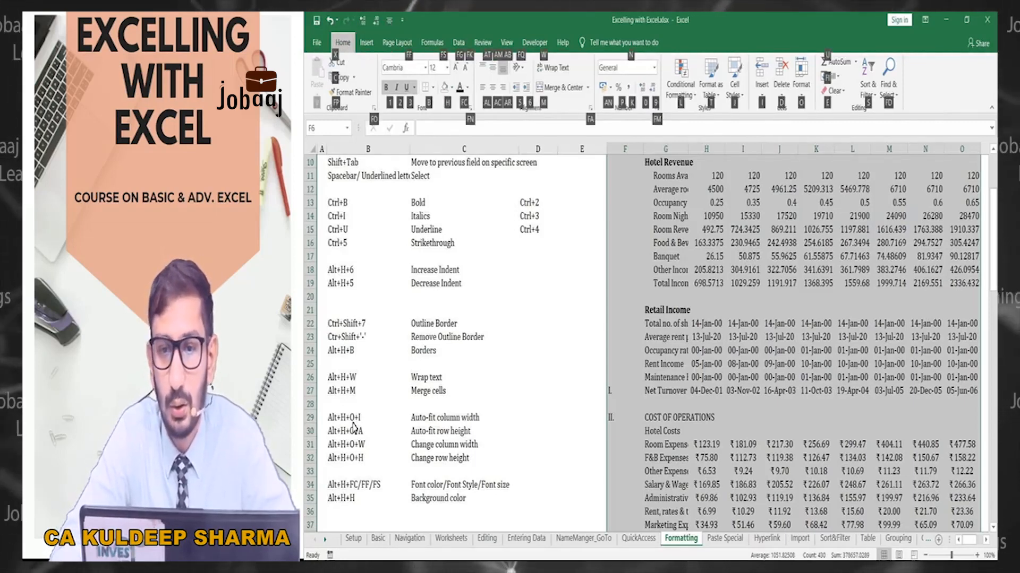
key(o)
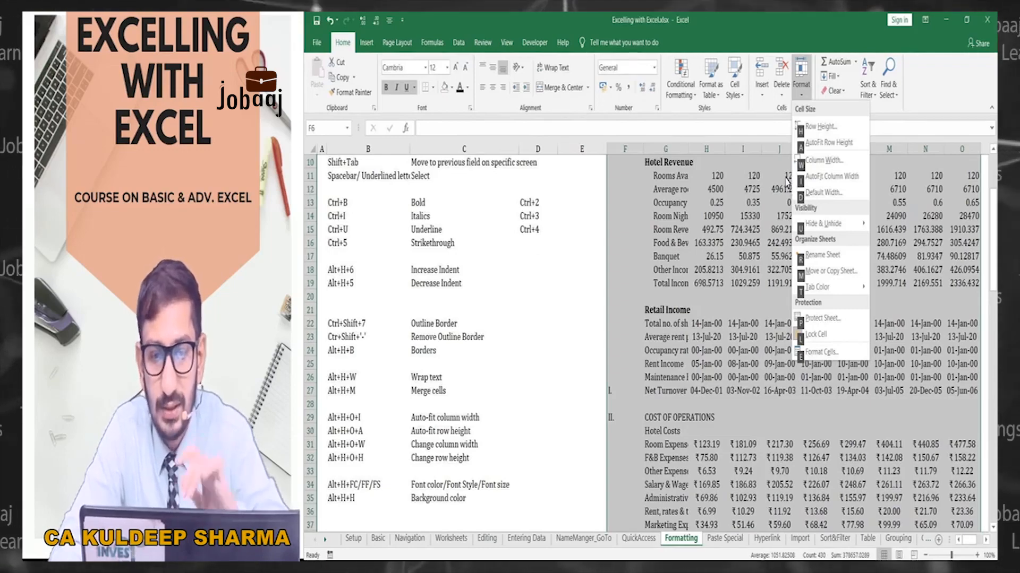
key(Escape)
key(ctrl+z)
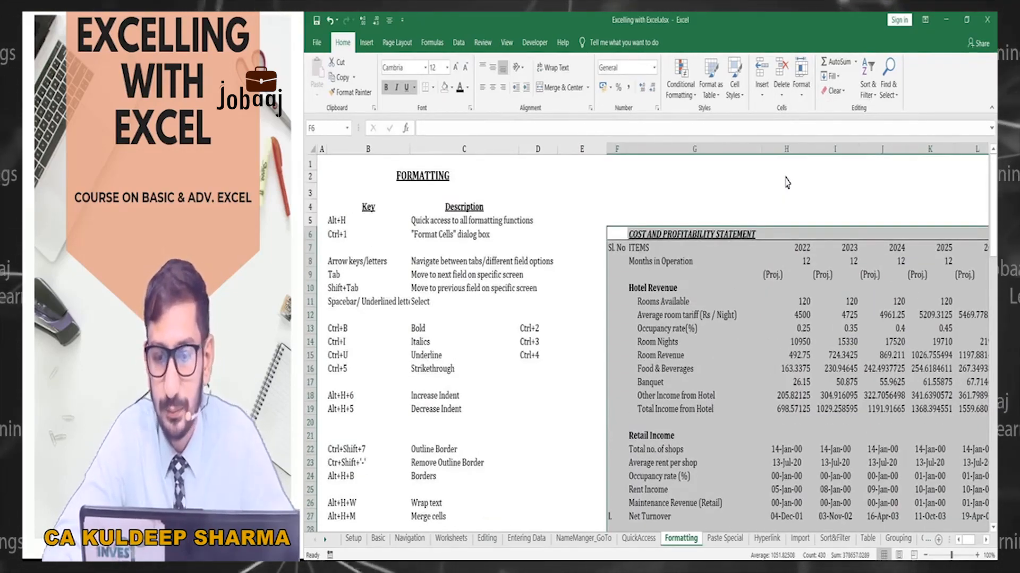
Step: Look through the statement's item labels and yearly figures, from Hotel Revenue down to the EBIDTA/Revenue row
click(983, 540)
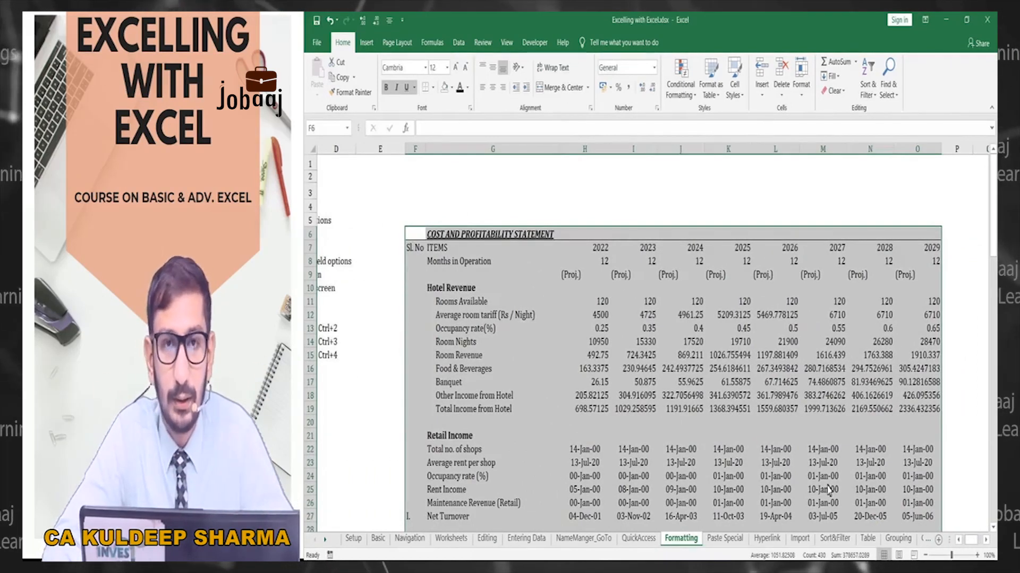
click(415, 234)
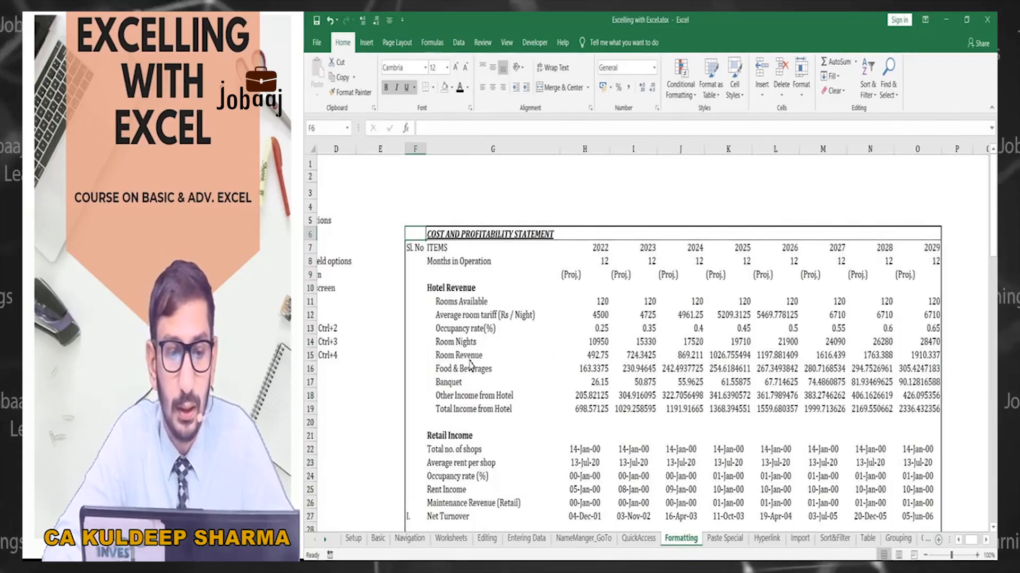
click(467, 329)
scroll(468, 340, down, 3)
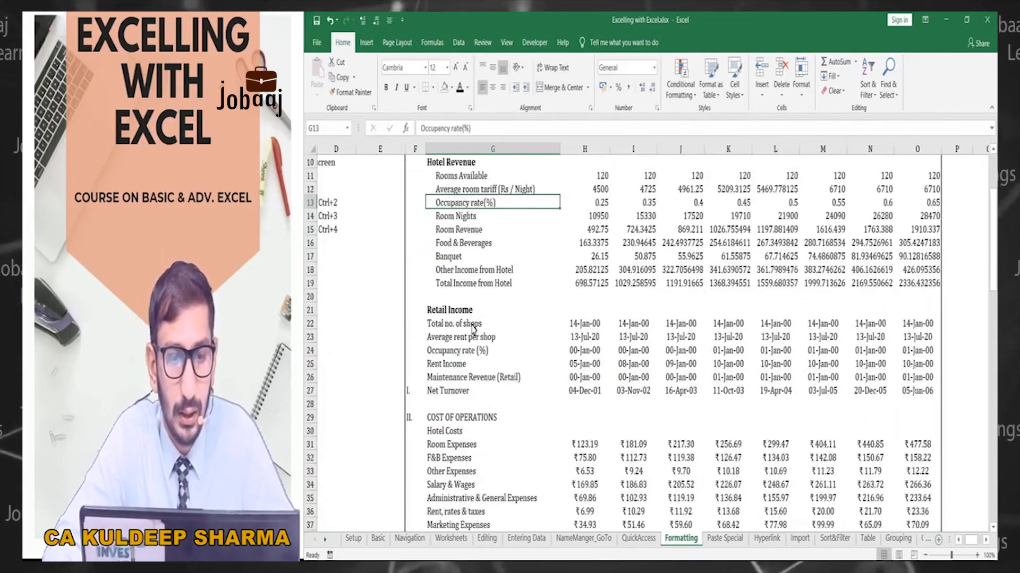
scroll(468, 313, up, 3)
drag(462, 306, 461, 375)
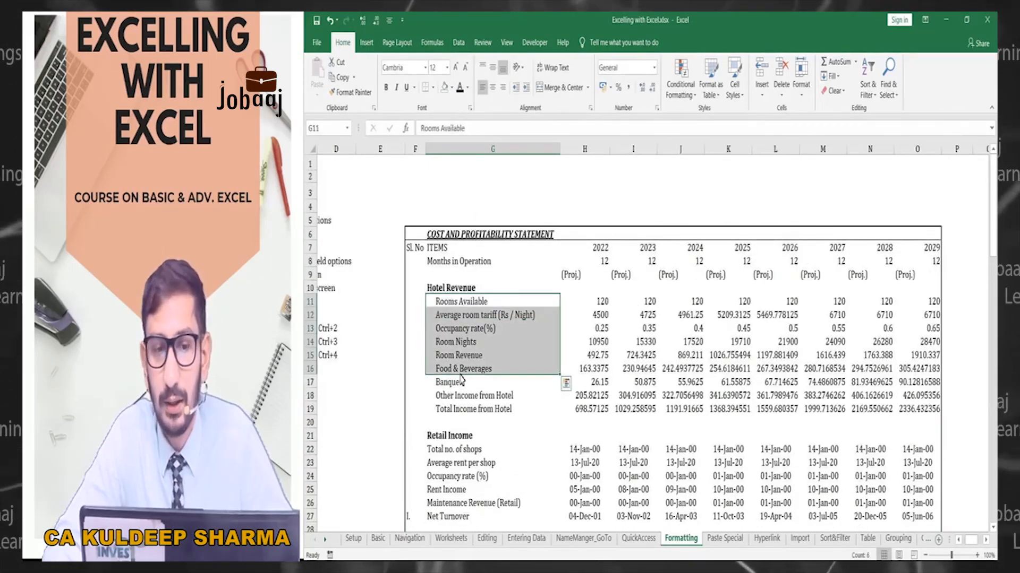
click(456, 319)
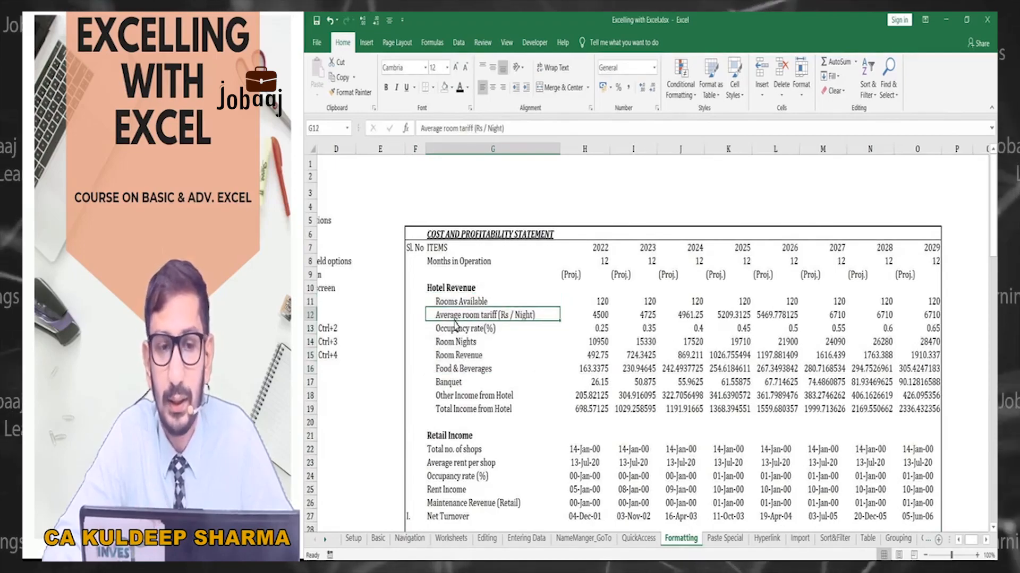
scroll(475, 342, down, 5)
scroll(474, 342, down, 6)
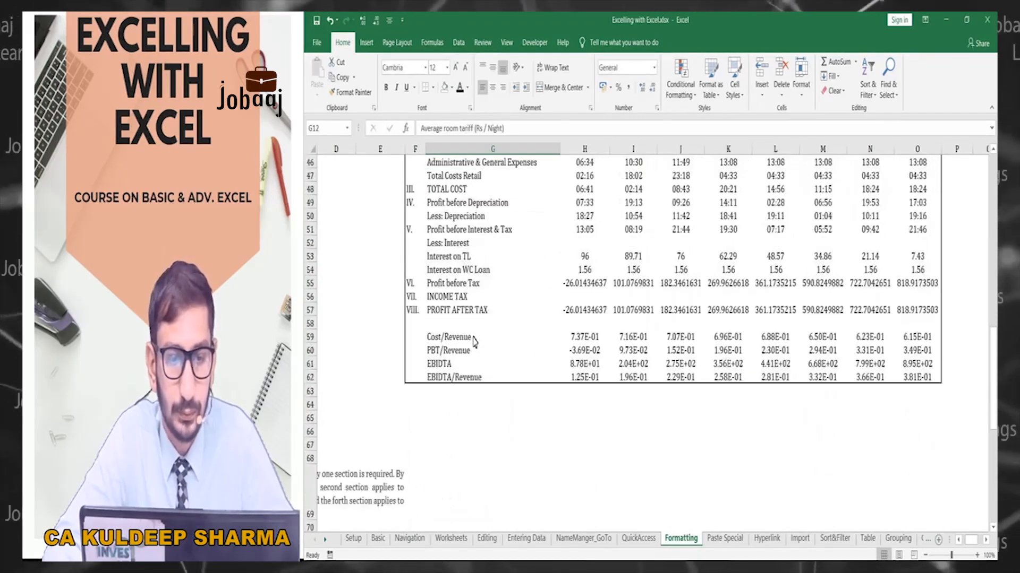
scroll(474, 342, up, 10)
Step: Read the shortcut list entries for Auto-fit column width and Change column width beside the statement
key(Home)
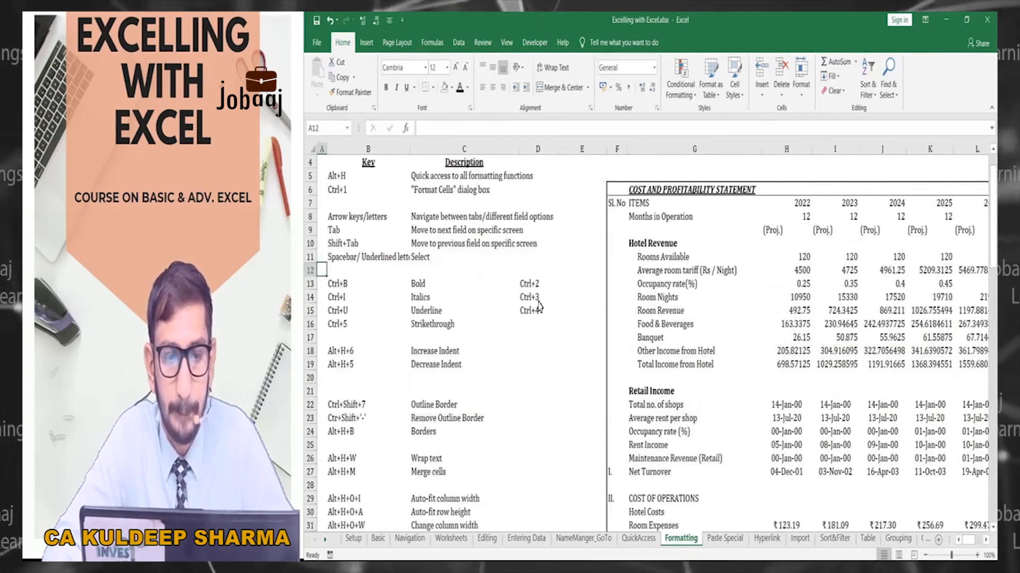
scroll(487, 326, down, 2)
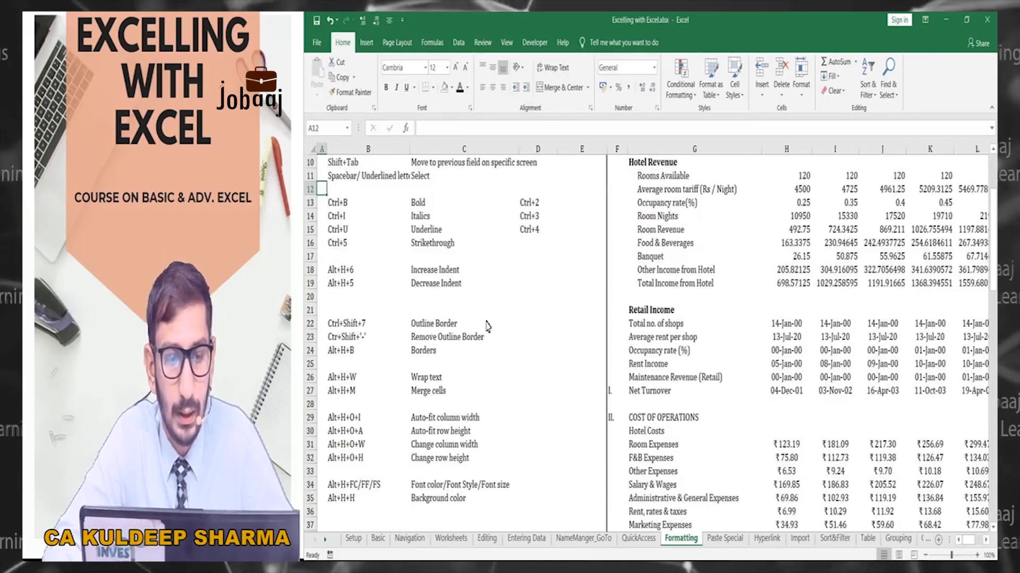
click(446, 418)
click(670, 220)
scroll(668, 234, up, 3)
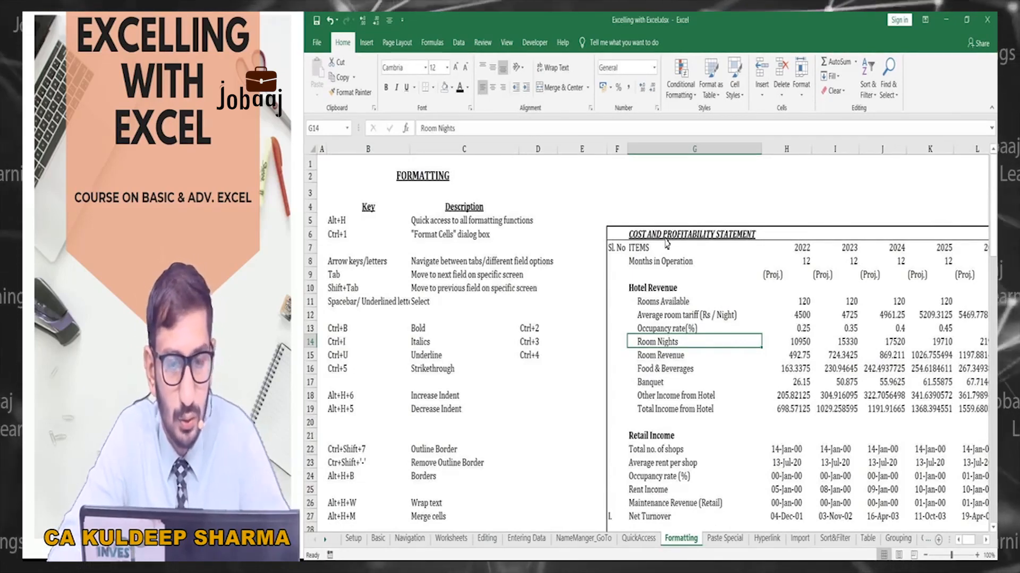
scroll(667, 242, down, 3)
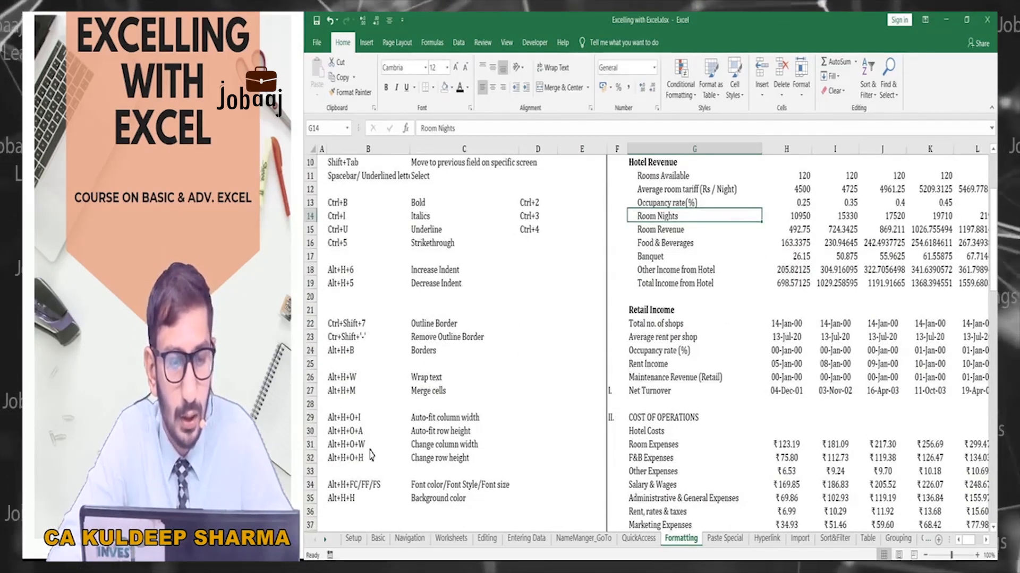
click(383, 449)
click(441, 445)
scroll(677, 325, up, 3)
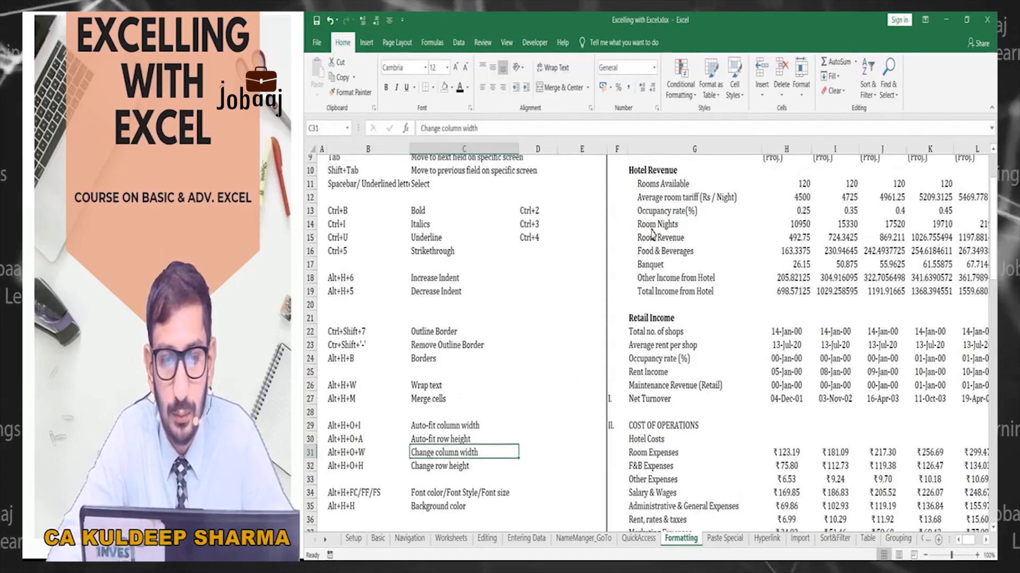
Step: Set the width of column G, which holds the cost and profitability statement's item names, to 34
click(678, 319)
key(alt)
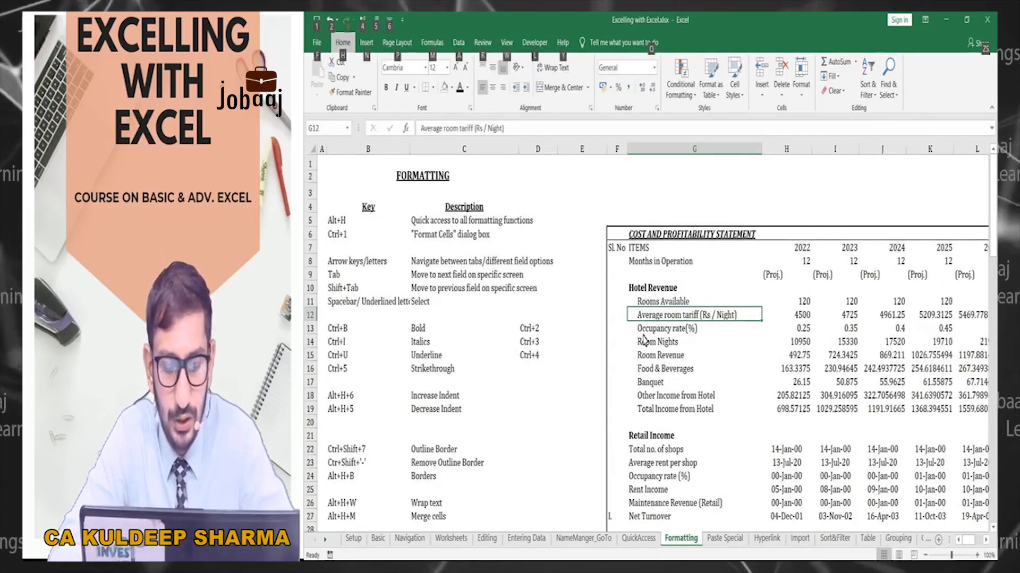
key(h)
key(o)
key(w)
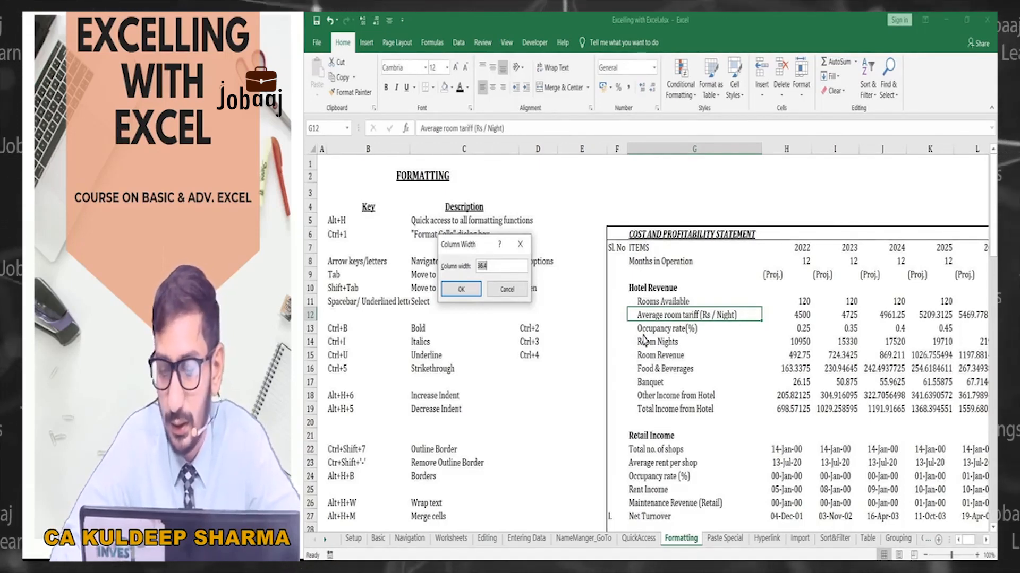
text(3)
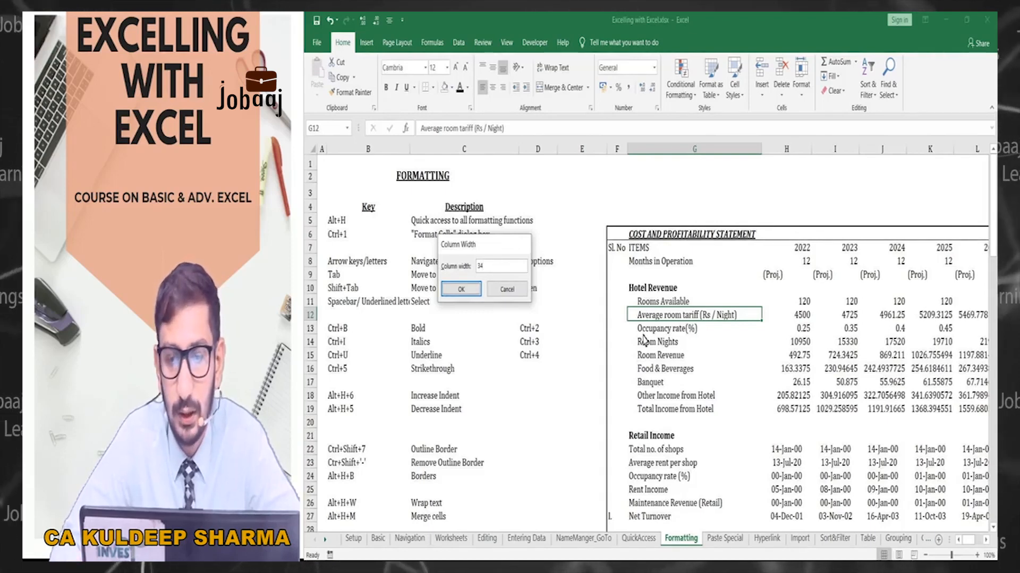
text(4)
key(Return)
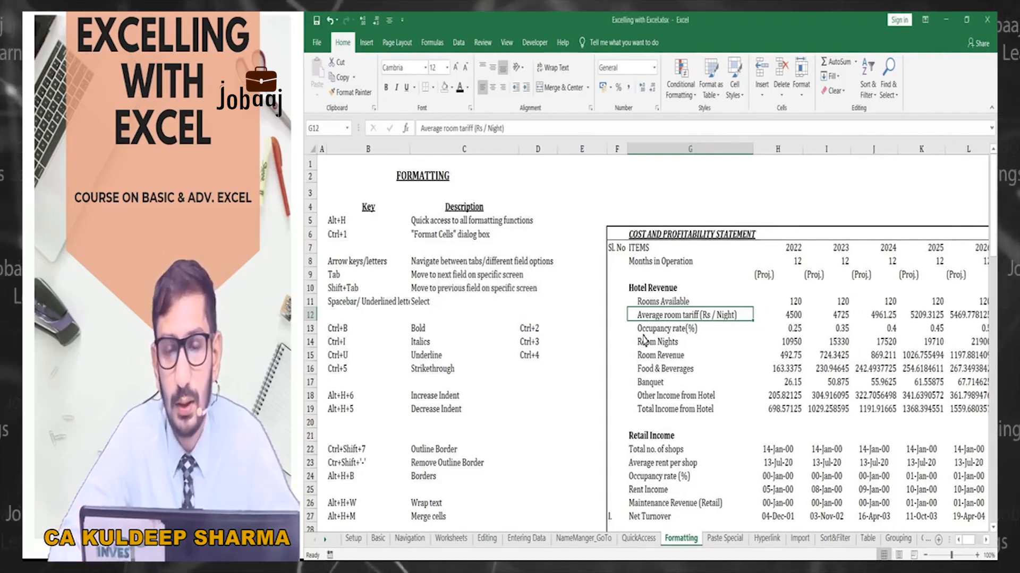
Step: Look over the statement and the shortcut list entries for auto-fitting and changing column width and row height
scroll(673, 330, down, 13)
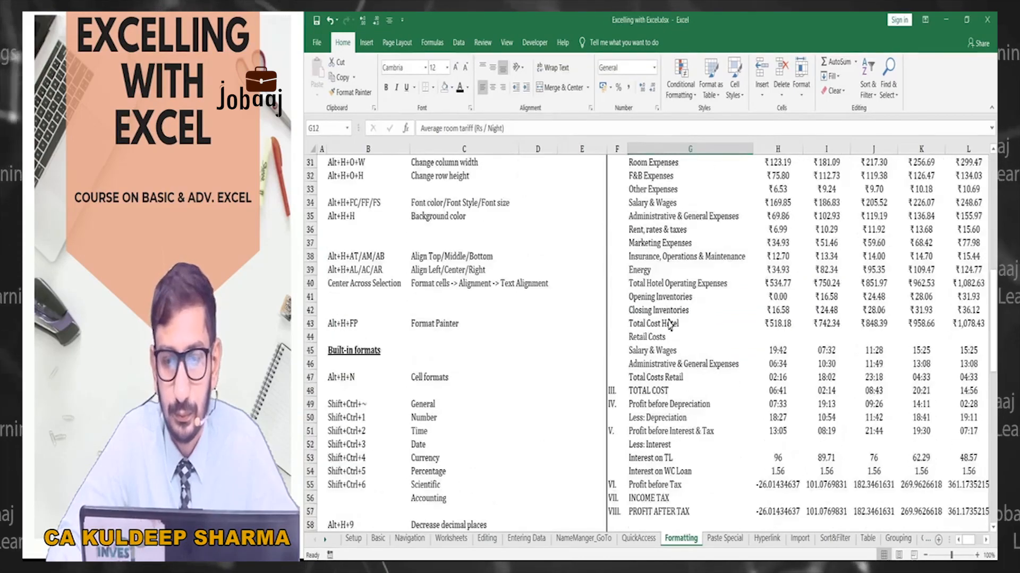
scroll(670, 325, up, 7)
scroll(669, 323, up, 6)
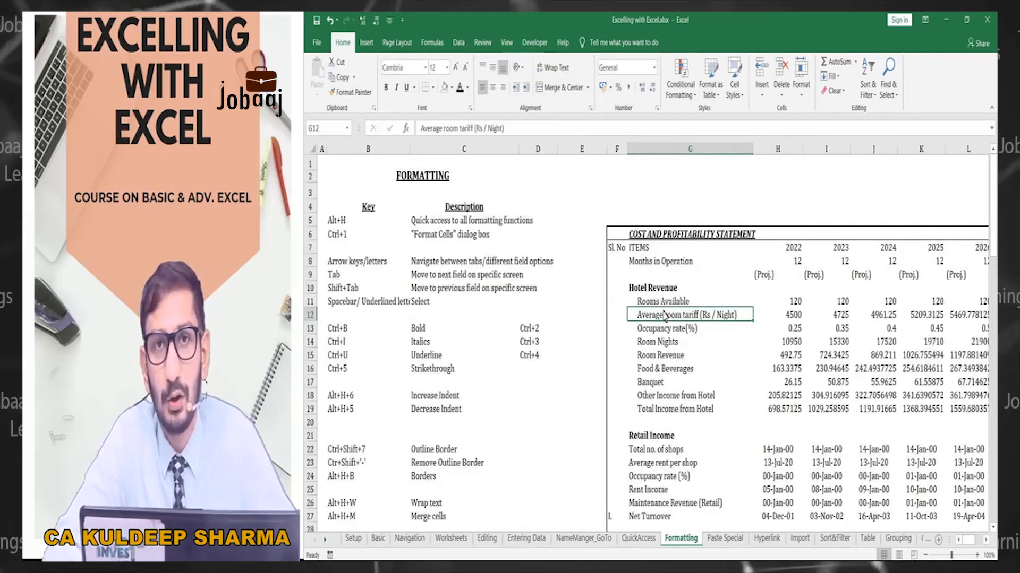
click(656, 343)
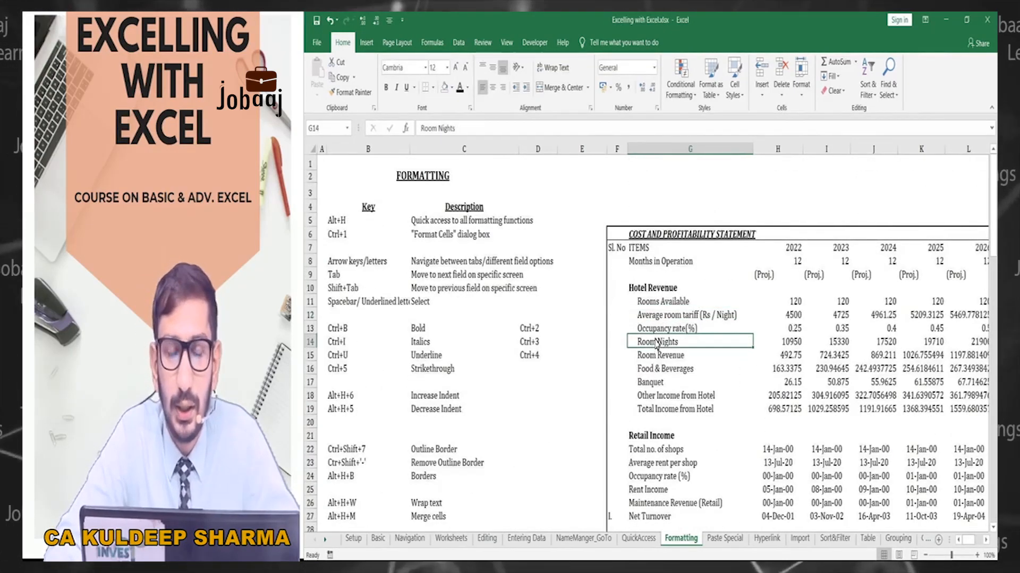
scroll(614, 334, down, 7)
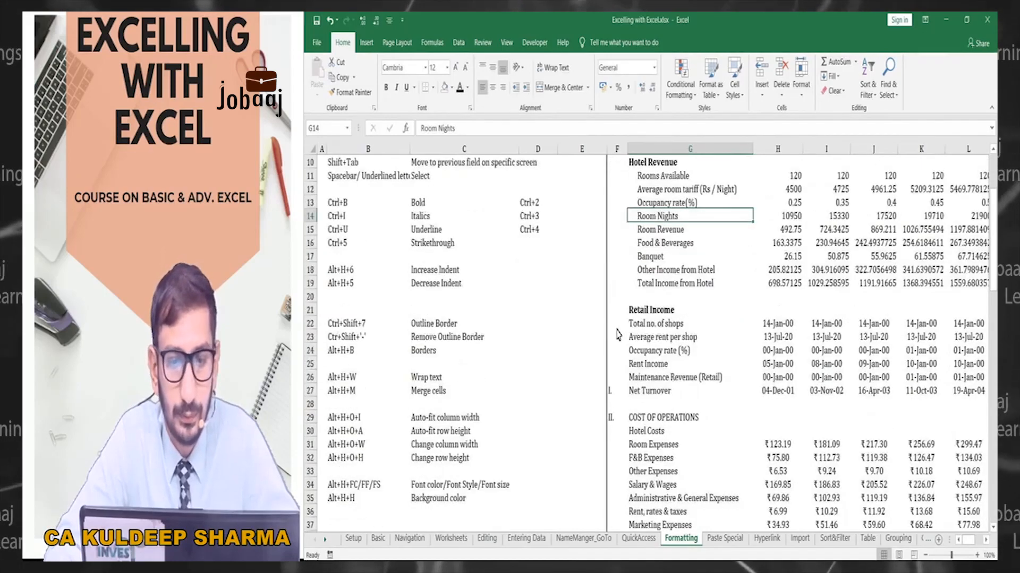
scroll(631, 320, up, 1)
scroll(632, 317, down, 1)
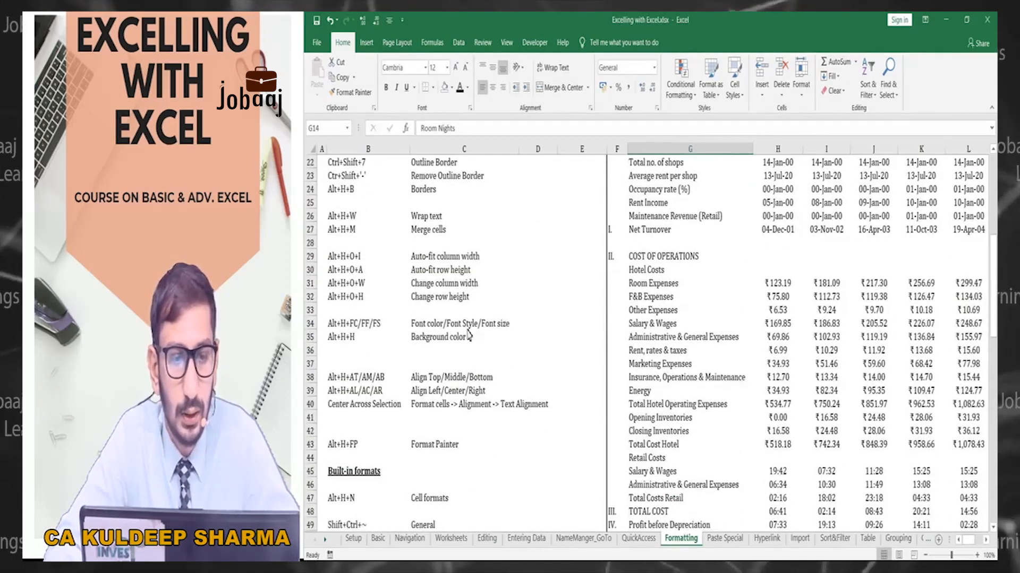
click(441, 283)
click(438, 301)
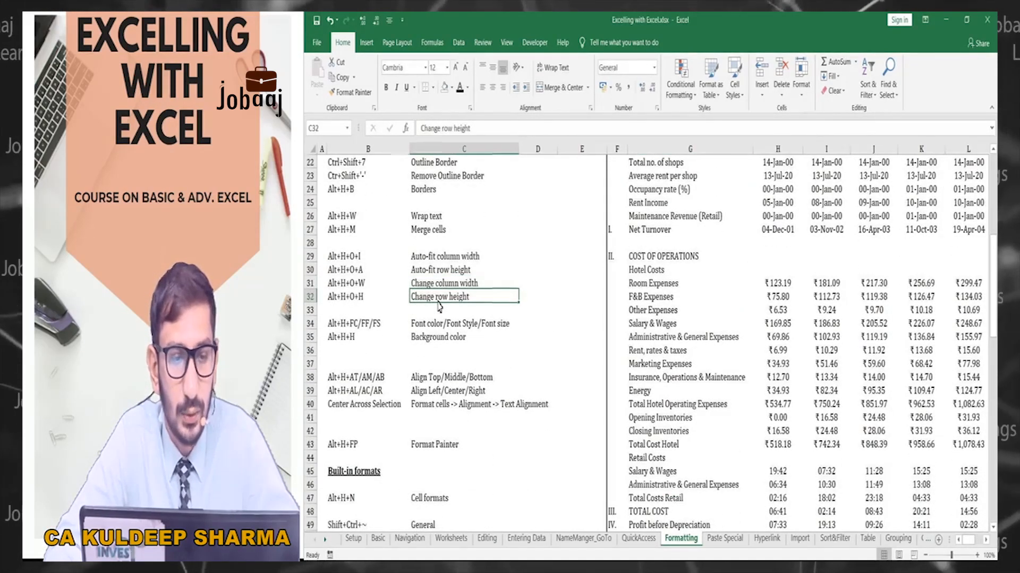
key(Left)
key(Up)
key(Up)
scroll(500, 282, up, 2)
scroll(499, 281, up, 5)
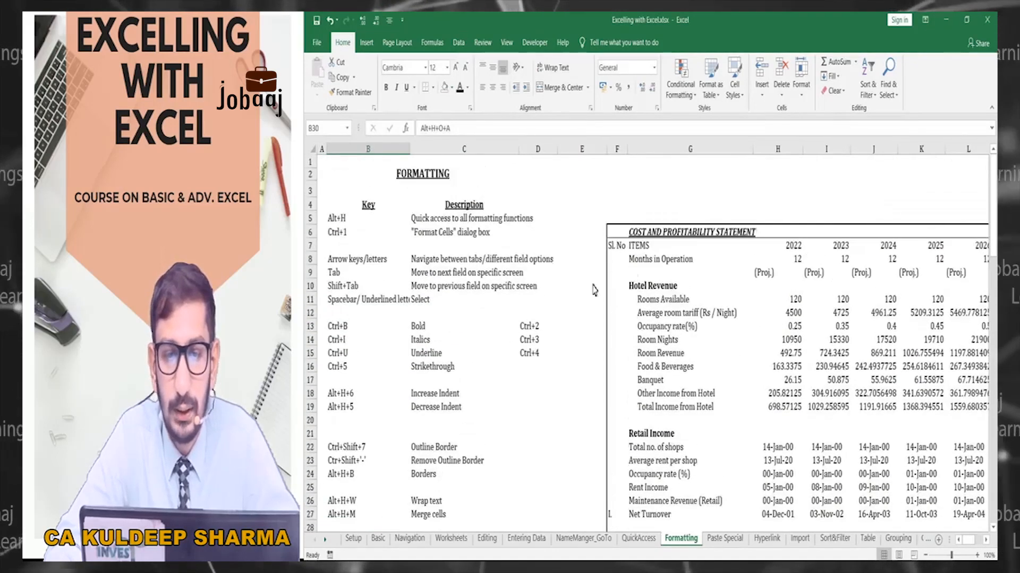
Step: Wrap the statement title text in cell G6 and shrink the height of row 6 slightly
click(685, 234)
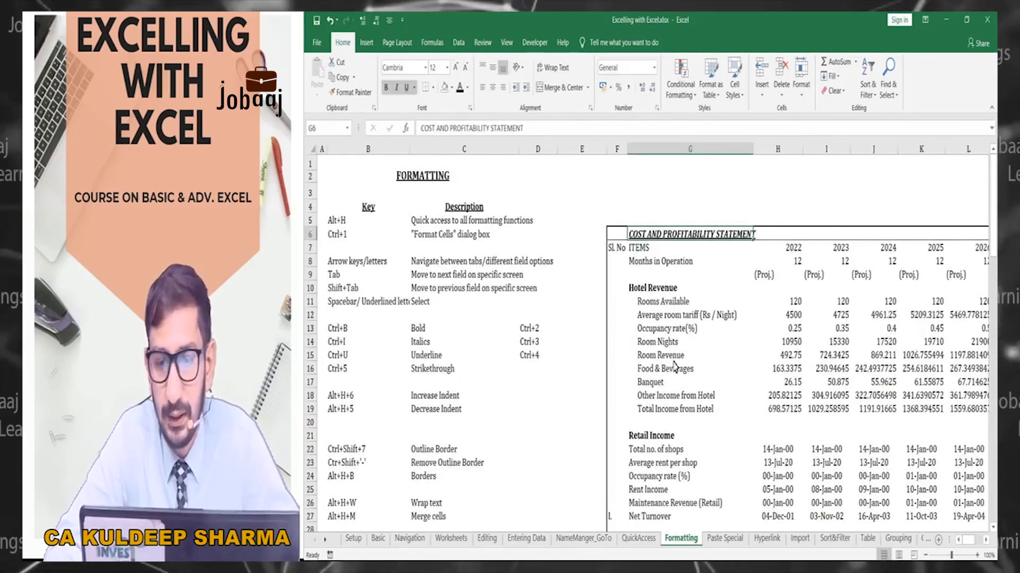
scroll(679, 386, down, 5)
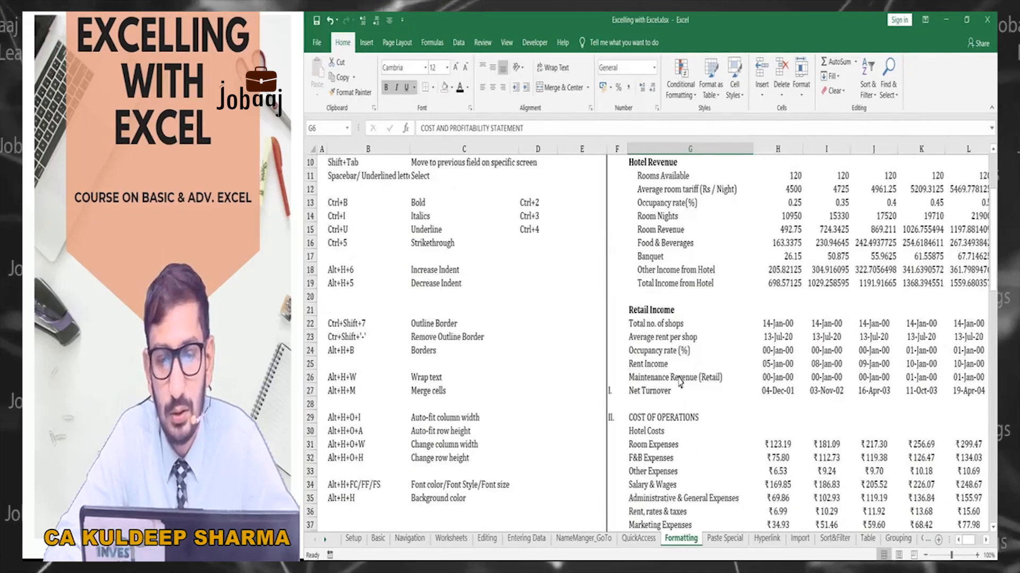
scroll(659, 318, up, 5)
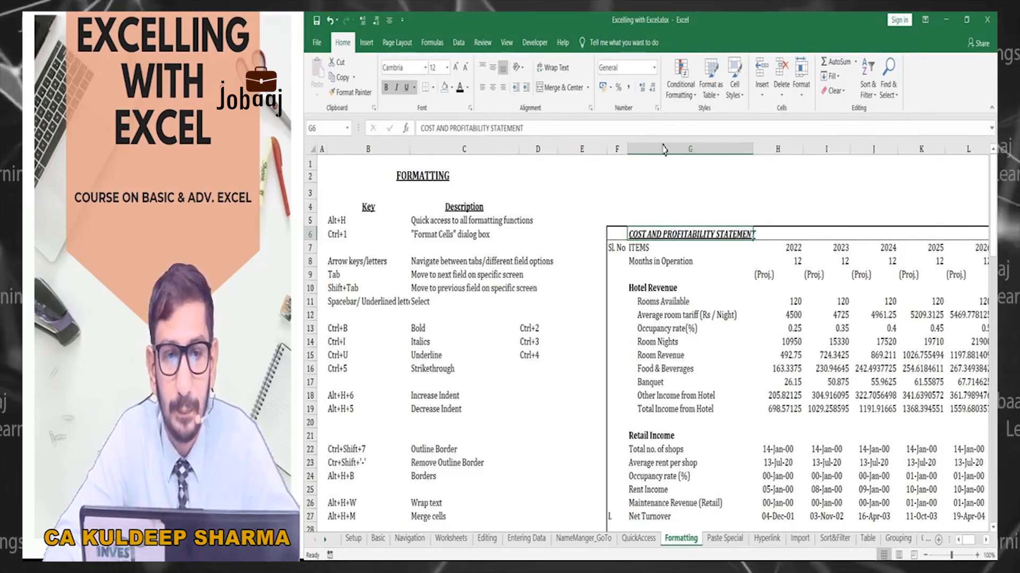
click(552, 70)
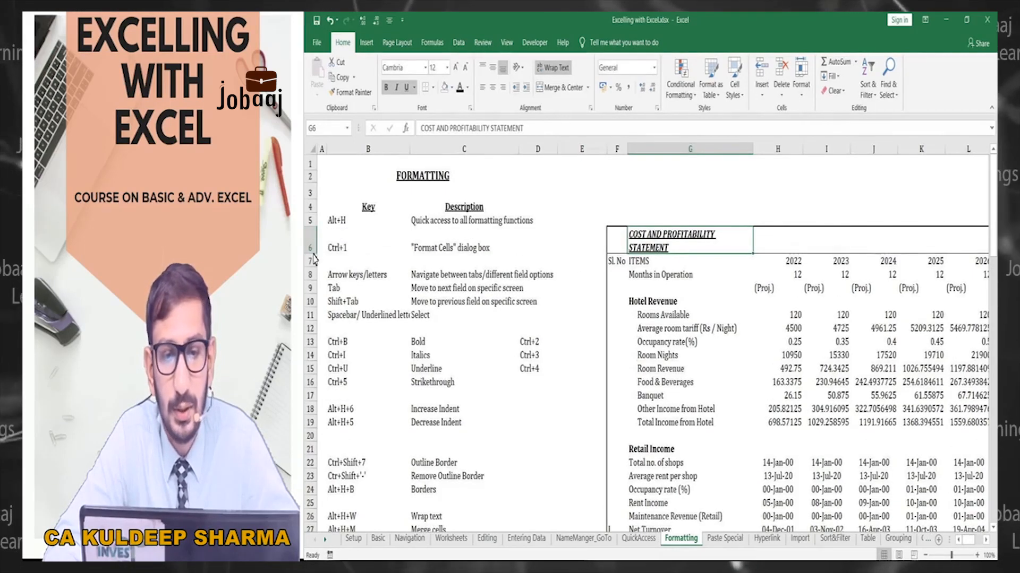
drag(314, 255, 316, 250)
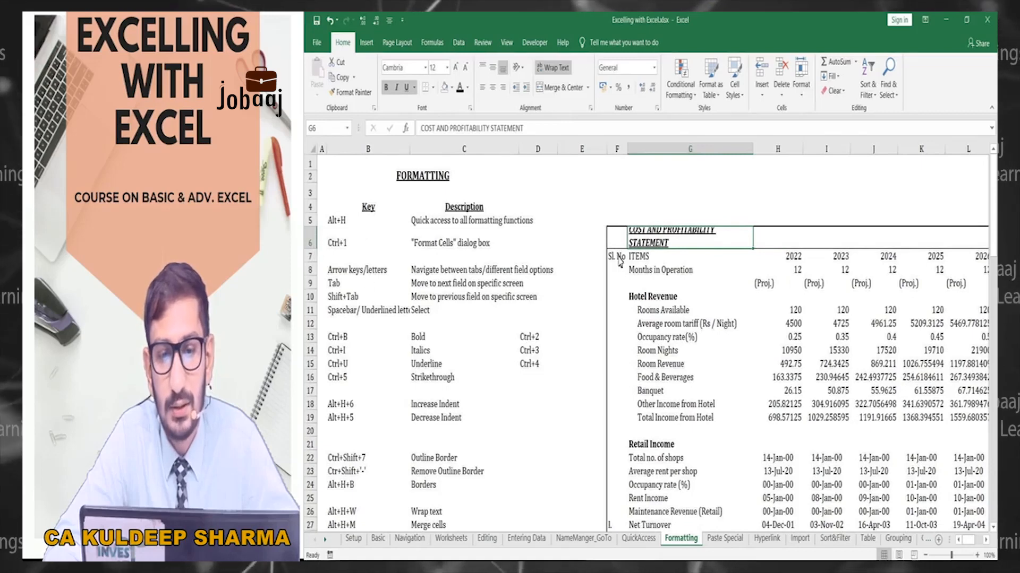
Step: AutoFit the height of row 6 to the wrapped title and turn off text wrapping in cell G6
key(Left)
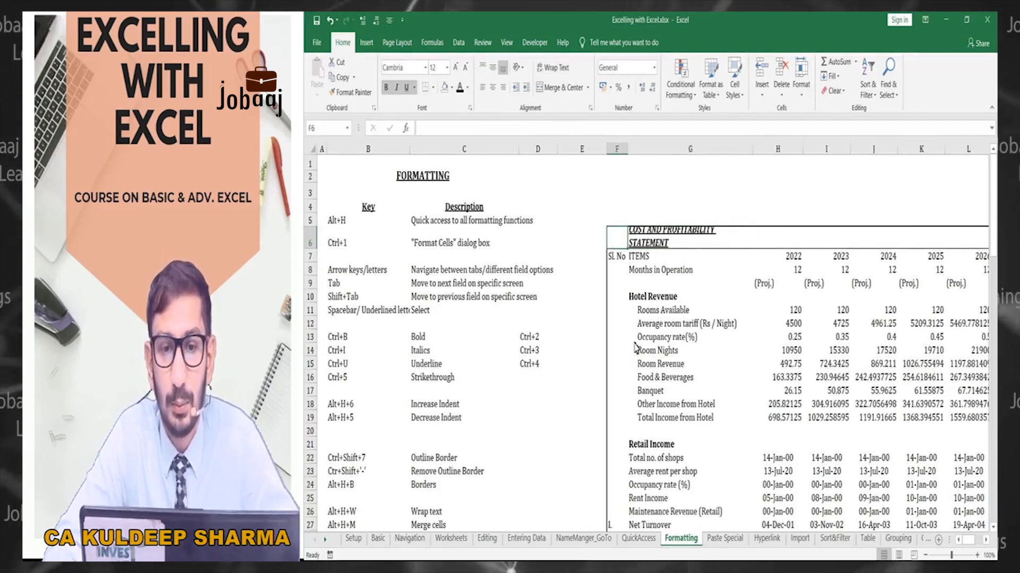
key(Right)
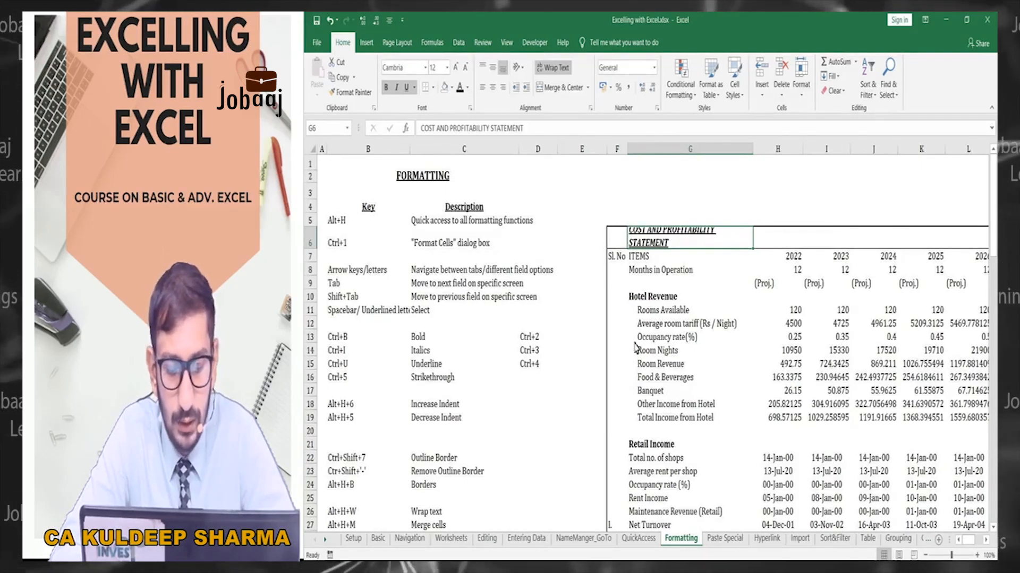
key(alt)
key(h)
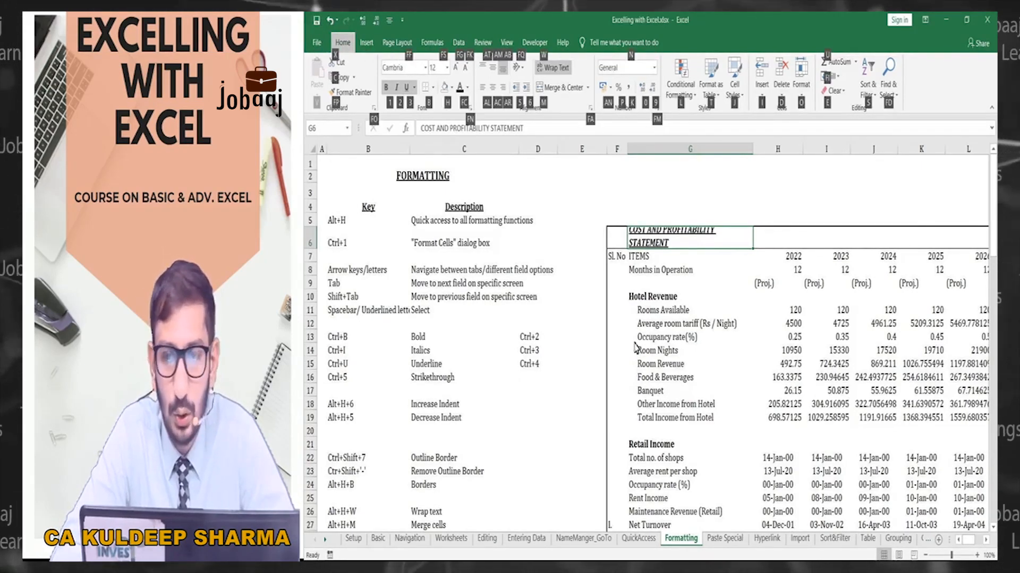
key(o)
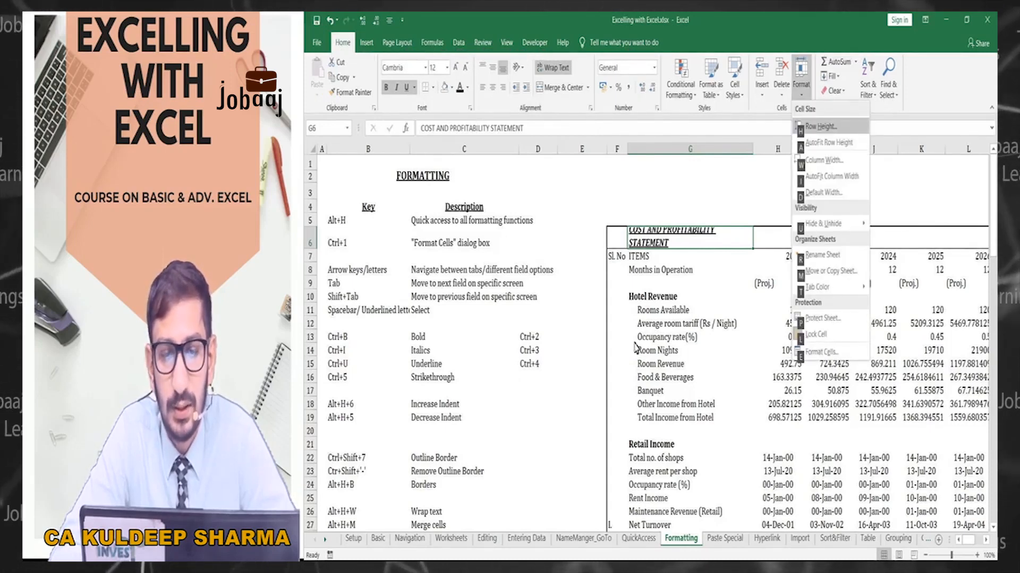
key(a)
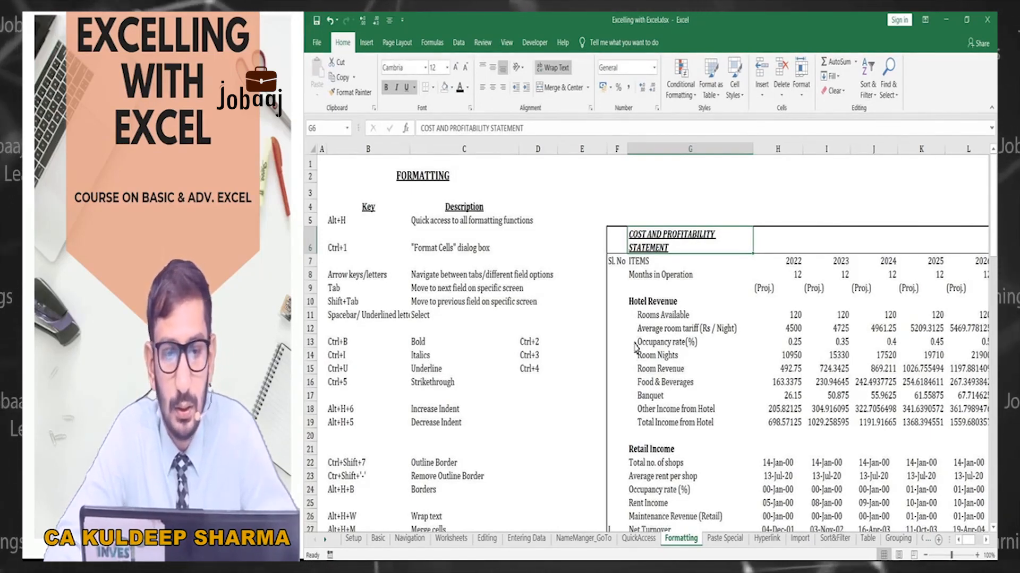
click(553, 68)
Step: Examine the shortcut list entries for changing row height and for font color, font style and font size
click(625, 263)
scroll(428, 365, down, 5)
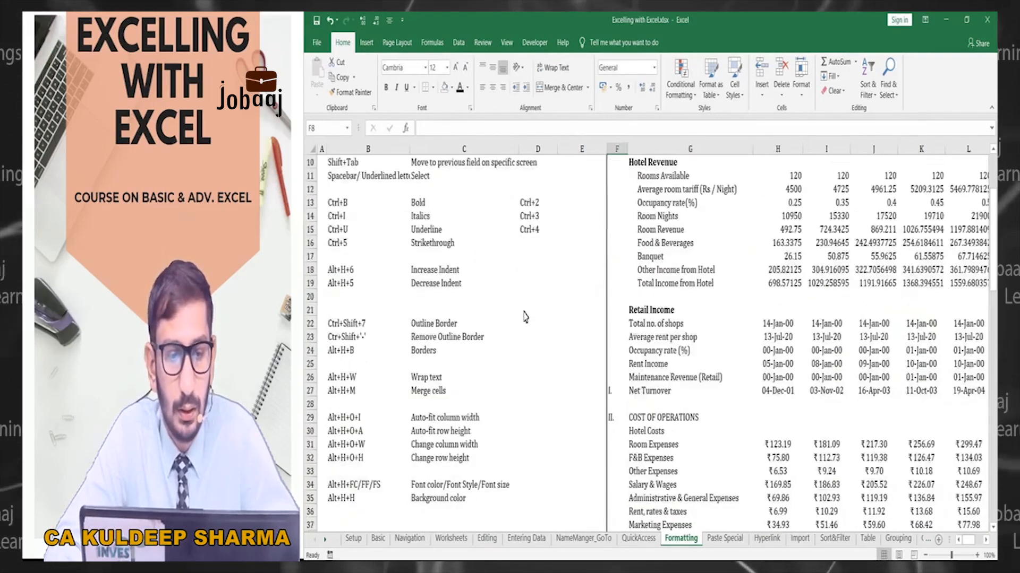
click(425, 382)
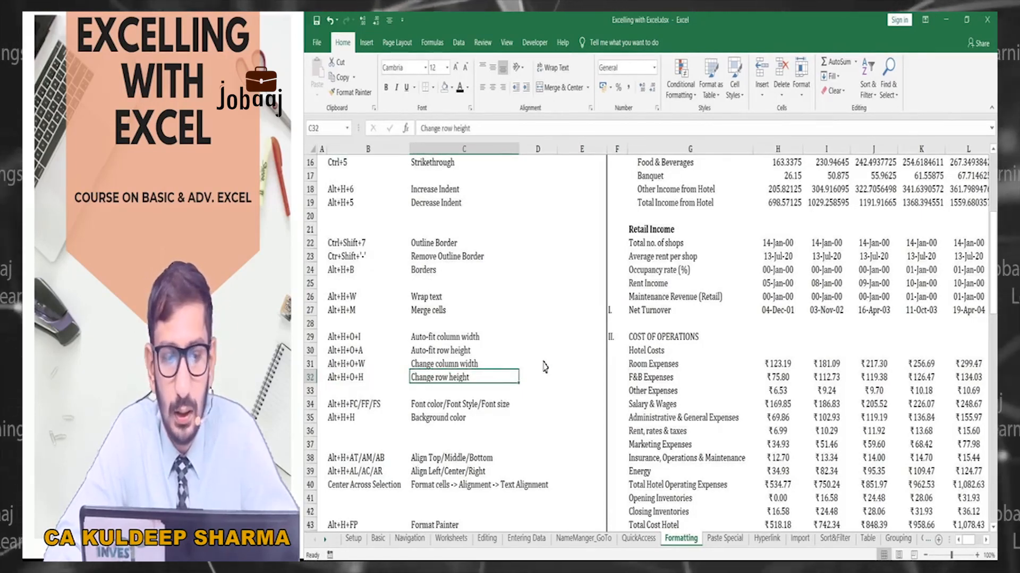
key(Down)
key(Down)
scroll(584, 361, down, 2)
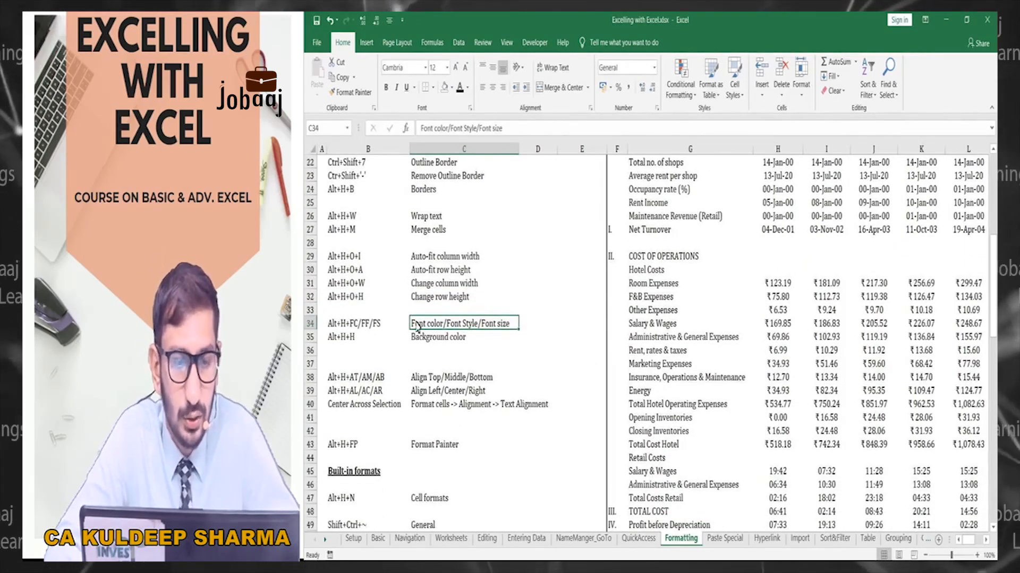
click(348, 325)
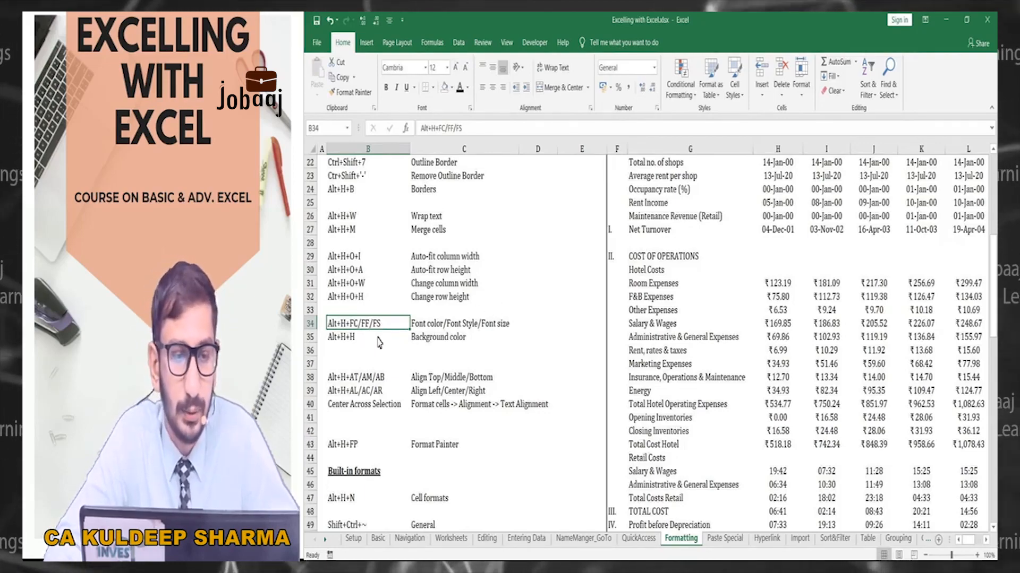
Step: Change the font color of the "COST AND PROFITABILITY STATEMENT" title in cell G6 to the light blue theme color
scroll(536, 288, up, 3)
scroll(536, 288, up, 4)
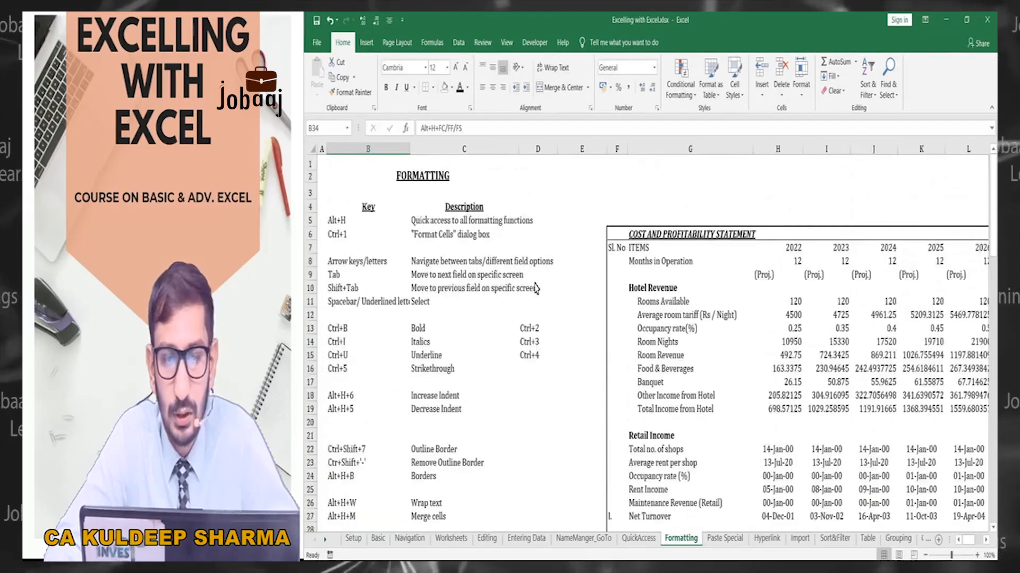
click(648, 233)
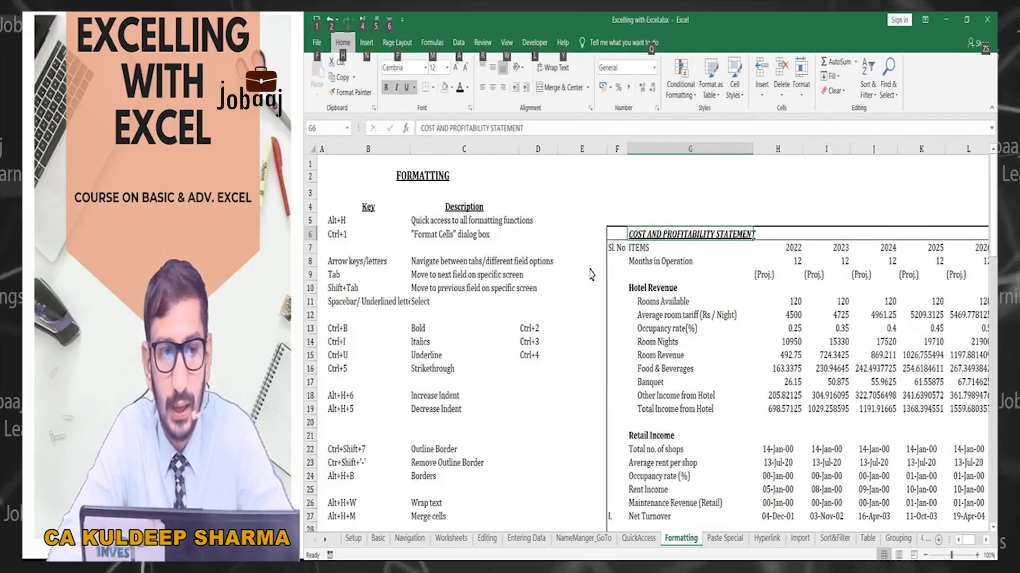
key(alt+h)
key(f)
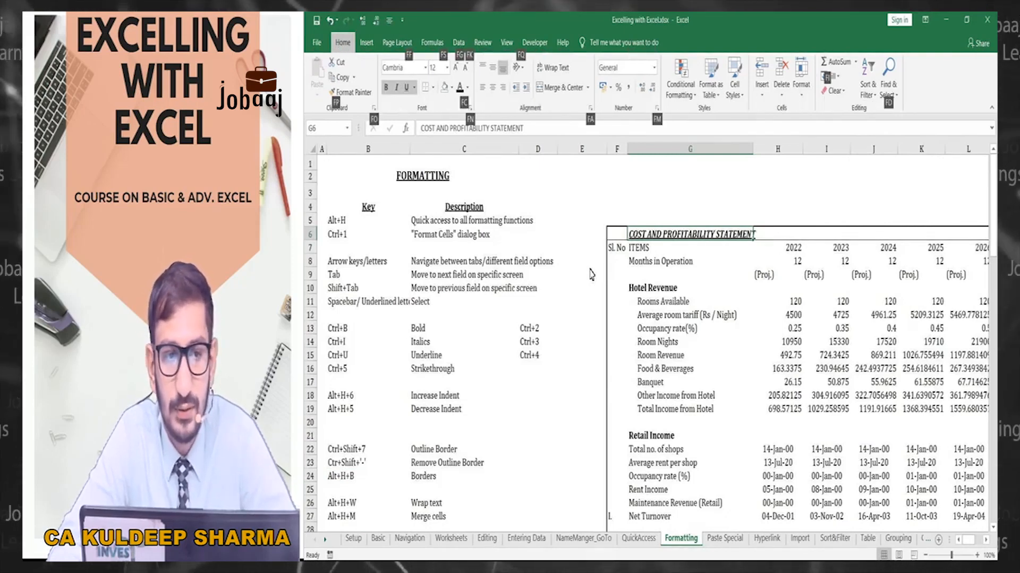
key(c)
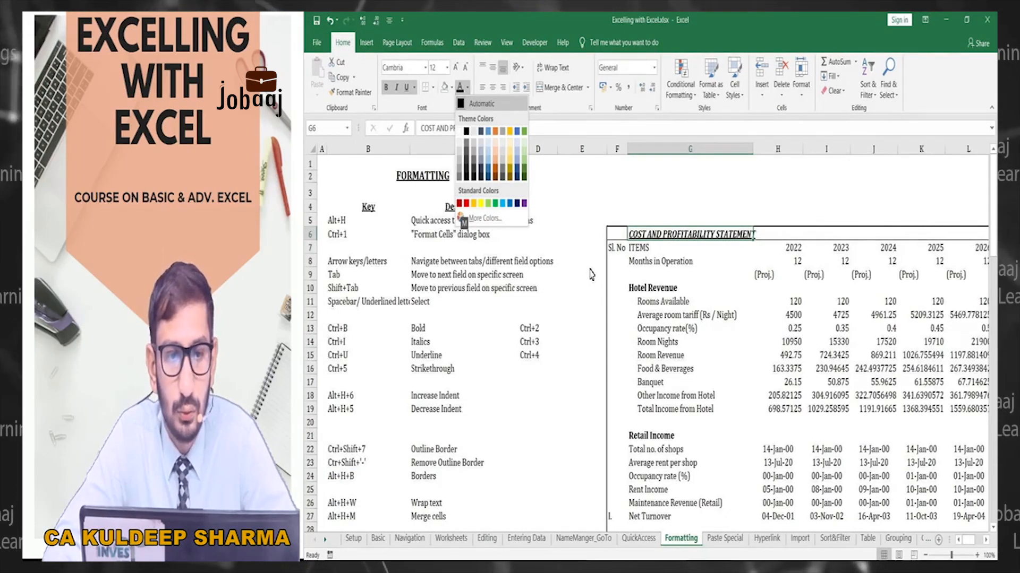
key(Down)
key(Right)
key(Right)
key(Right)
key(Right)
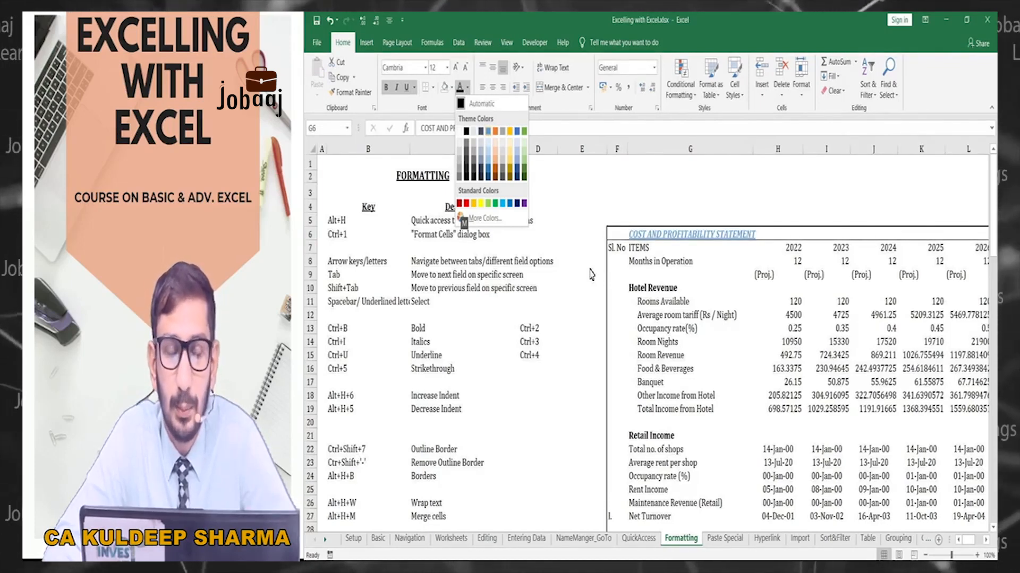
key(Escape)
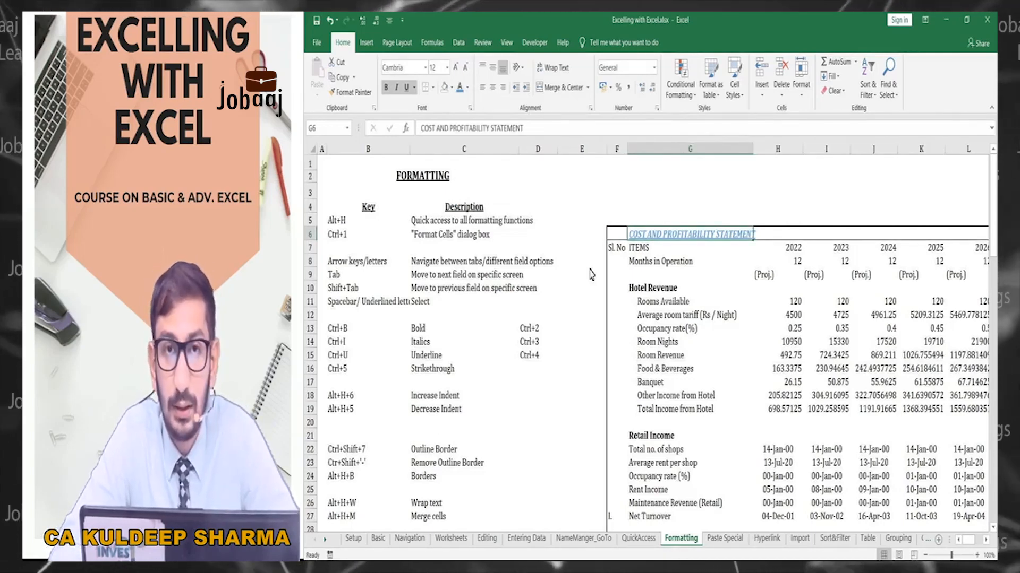
Step: Set the font size of the "COST AND PROFITABILITY STATEMENT" title in cell G6 to 14
key(alt+h)
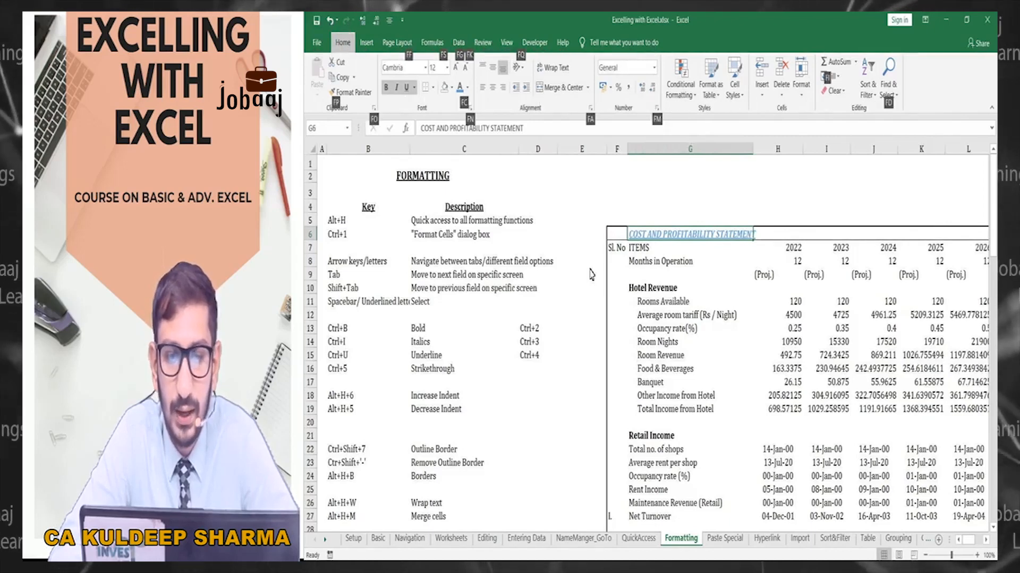
key(f)
key(s)
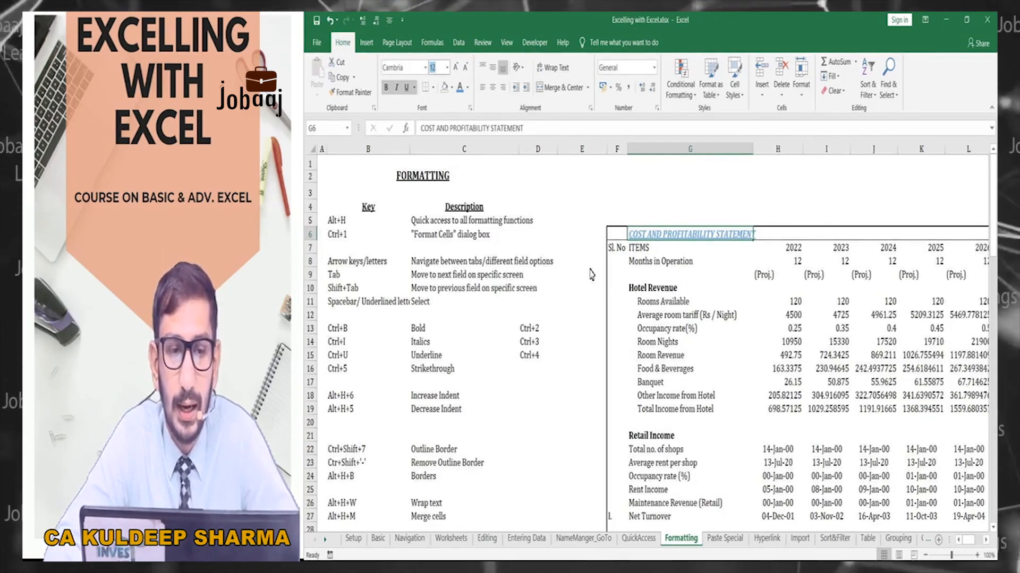
key(alt+Down)
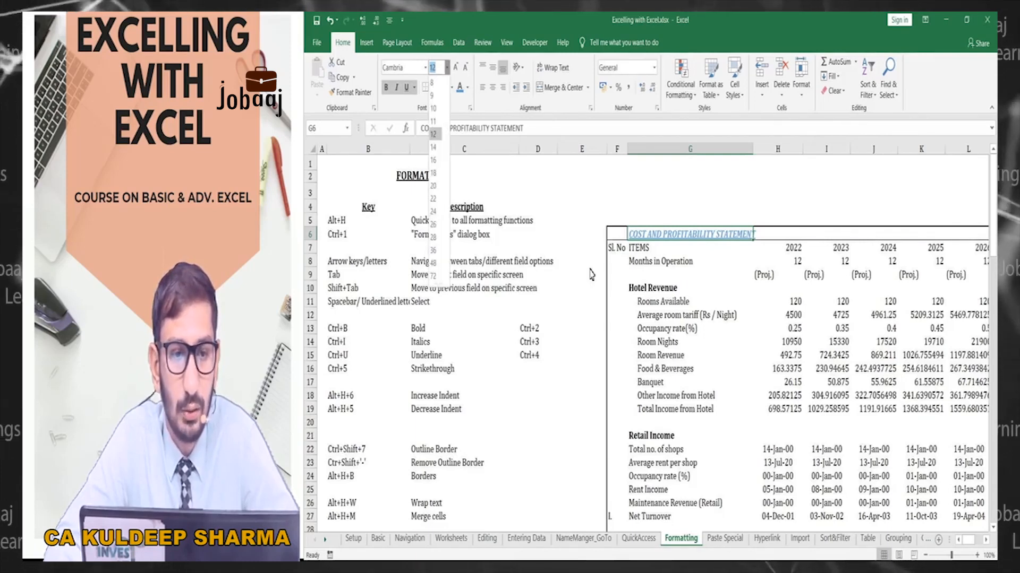
key(Down)
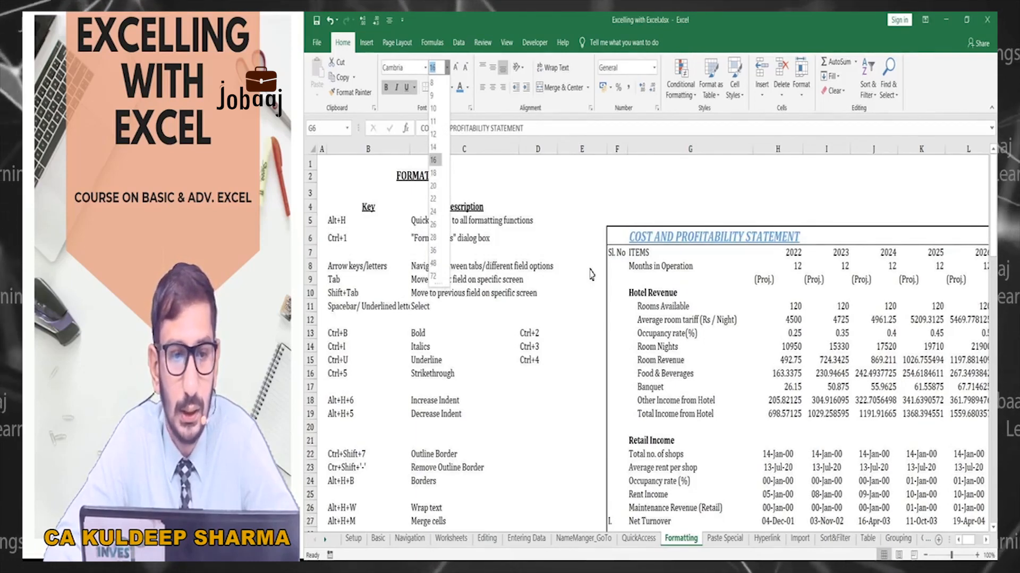
key(Up)
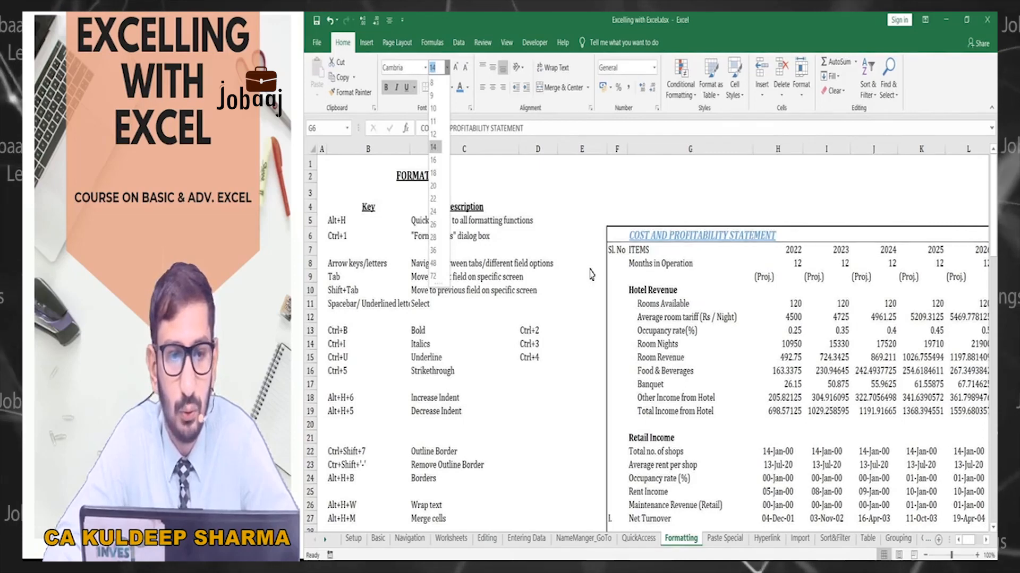
key(Escape)
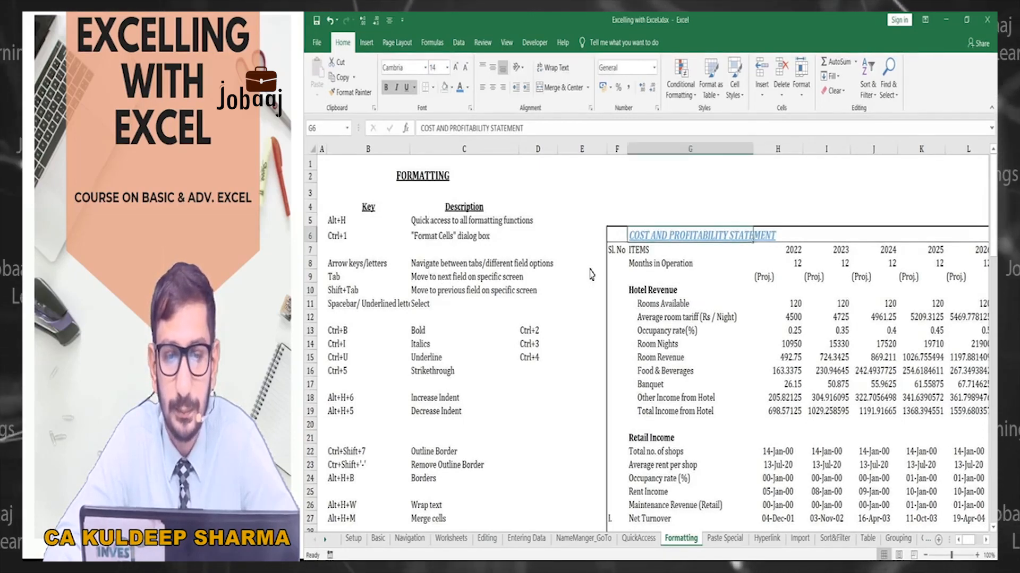
Step: Change the font of the statement title in cell G6 to Candara
key(alt)
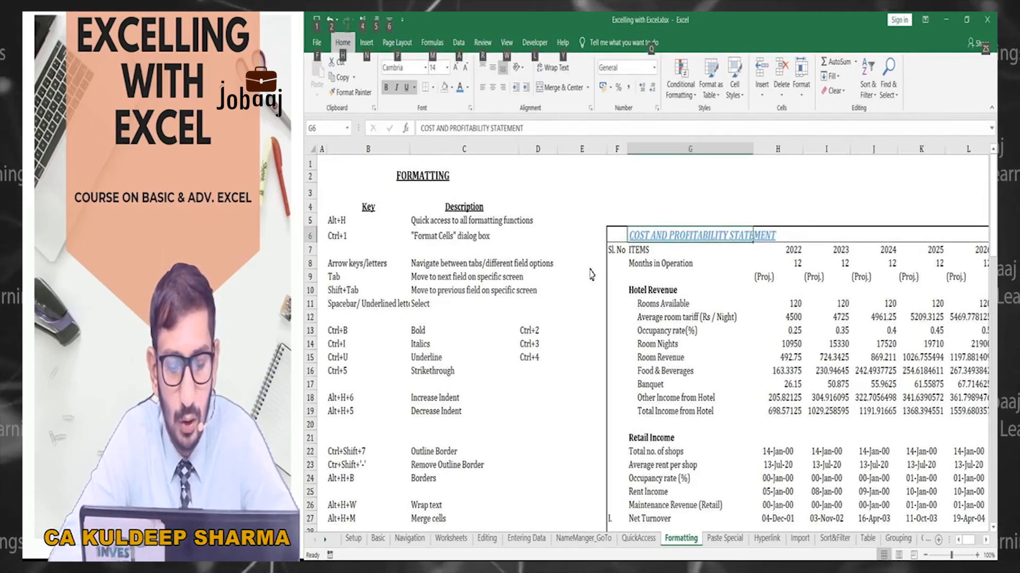
key(h)
key(f)
key(f)
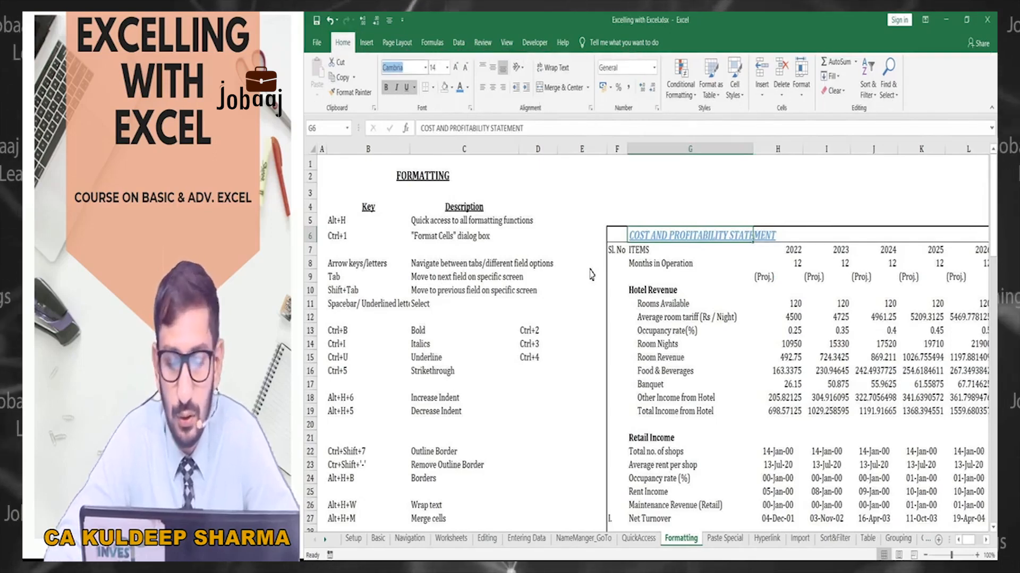
key(alt+Down)
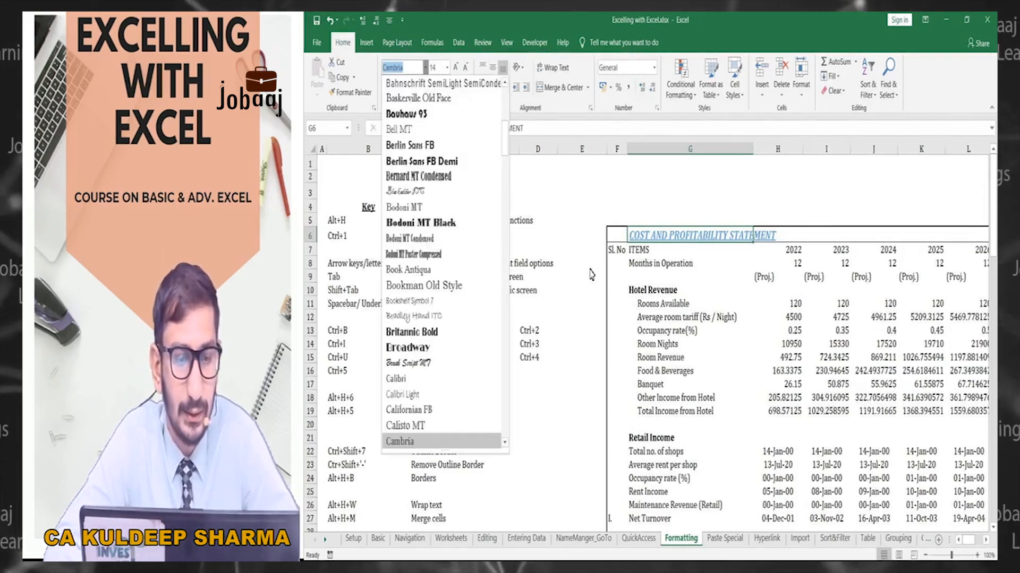
key(Down)
key(Down)
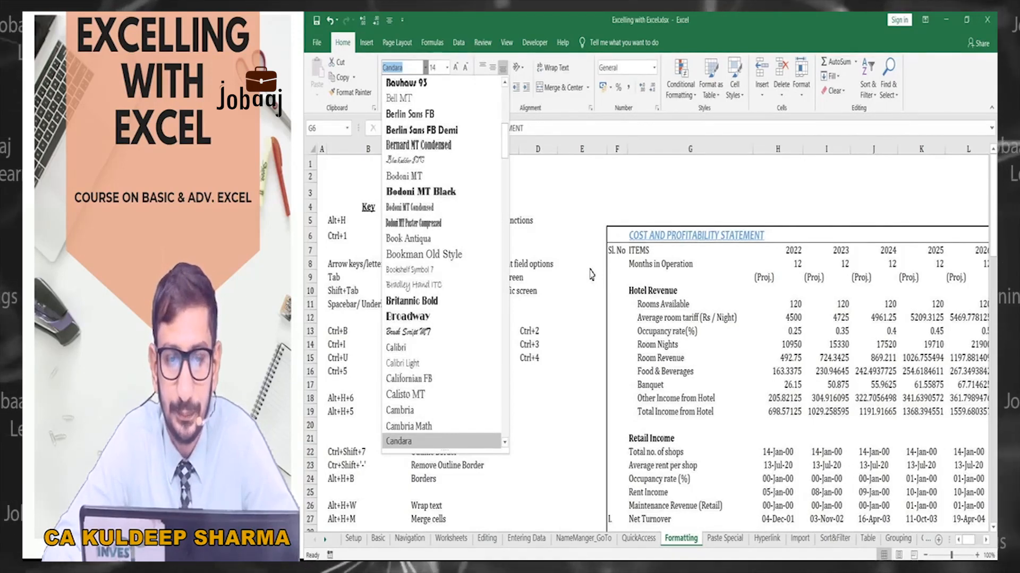
key(Return)
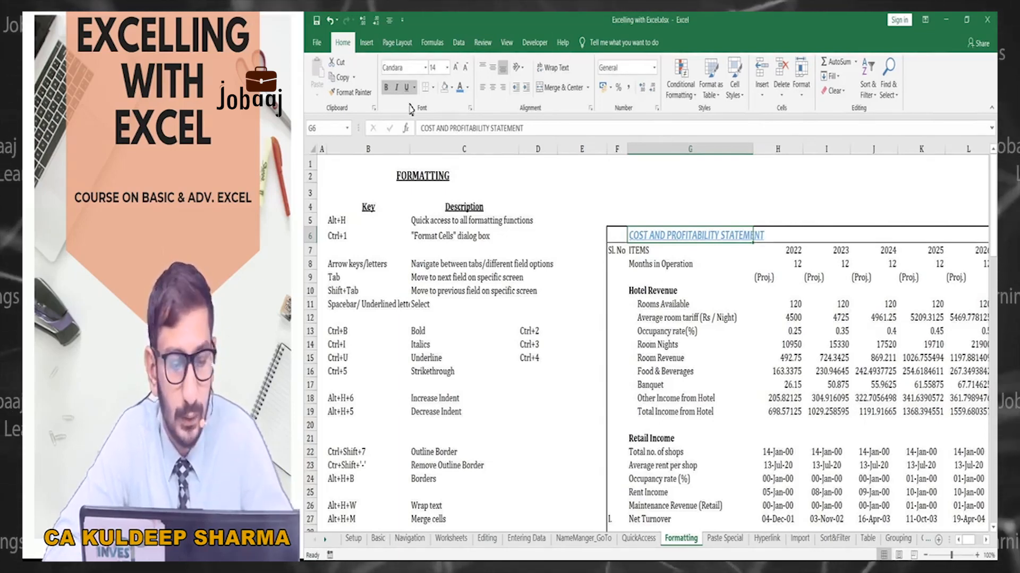
Step: Try the Candara Light and Castellar fonts for the G6 title in the Format Cells font settings, and cancel without applying them
key(ctrl+1)
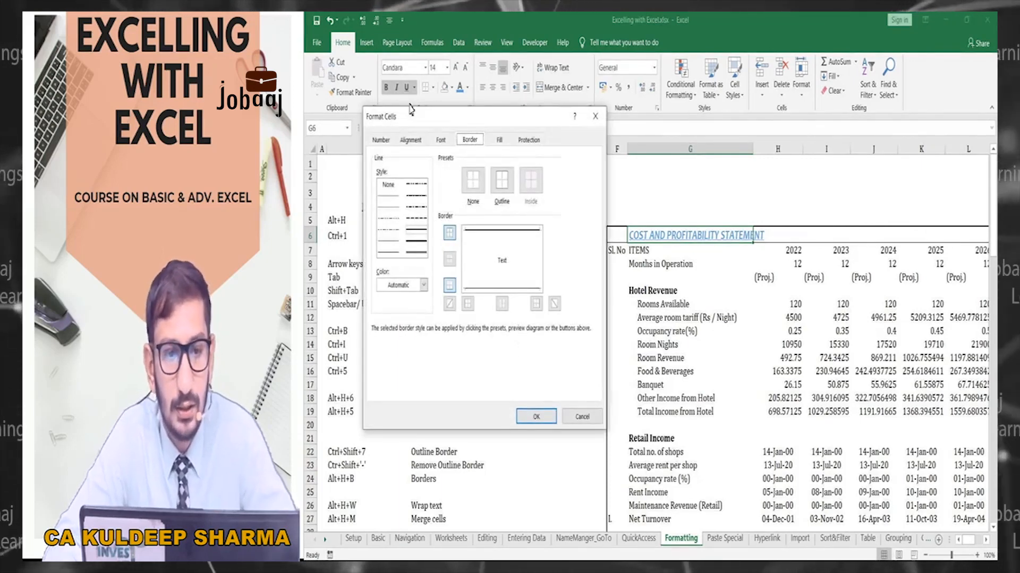
key(f)
key(f)
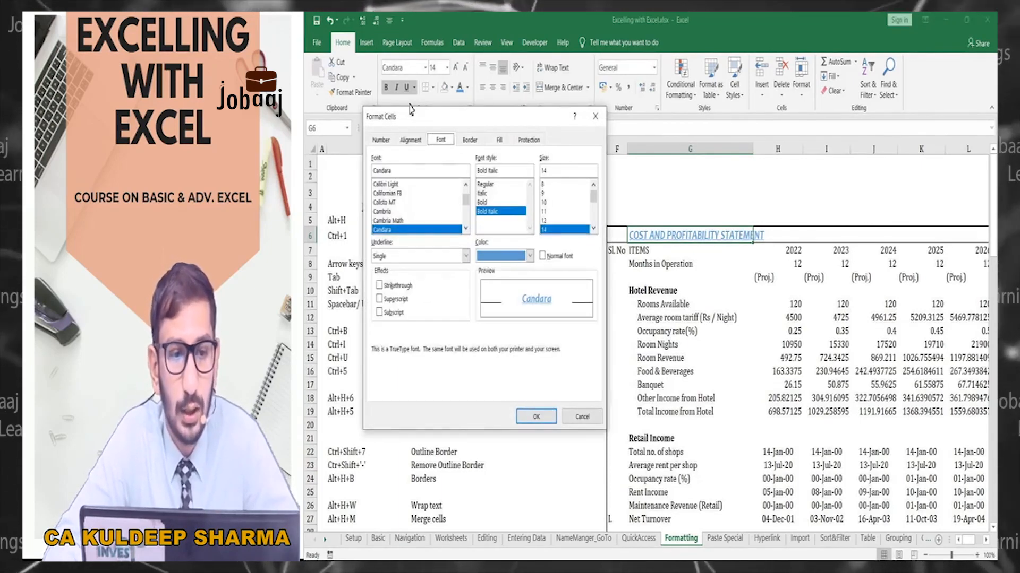
key(Tab)
key(Down)
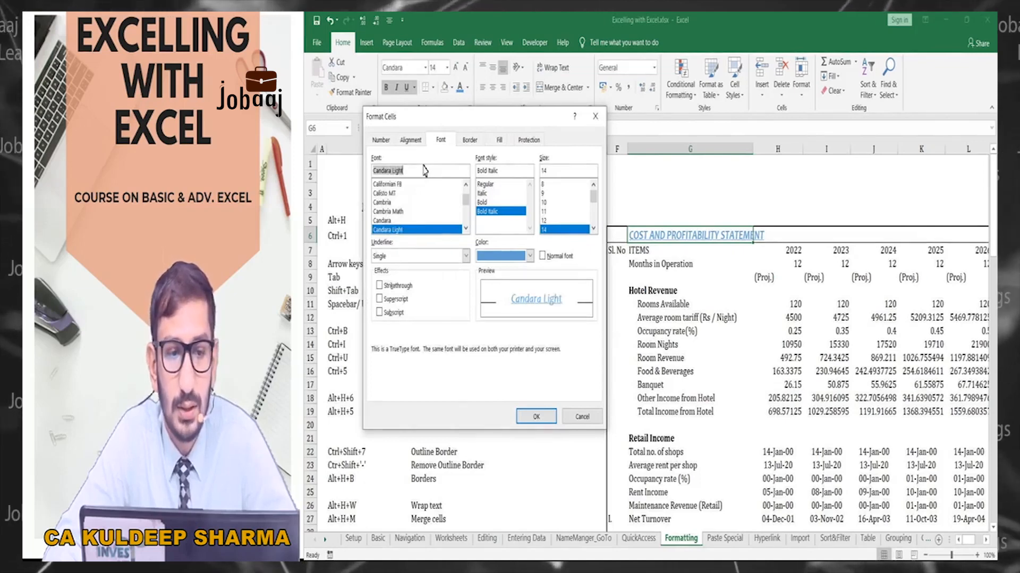
key(Down)
key(Tab)
key(Tab)
key(Tab)
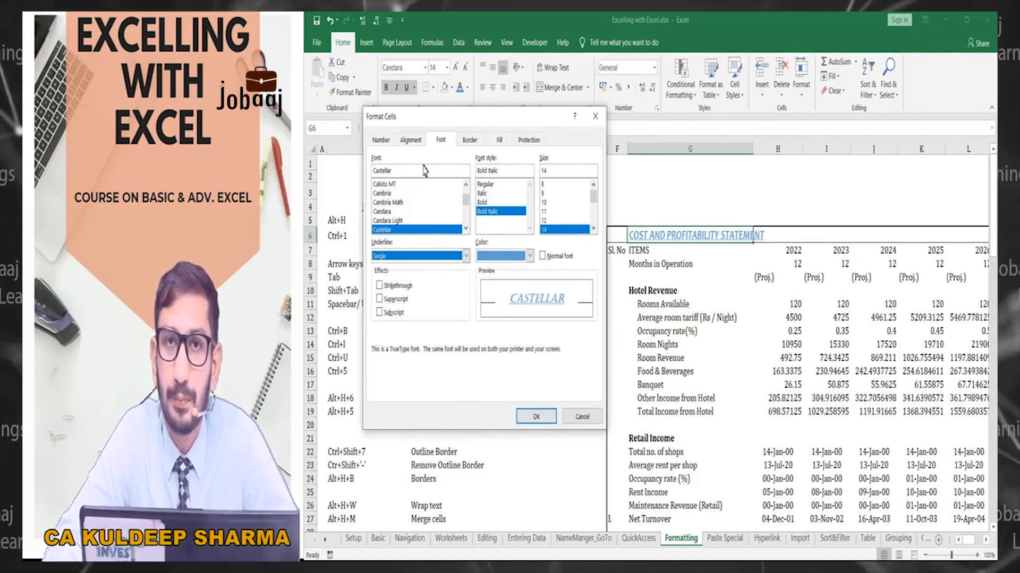
key(Escape)
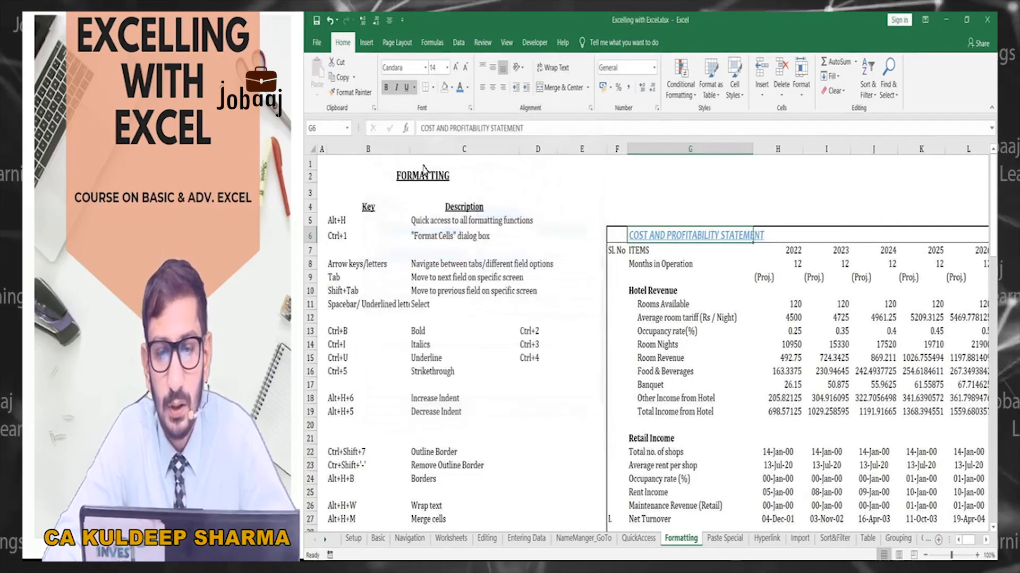
Step: Examine the background color entry in the shortcut list and compare it with the statement's title row
key(Left)
key(Right)
scroll(558, 340, down, 7)
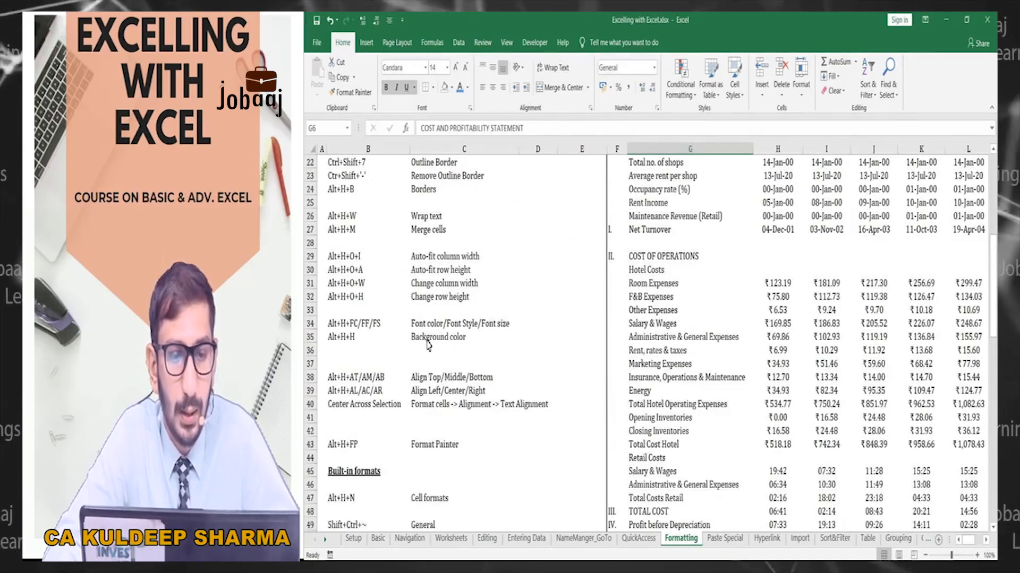
click(427, 340)
key(Left)
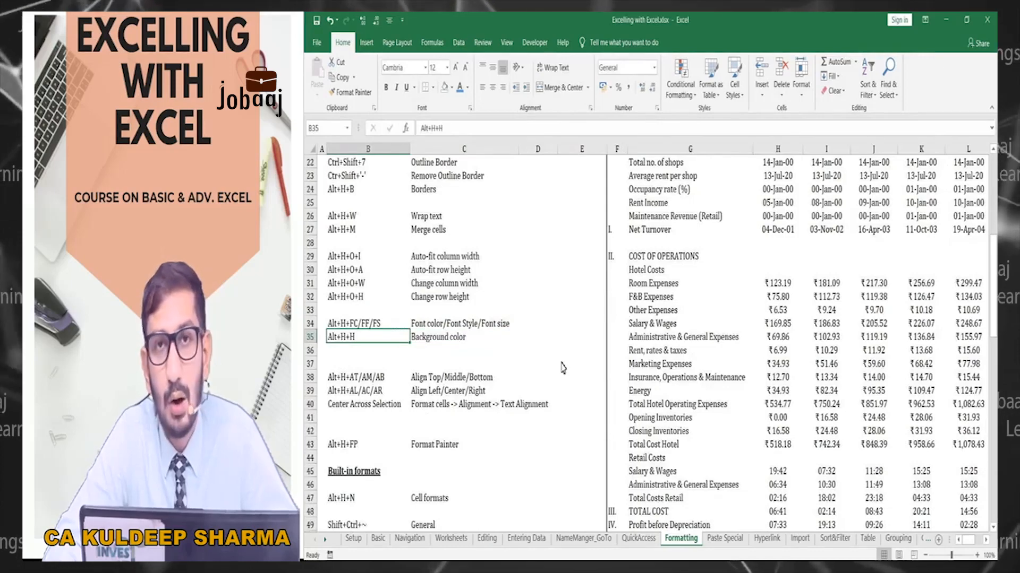
scroll(676, 328, up, 7)
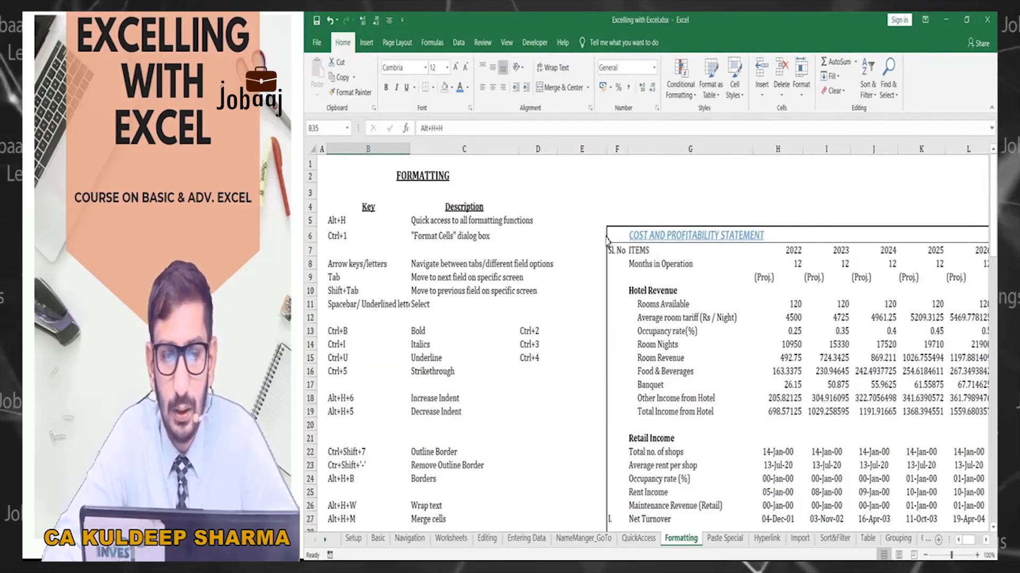
scroll(442, 455, down, 4)
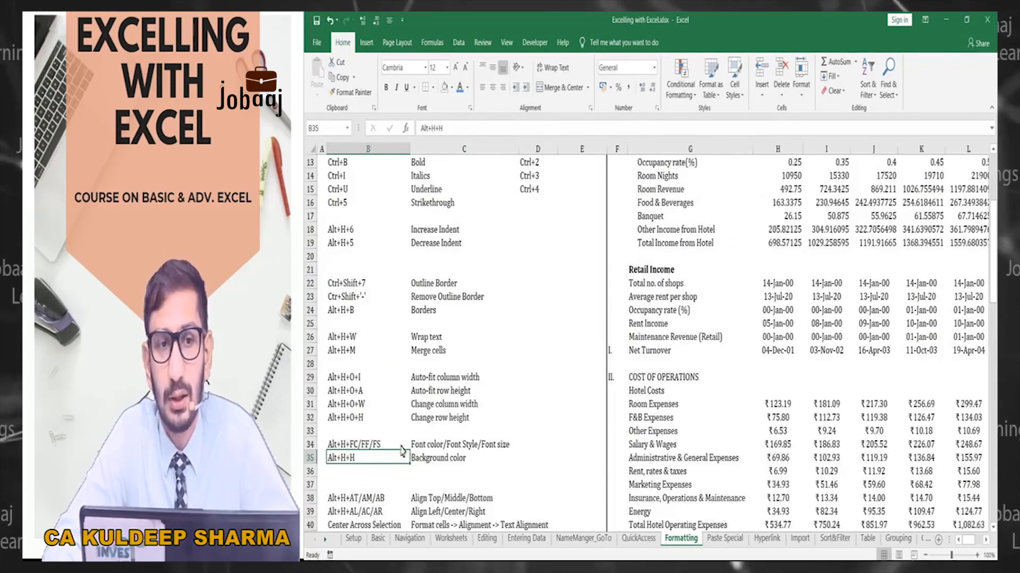
scroll(563, 293, up, 4)
Step: Fill the statement's title row, cells F6:O6, with the lightest tint of the gray theme color
click(616, 236)
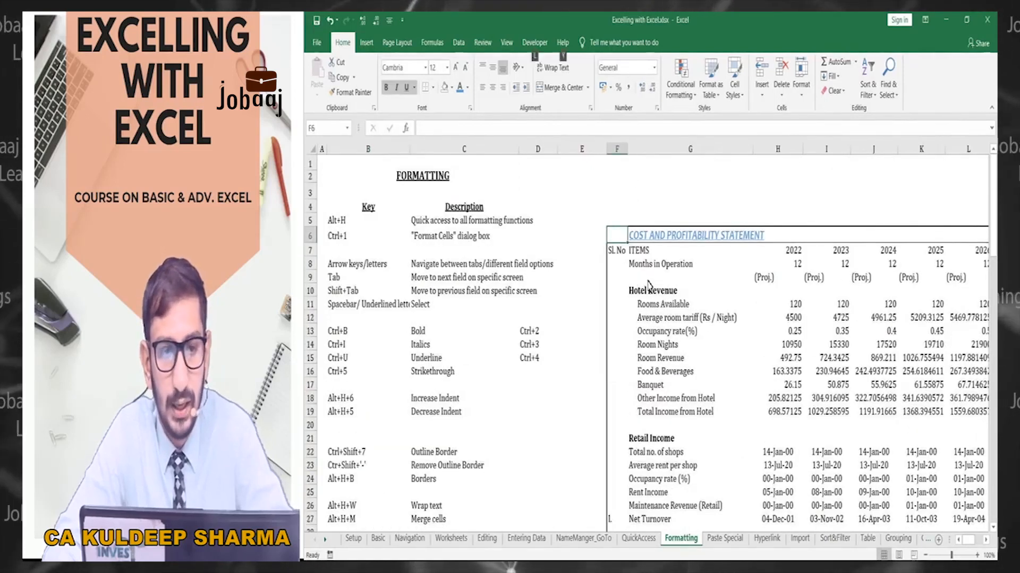
key(h)
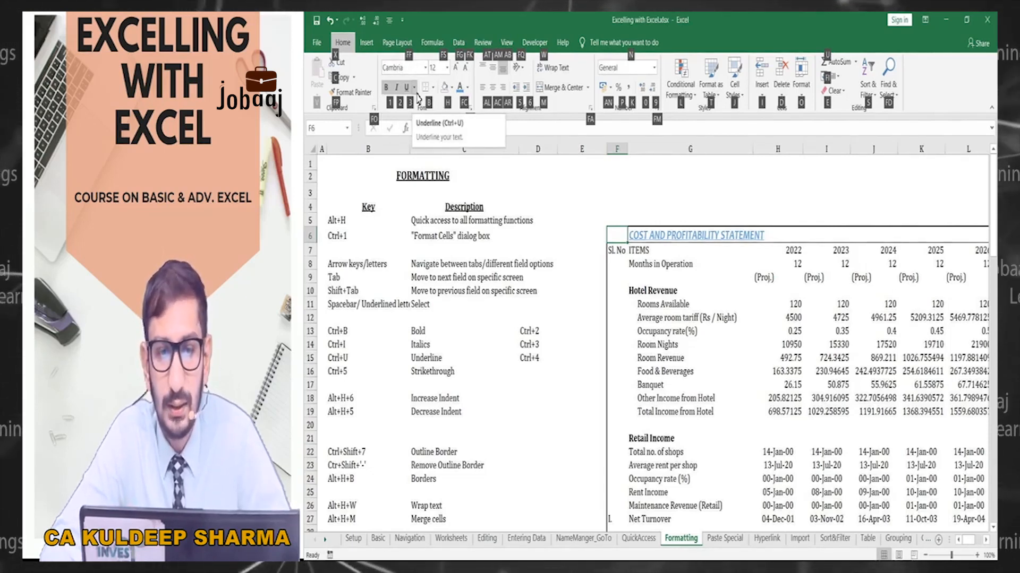
key(alt)
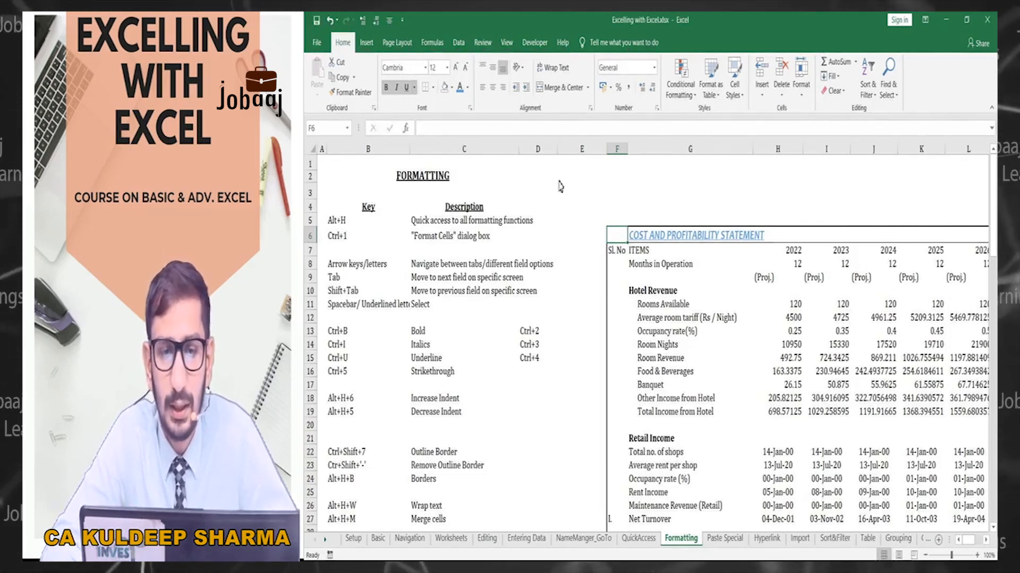
drag(616, 235, 988, 235)
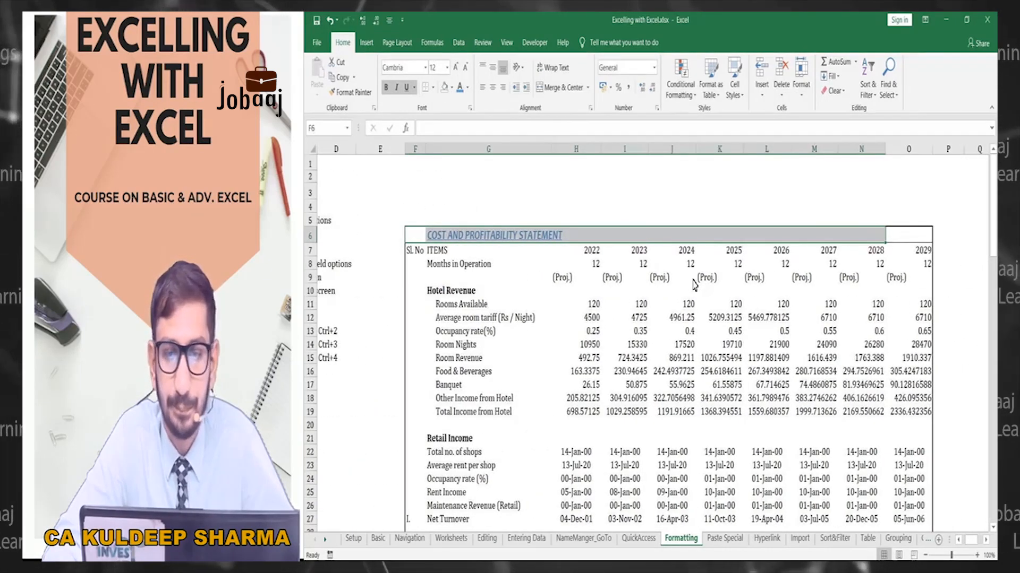
key(shift+Right)
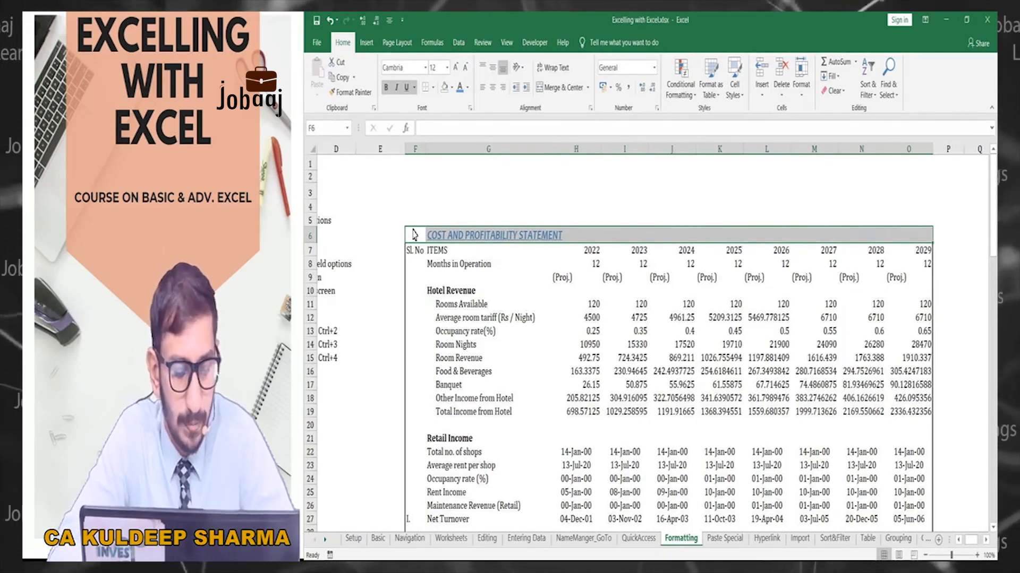
key(alt)
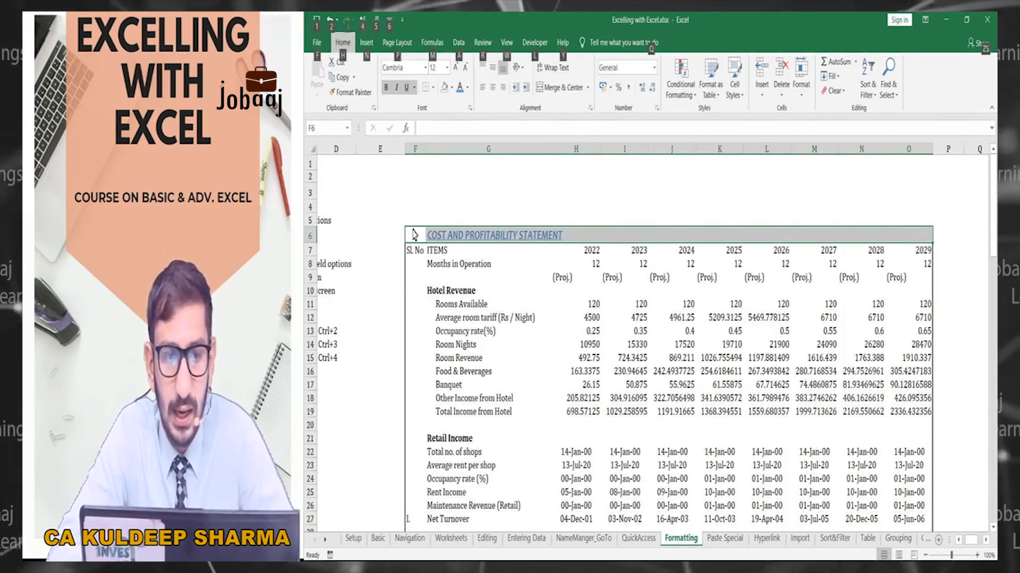
key(h)
key(h)
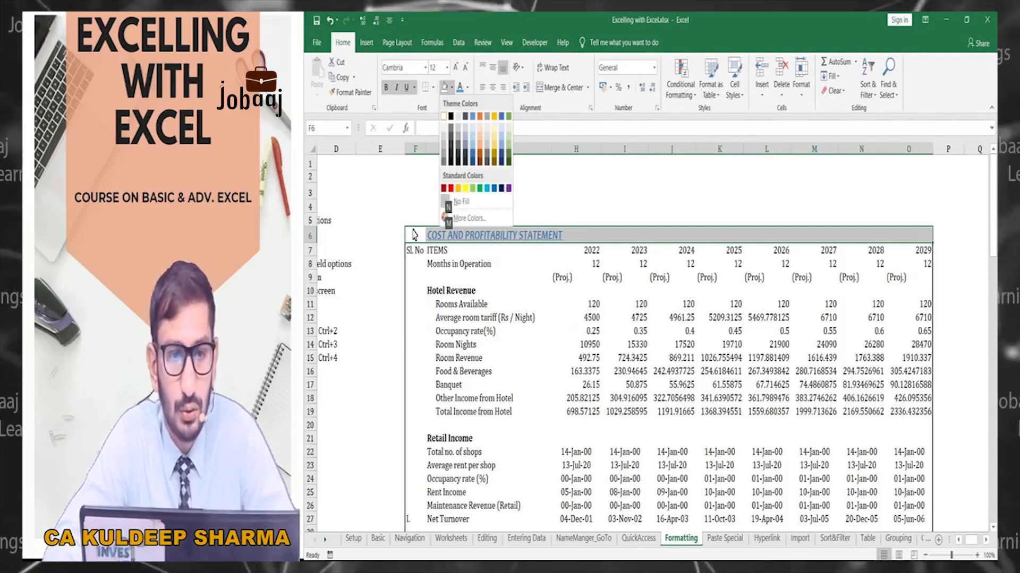
key(Down)
key(Down)
key(Up)
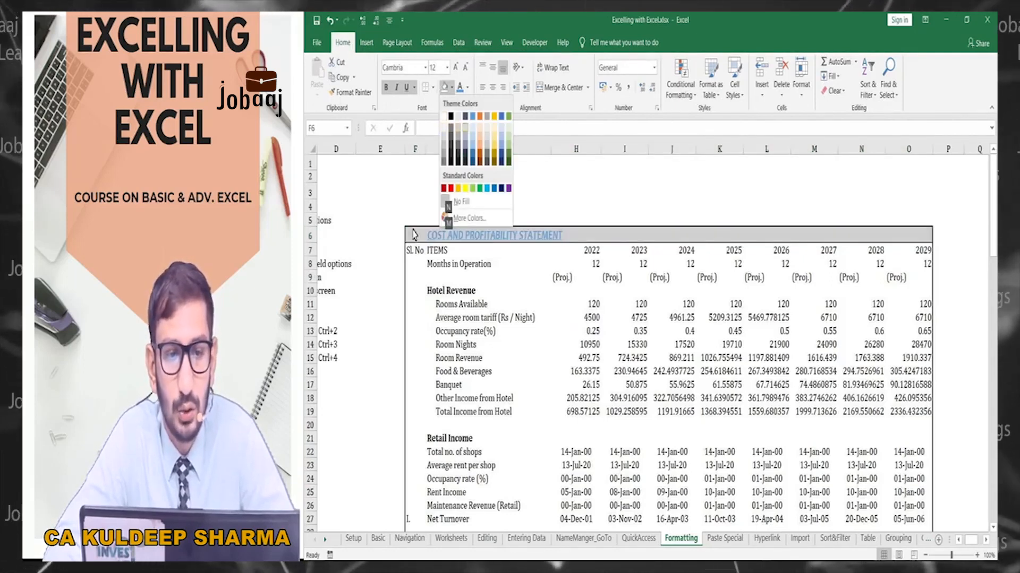
key(Right)
key(Right)
key(Right)
key(Right)
key(Right)
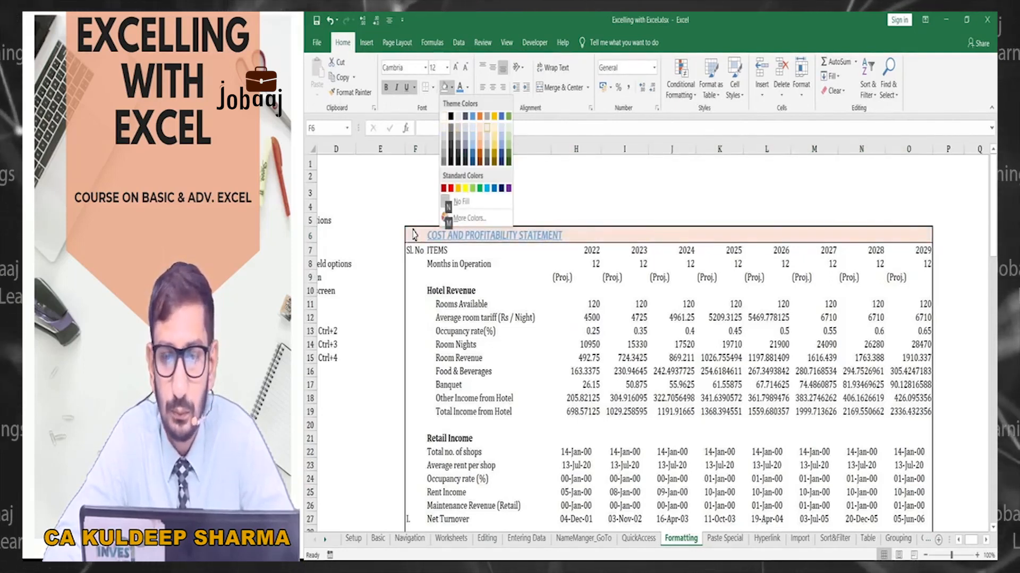
key(Left)
key(Left)
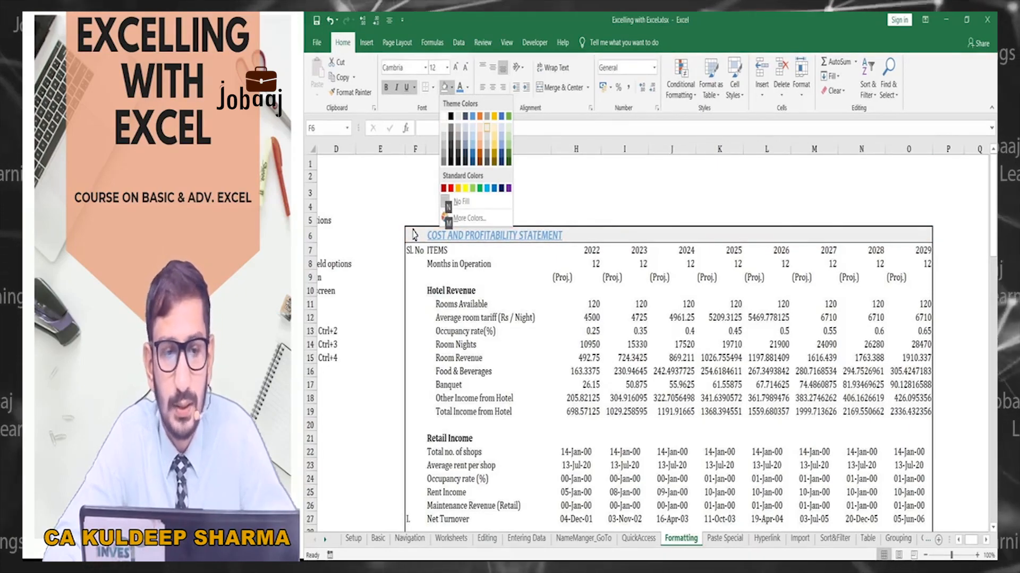
key(Escape)
Step: Review the title row's background fill across the statement's columns and look over the rest of the sheet
key(Home)
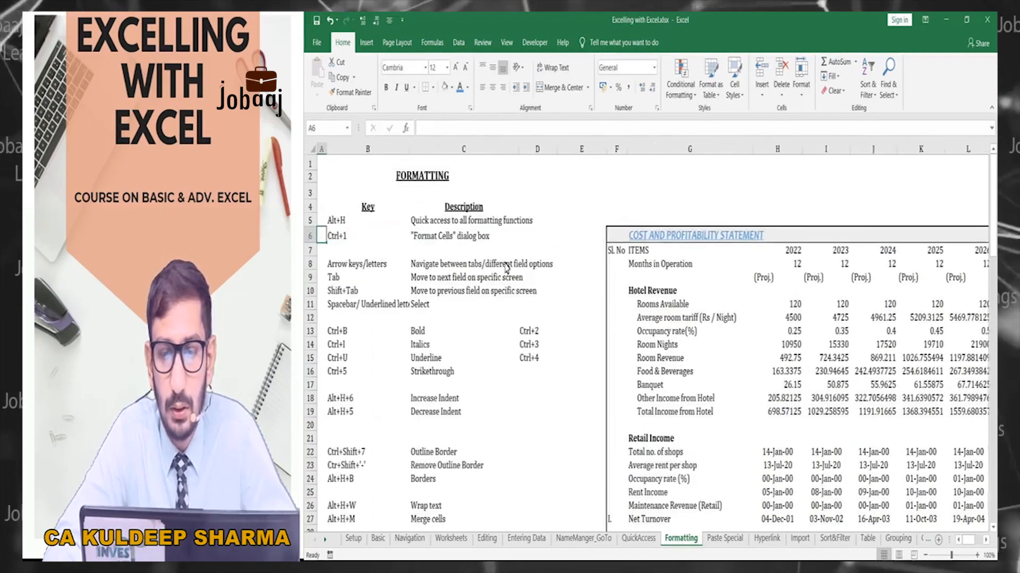
key(Right)
key(Right)
key(Right)
key(Right)
key(Right)
key(Right)
scroll(531, 304, down, 3)
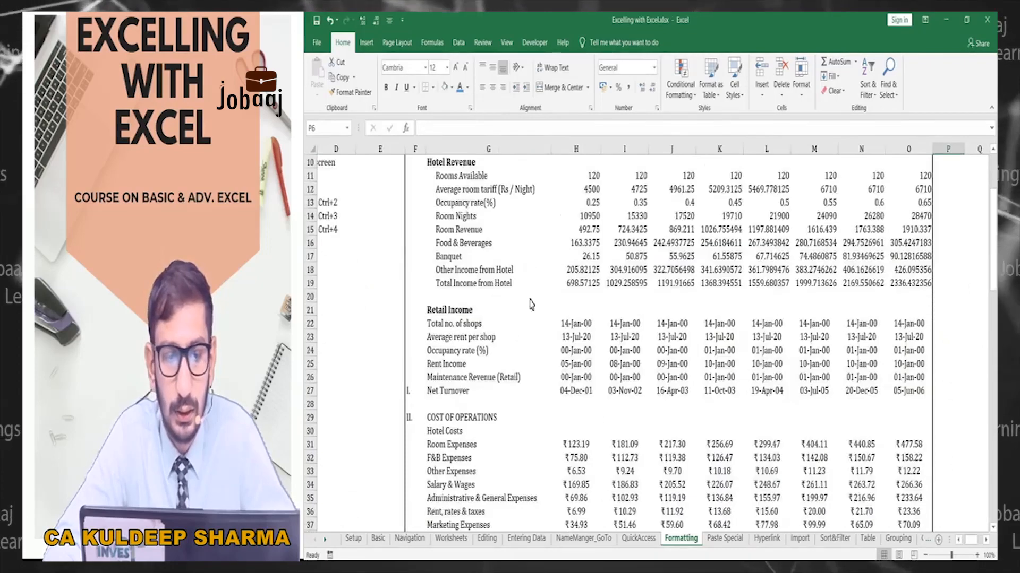
scroll(532, 304, down, 8)
scroll(510, 284, up, 11)
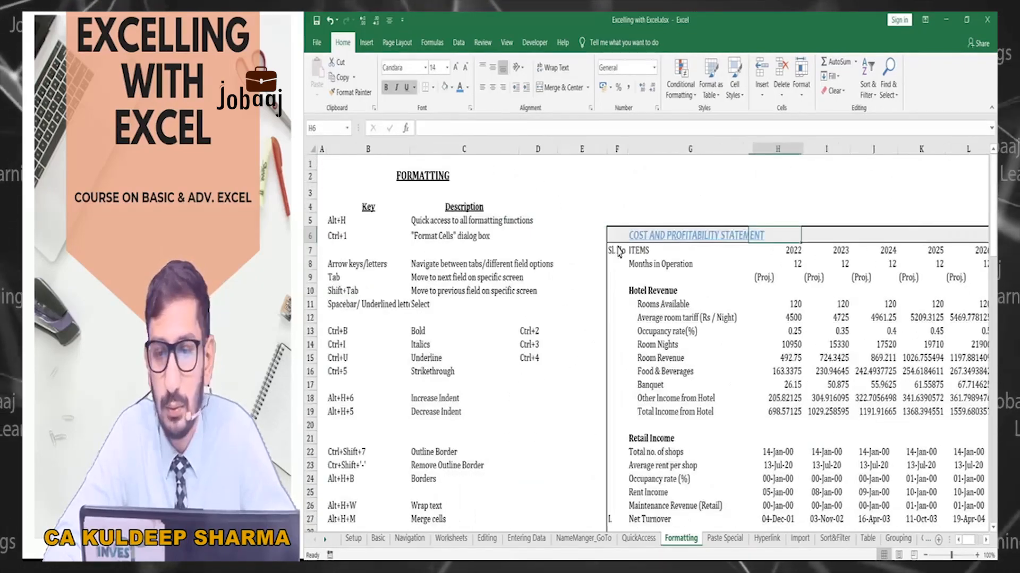
key(Right)
key(Right)
key(Right)
key(Right)
key(Right)
key(Right)
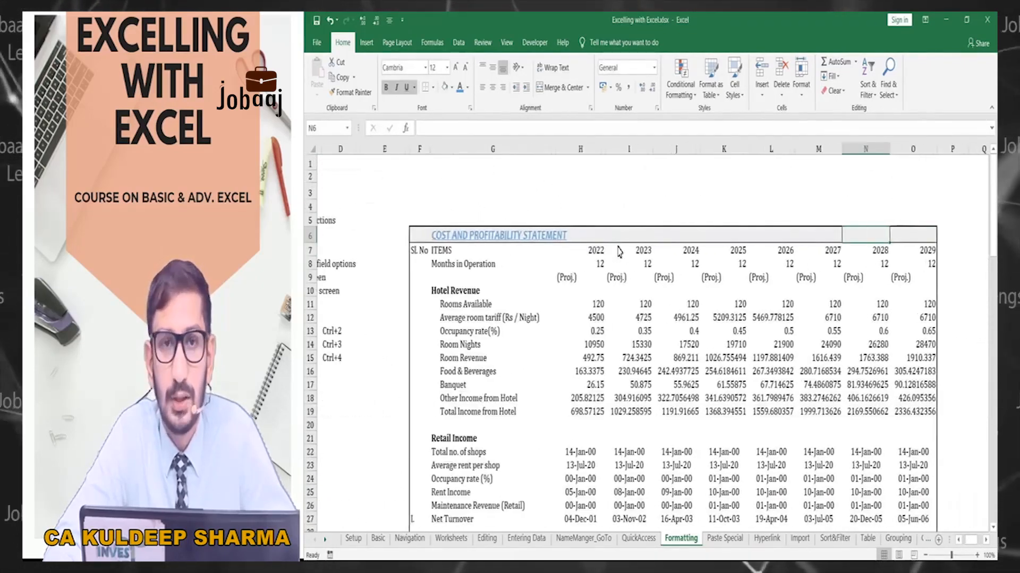
key(Home)
scroll(569, 256, down, 6)
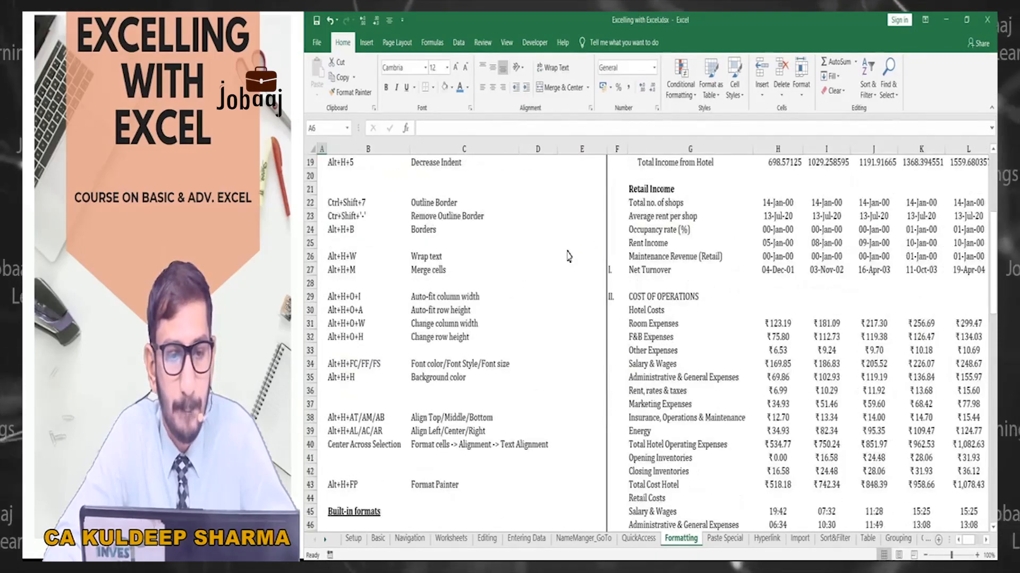
Step: Increase the height of the statement's title row 6 and select the title in G6
scroll(568, 257, down, 3)
click(442, 300)
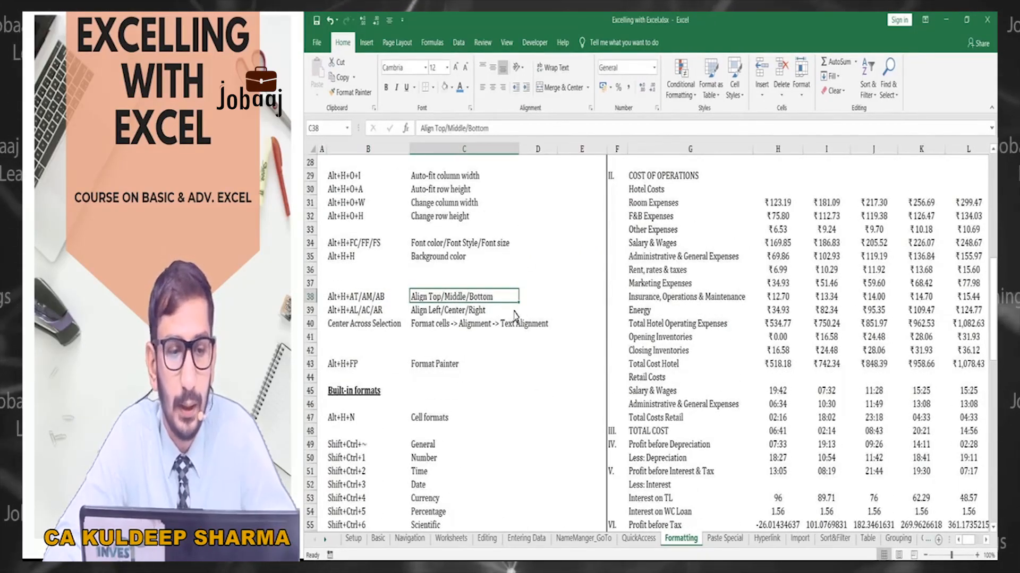
scroll(514, 314, up, 3)
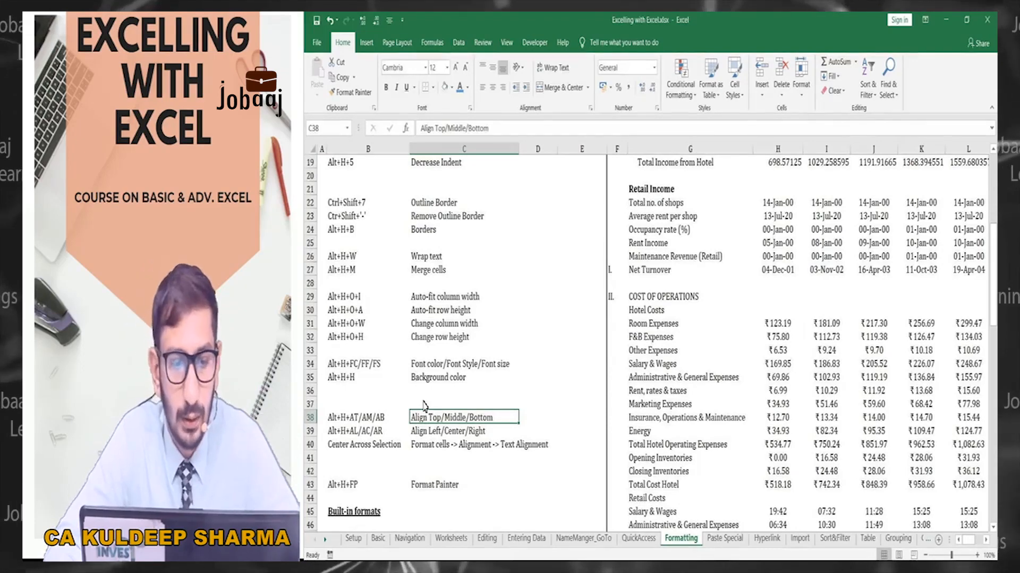
scroll(533, 389, up, 6)
click(614, 236)
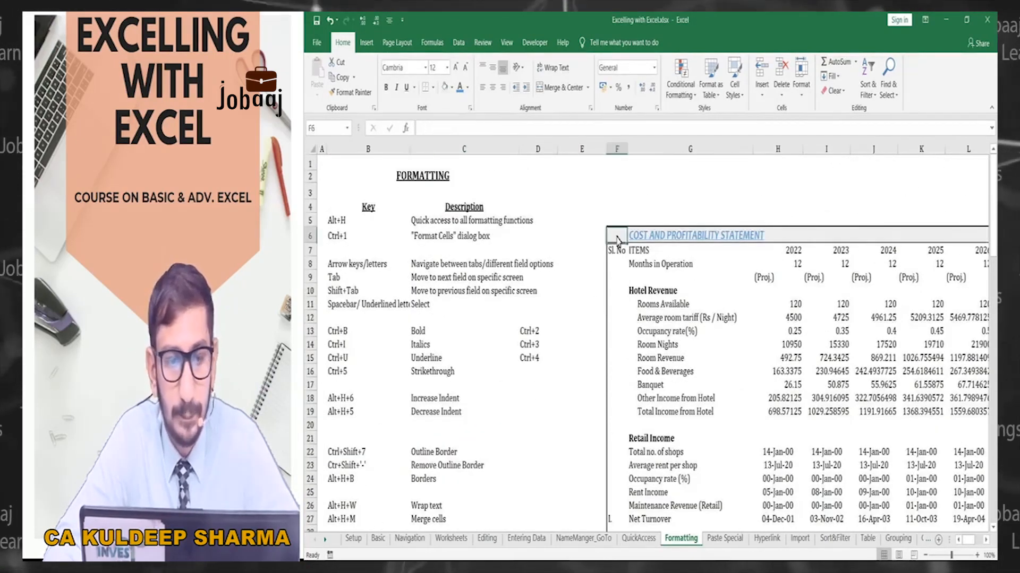
drag(313, 246, 314, 262)
click(641, 252)
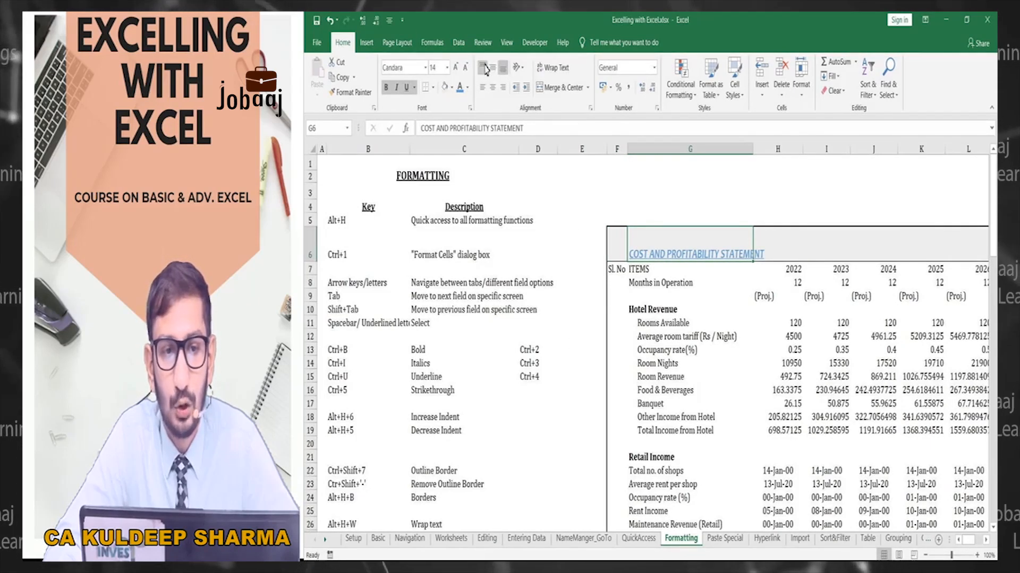
Step: Align the G6 title to the top of its cell
scroll(478, 242, down, 5)
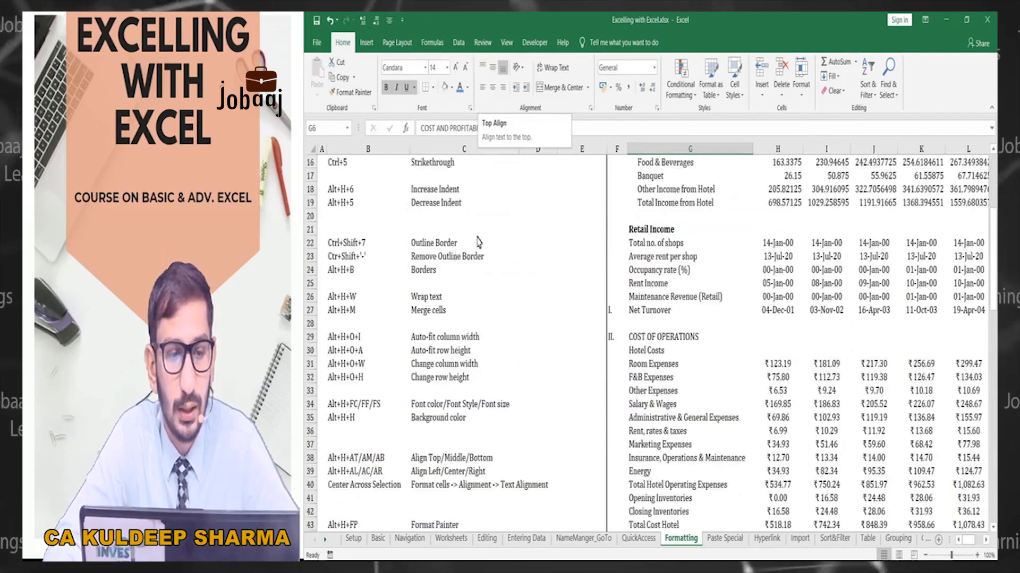
scroll(387, 341, down, 2)
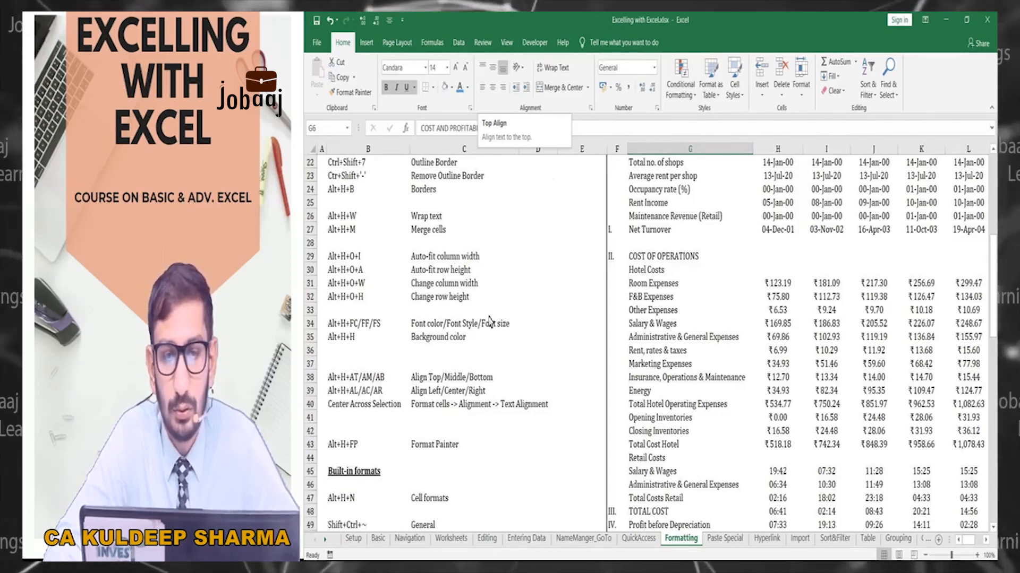
scroll(374, 383, up, 7)
key(alt)
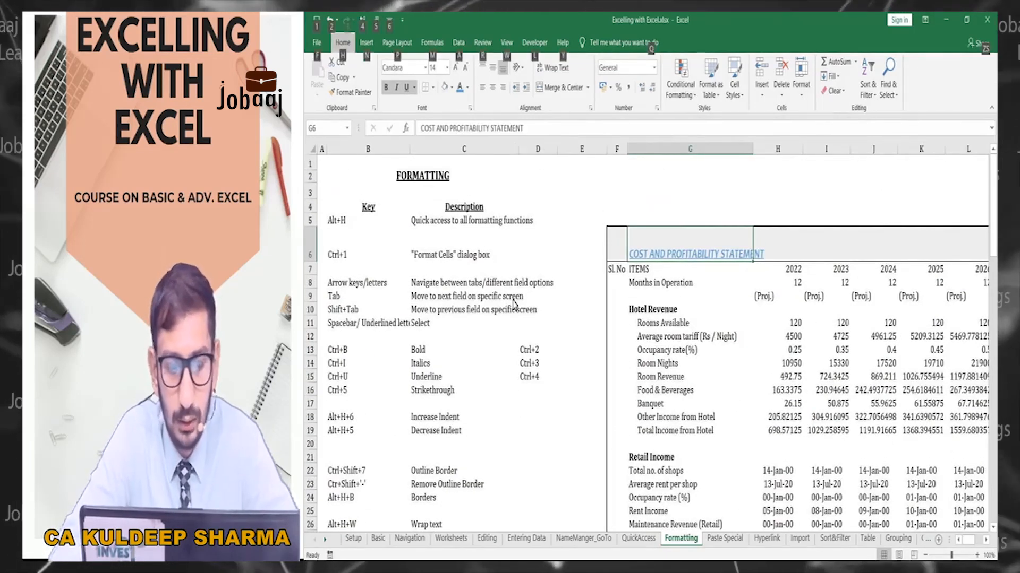
key(h)
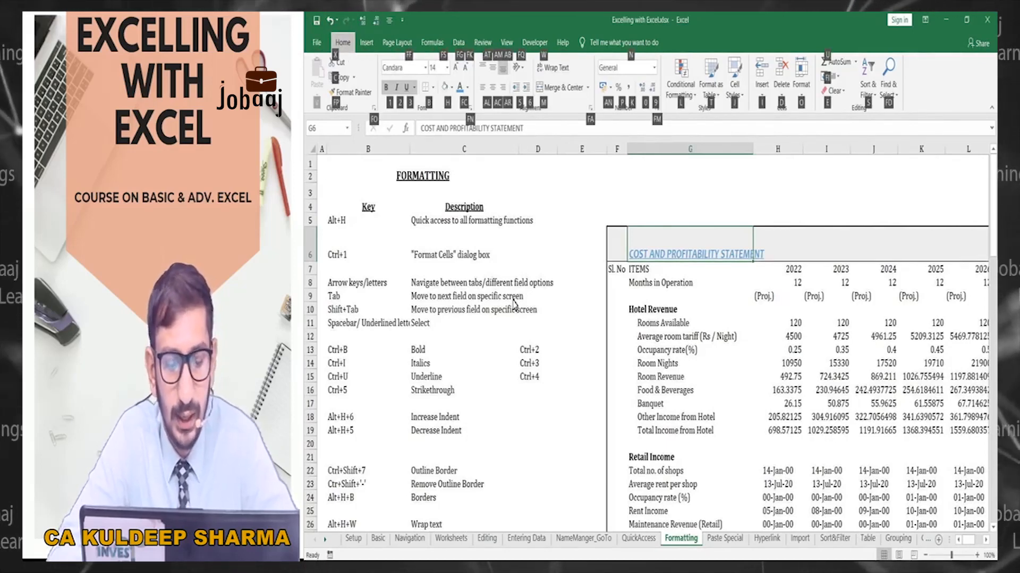
key(a)
key(t)
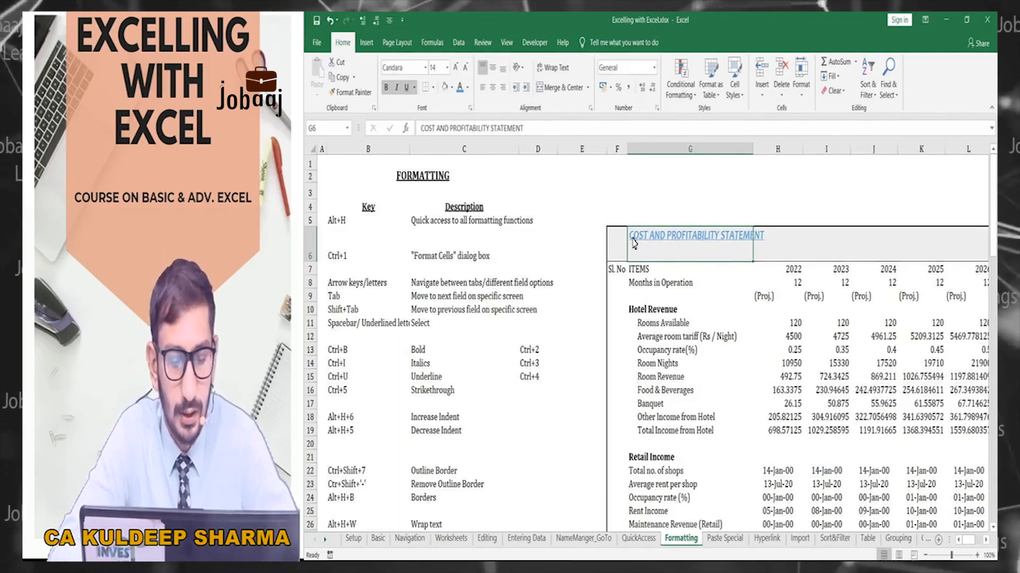
Step: Align the G6 title vertically to the middle of its cell
key(alt)
key(h)
key(a)
key(m)
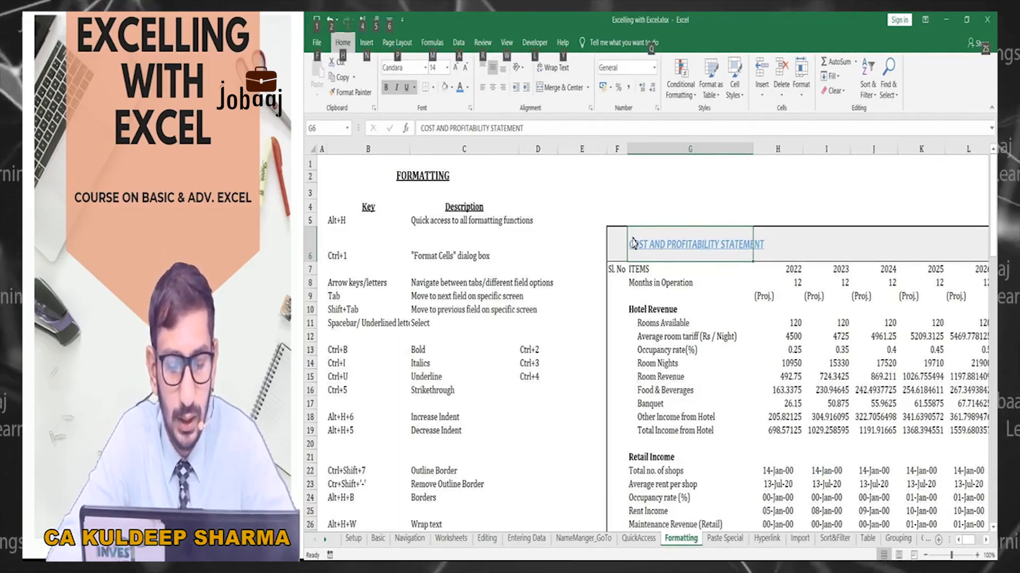
key(a)
key(b)
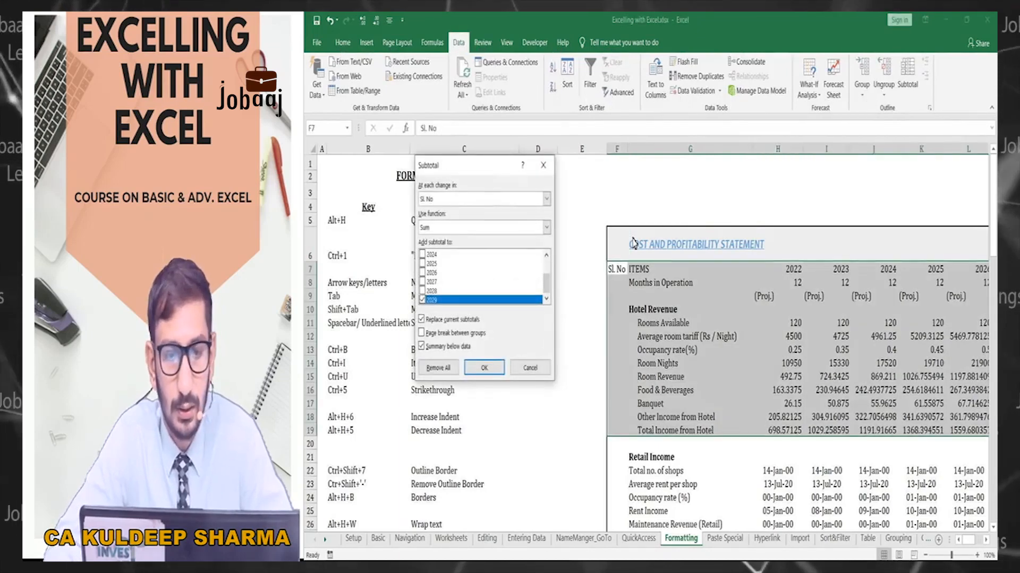
key(Escape)
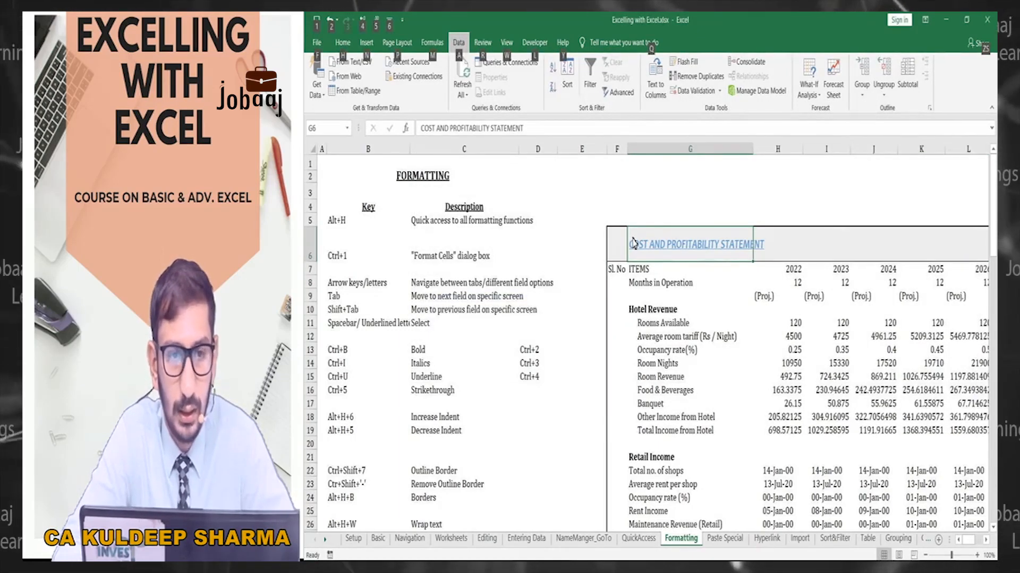
Step: Align the G6 title to the bottom of its cell
key(h)
key(a)
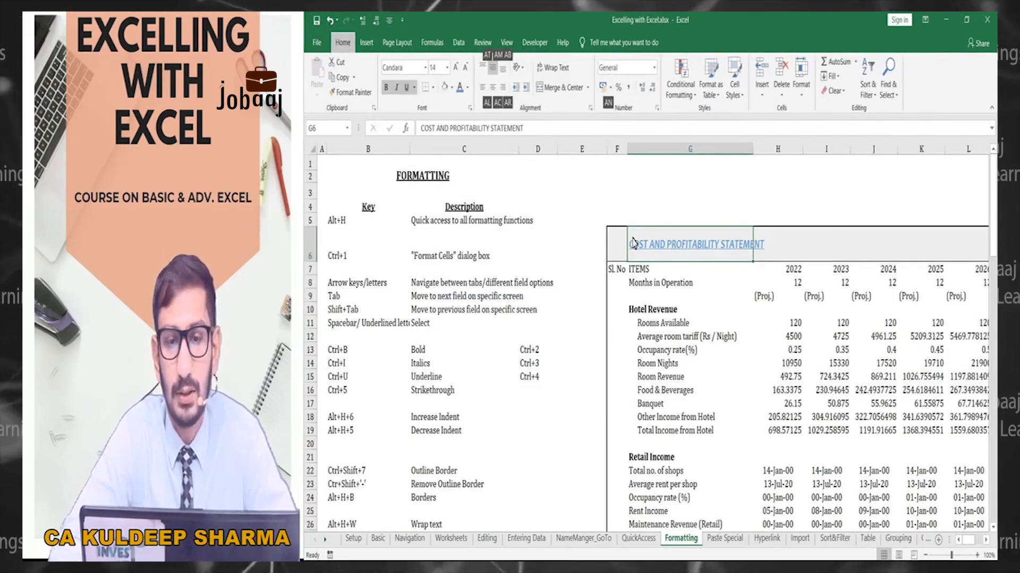
key(b)
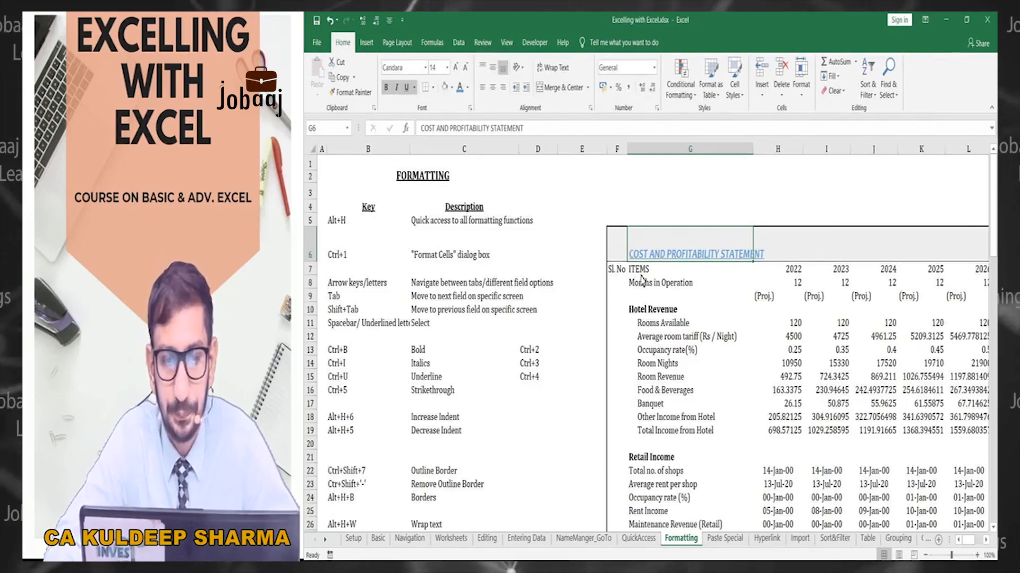
Step: Check the left/center/right alignment entry in the shortcut list, and center the G6 title horizontally in its cell
click(612, 262)
scroll(476, 283, down, 7)
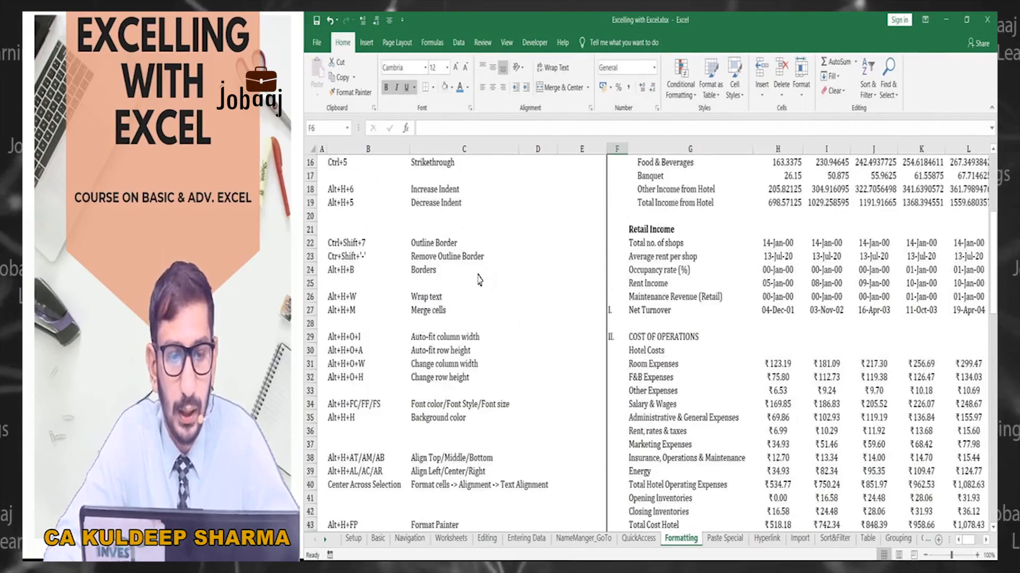
scroll(477, 283, down, 2)
click(435, 311)
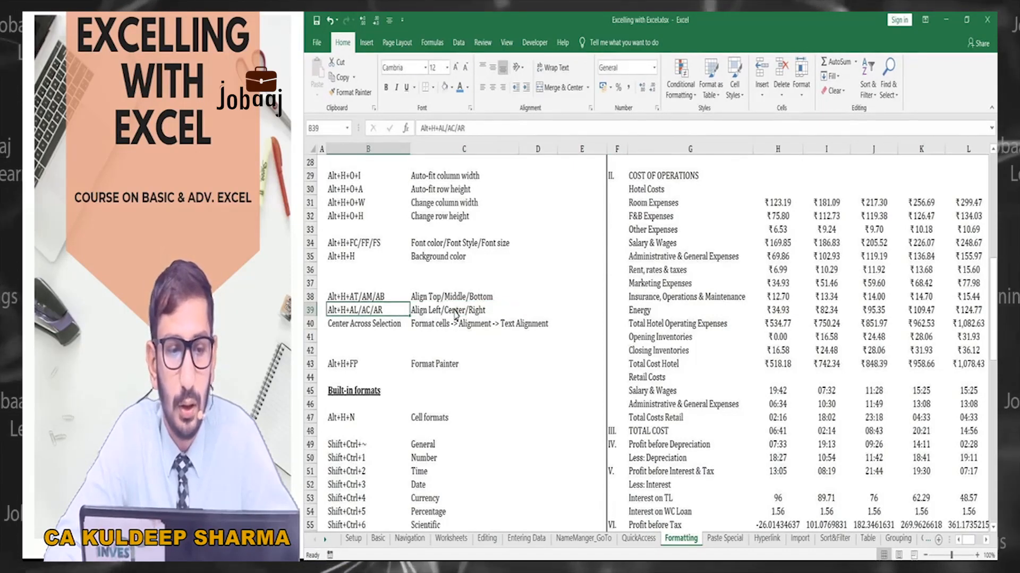
click(388, 311)
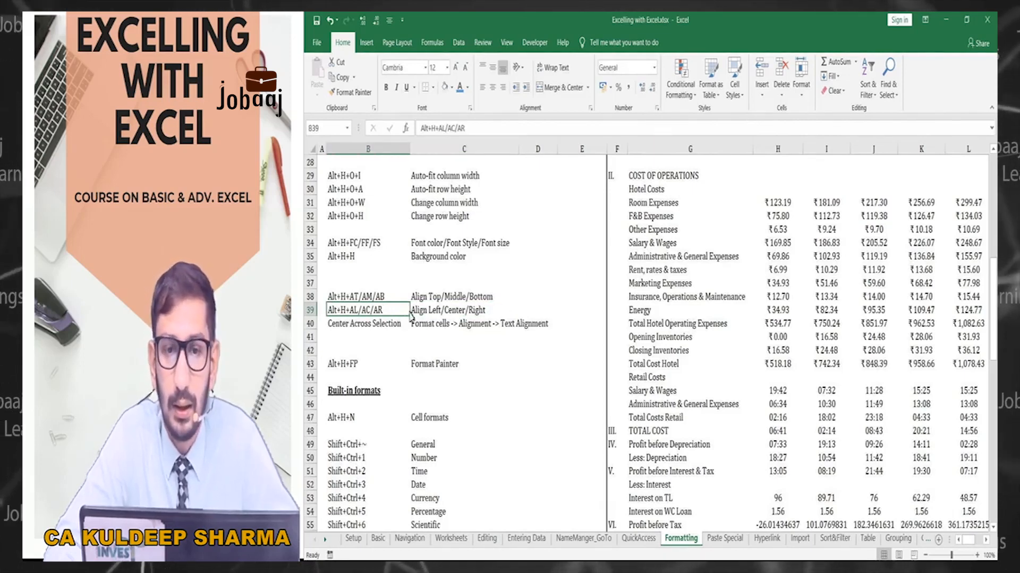
scroll(616, 236, up, 7)
scroll(616, 236, up, 2)
click(632, 256)
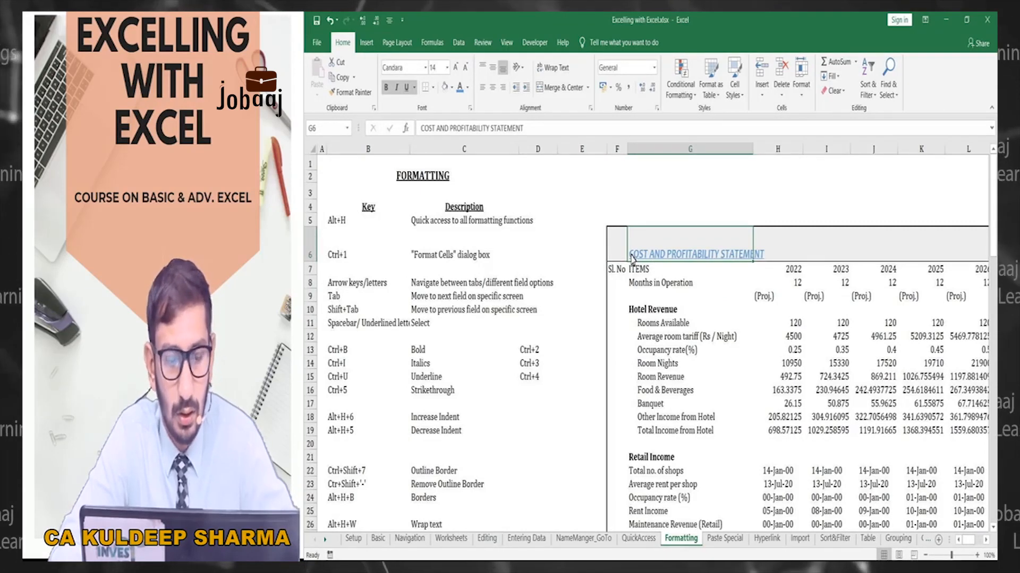
key(alt)
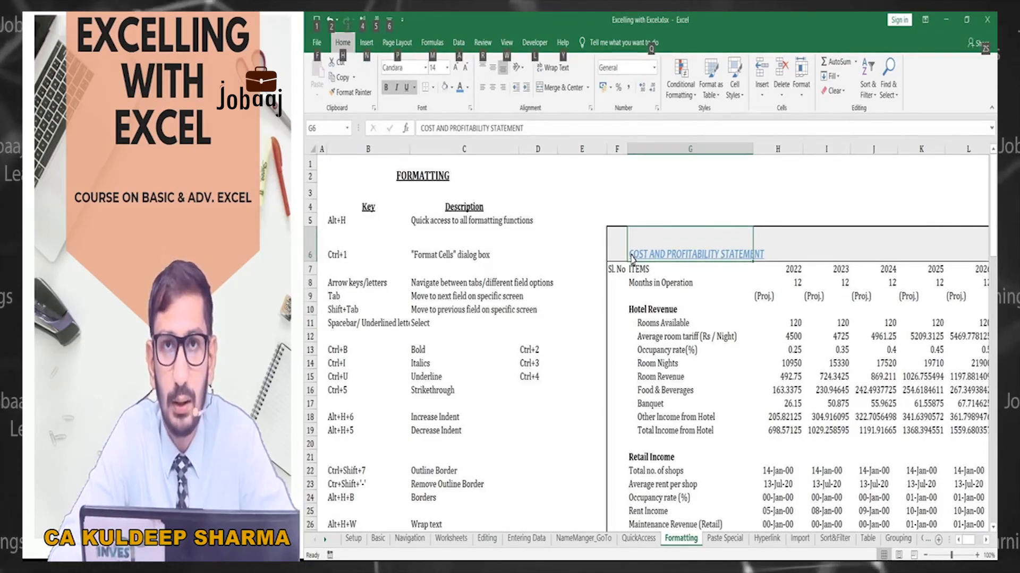
key(h)
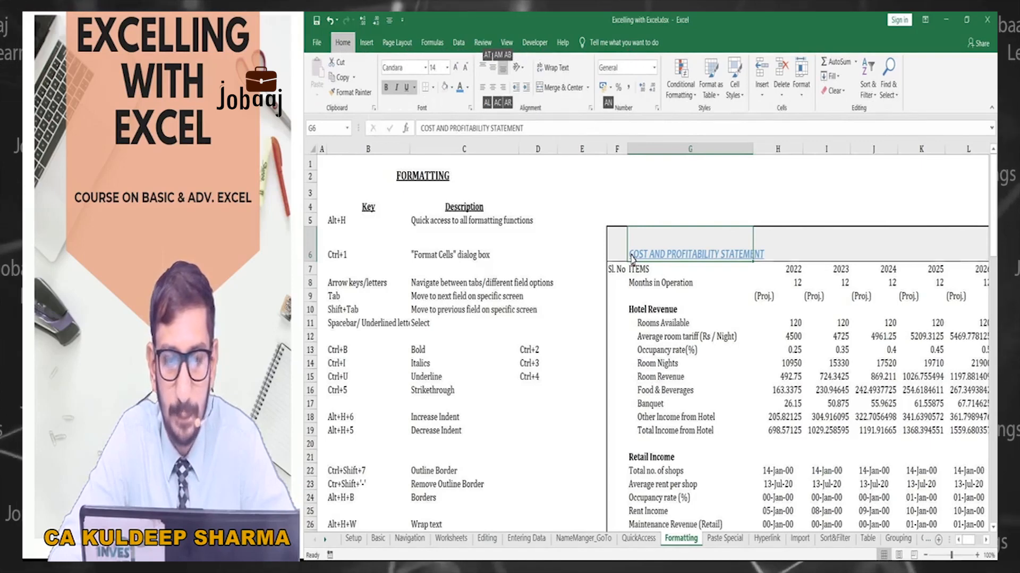
key(a)
key(c)
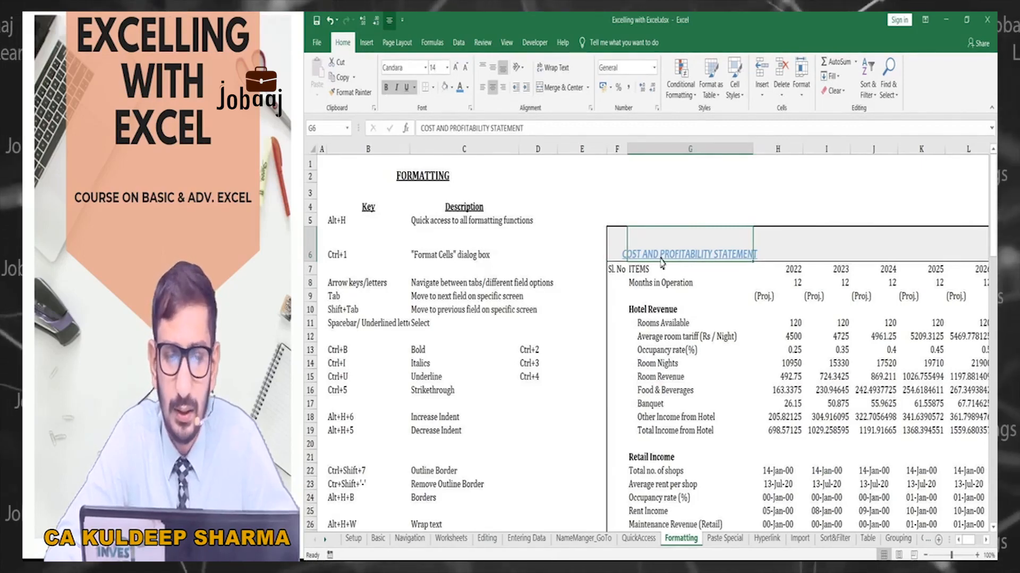
Step: Examine the title row cells from F6 to O6 and compare the title's position with the middle of the statement
scroll(593, 257, down, 3)
scroll(584, 262, down, 5)
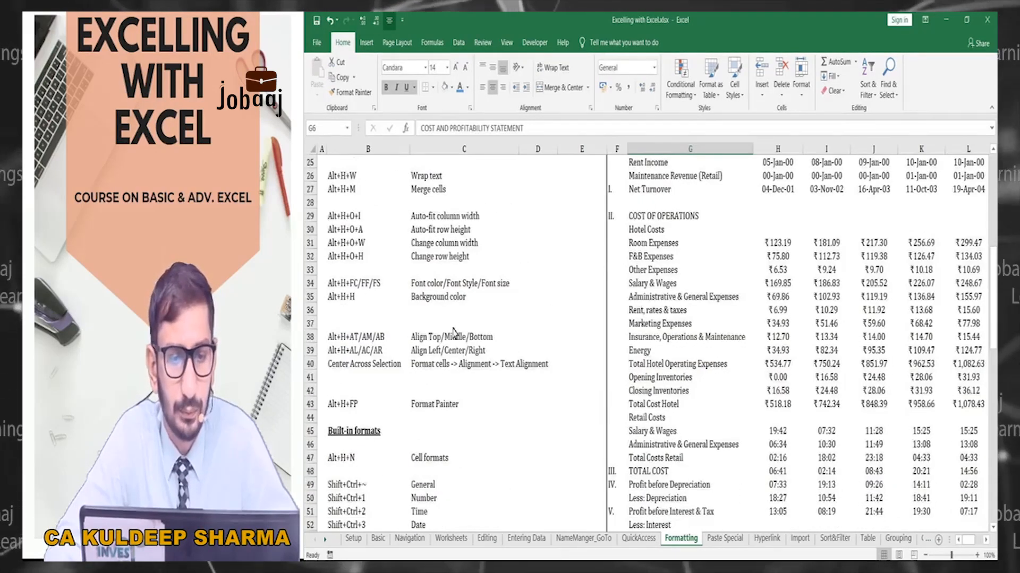
scroll(453, 332, up, 8)
key(Right)
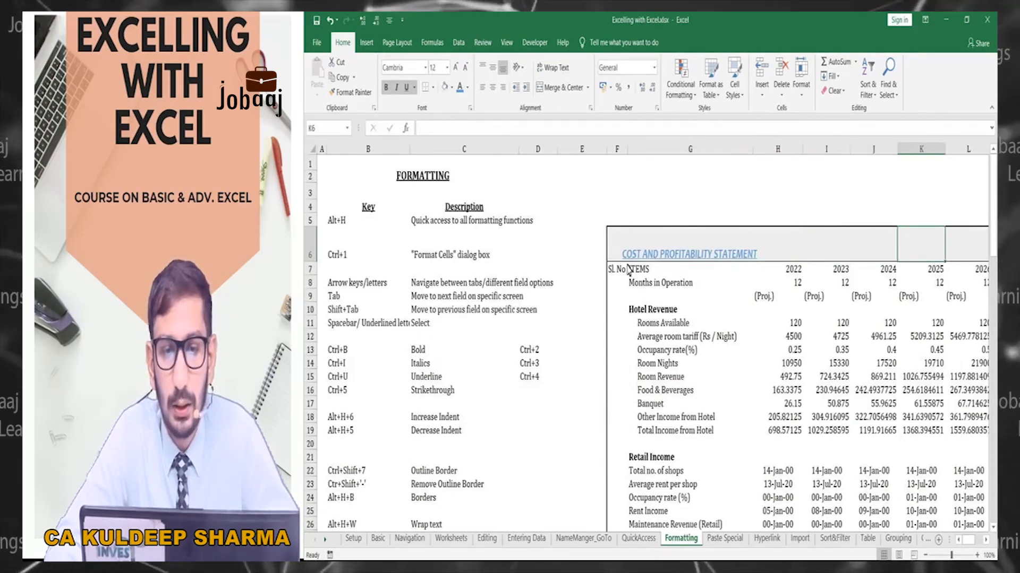
key(Left)
key(Left)
key(Left)
key(Left)
key(Left)
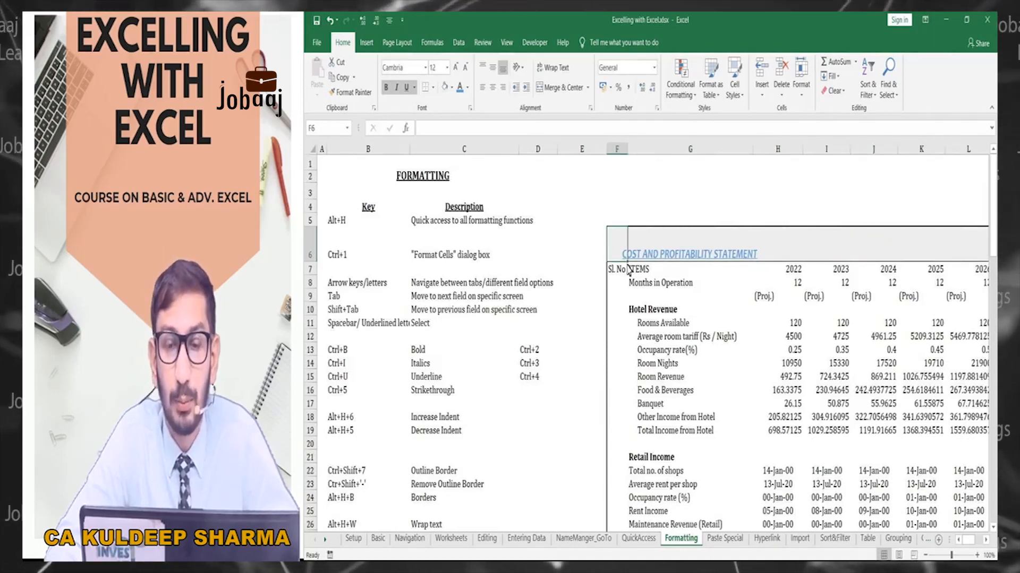
key(Right)
key(Right)
key(Right)
key(Right)
key(Right)
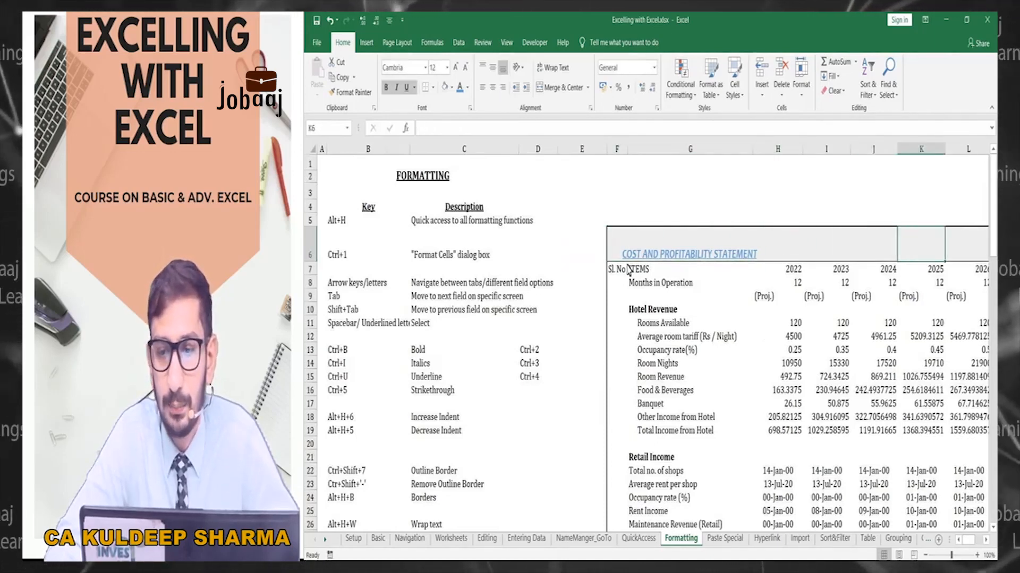
key(Right)
key(Right)
key(Right)
key(Right)
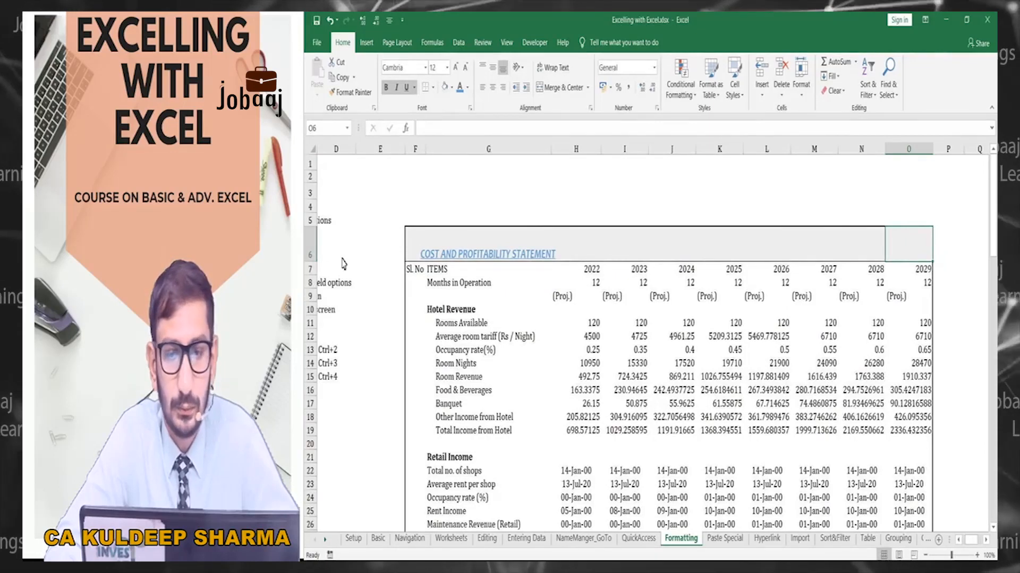
click(460, 254)
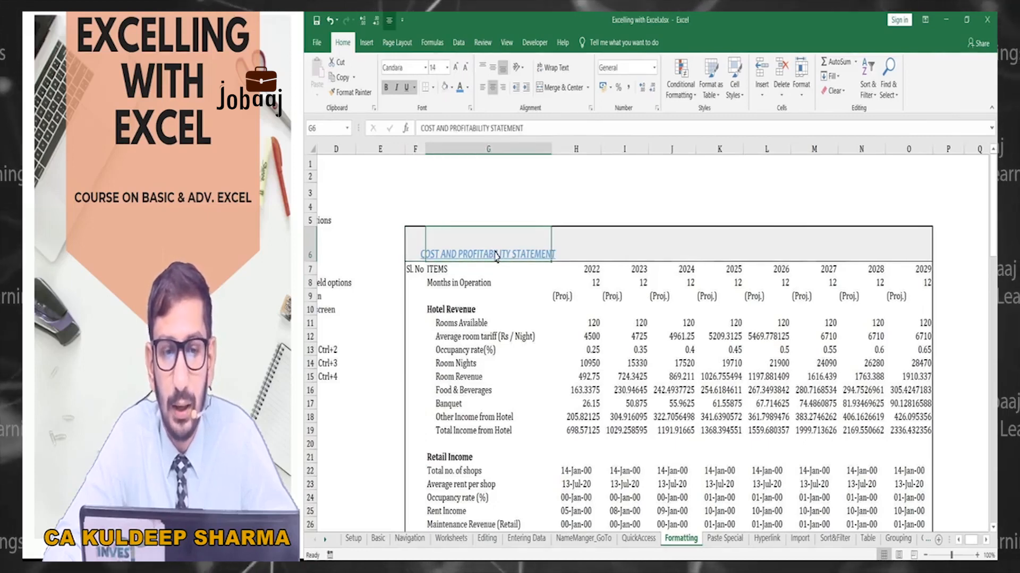
click(684, 252)
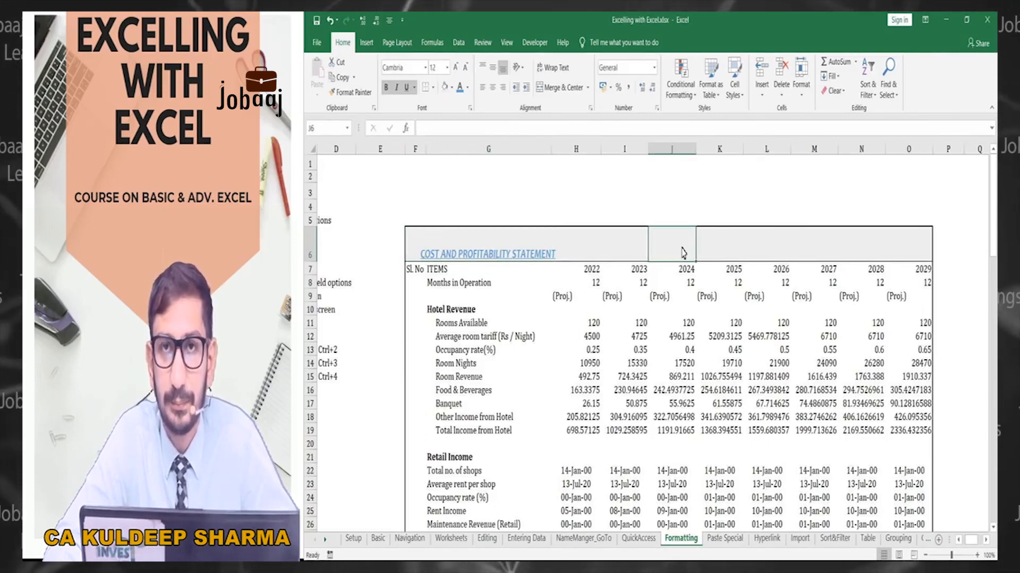
Step: Copy the title from G6 to J6, and delete the original in G6
click(467, 255)
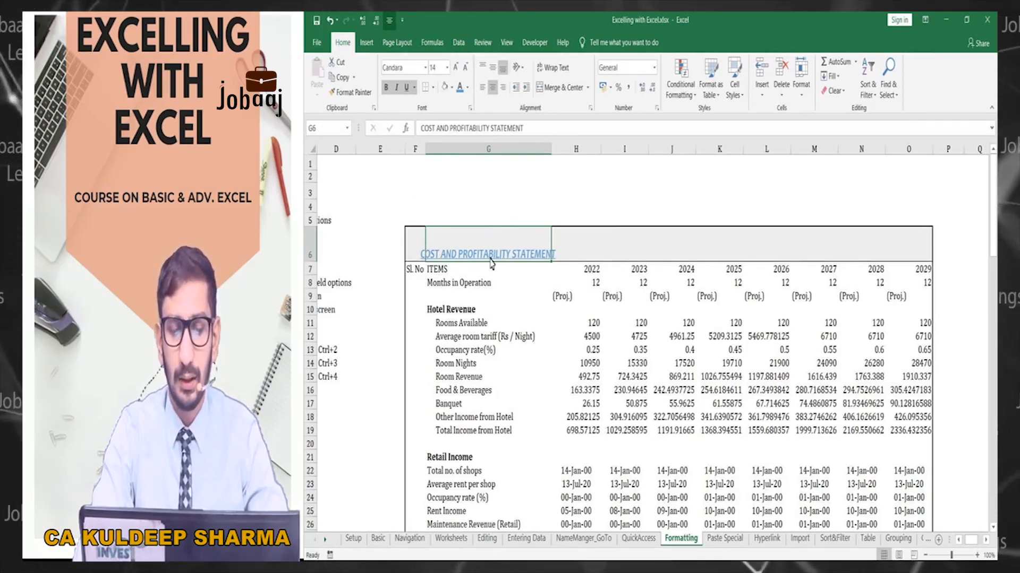
key(Right)
key(Right)
key(Right)
key(Return)
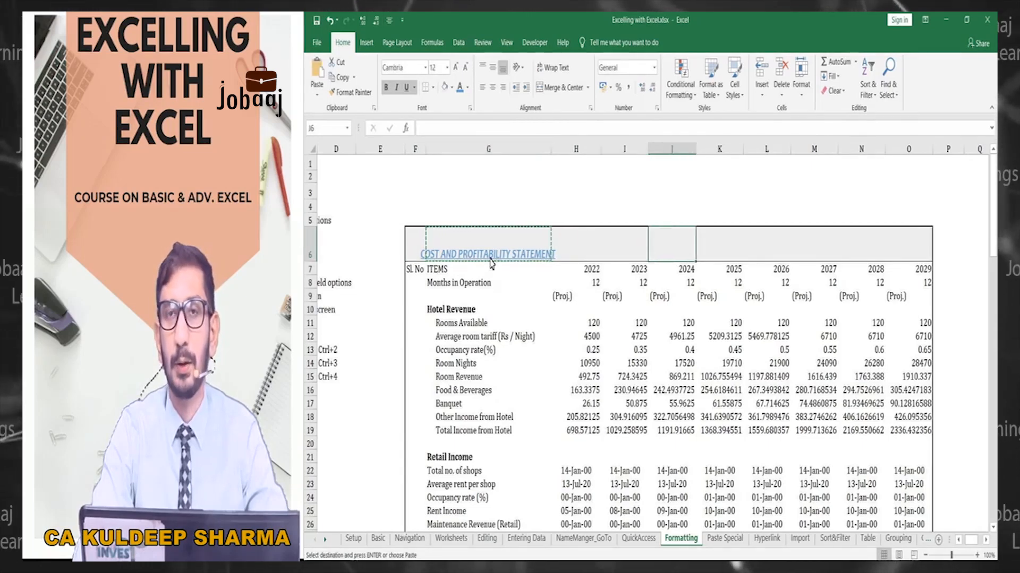
key(Left)
key(Left)
key(Left)
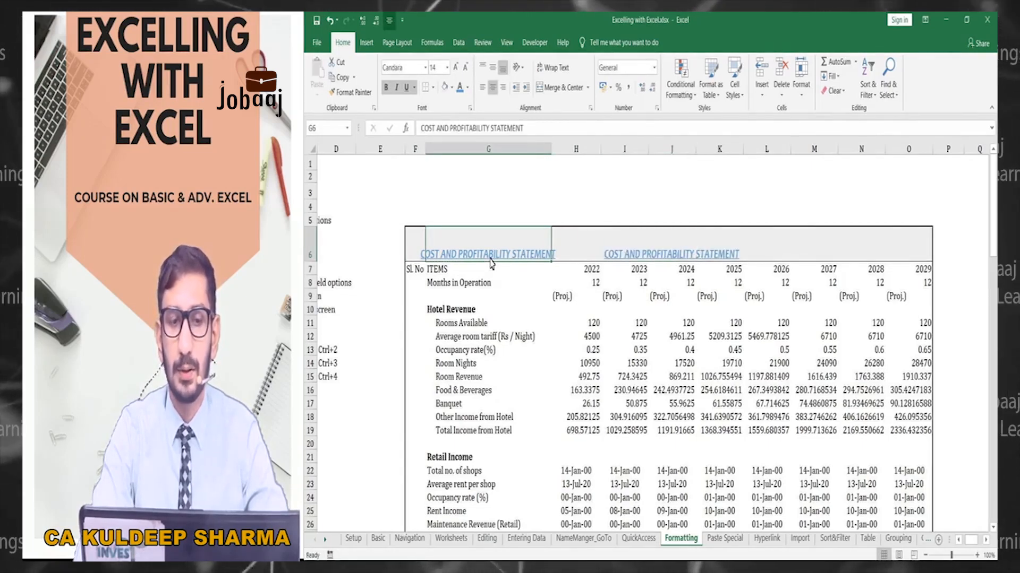
key(Delete)
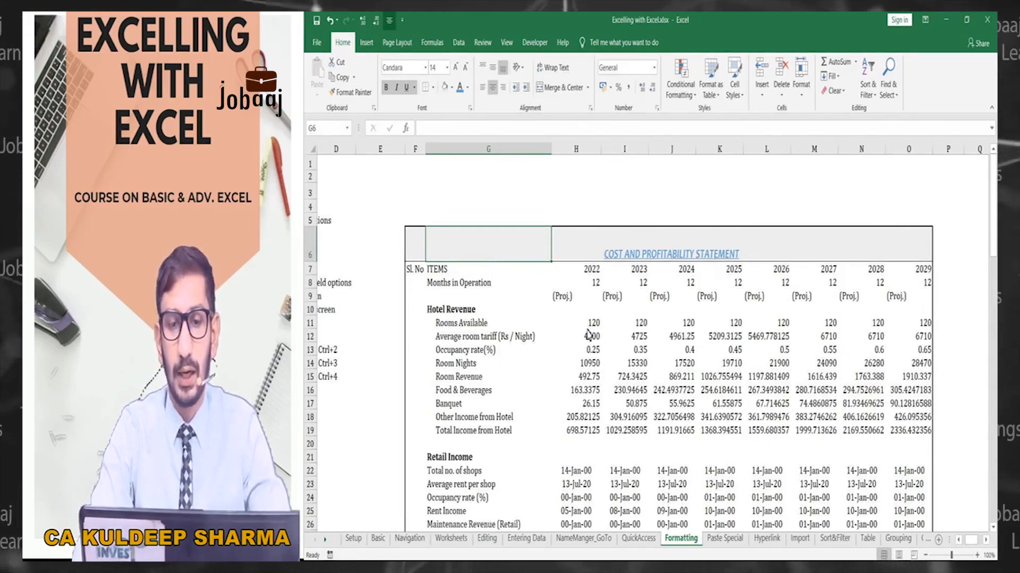
Step: Narrow columns I to O of the statement to an equal width, and select H6 in the title row
click(612, 353)
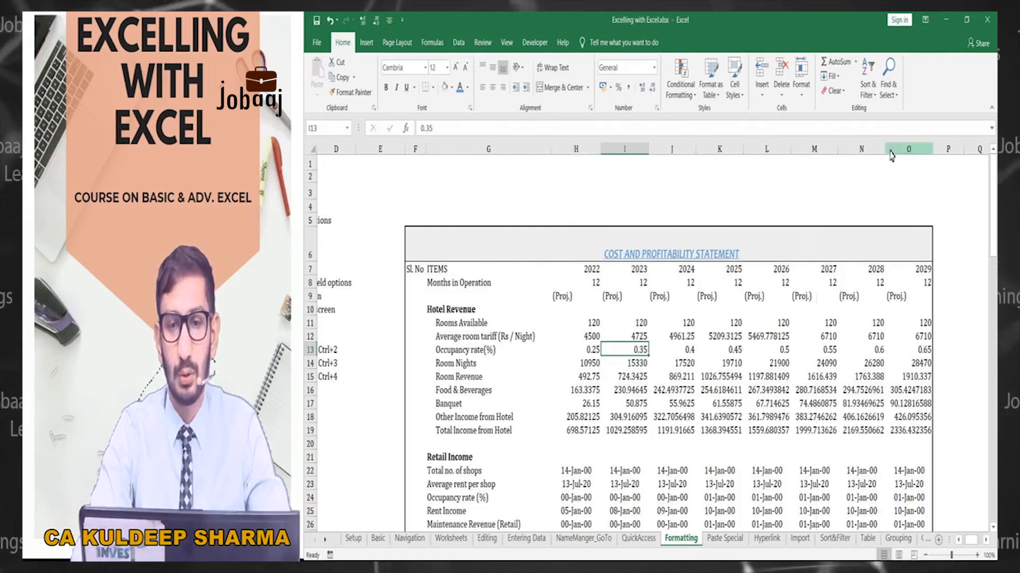
drag(891, 151, 630, 149)
click(576, 295)
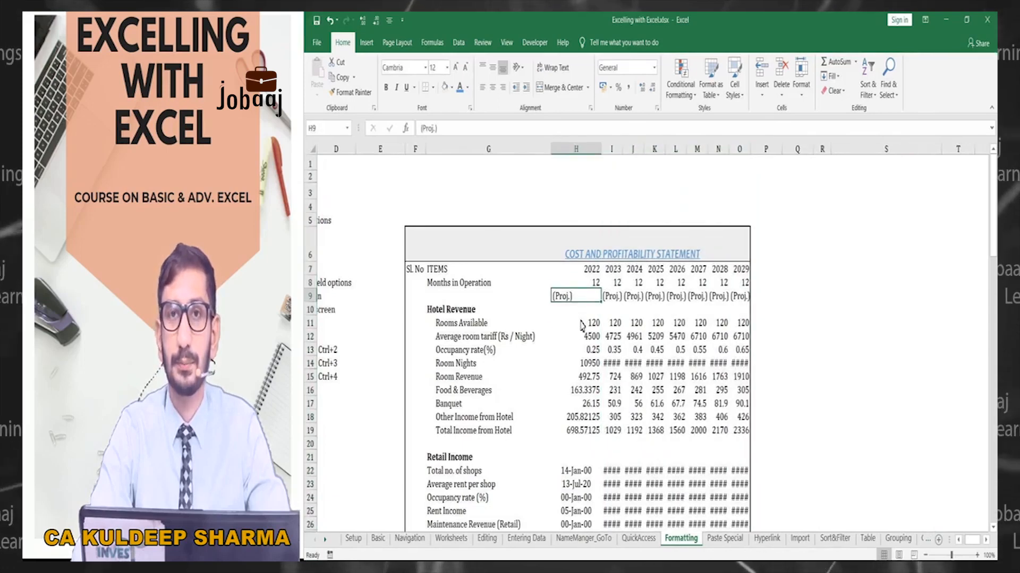
key(Up)
key(Up)
key(Up)
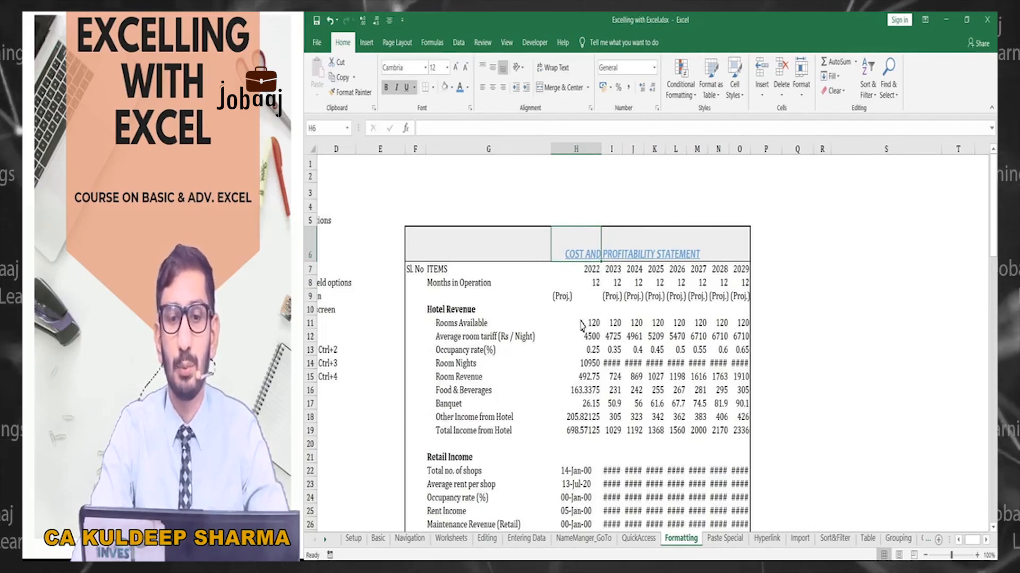
Step: Undo the narrowing of columns I to O and the title's move to J6, restoring the title in G6
key(Right)
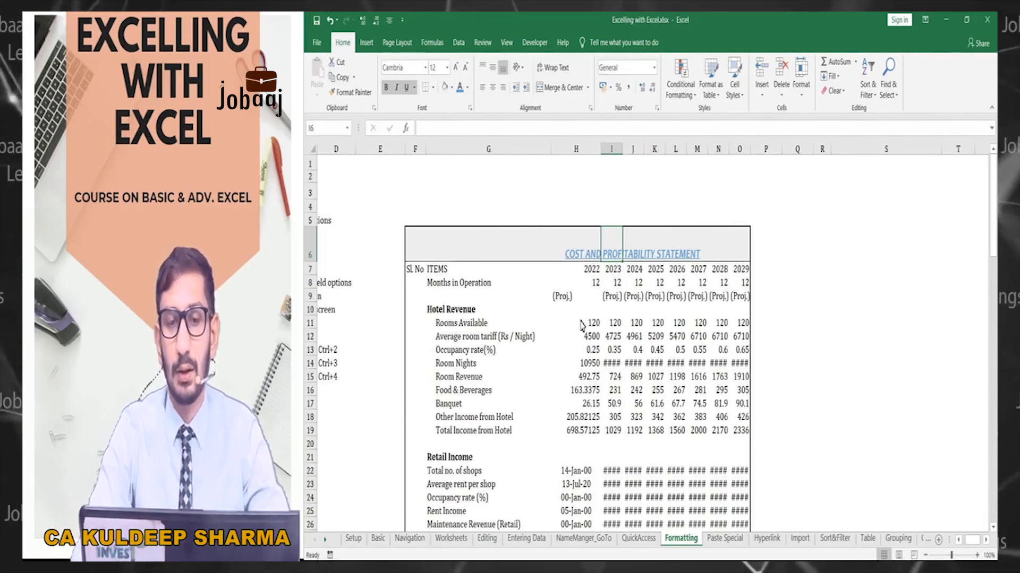
key(ctrl+z)
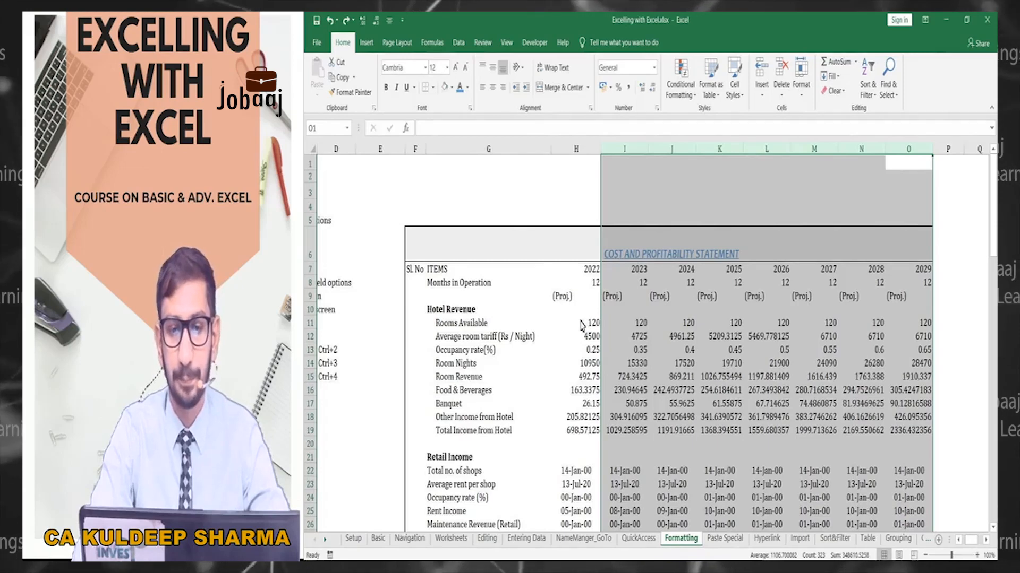
key(Left)
key(Down)
key(Down)
key(Down)
key(Down)
key(Down)
key(Left)
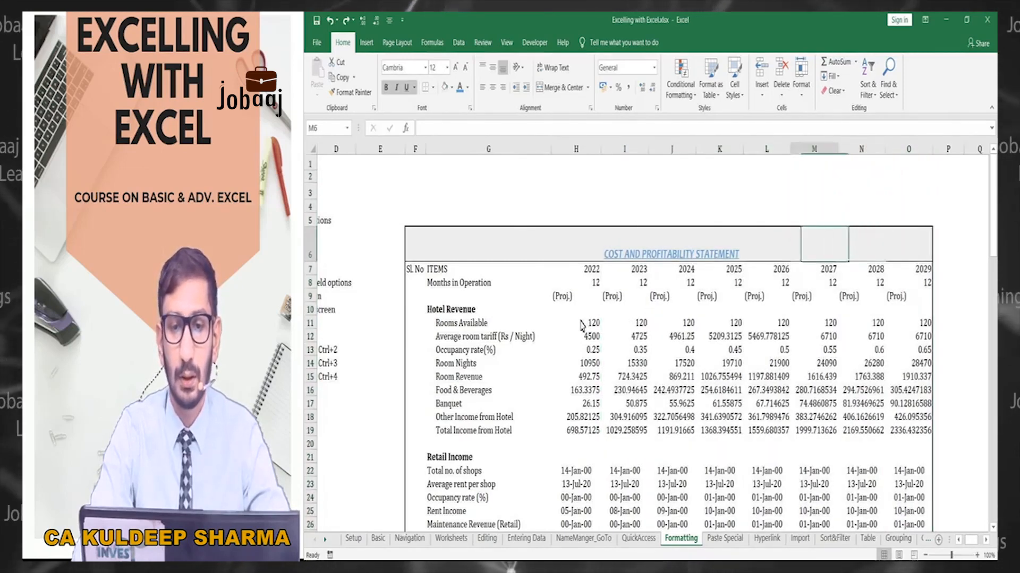
key(Left)
key(Left)
key(Left)
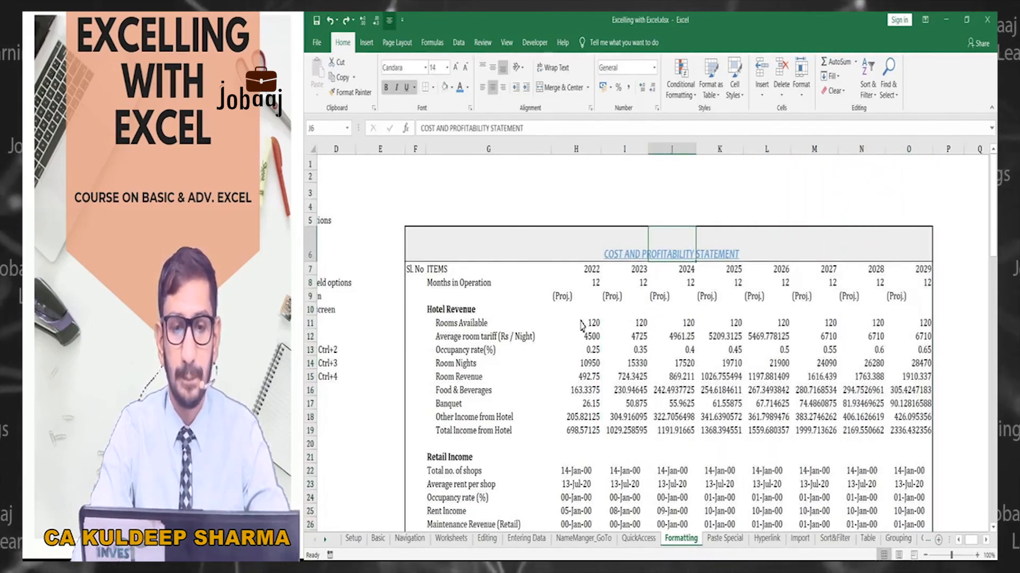
key(ctrl+z)
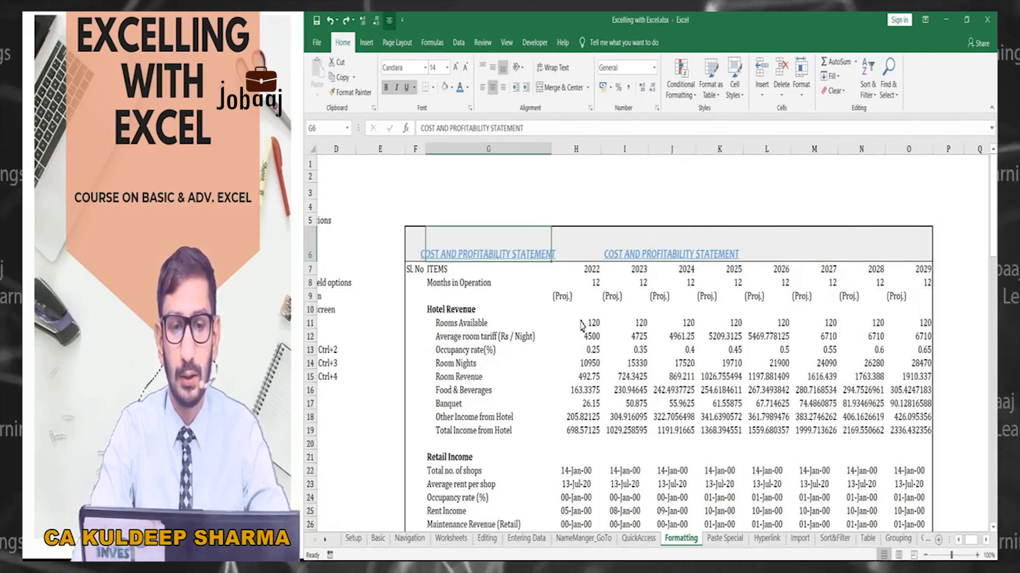
key(ctrl+z)
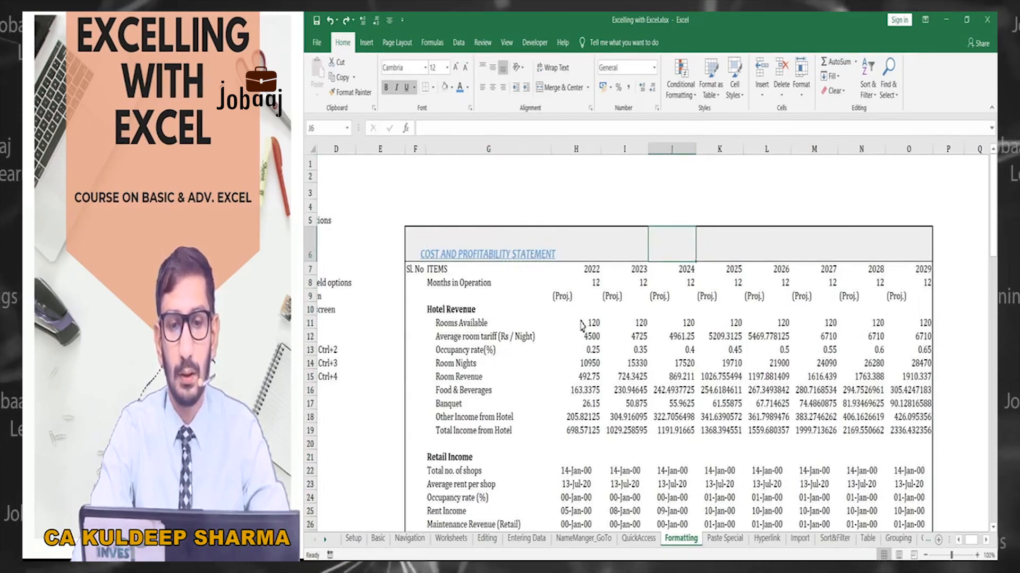
Step: Merge and center the title across cells F6 to O6
key(Left)
key(Left)
key(Left)
key(Left)
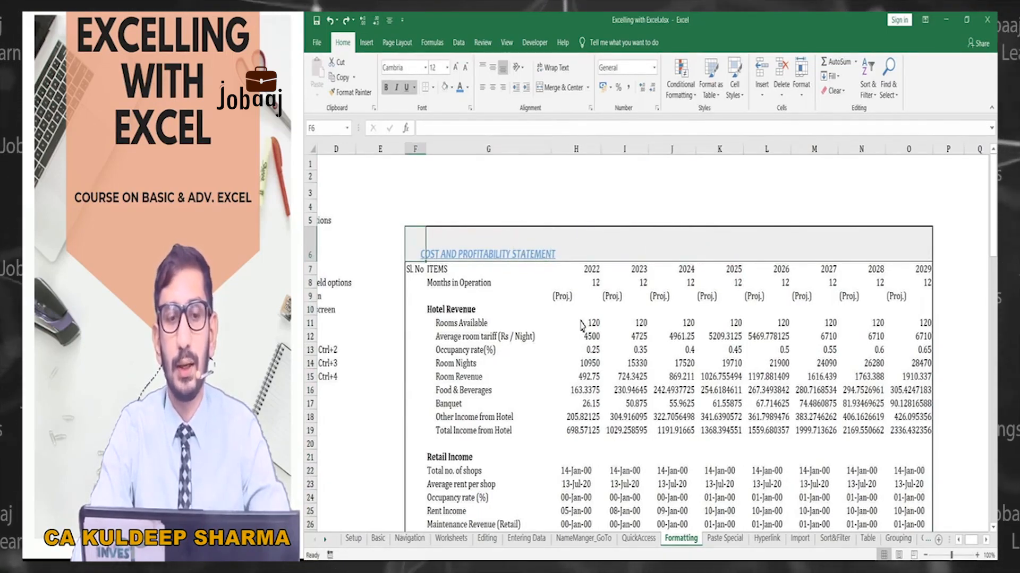
key(shift+Right)
key(shift+Right)
key(shift+Right)
key(shift+Right)
key(shift+Right)
key(shift+Right)
key(shift+Right)
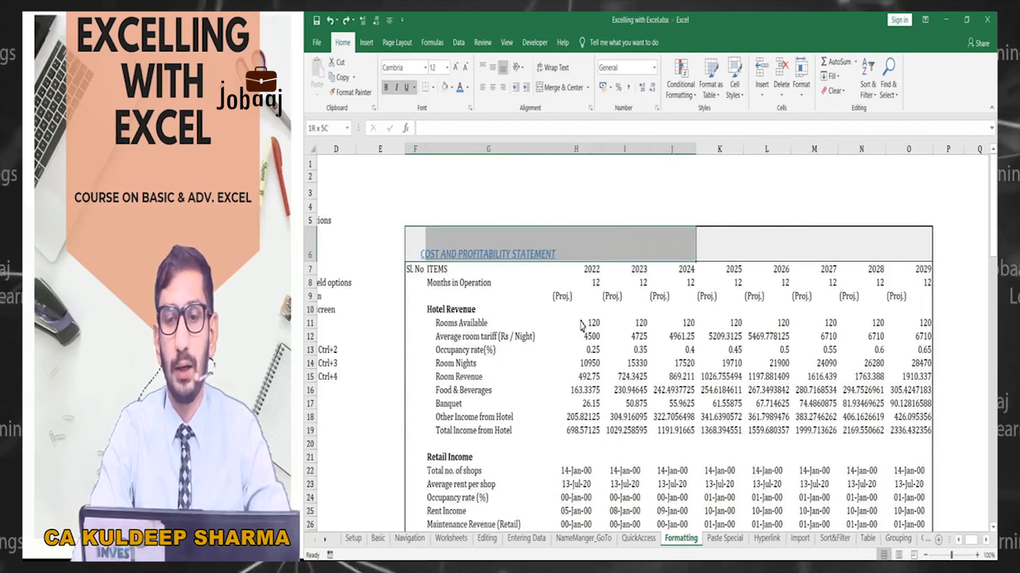
key(shift+Right)
key(shift+Right)
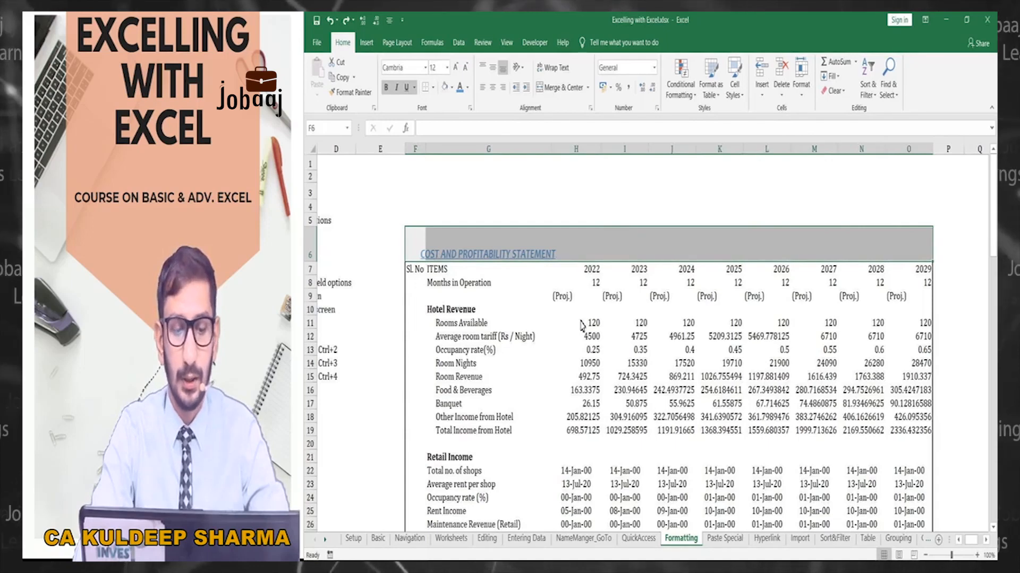
key(alt)
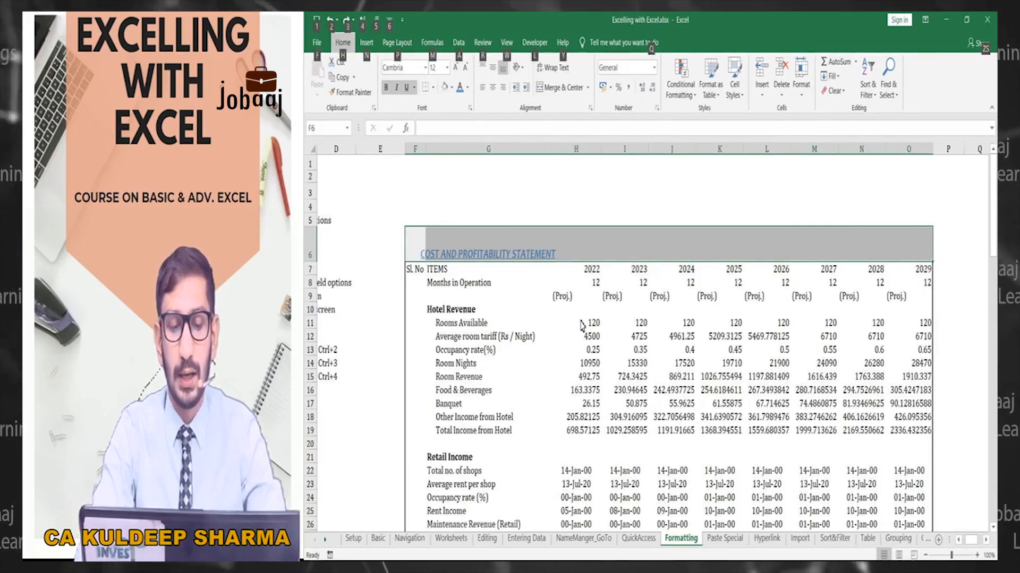
key(h)
key(m)
key(c)
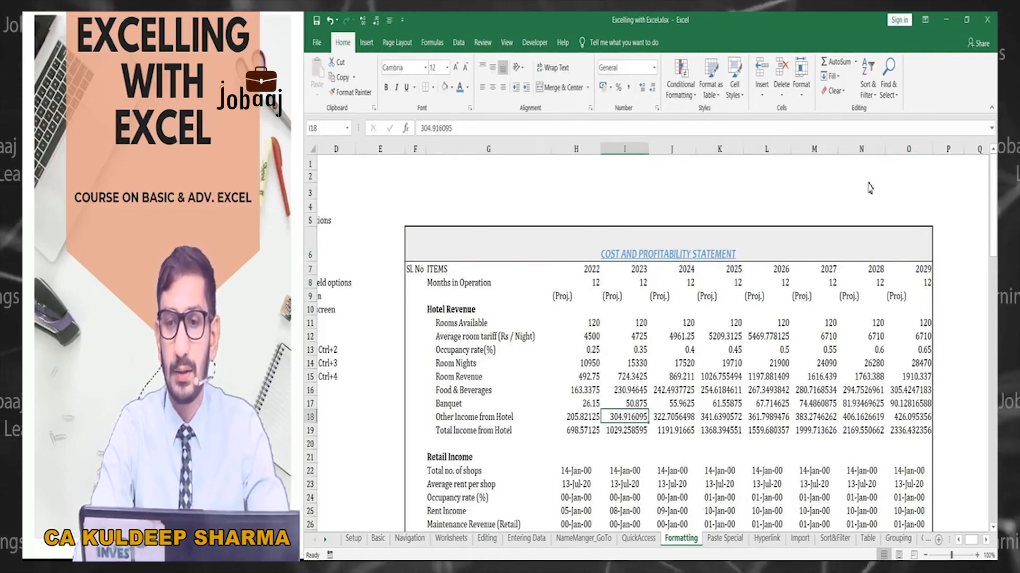
Step: Shrink columns H to O to a sliver to test the merged title's centering, and undo the change
drag(907, 148, 594, 139)
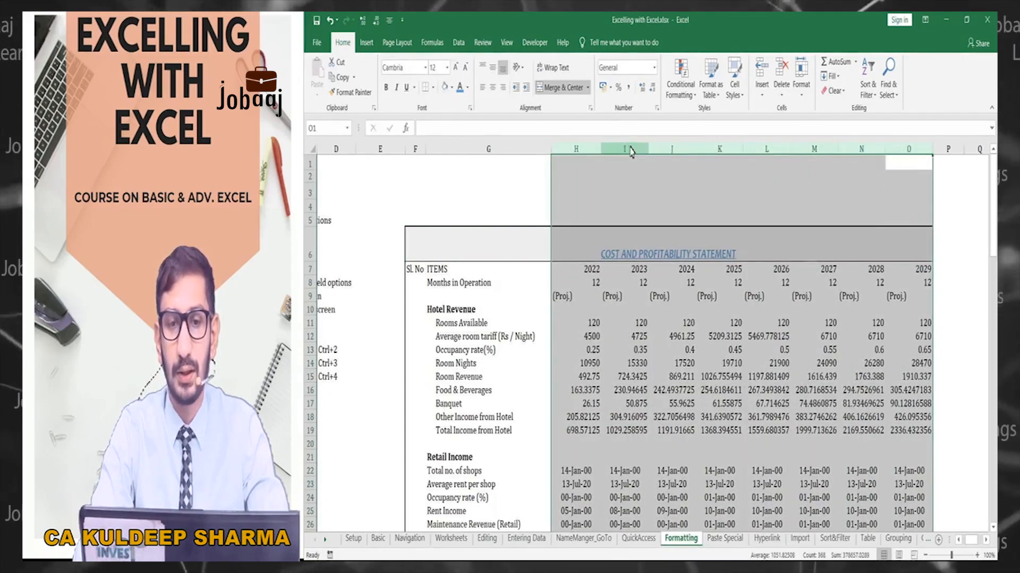
key(ctrl+0)
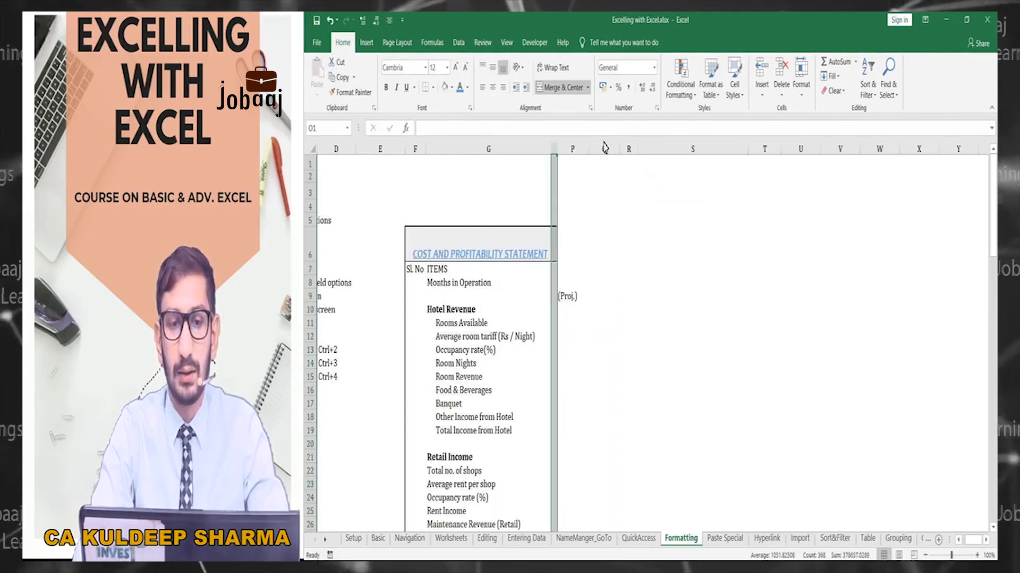
click(544, 231)
key(ctrl+z)
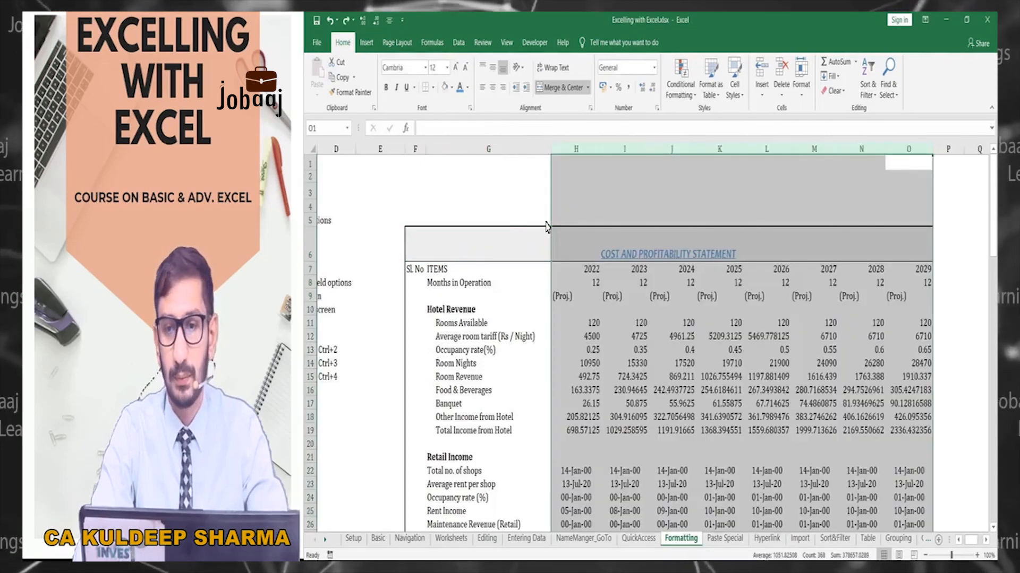
Step: Narrow columns G to O to an equal width to check the merged title's centering, and undo the change
drag(901, 153, 451, 153)
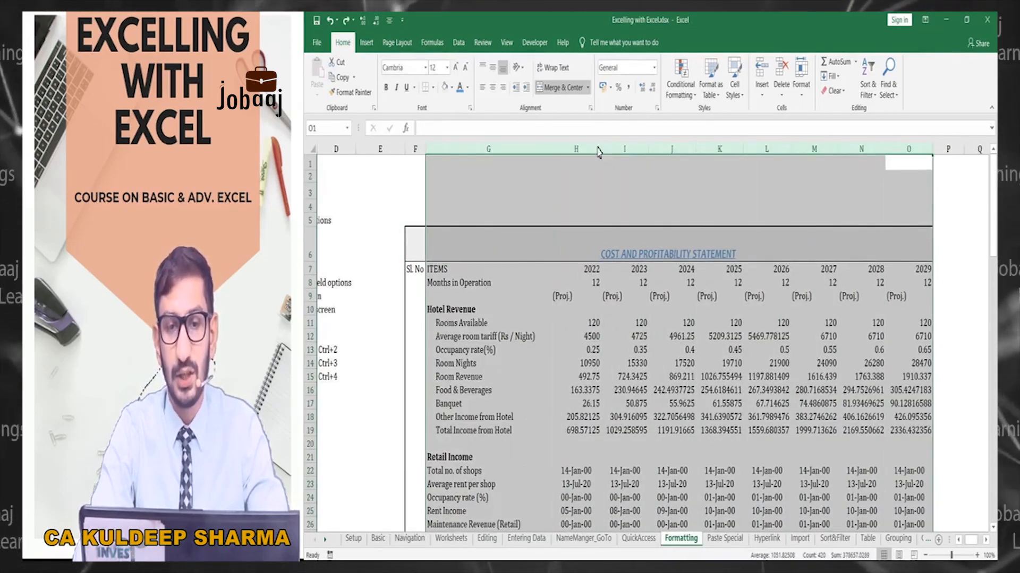
drag(597, 152, 596, 152)
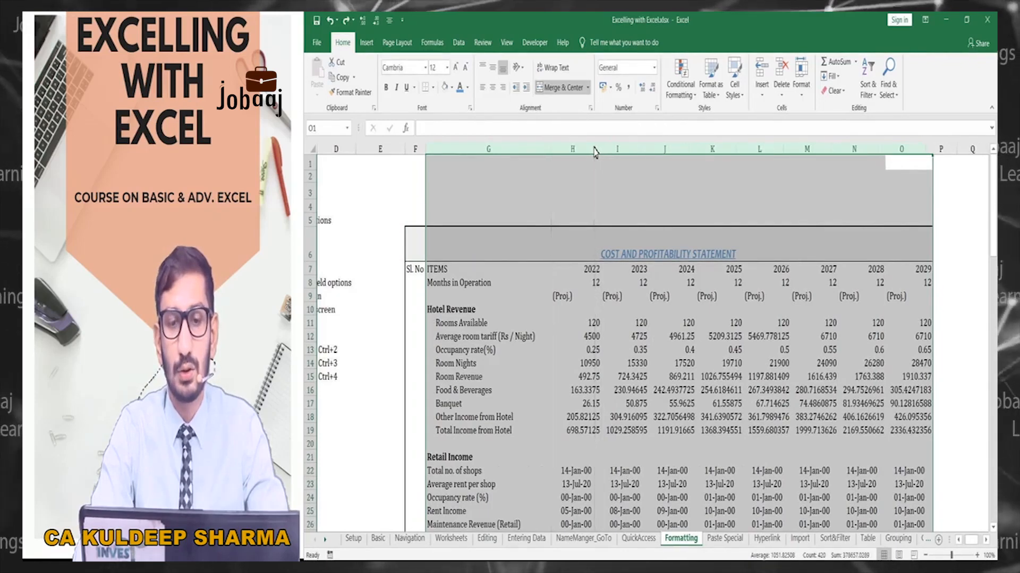
click(595, 242)
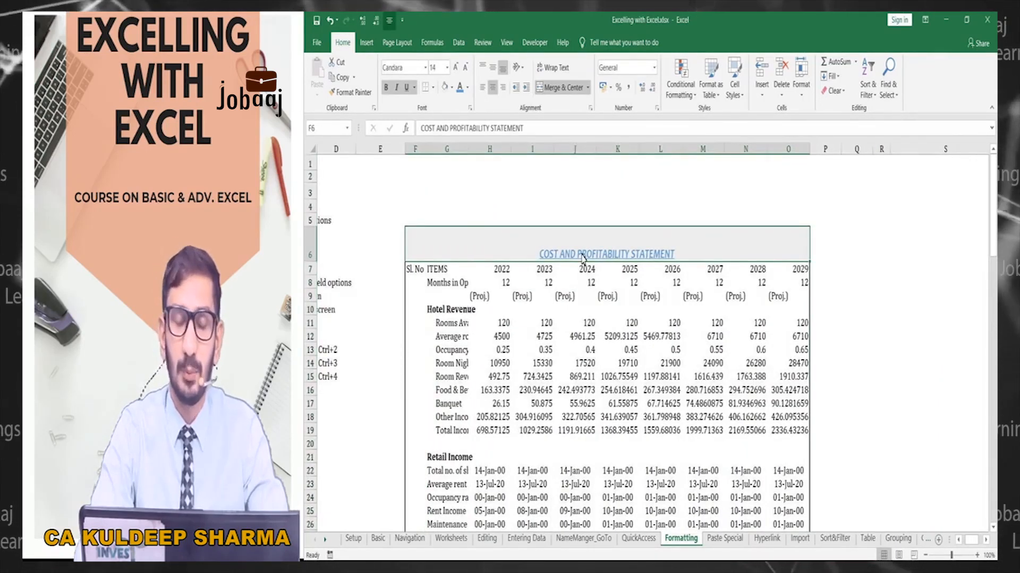
click(570, 352)
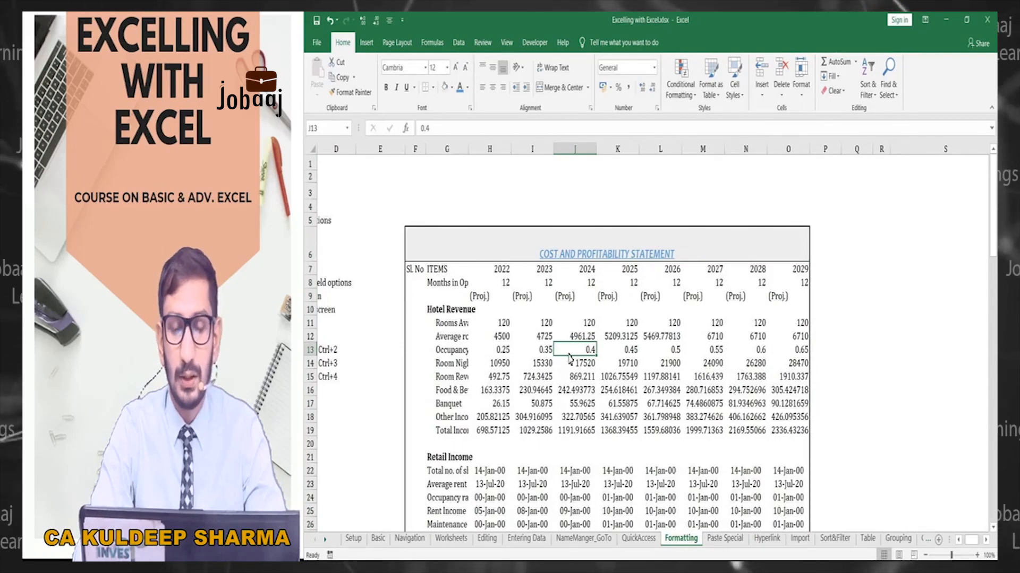
key(ctrl+z)
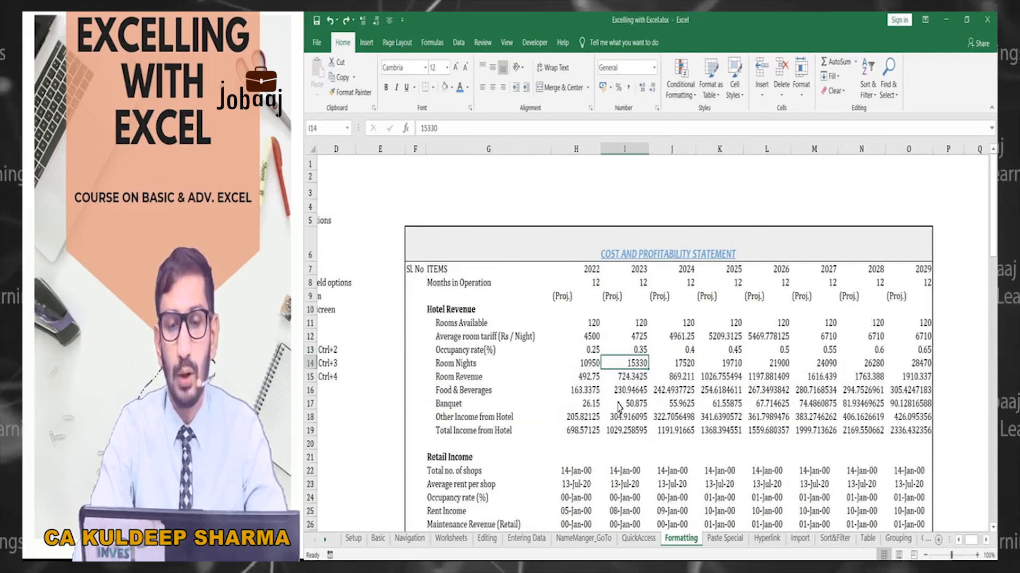
Step: Select the whole column from J14 to check how the merged title row affects column selection
key(Return)
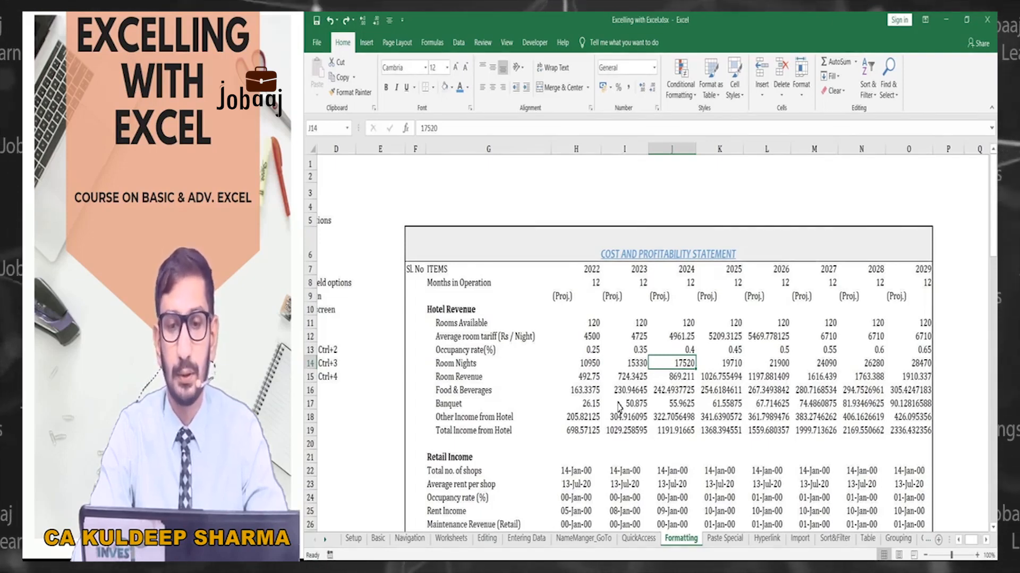
key(ctrl+a)
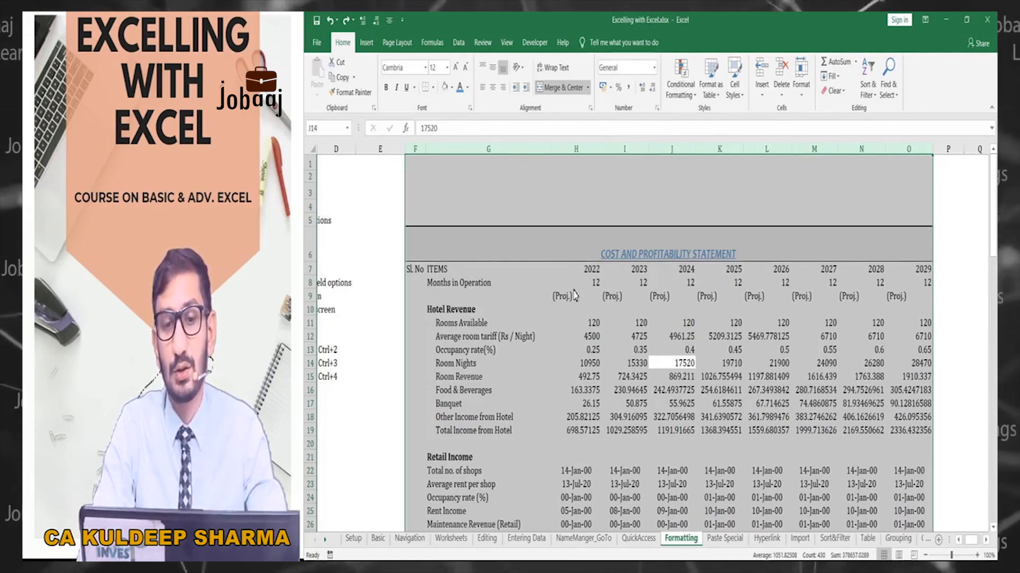
Step: Unmerge the title row cells F6 to O6, and reduce the selection to F6
click(583, 248)
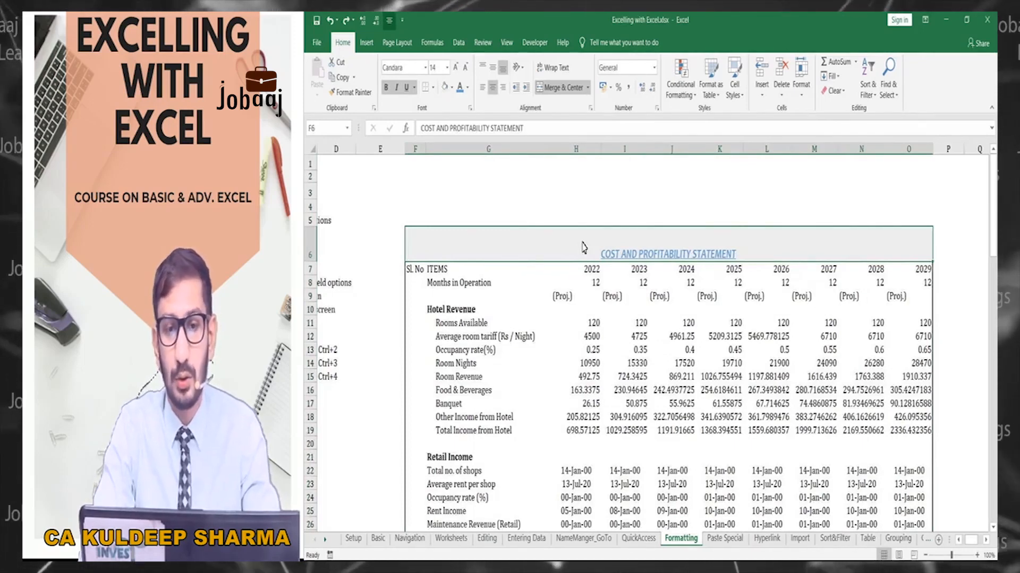
click(562, 88)
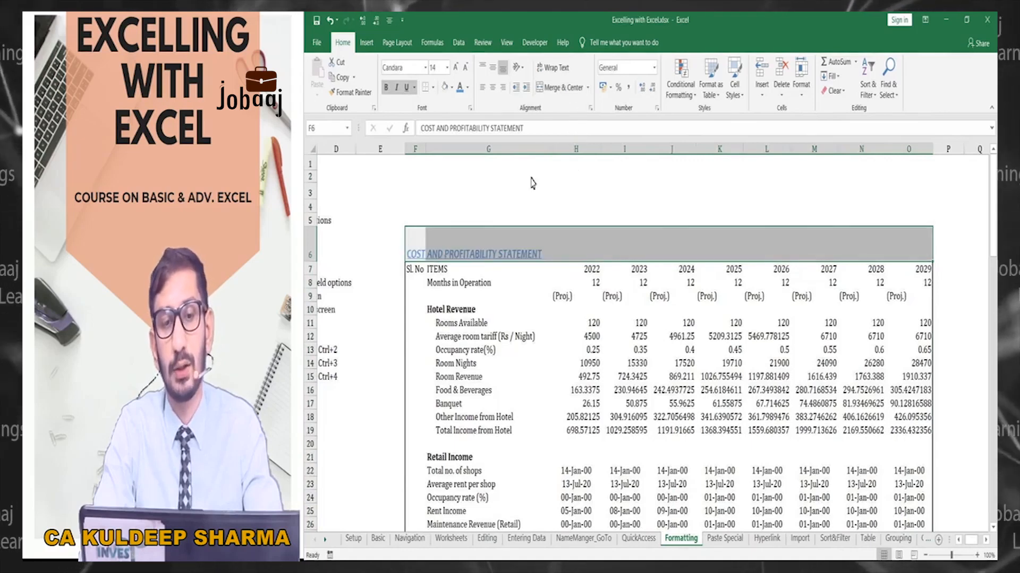
key(shift+Left)
key(shift+Left)
key(shift+Left)
key(shift+Left)
key(shift+Left)
key(shift+Left)
key(shift+Left)
key(shift+Left)
key(shift+Left)
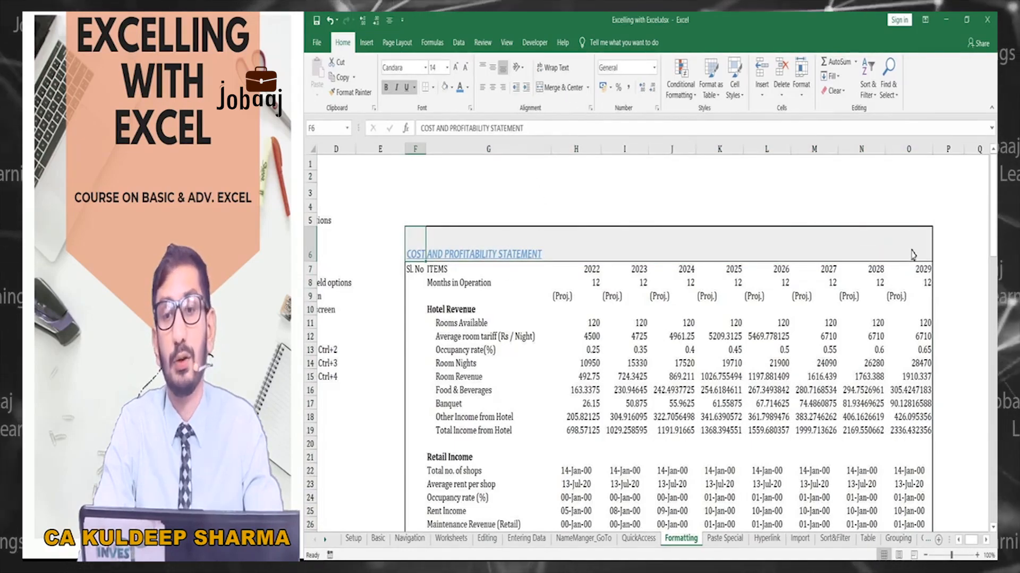
Step: Examine the extent of the unmerged title row by extending the selection from F6 to O6 and back
key(shift+Right)
key(shift+Right)
key(shift+Right)
key(shift+Right)
key(shift+Right)
key(shift+Right)
key(shift+Right)
key(shift+Right)
key(shift+Right)
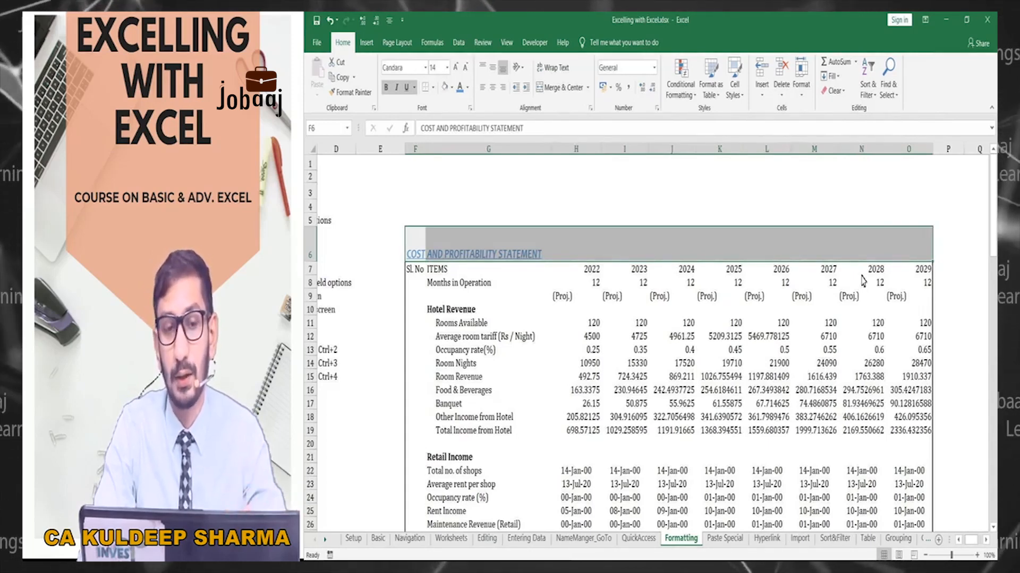
key(shift+Left)
key(shift+Left)
key(shift+Left)
key(shift+Left)
key(shift+Left)
key(shift+Left)
key(shift+Left)
key(shift+Left)
key(shift+Left)
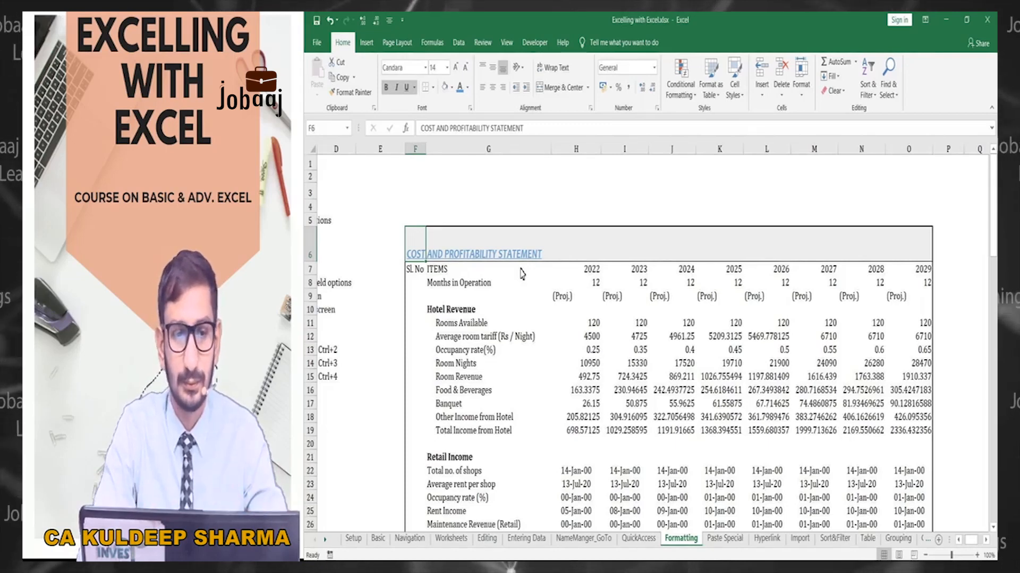
Step: Set the horizontal alignment of the title row range F6:O6 to Center Across Selection
key(shift+Right)
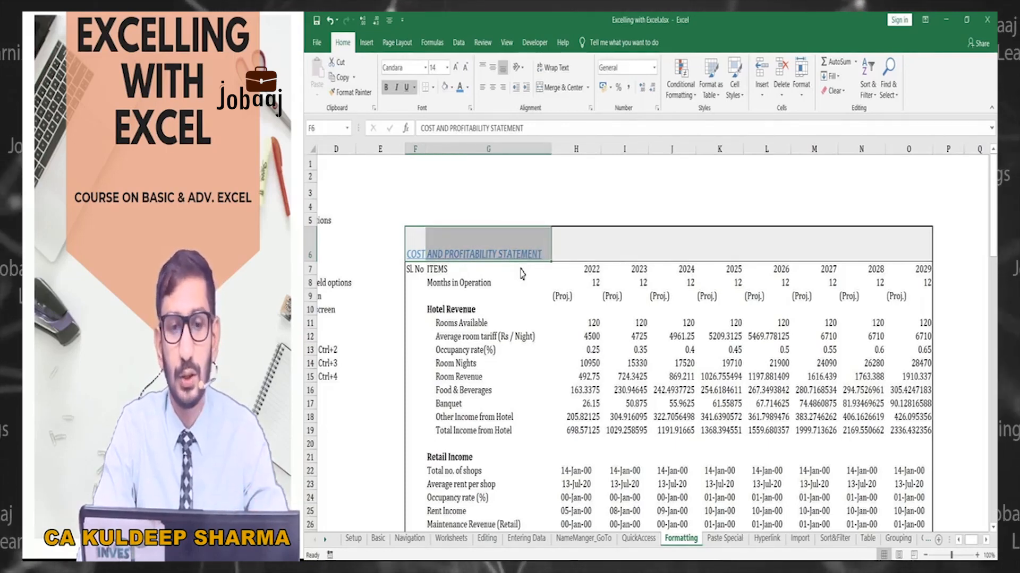
key(shift+Right)
key(shift+Right)
key(shift+Right)
key(shift+Right)
key(shift+Right)
key(shift+Right)
key(shift+Right)
key(shift+Right)
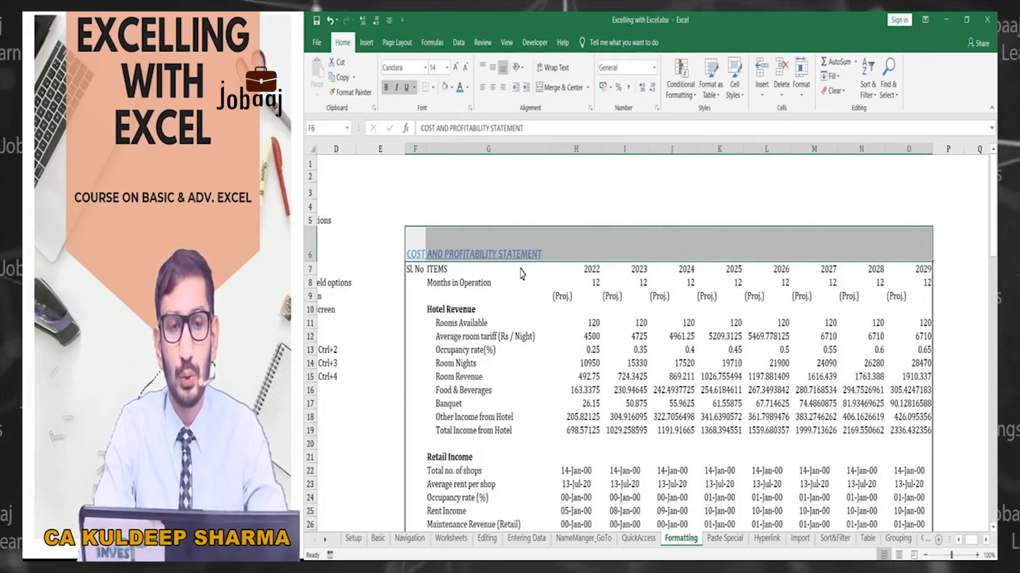
key(ctrl+1)
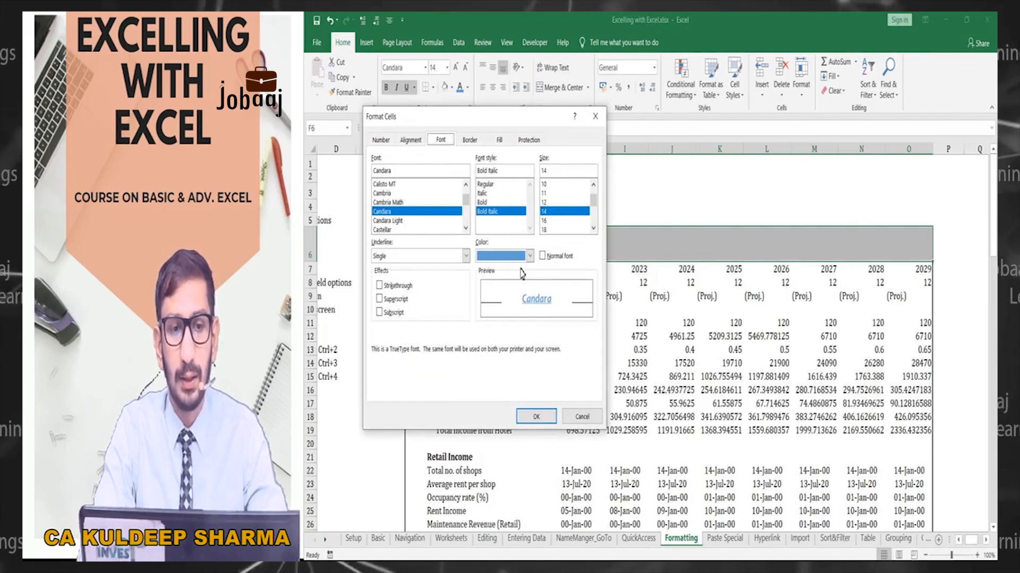
key(ctrl+shift+Tab)
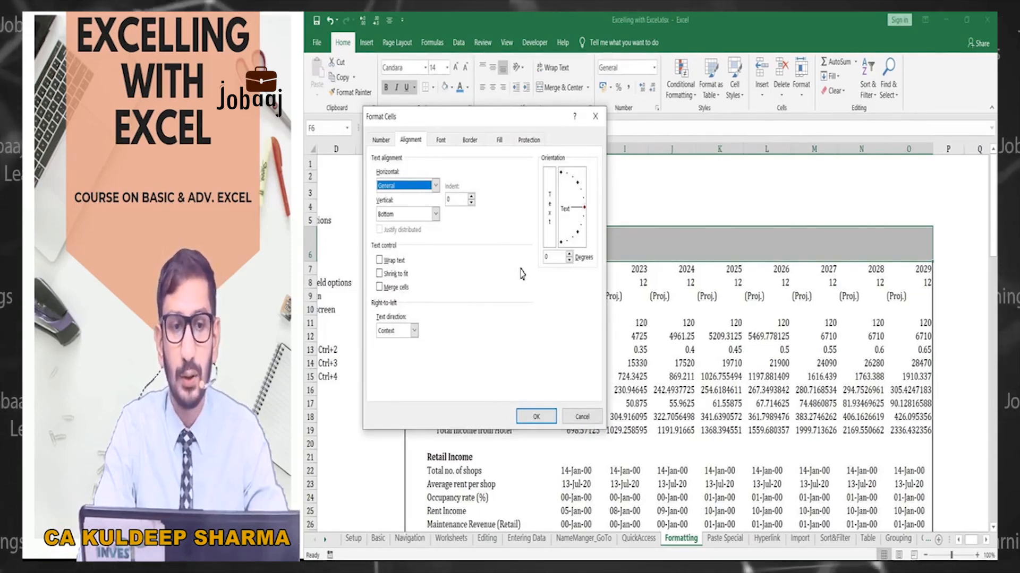
key(alt+Down)
key(Down)
key(Down)
key(Down)
key(Down)
key(Down)
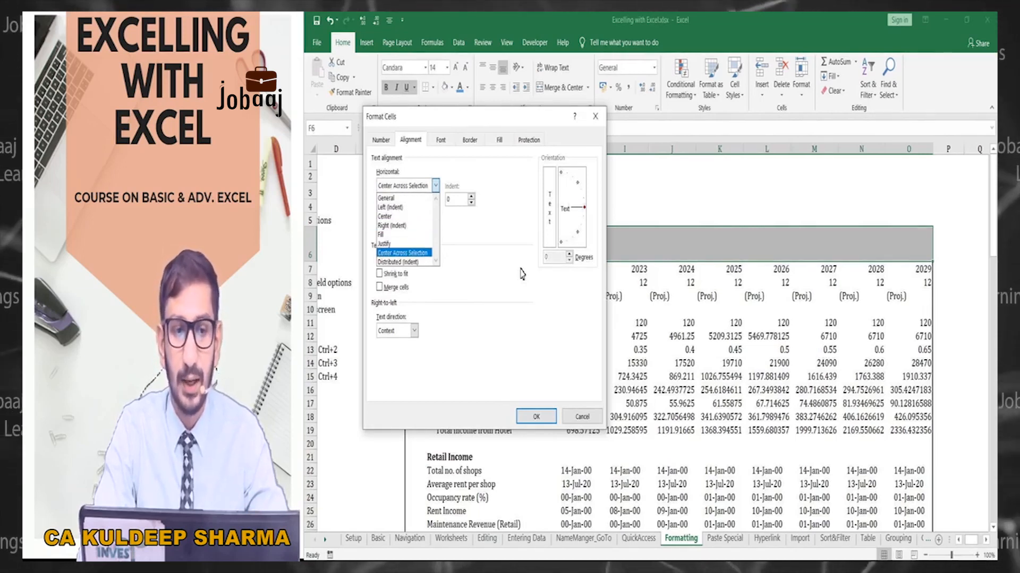
key(Tab)
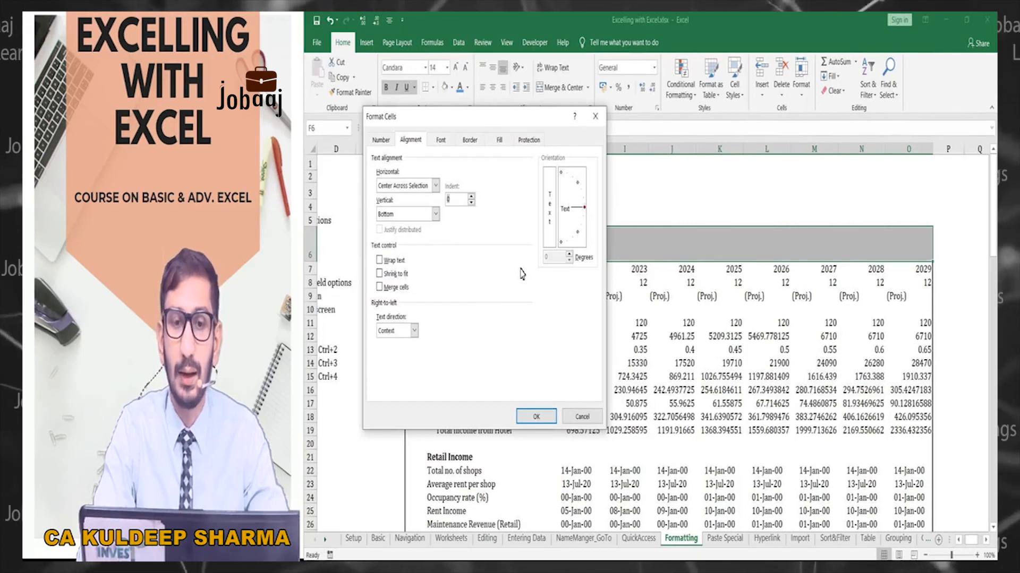
key(Return)
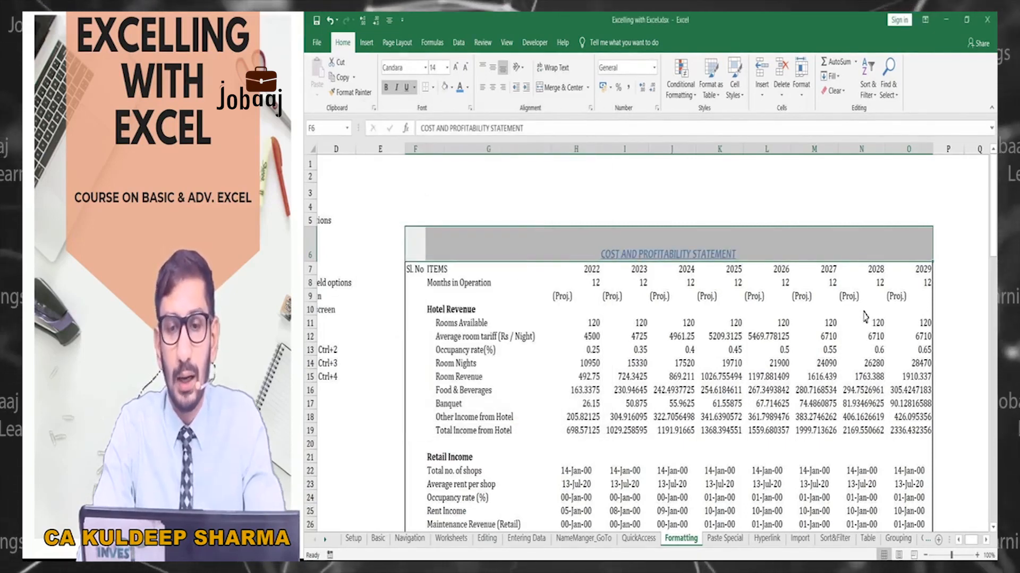
Step: Select individual title row cells, including N6 and G6, to check that they are still separate
click(855, 250)
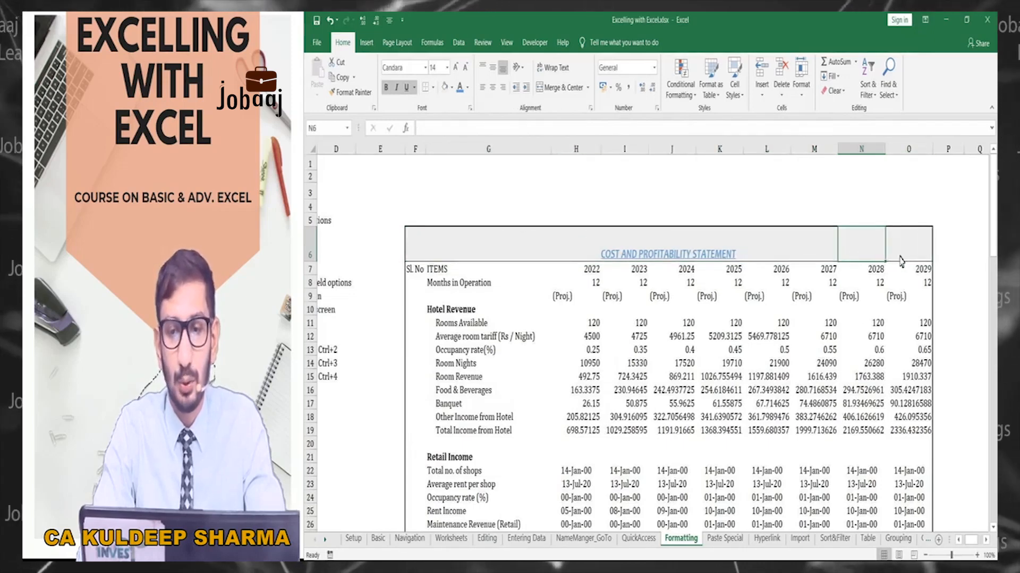
drag(901, 250, 439, 247)
click(438, 248)
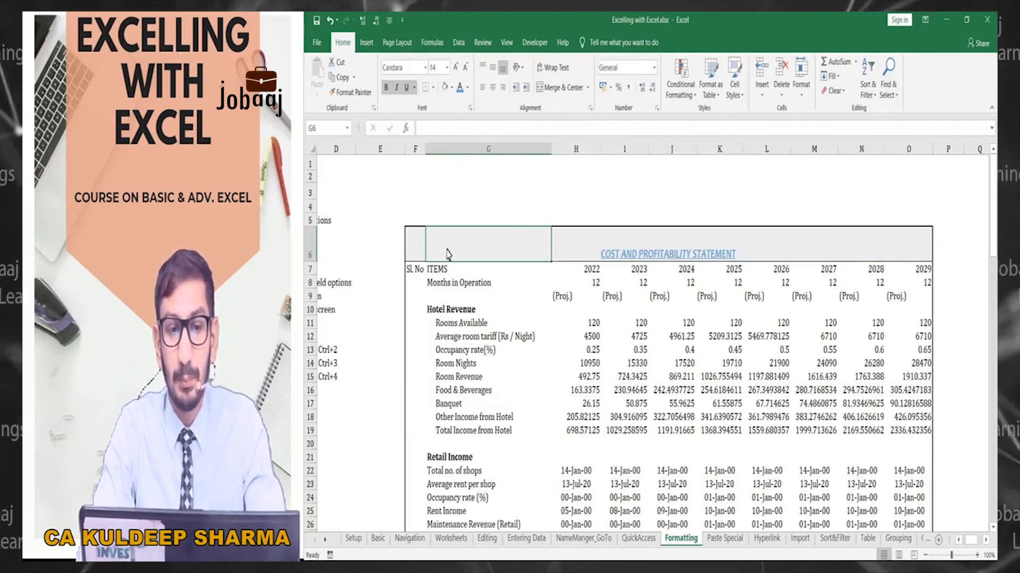
Step: Step through the title row from G6 past M6, then select I6, to check that each cell is separate
key(Right)
key(Right)
key(Right)
key(Right)
key(Right)
key(Right)
key(Right)
key(Right)
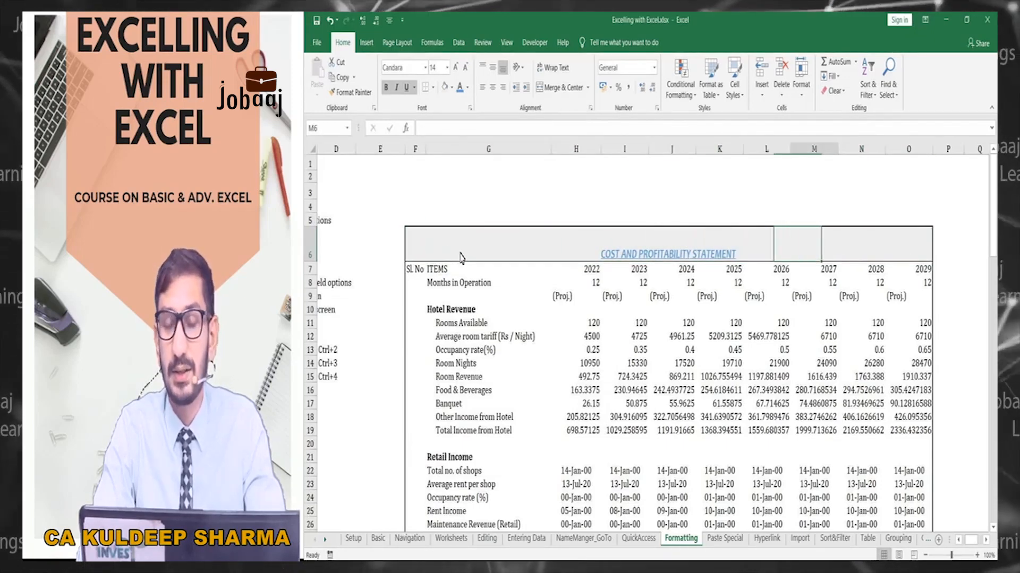
click(647, 256)
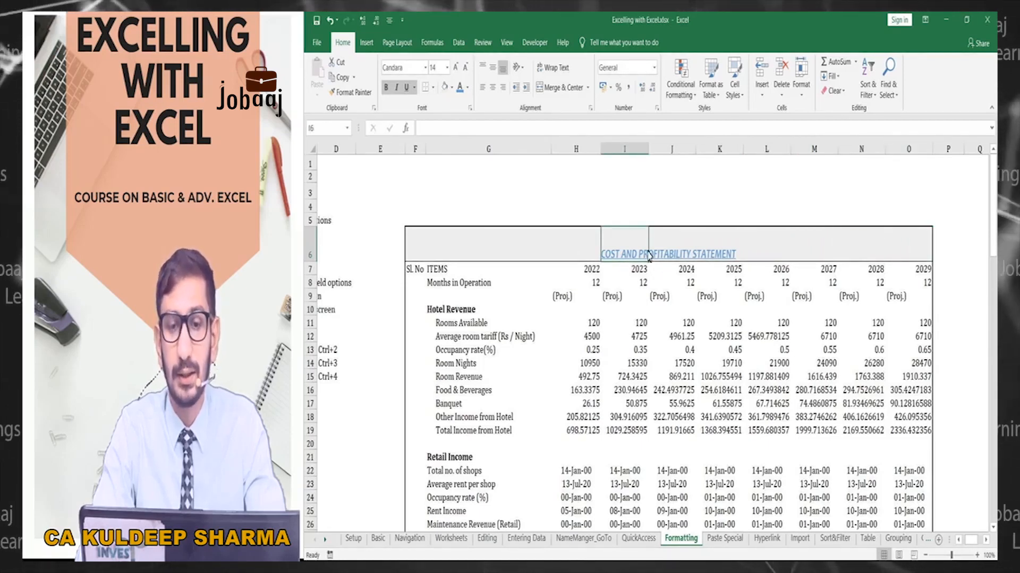
Step: Select the entire columns J, L and M one at a time, starting from cell J16, to test column selection beneath the title
click(668, 391)
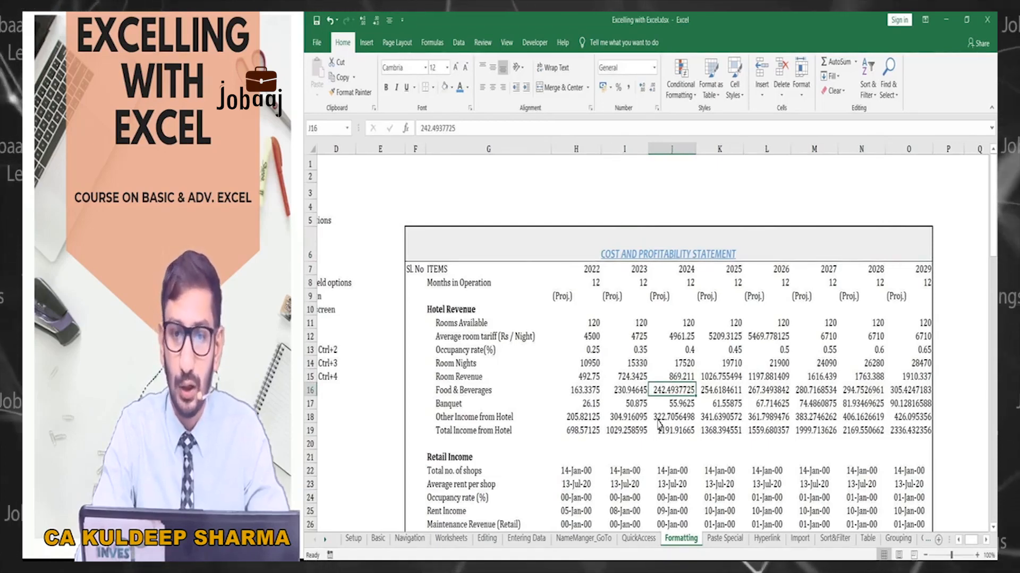
key(ctrl+space)
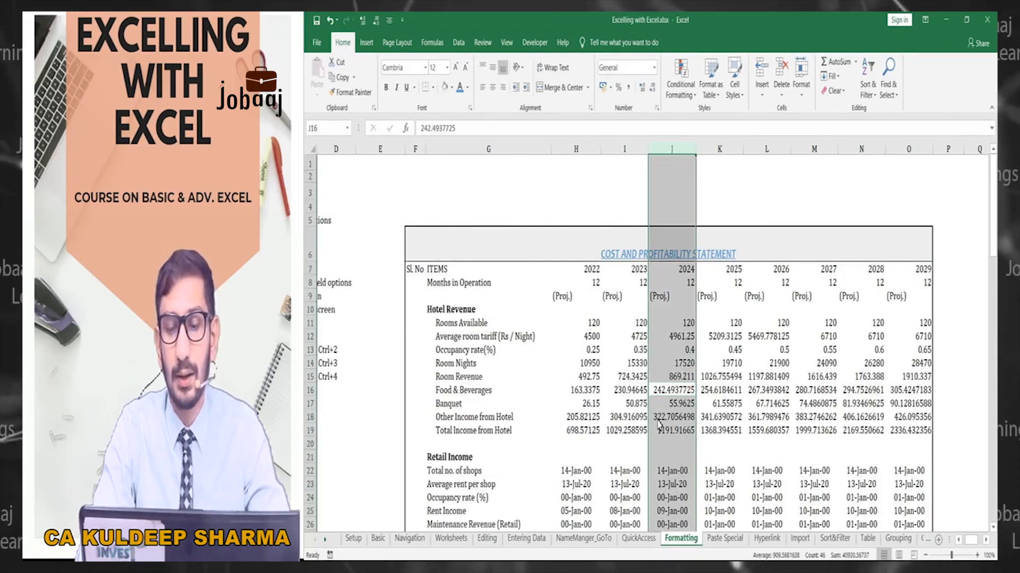
key(Right)
key(Right)
key(ctrl+space)
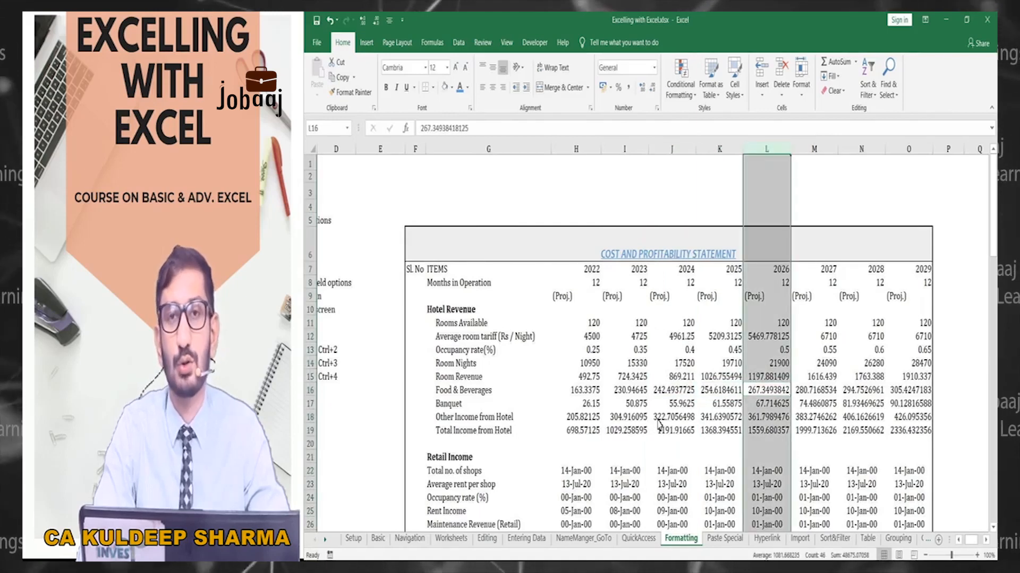
key(Right)
key(ctrl+space)
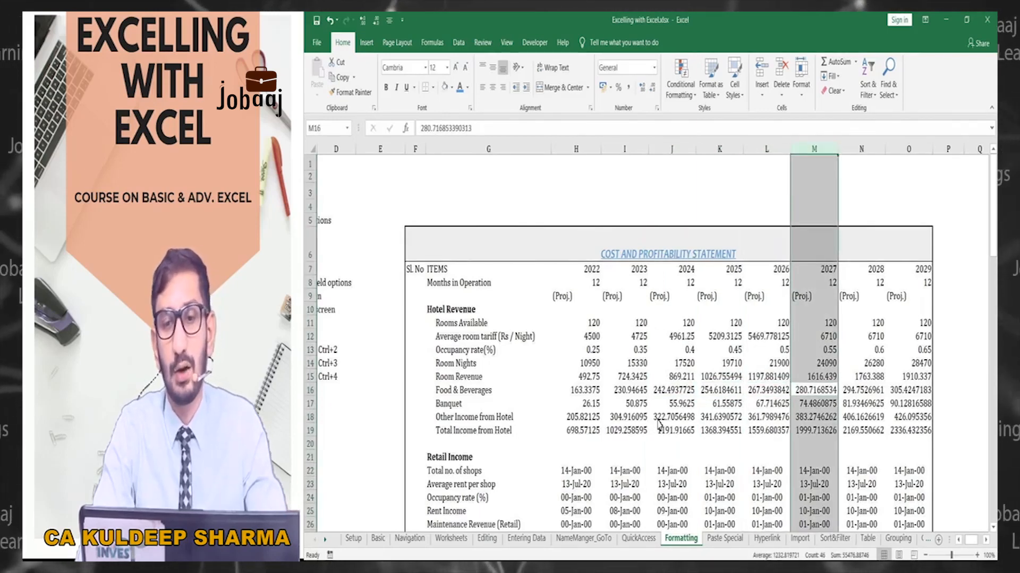
Step: Narrow columns J to O to test the title's centering, and undo the width change
drag(908, 148, 674, 149)
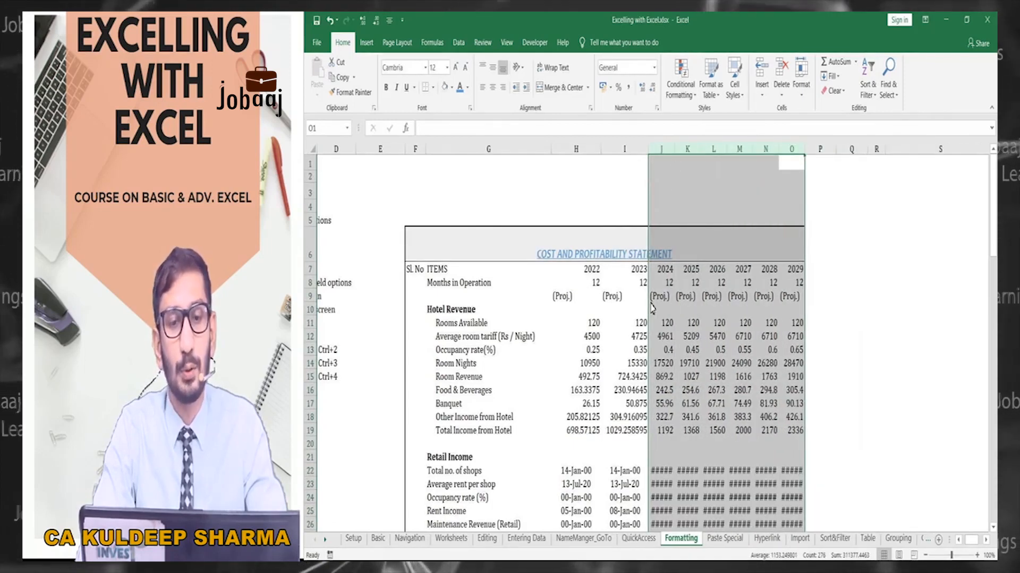
click(613, 260)
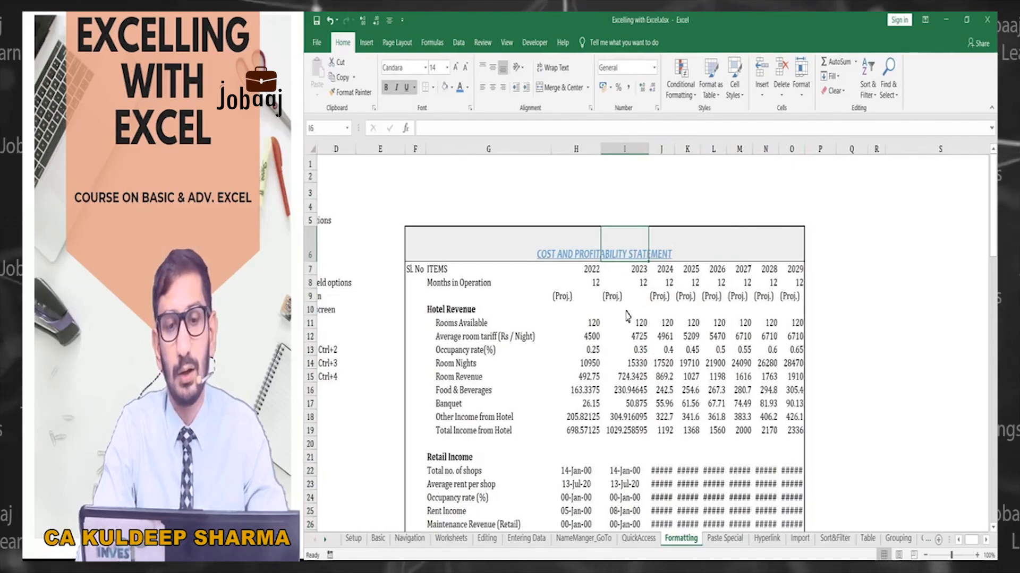
key(ctrl+z)
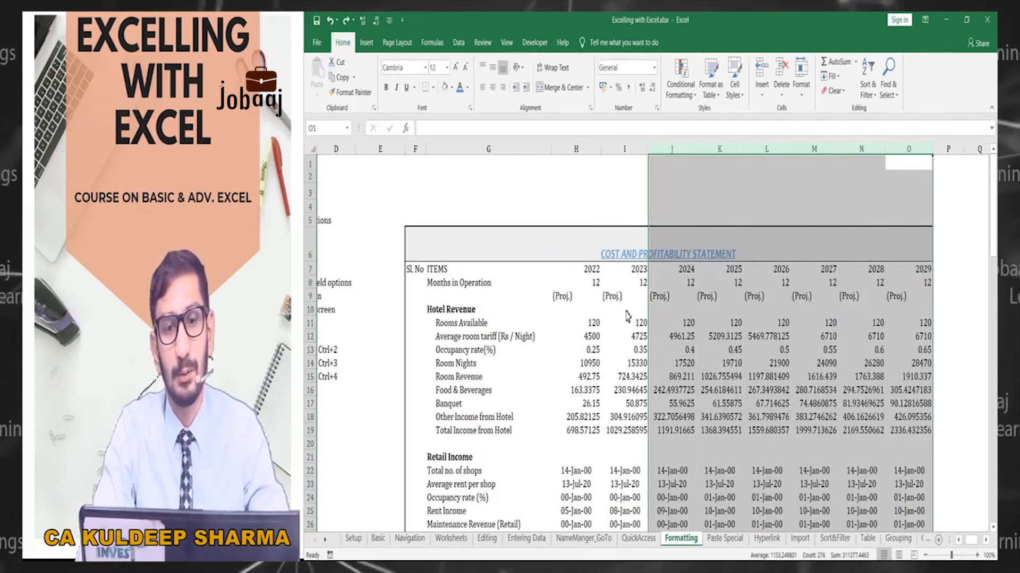
click(628, 310)
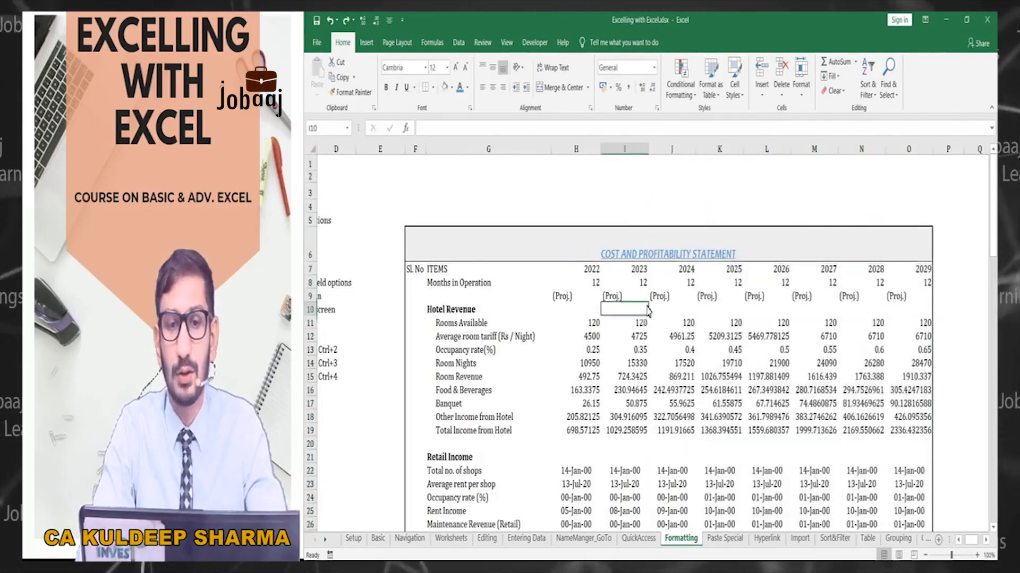
Step: Walk the selection along the title row from K6 to F6 and G6 to find which cell holds the title text
key(Right)
key(Right)
key(Up)
key(Up)
key(Up)
key(Up)
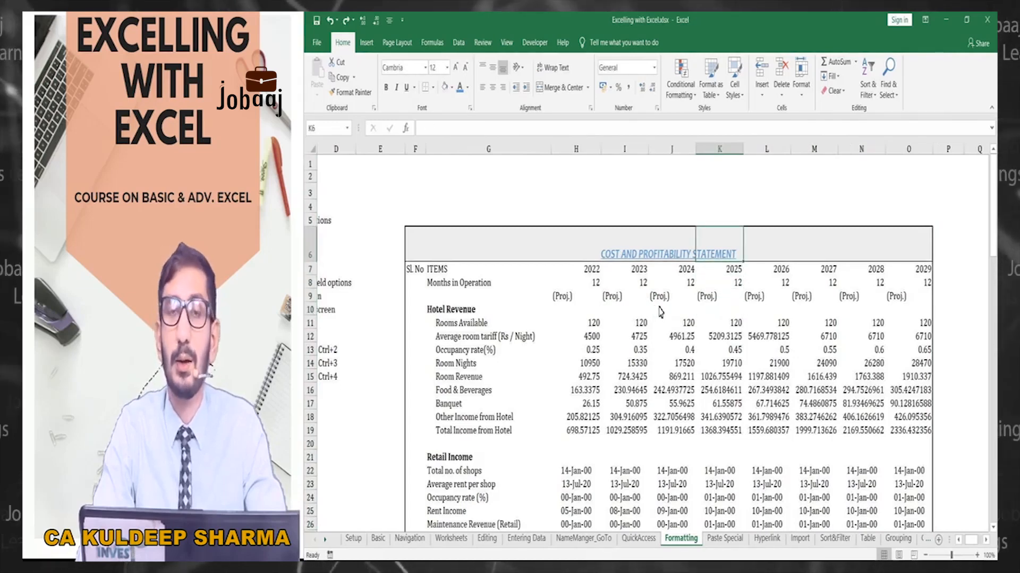
key(Left)
key(Left)
key(Left)
key(Left)
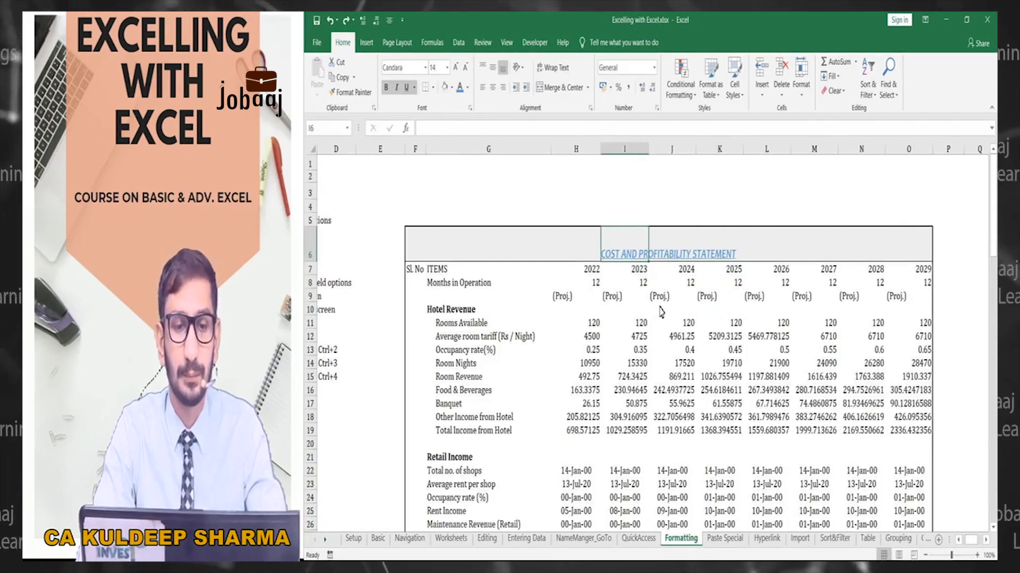
key(Right)
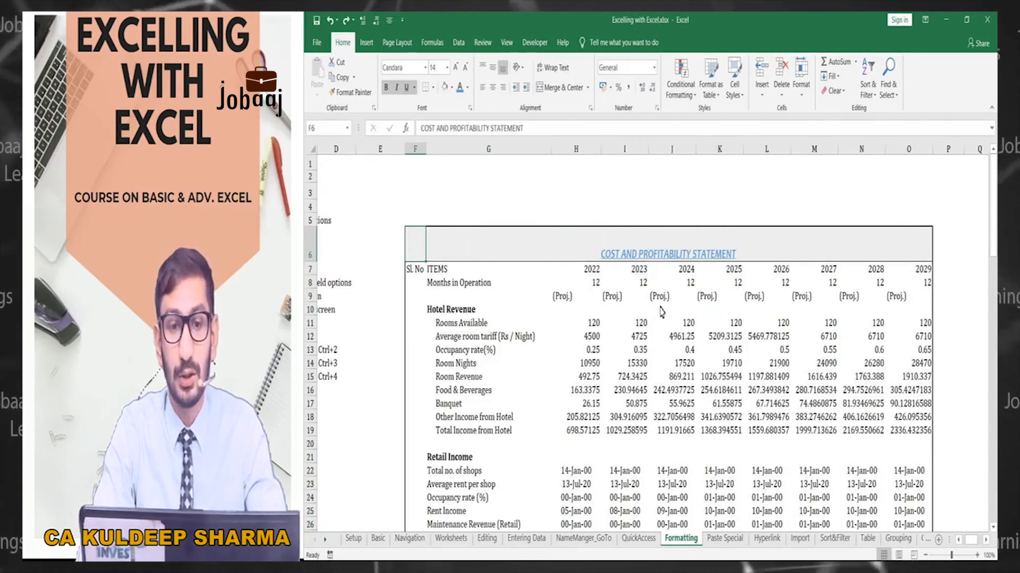
key(Left)
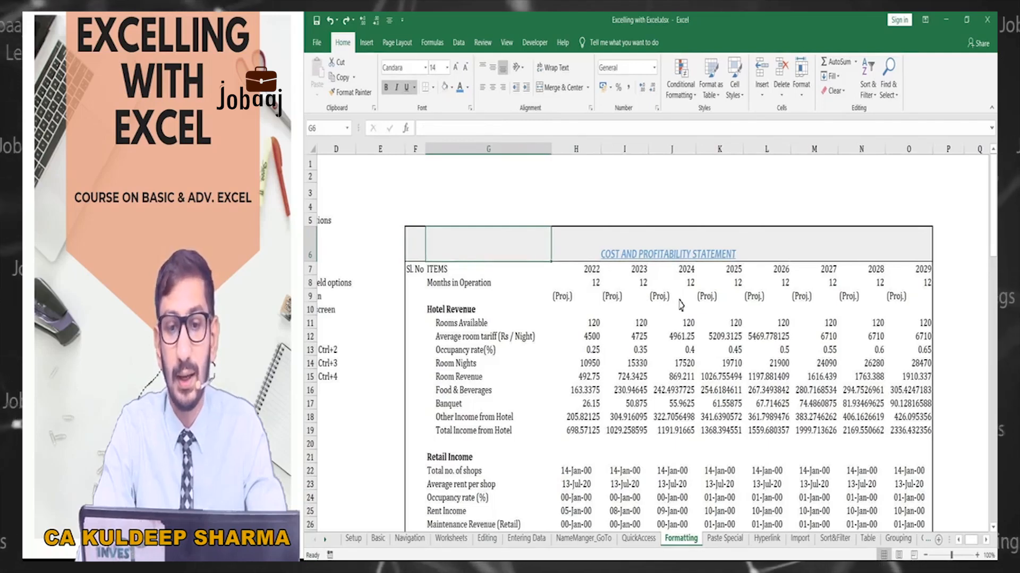
Step: Compare the contents of title row cells I6 and K6 with those of F6
click(658, 258)
key(Left)
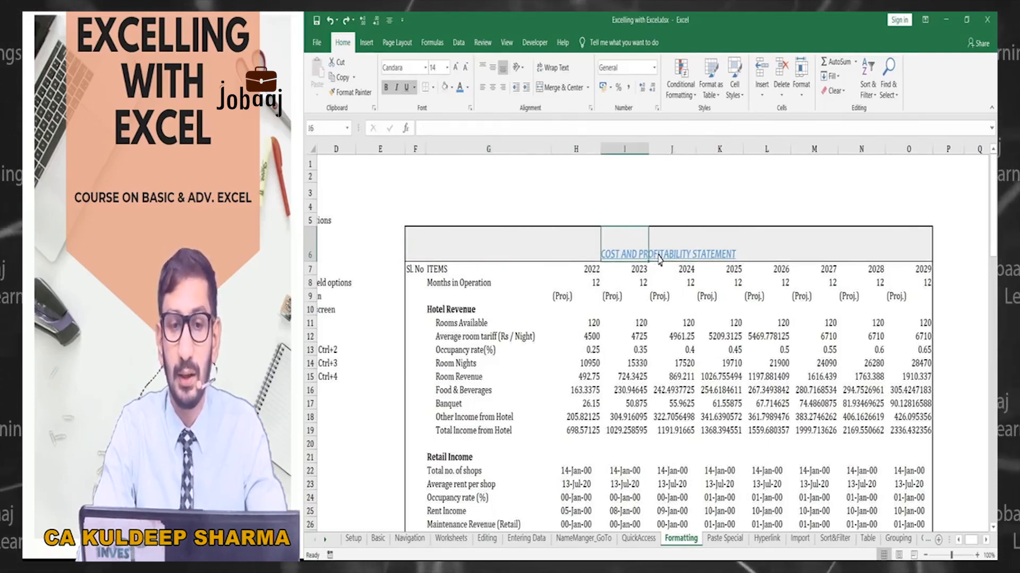
key(Left)
key(Right)
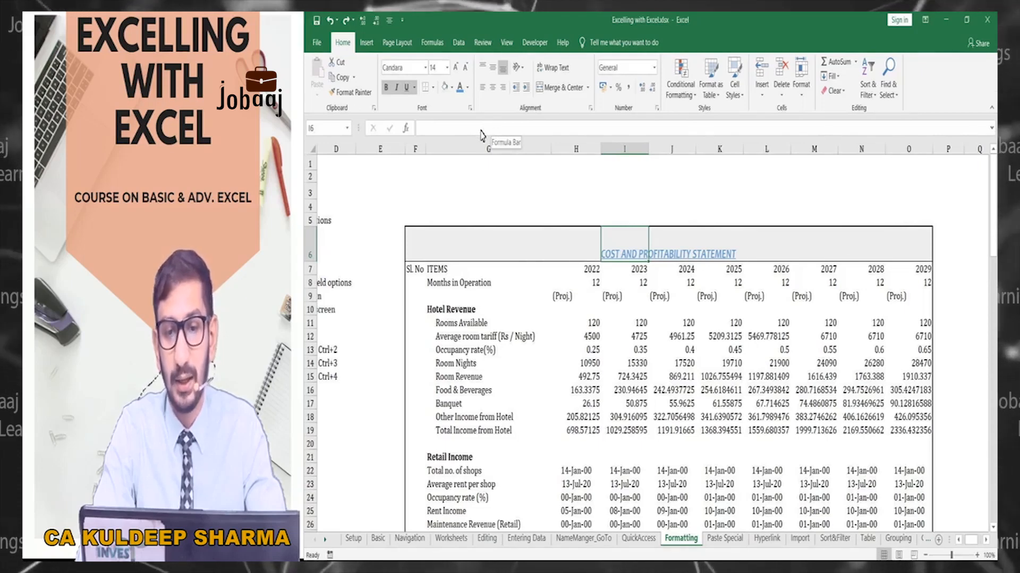
key(Right)
key(Right)
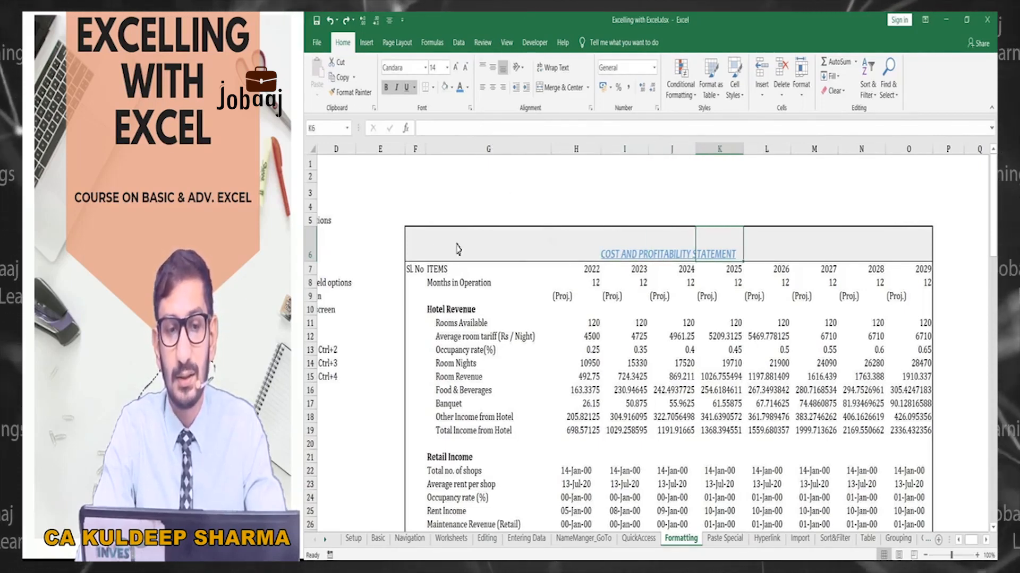
click(421, 251)
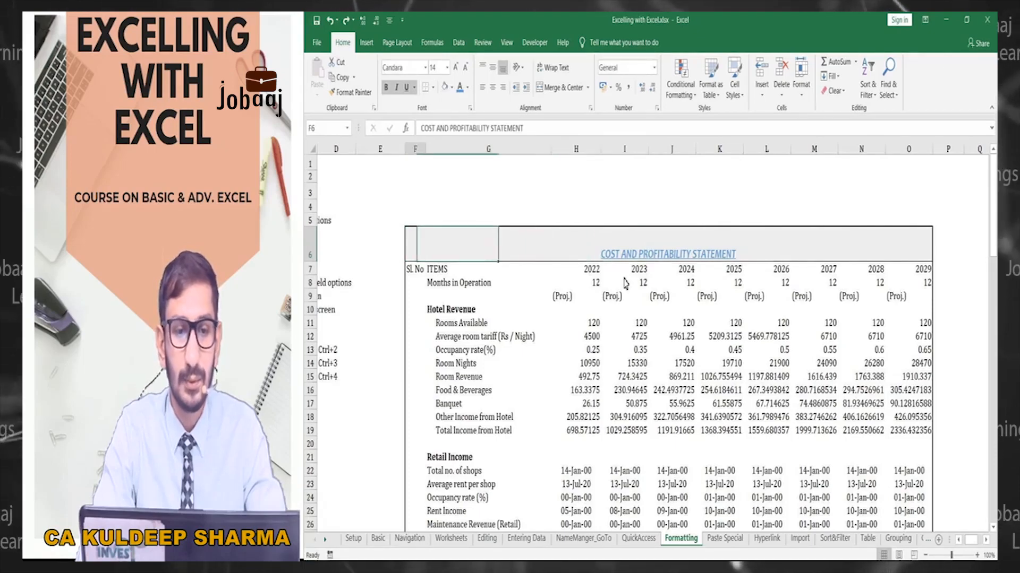
Step: Locate the Center Across Selection entry in the shortcut list and examine its description in C40
scroll(546, 314, down, 5)
click(448, 392)
key(Left)
key(Left)
key(Left)
key(Left)
key(Left)
key(Left)
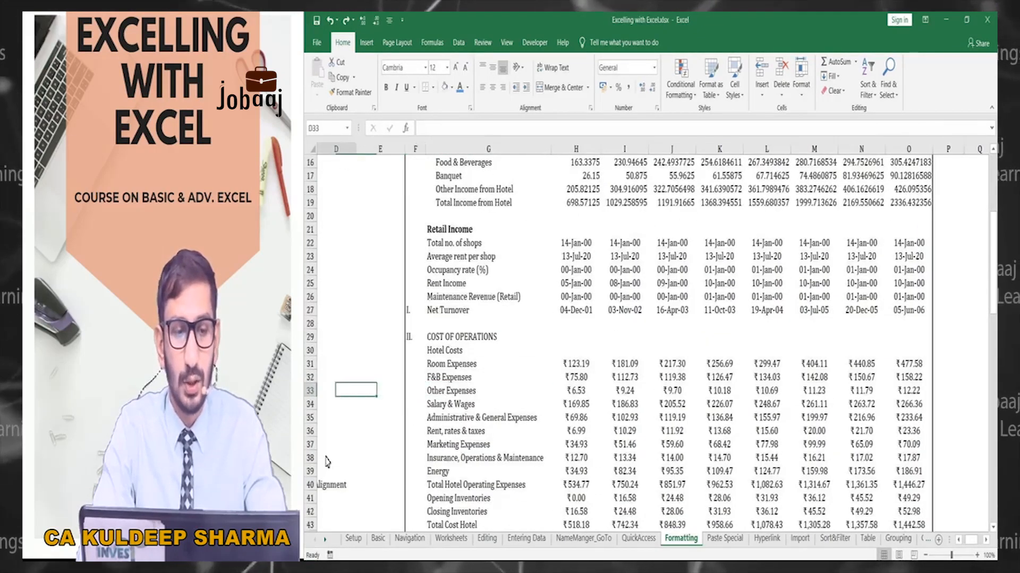
scroll(361, 350, down, 5)
click(354, 287)
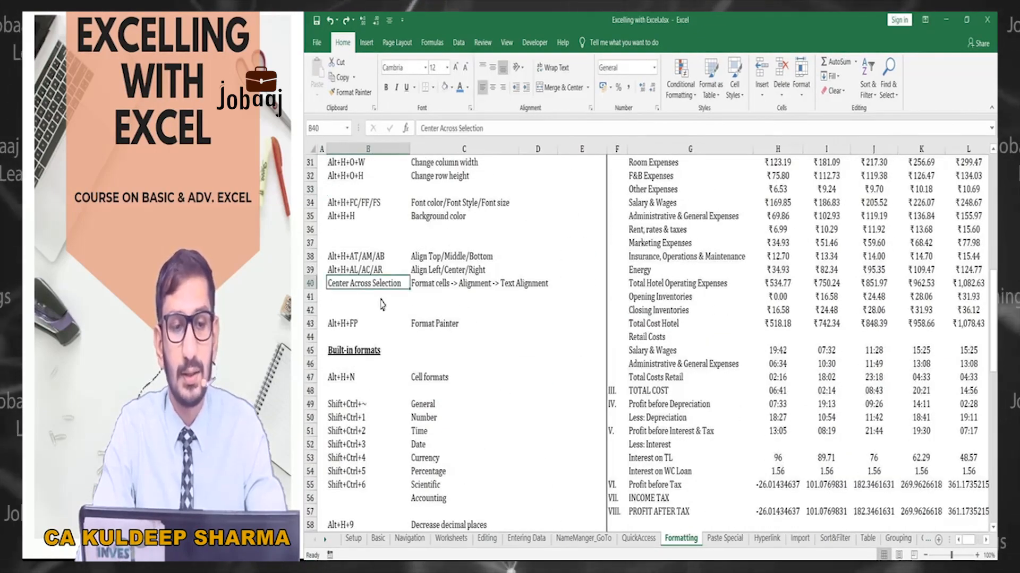
click(420, 284)
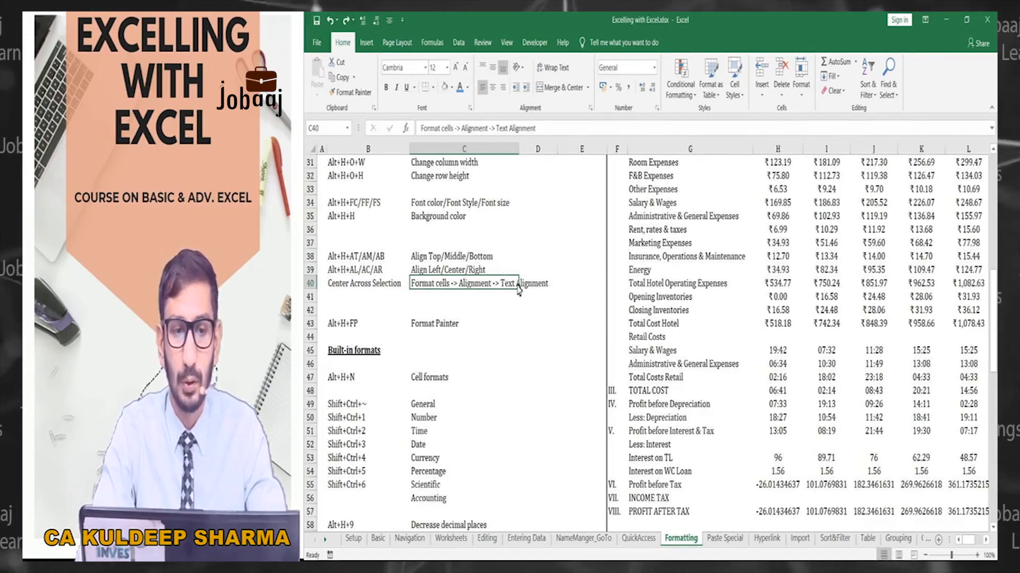
Step: Locate the Format Painter entry in row 43 of the shortcut list
scroll(518, 289, up, 2)
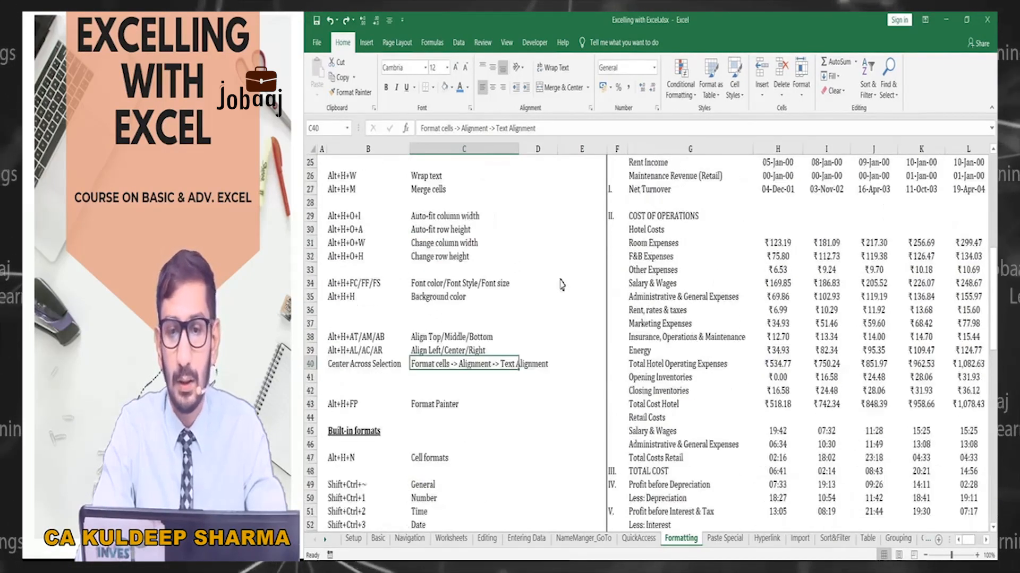
scroll(579, 278, up, 8)
scroll(433, 366, down, 9)
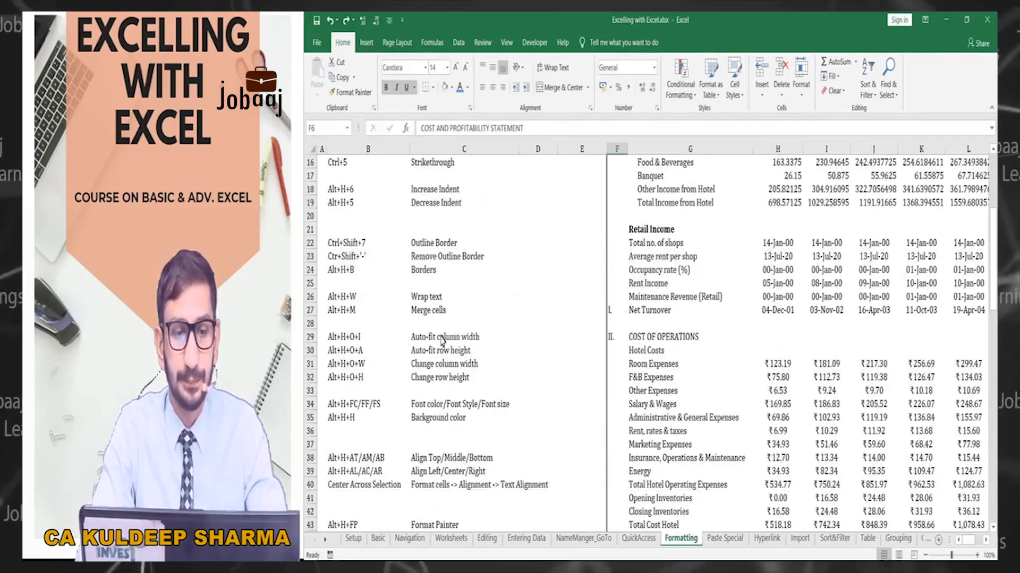
click(433, 366)
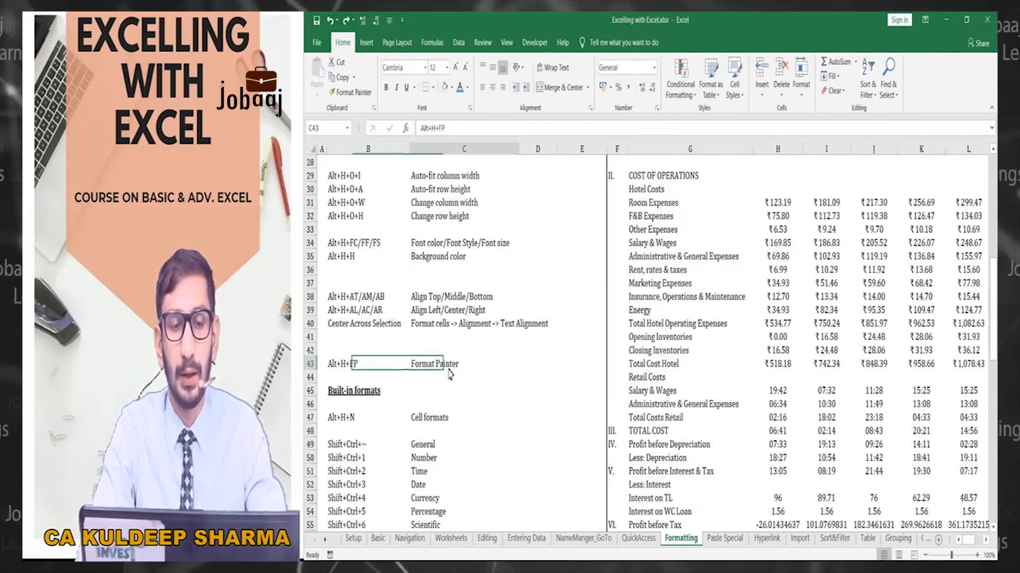
Step: Underline the Hotel Revenue heading in G10 and give it a blue font color
scroll(629, 336, up, 9)
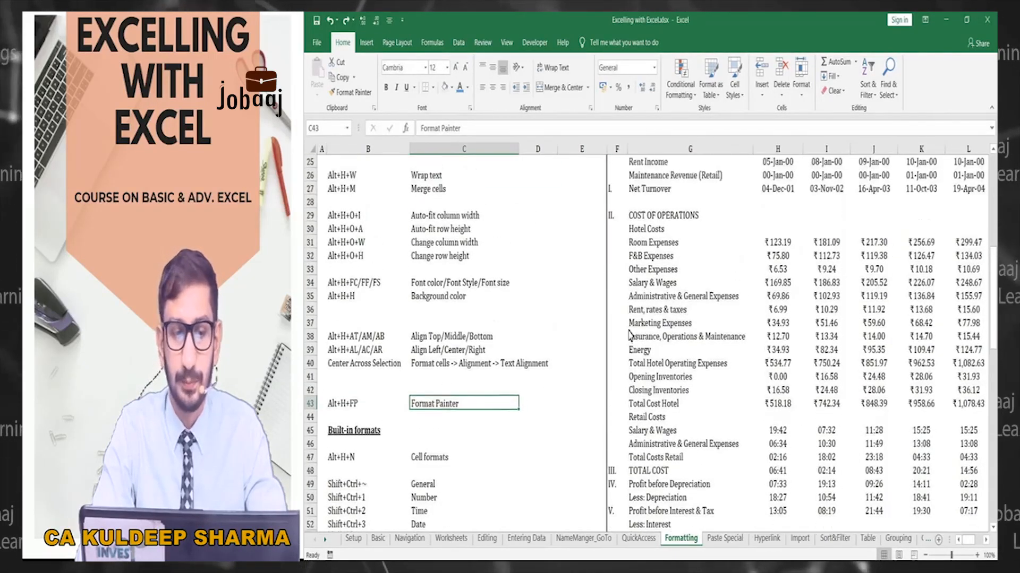
click(648, 314)
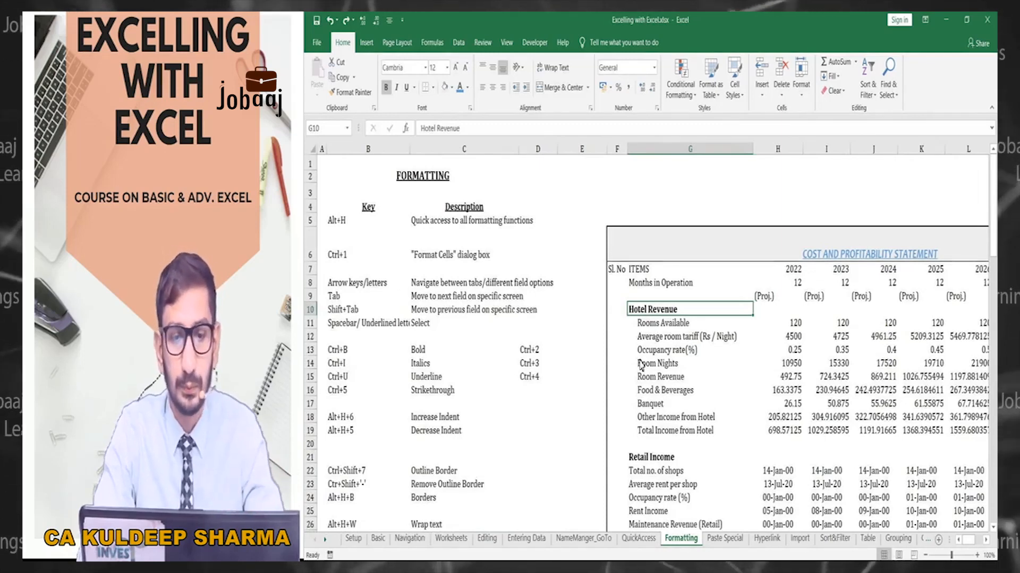
scroll(627, 347, down, 1)
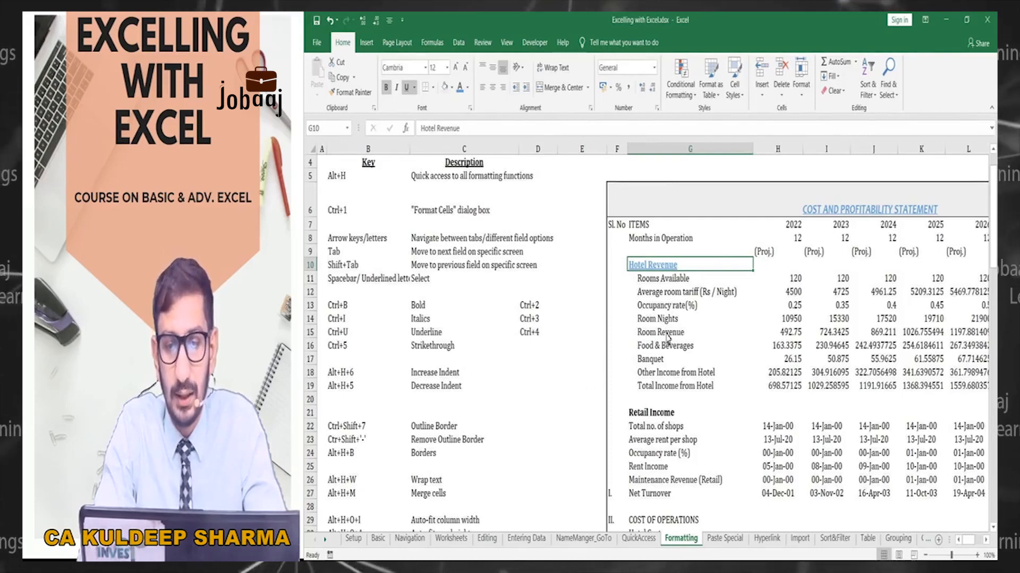
Step: Compare the formatting of Total Income from Hotel in G19 with the Hotel Revenue heading in G10, ending on G10
click(657, 389)
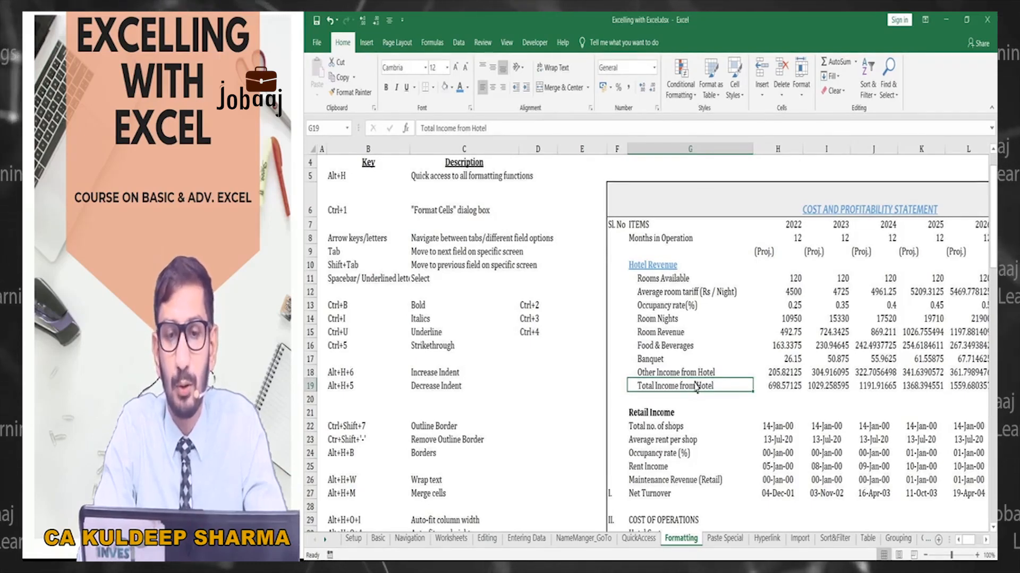
click(663, 266)
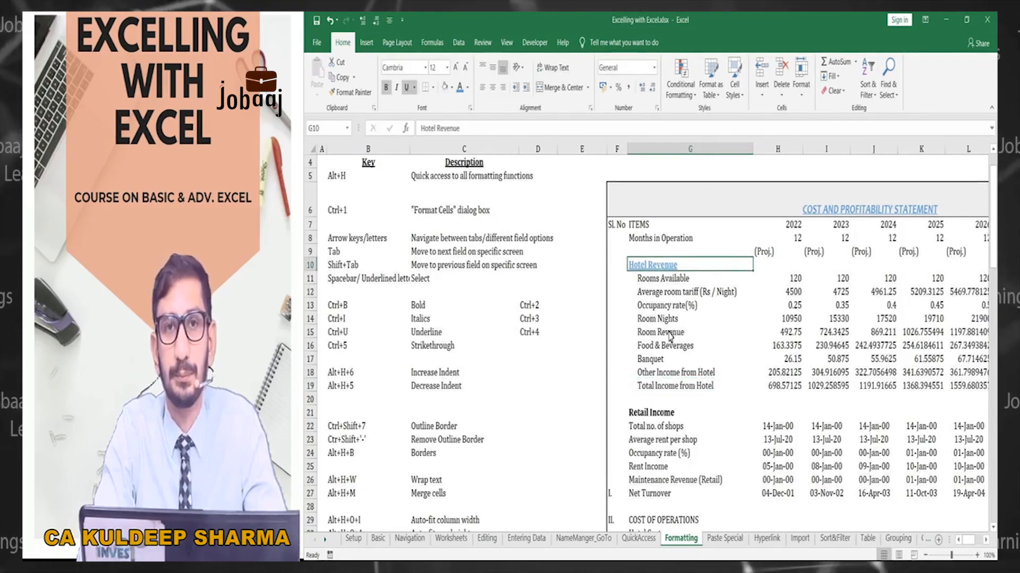
click(666, 390)
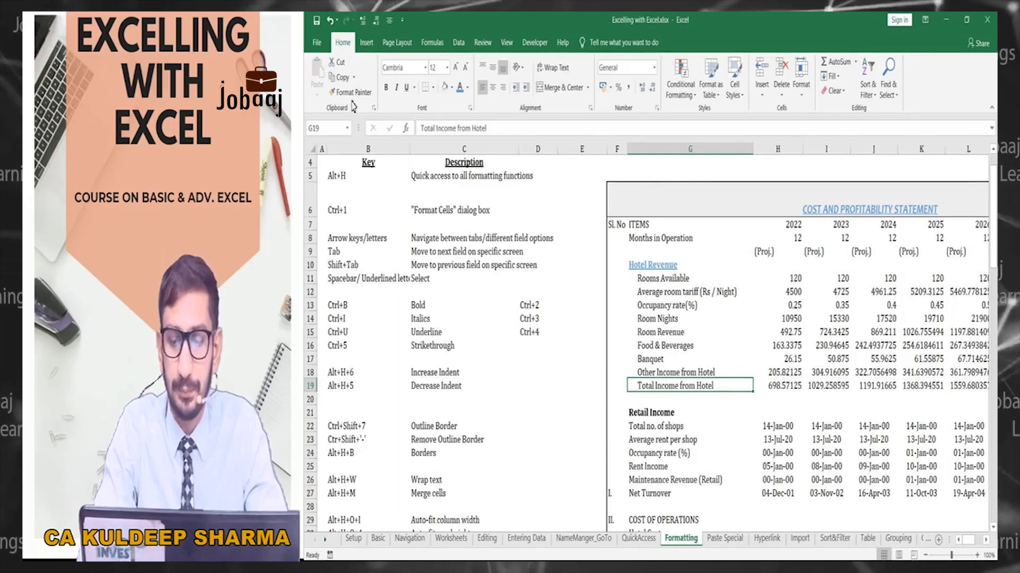
key(Up)
key(Up)
key(Up)
key(Up)
key(Up)
key(Up)
key(Up)
key(Up)
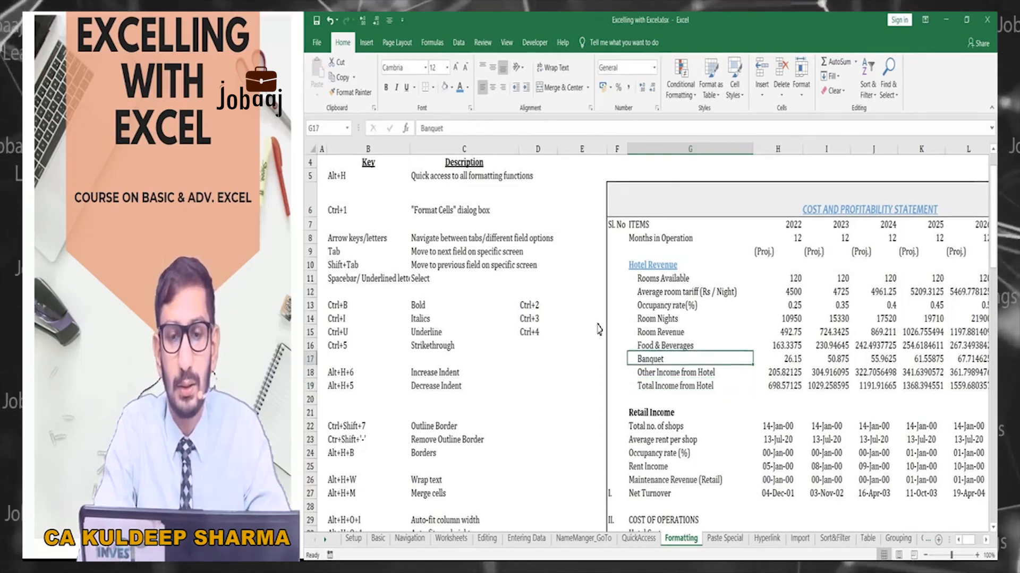
key(Up)
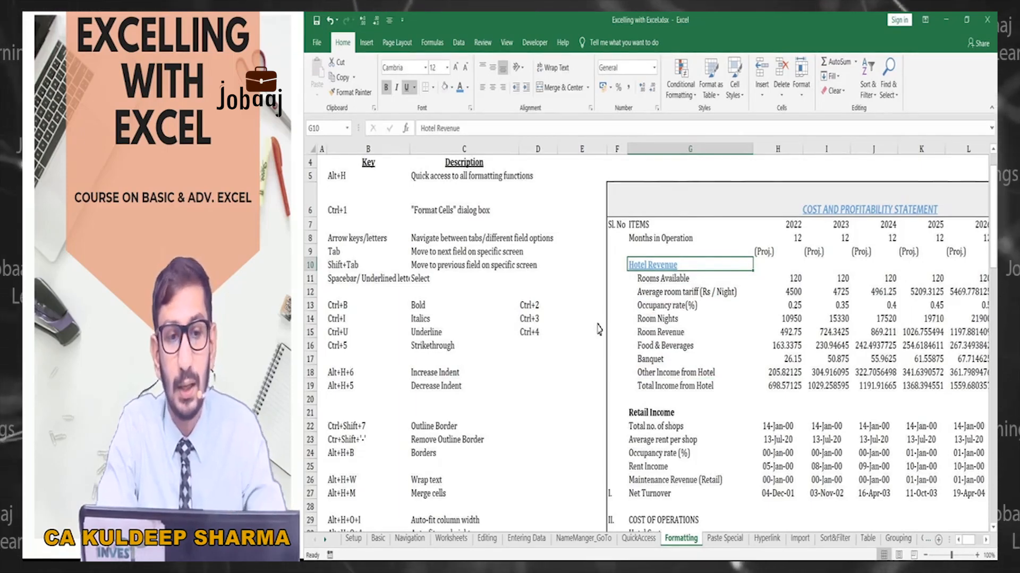
Step: Copy the Hotel Revenue heading's formatting from G10 onto Total Income from Hotel in G19 with Format Painter
scroll(389, 388, down, 5)
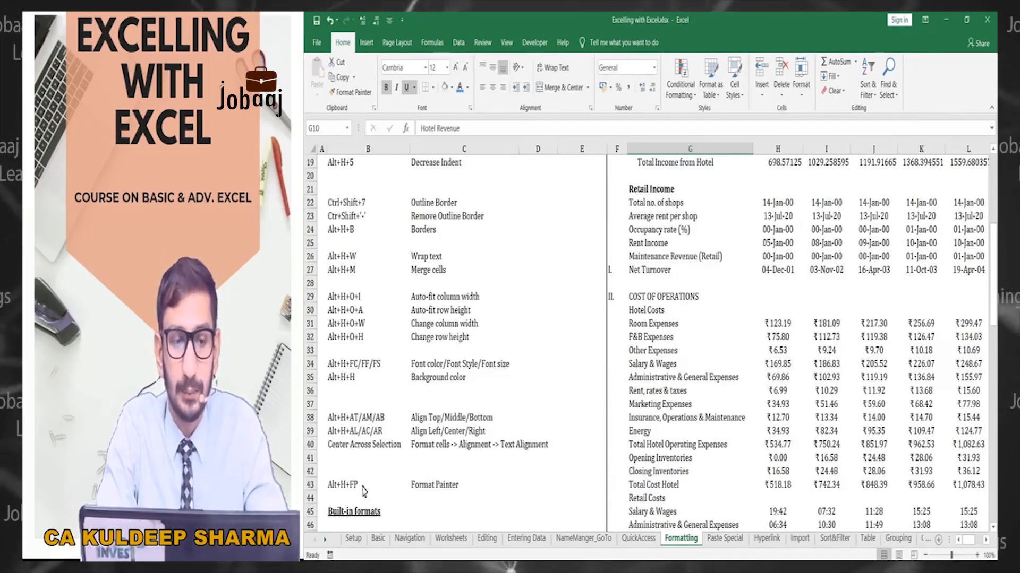
scroll(540, 393, up, 6)
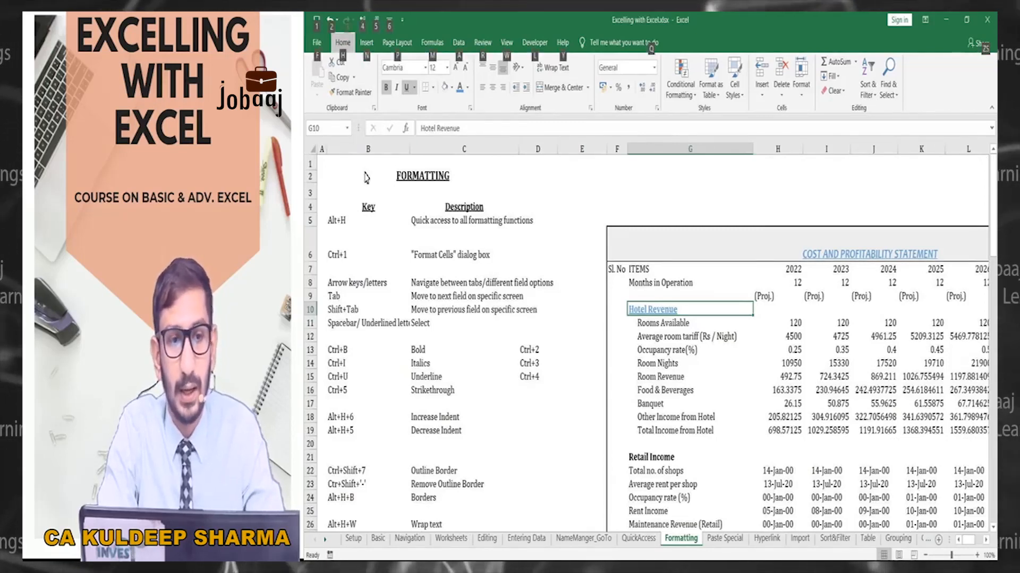
key(alt+h)
key(f)
key(p)
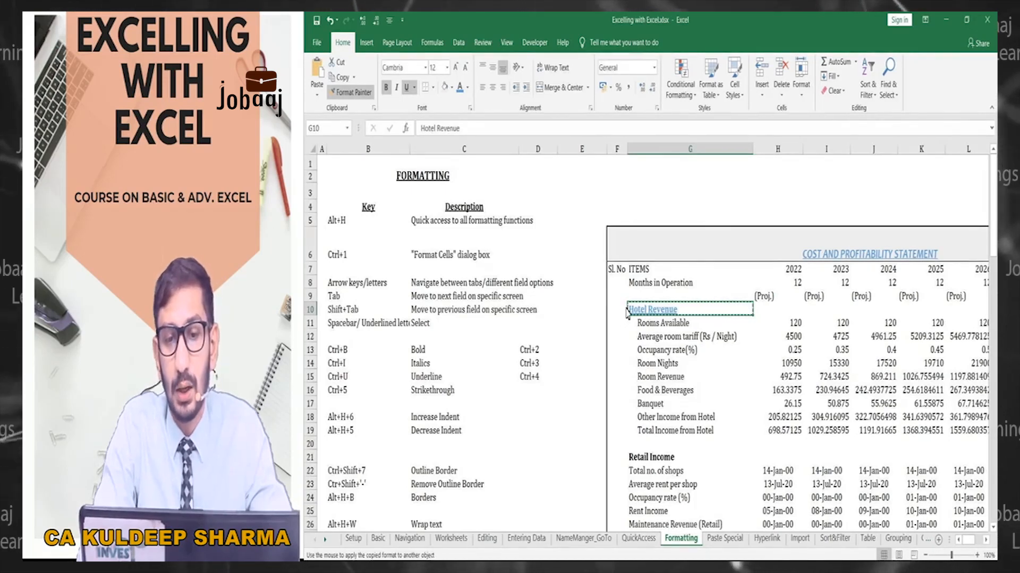
click(648, 434)
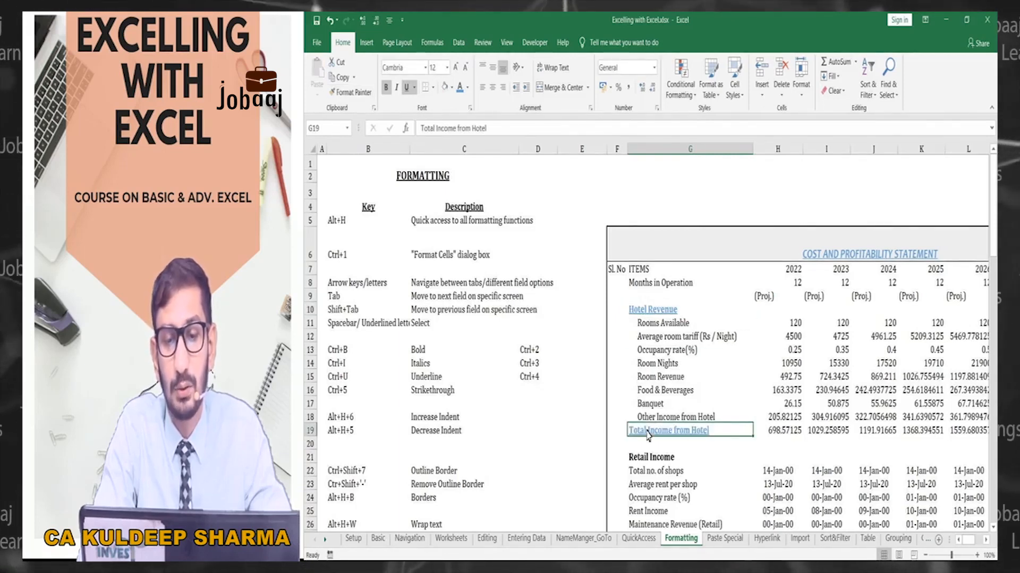
Step: Undo the formatting copied onto Total Income from Hotel in G19 and return to Hotel Revenue in G10
click(634, 315)
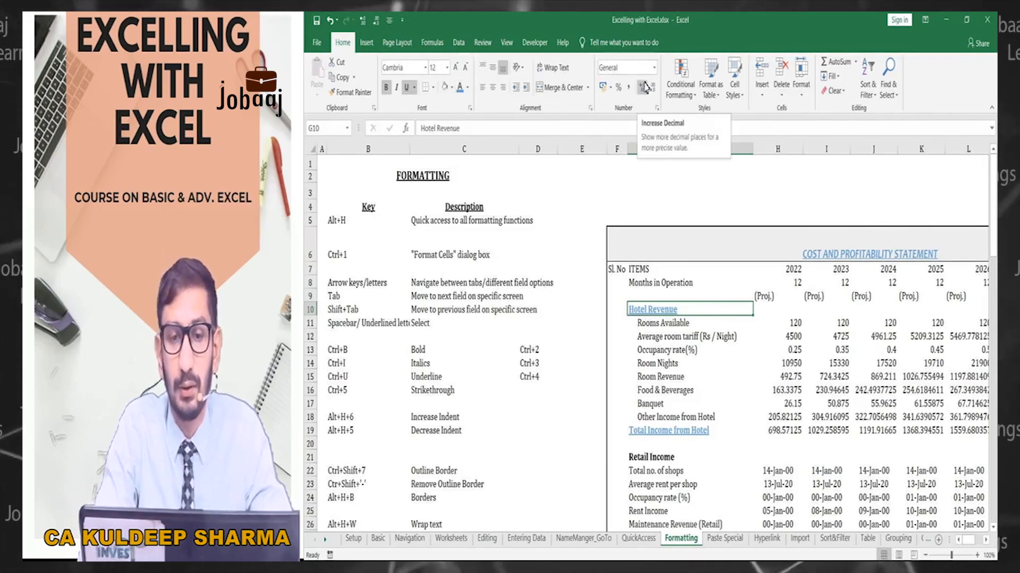
click(656, 430)
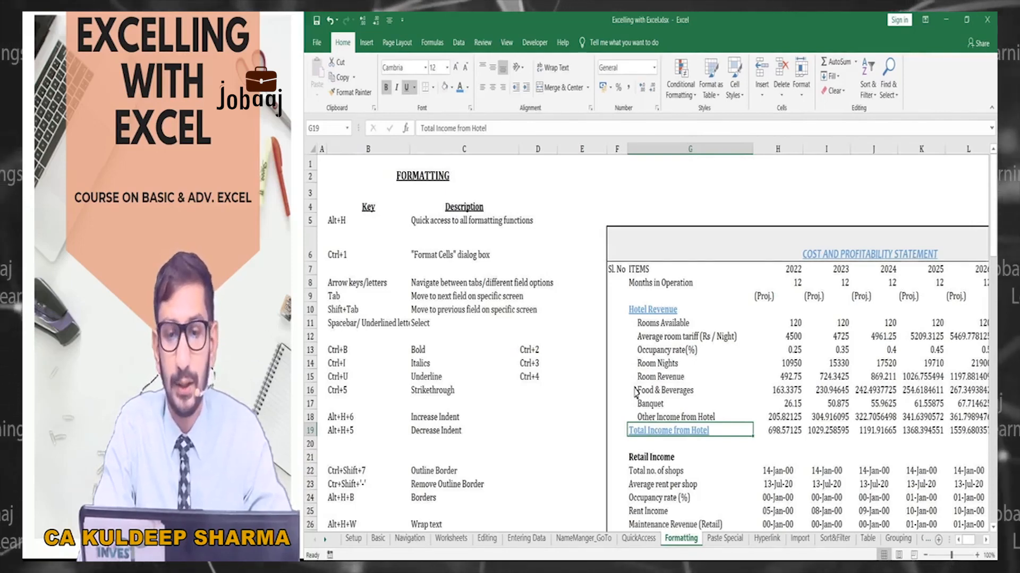
key(ctrl+z)
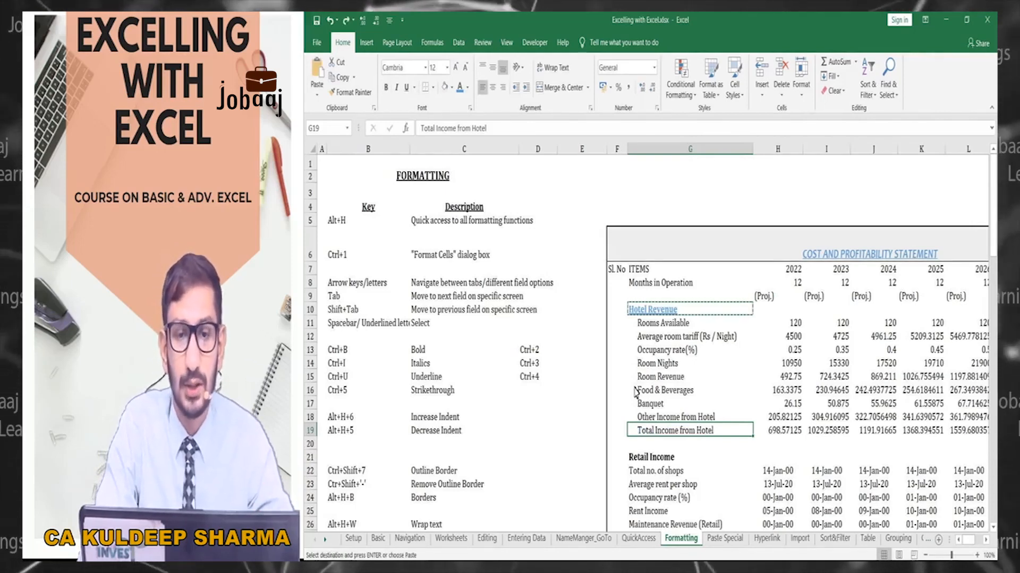
key(Up)
key(Up)
key(Up)
key(Up)
key(Up)
key(Up)
key(Up)
key(Up)
key(Up)
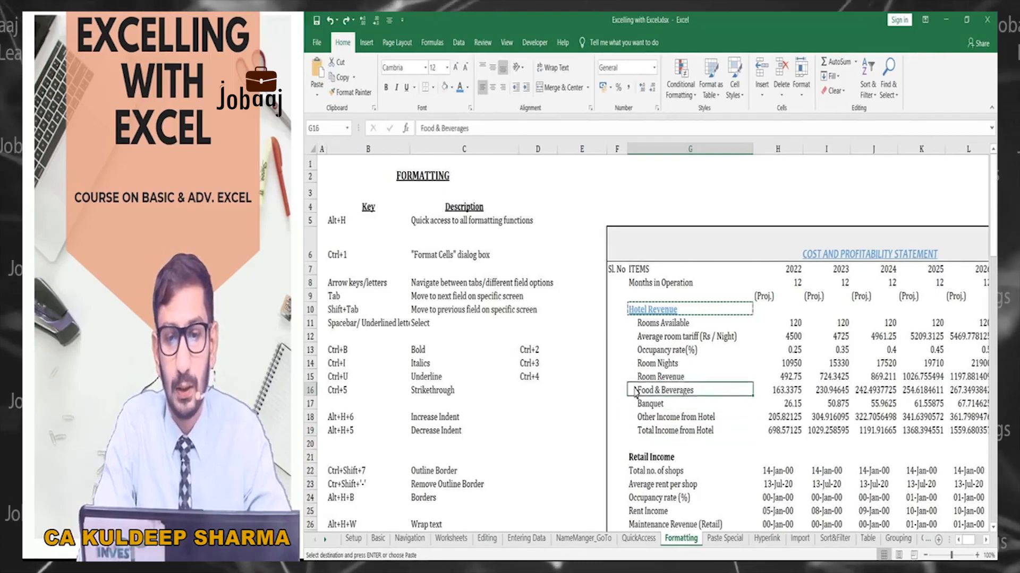
key(Escape)
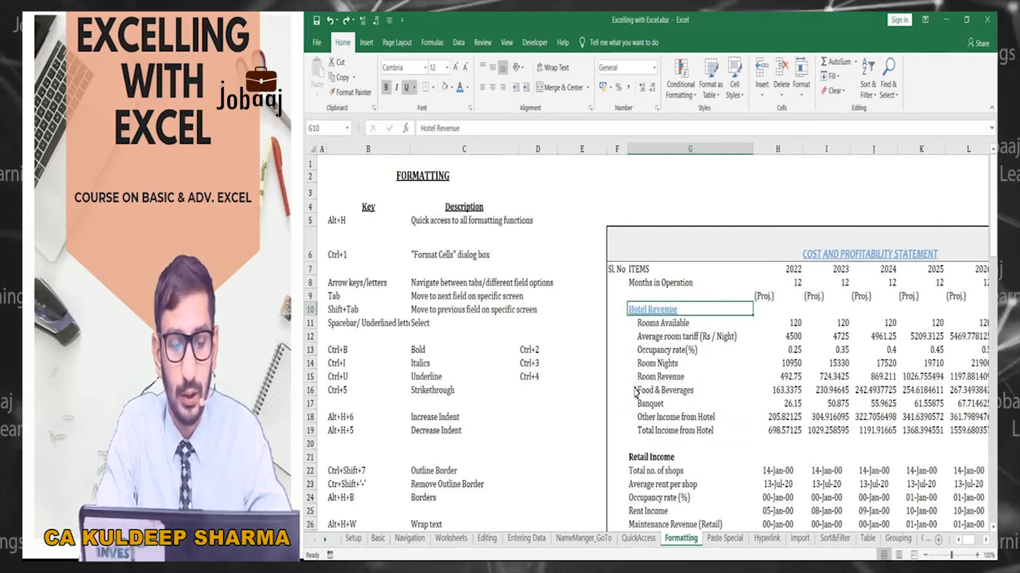
Step: Try copying the Hotel Revenue formatting onto Rooms Available in G11 with Format Painter, and undo it
key(alt)
key(h)
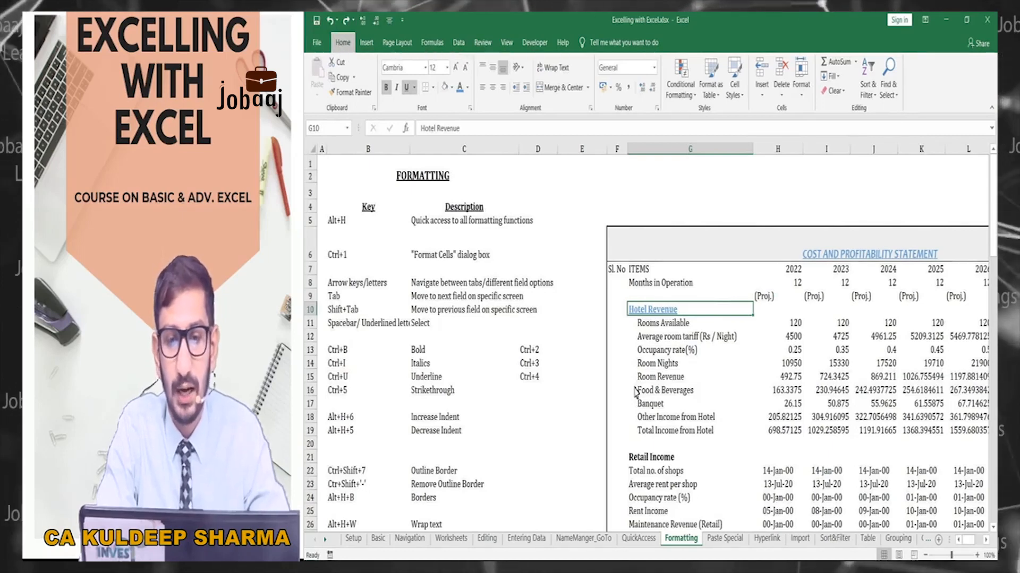
key(f)
key(p)
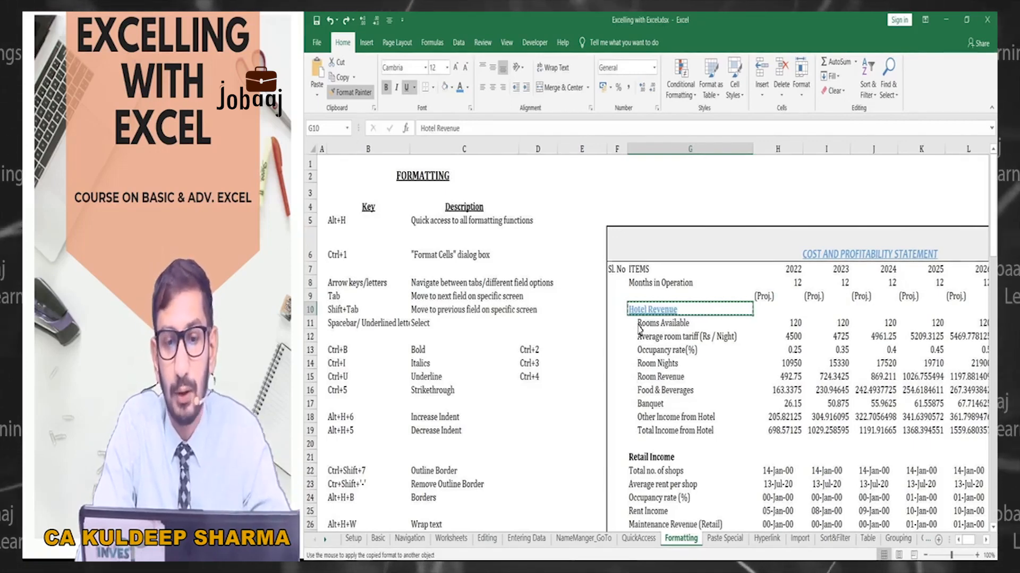
click(640, 325)
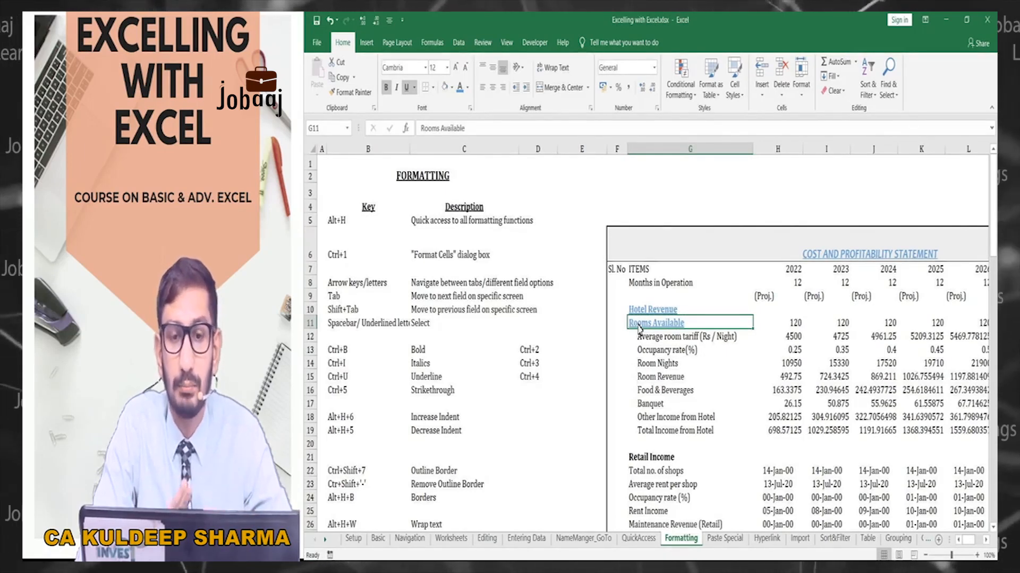
key(ctrl+z)
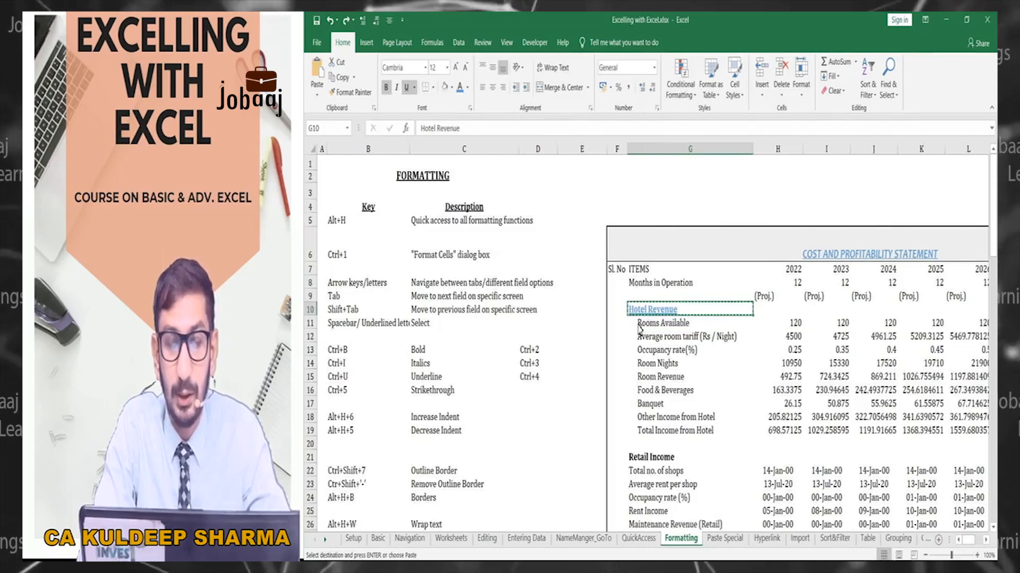
key(Escape)
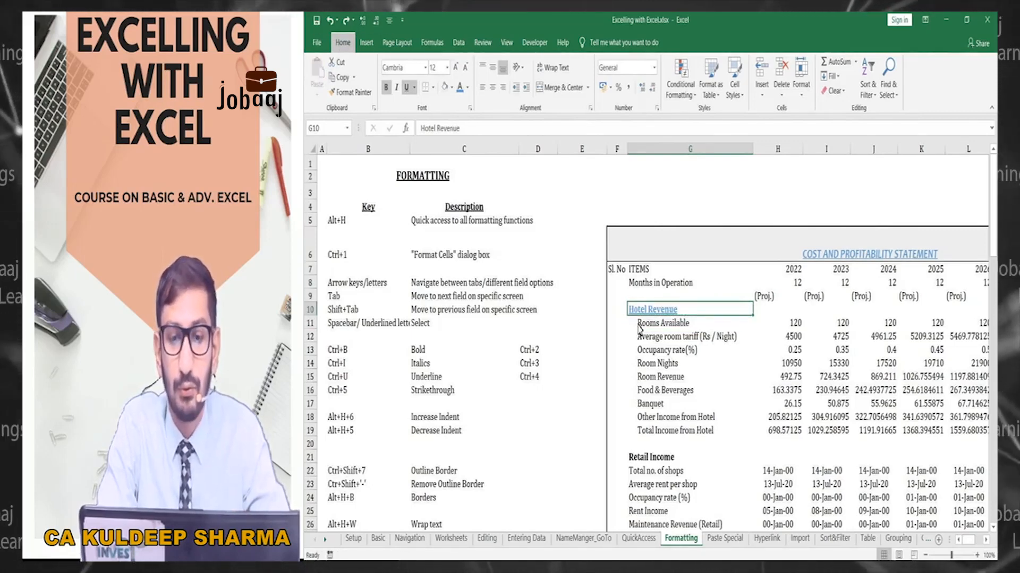
Step: Use Format Painter to give Total Income from Hotel in G19 the same formatting as the Hotel Revenue heading
key(alt+h)
key(f)
key(p)
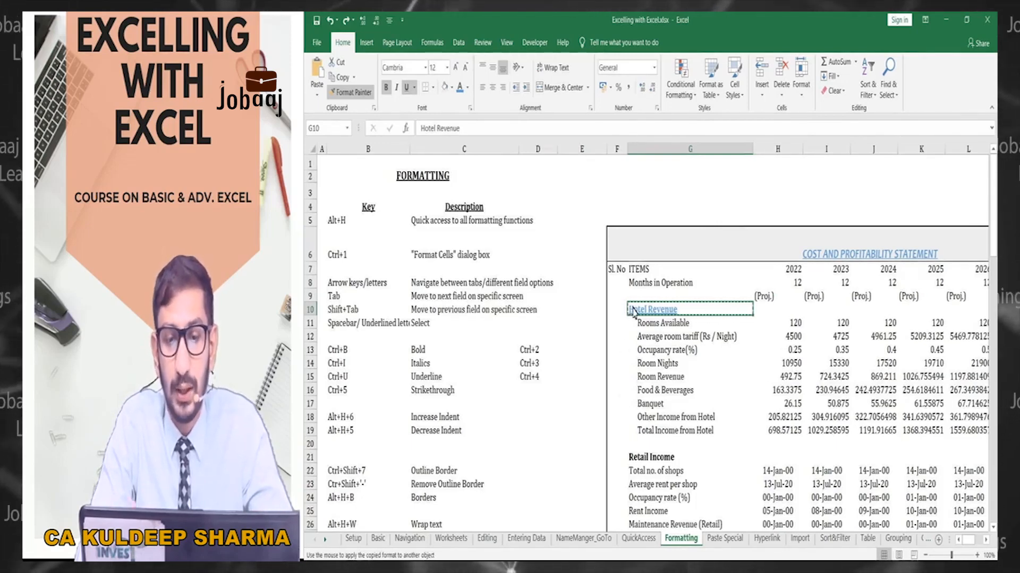
click(641, 431)
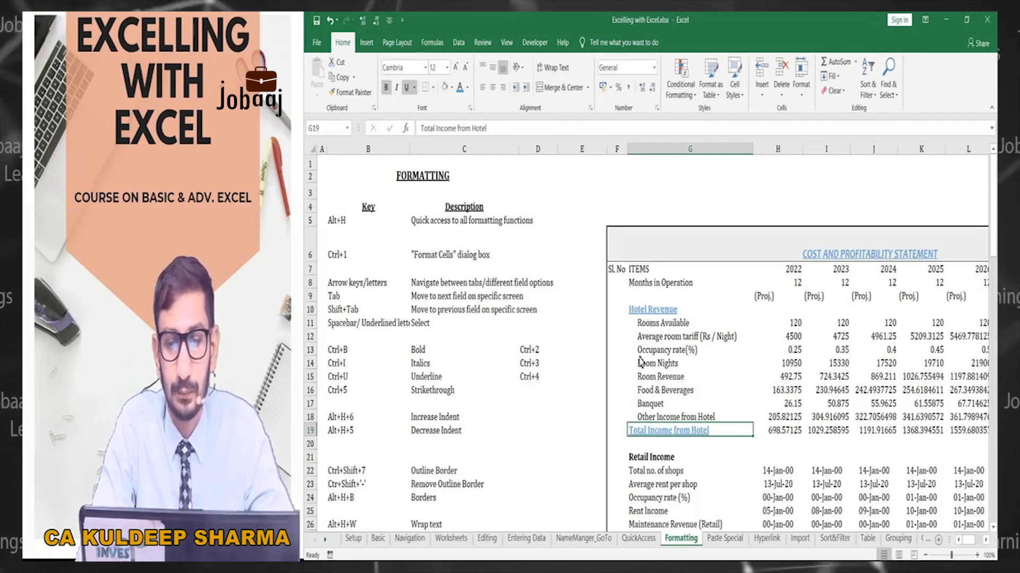
Step: Compare the formatting of the Hotel Revenue heading in G10 with Room Nights in G14
key(Up)
key(Up)
key(Up)
key(Up)
key(Up)
key(Up)
key(Up)
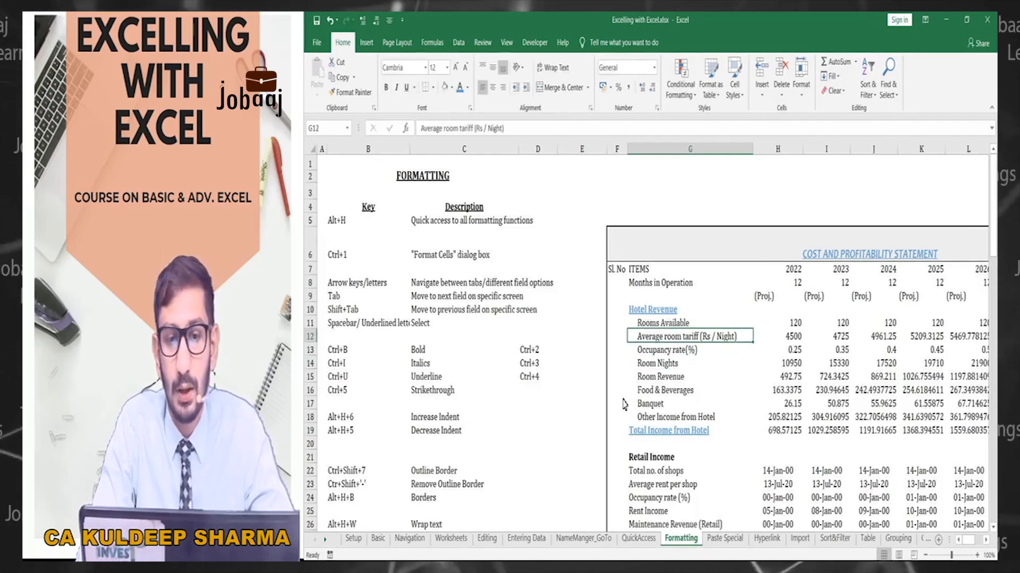
key(Up)
key(Up)
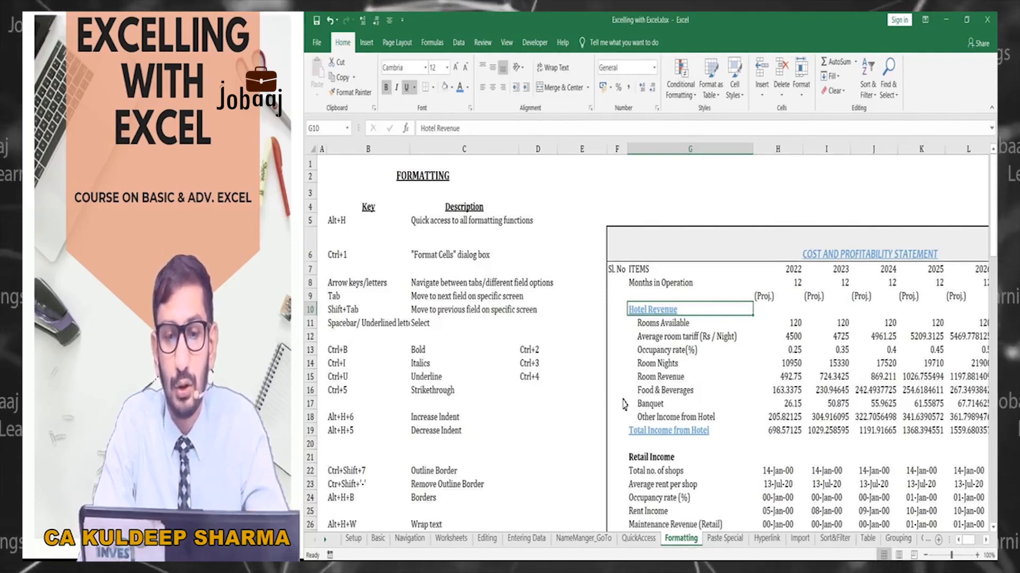
click(641, 365)
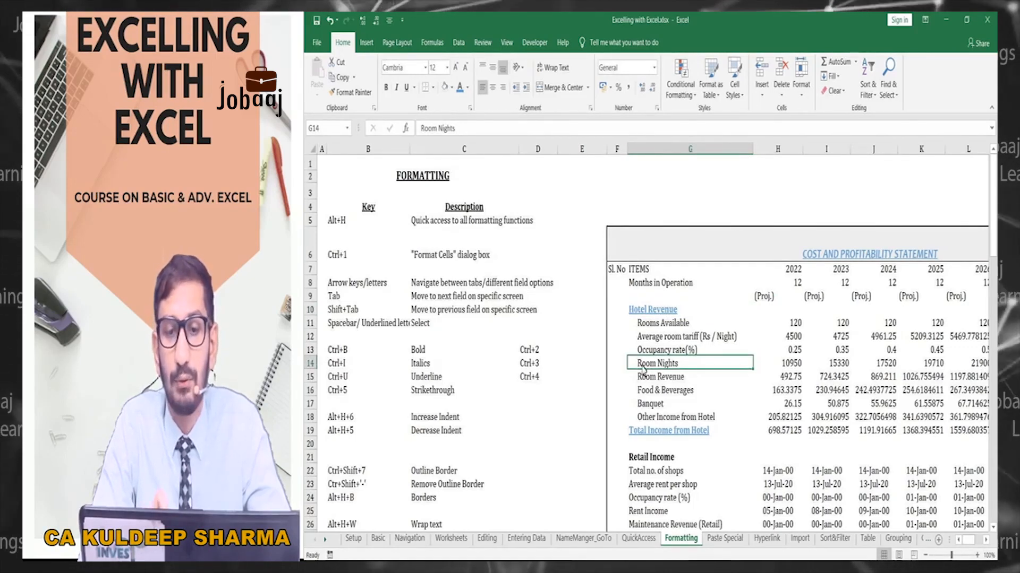
click(641, 313)
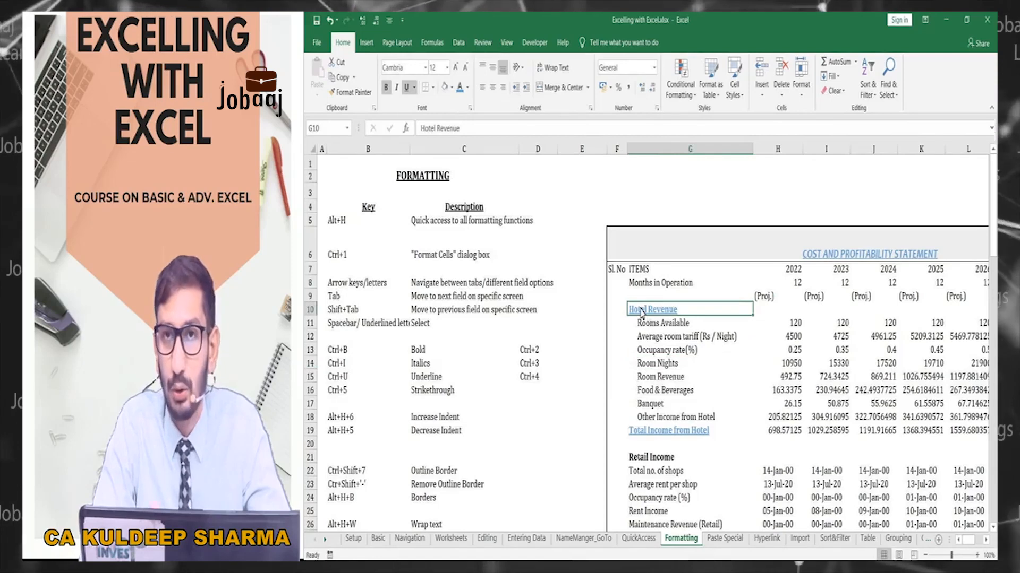
click(649, 364)
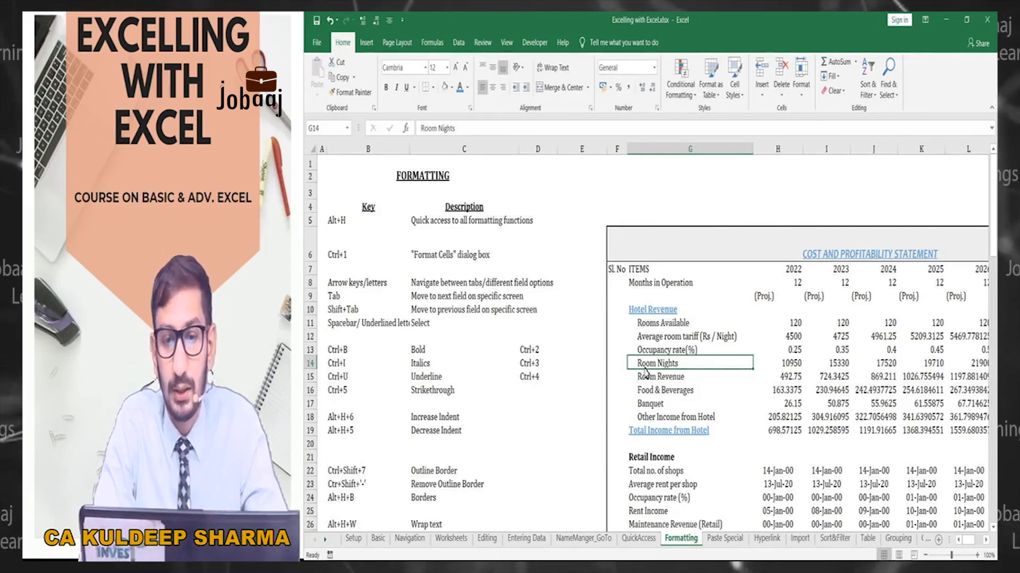
click(642, 313)
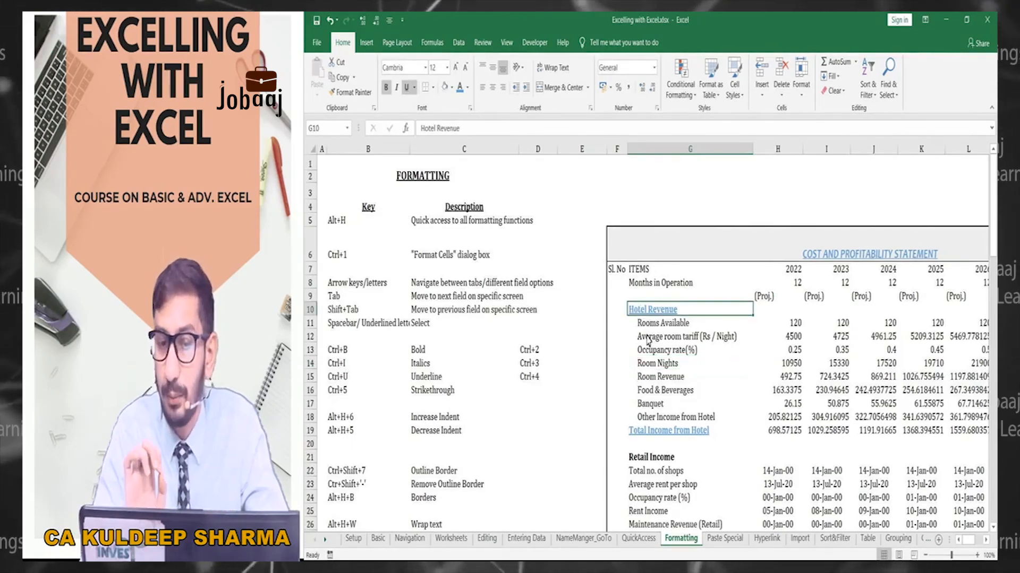
click(642, 366)
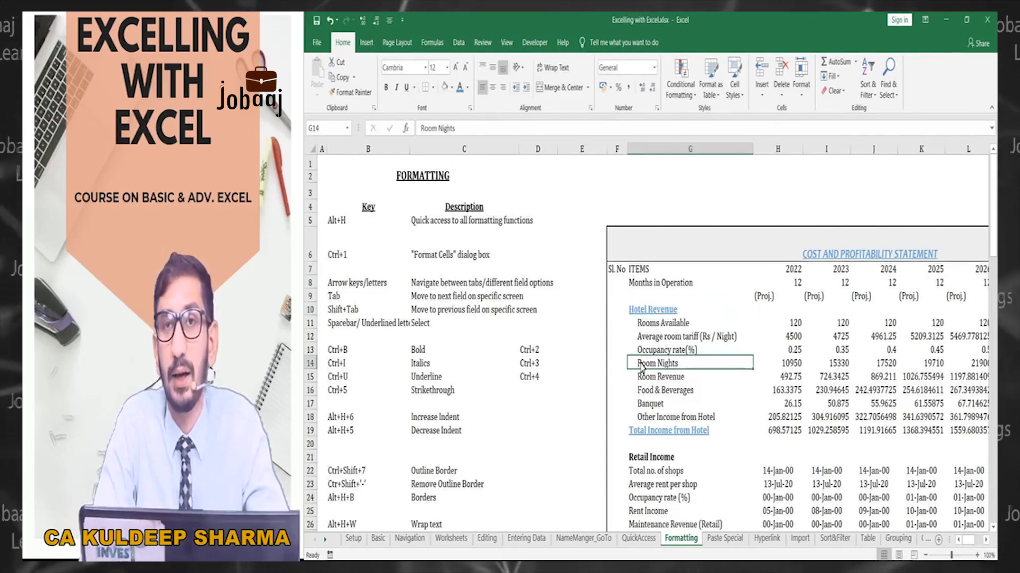
Step: Copy the Hotel Revenue formatting with Format Painter and apply it to Room Nights by using Go To with reference G14
click(648, 313)
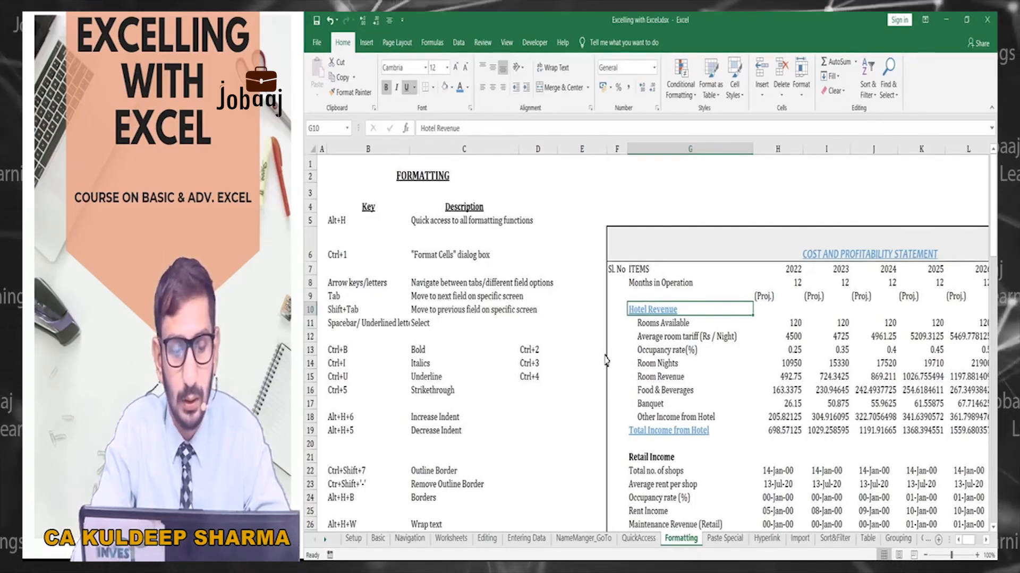
key(alt)
key(h)
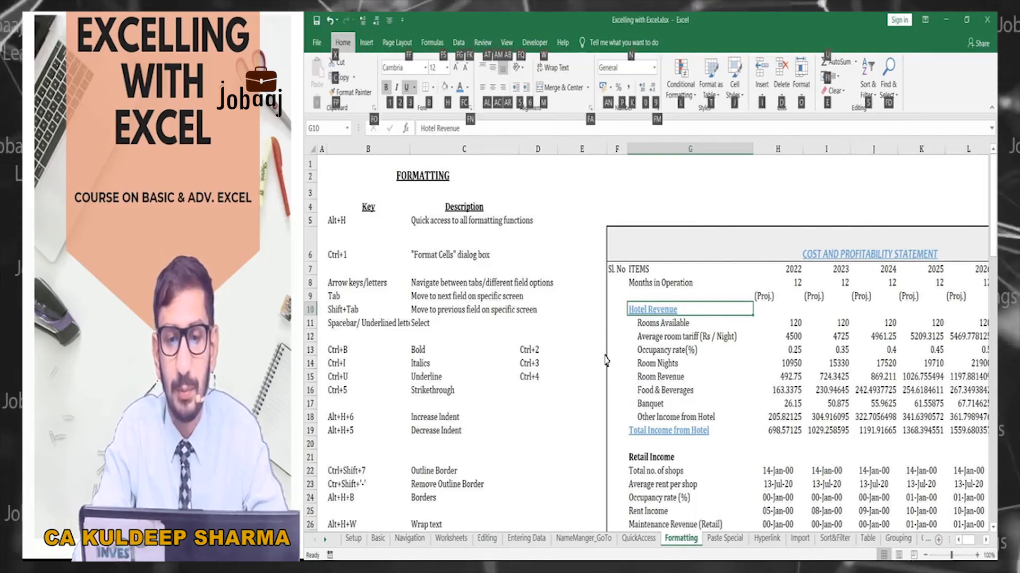
key(f)
key(p)
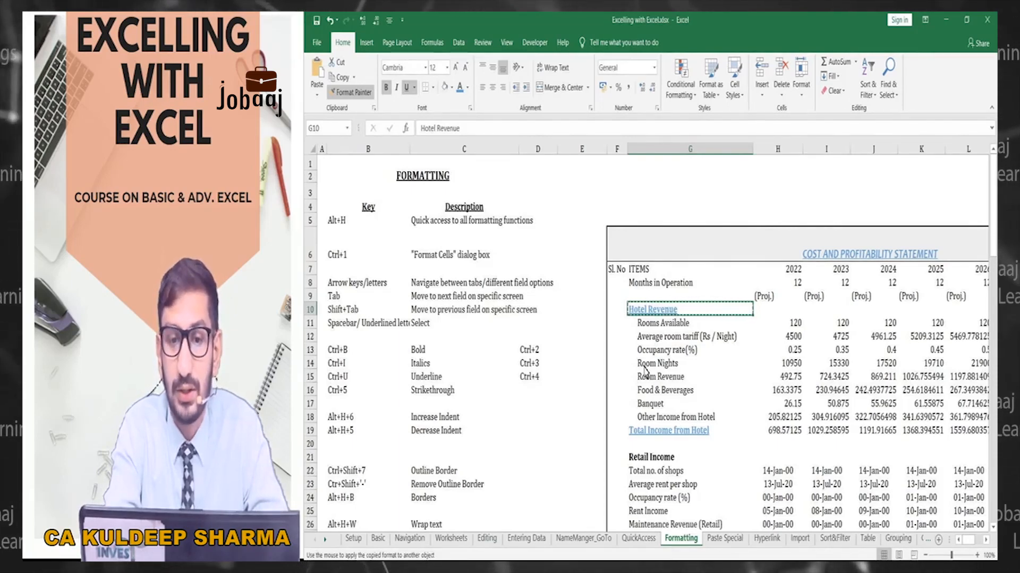
key(ctrl+g)
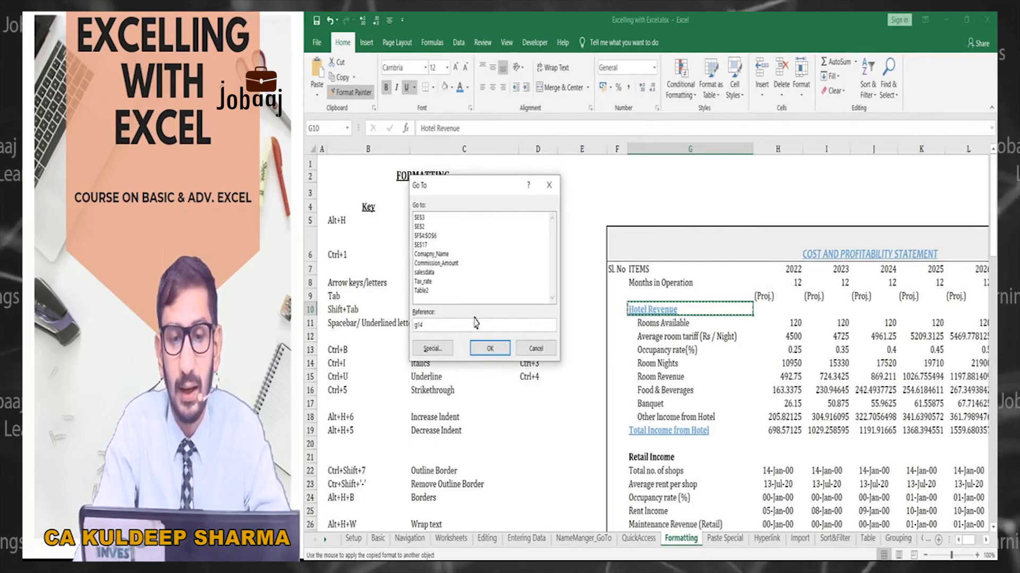
key(Return)
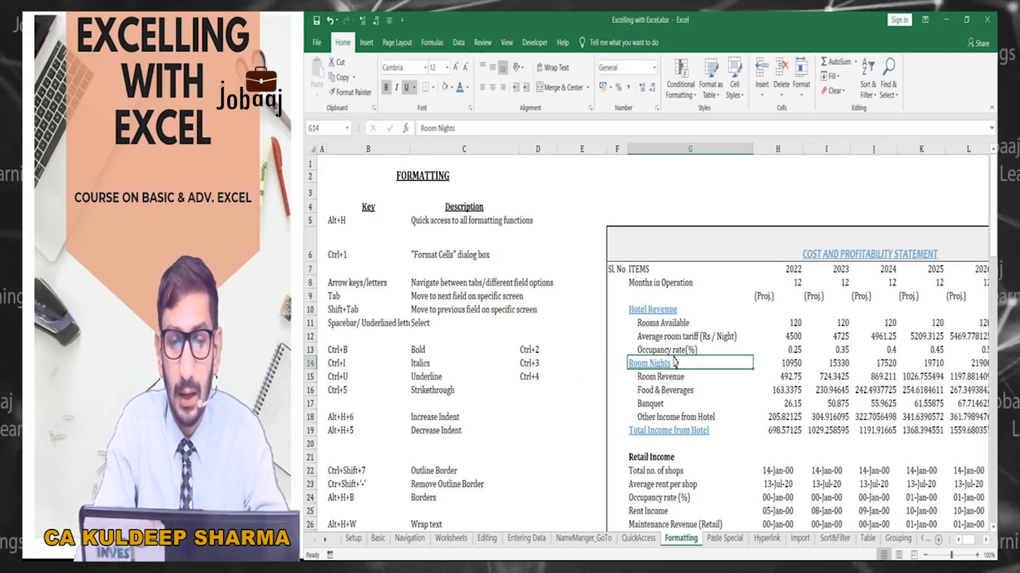
Step: Undo the formatting copied onto Room Nights and reselect Hotel Revenue in G10
key(ctrl+z)
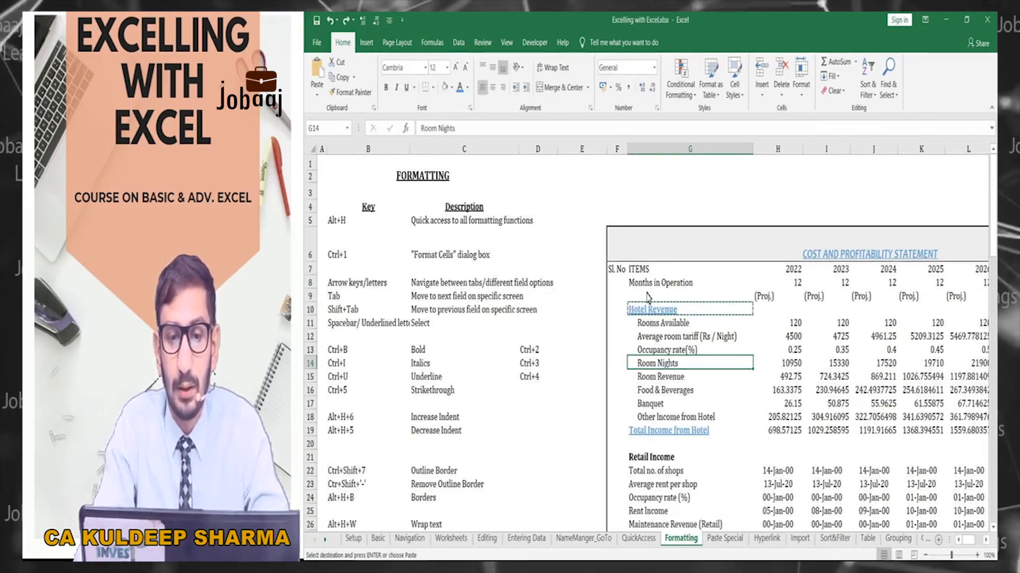
click(648, 311)
key(Escape)
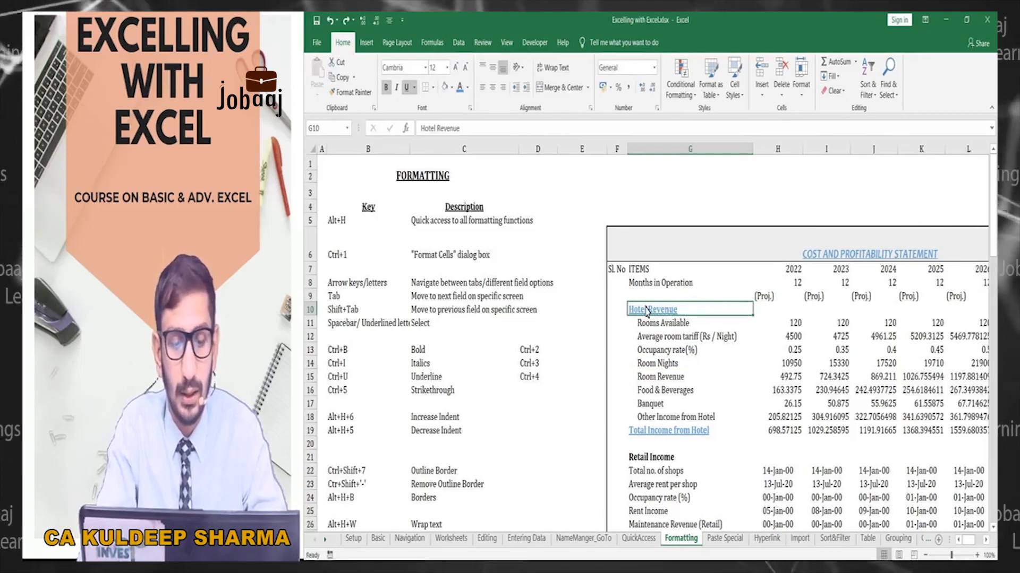
Step: Copy the Hotel Revenue formatting with Format Painter and apply it to Room Nights by finding "room nights"
key(alt+h)
key(f)
key(p)
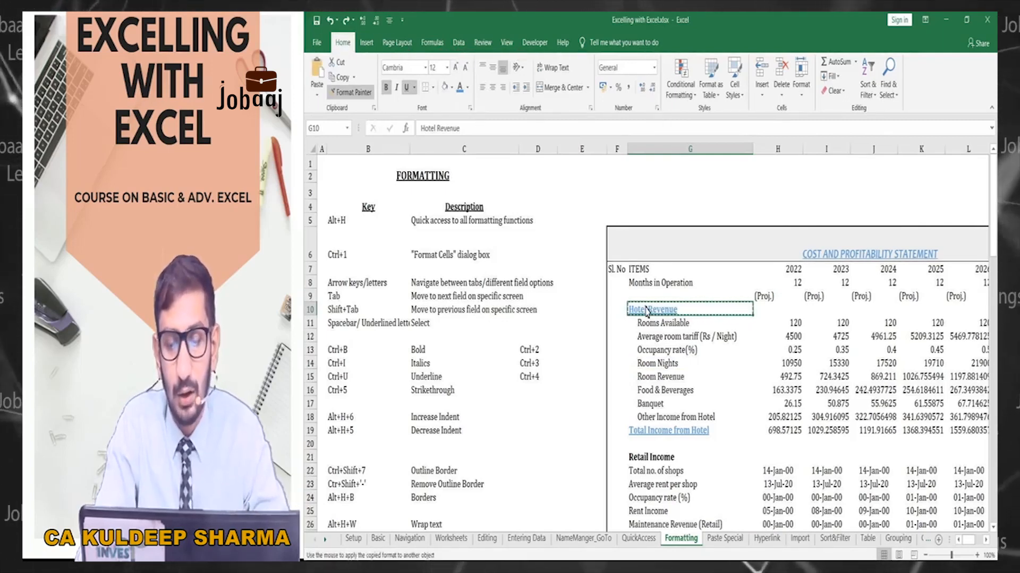
key(ctrl+f)
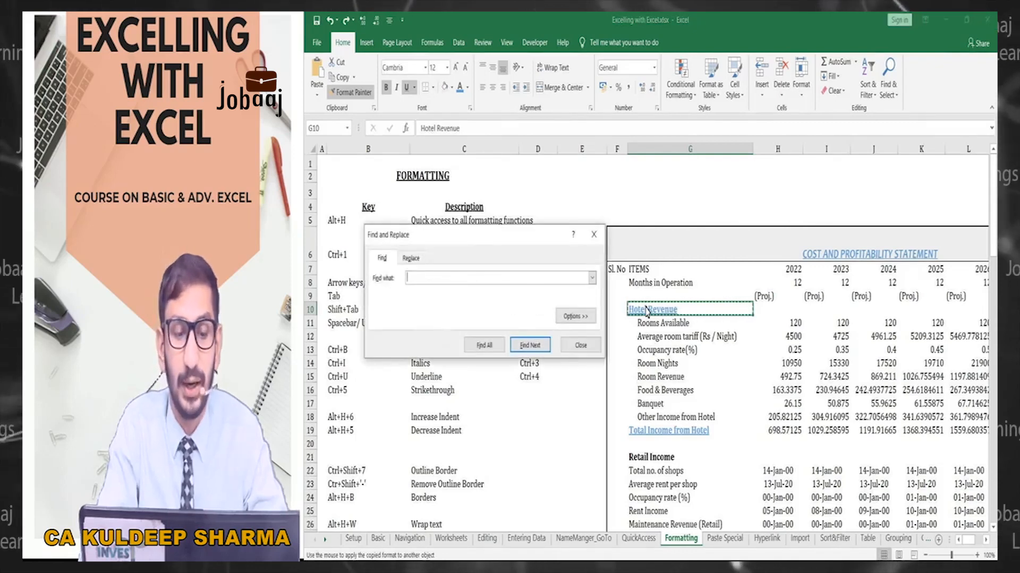
text(room)
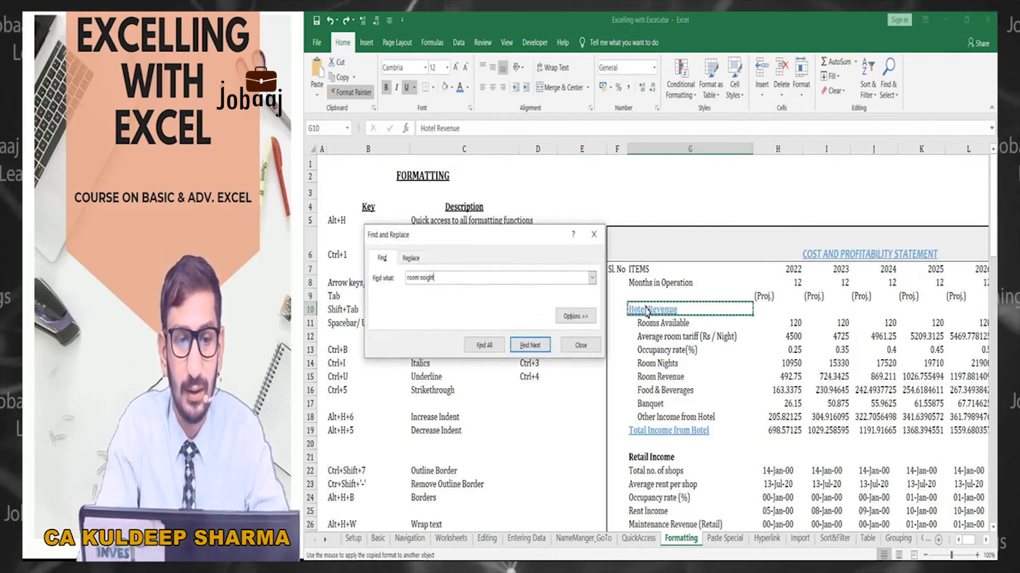
text( nights)
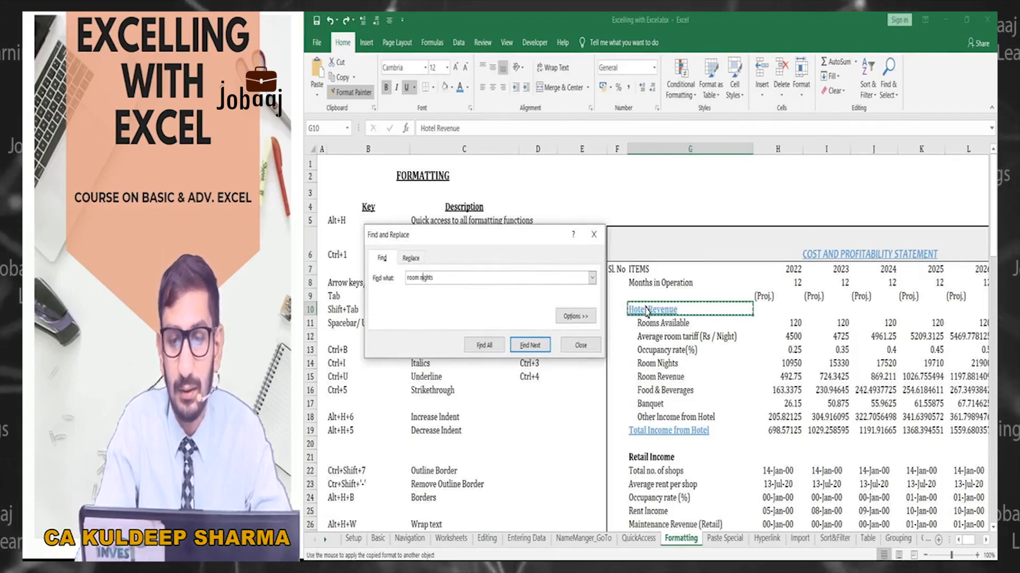
key(Return)
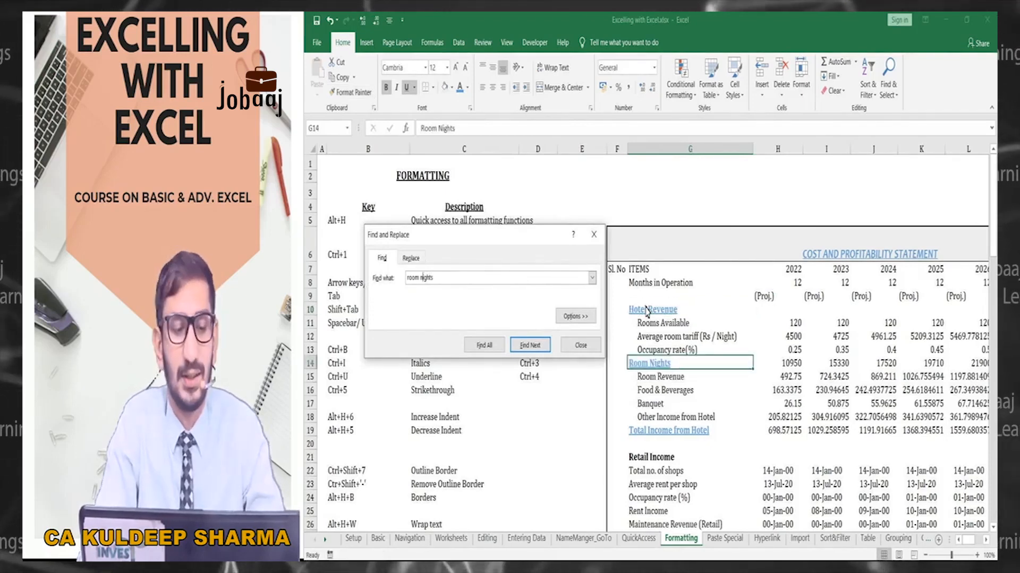
Step: Close the Find and Replace dialog and reselect the Hotel Revenue heading in G10
key(Escape)
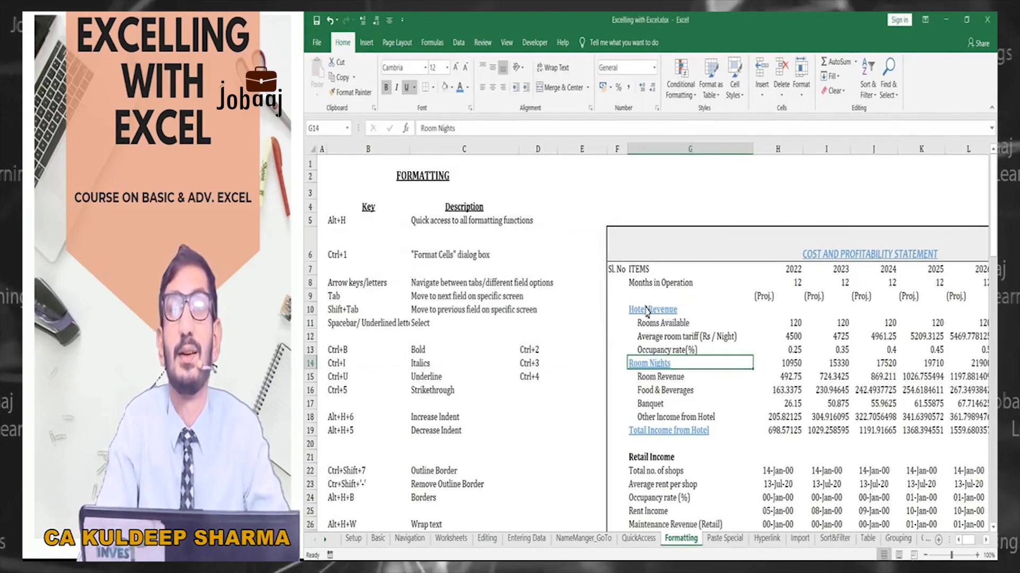
click(648, 337)
key(Up)
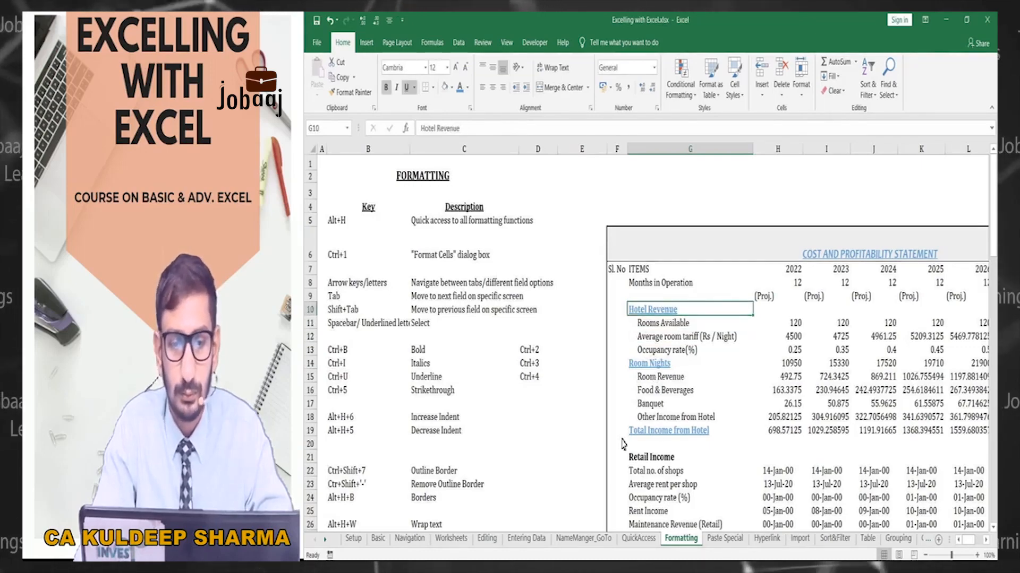
Step: Review the formatting shortcut list from the border entries down to the Format Painter entry in row 43
click(467, 457)
scroll(471, 424, down, 3)
scroll(470, 420, down, 2)
click(455, 417)
scroll(451, 425, down, 1)
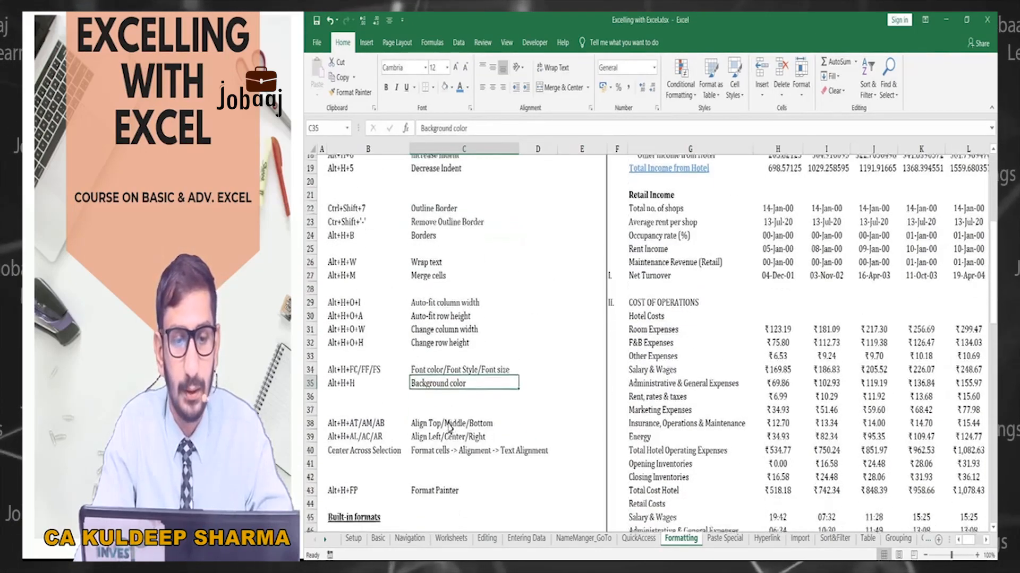
click(443, 442)
scroll(436, 431, down, 1)
click(436, 432)
scroll(452, 425, down, 2)
key(Down)
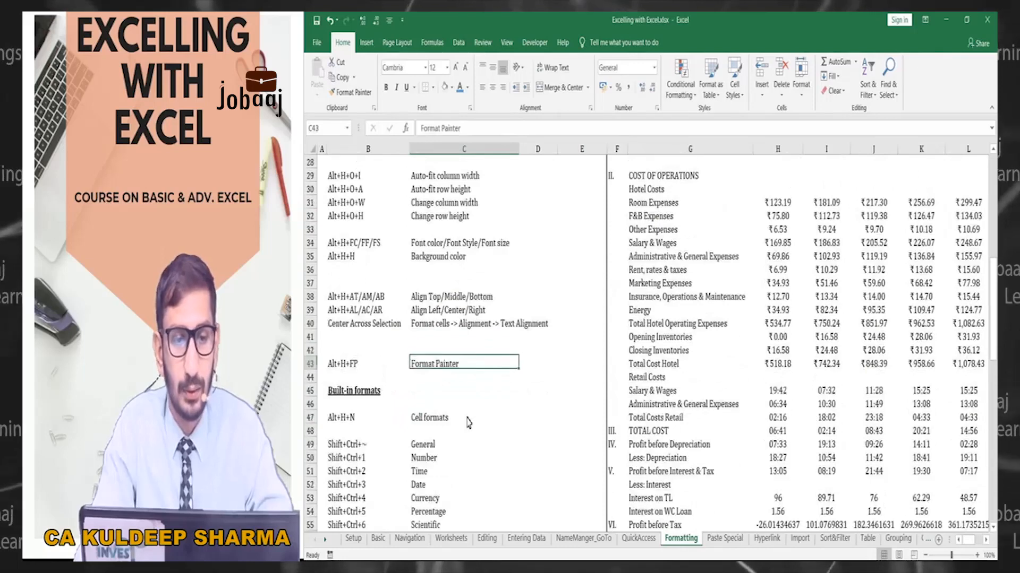
key(Left)
key(Left)
key(Right)
key(Right)
scroll(489, 400, down, 1)
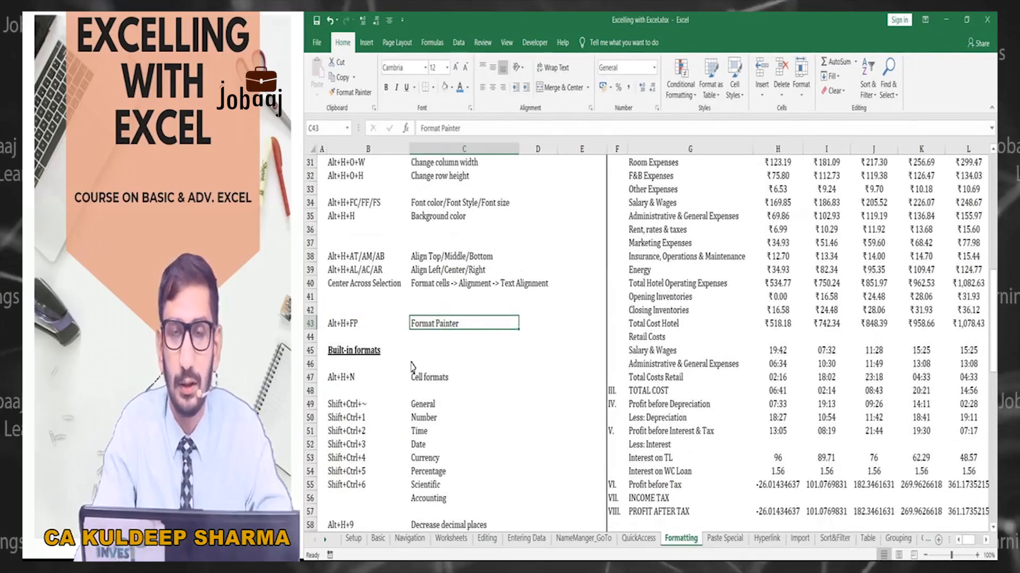
scroll(552, 332, down, 2)
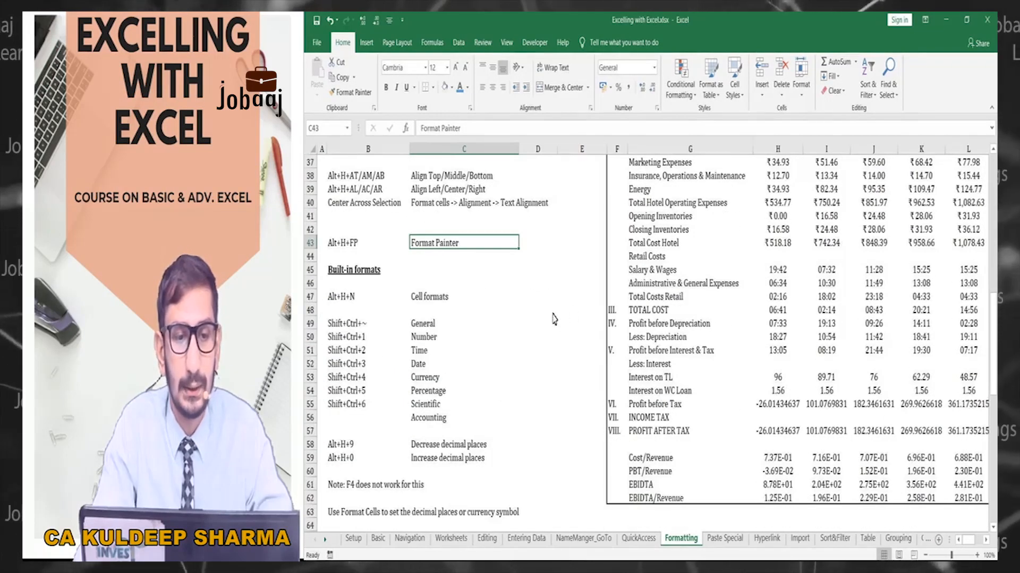
Step: Examine the Built-in formats section, focusing on the Cell formats entry and its shortcut in row 47
key(Down)
key(Down)
key(Left)
key(Down)
key(Down)
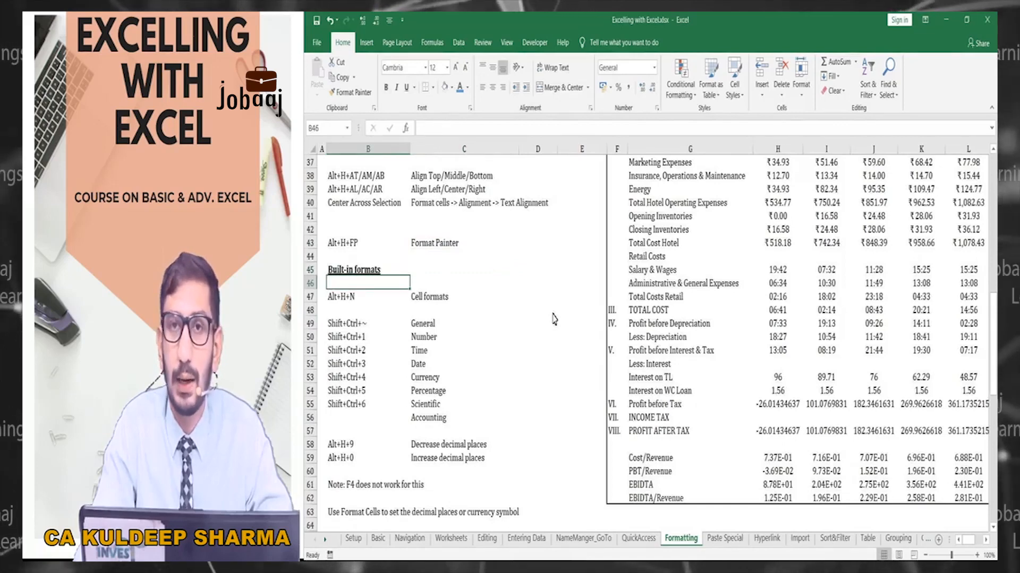
key(Right)
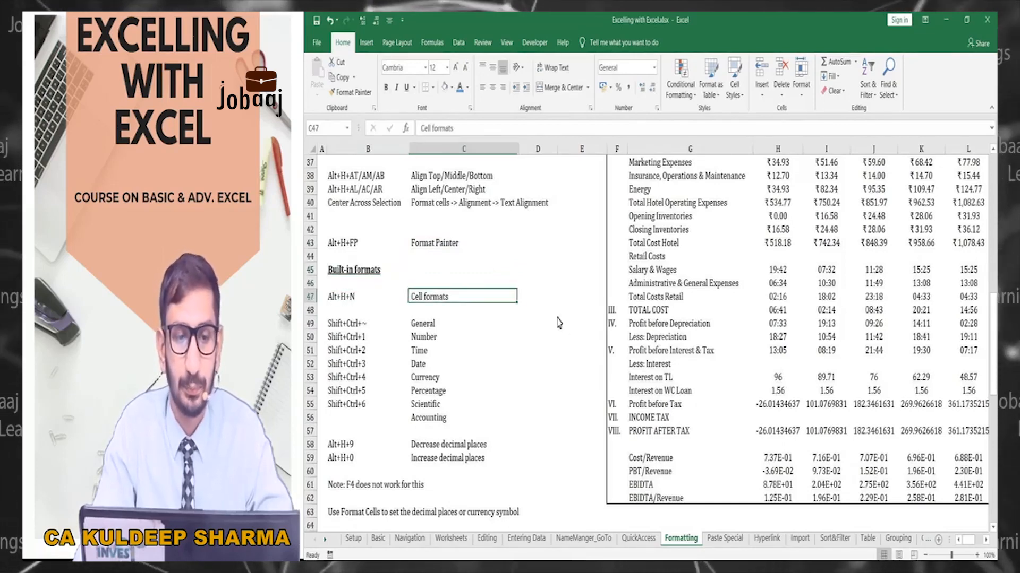
key(Right)
key(Left)
key(Left)
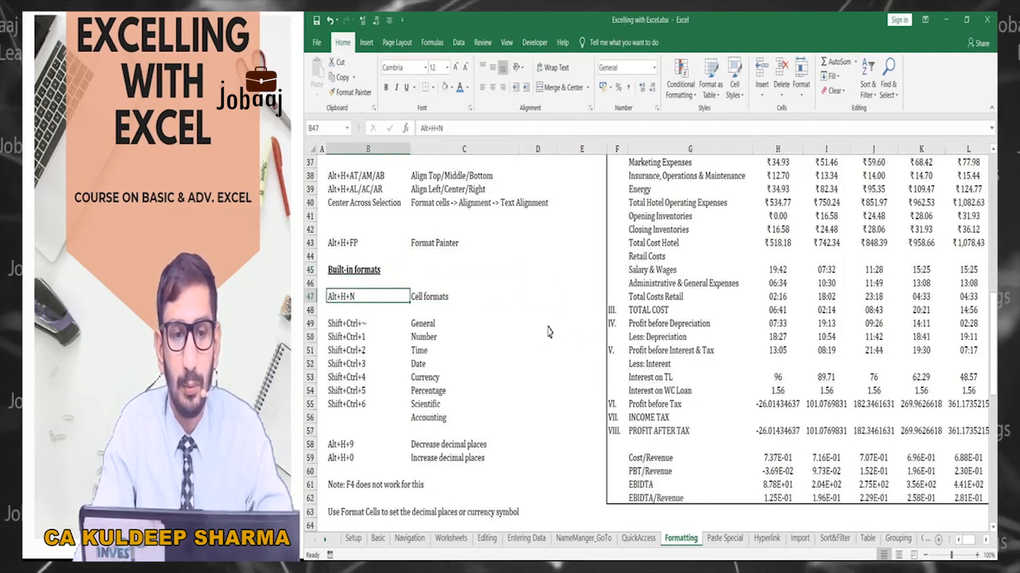
scroll(547, 329, down, 2)
scroll(557, 308, up, 2)
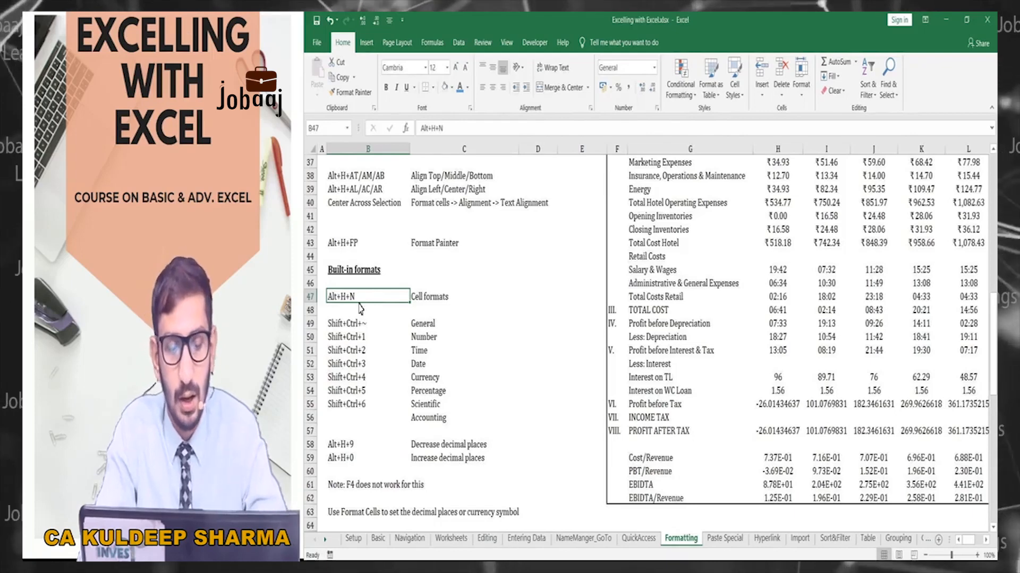
Step: Bring up the number format choices for B47 and dismiss them without choosing a format
key(alt+h)
key(n)
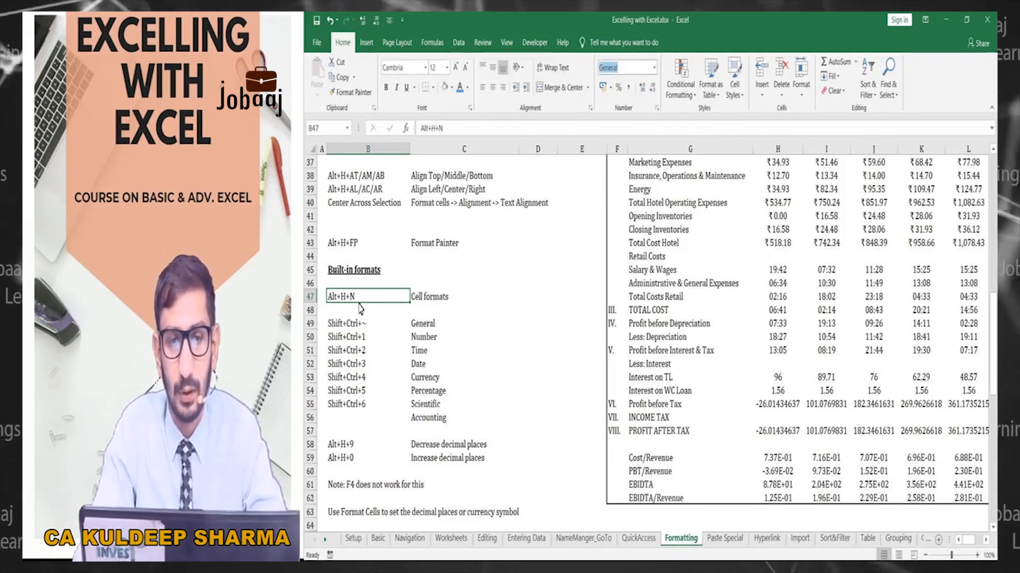
key(Down)
key(Escape)
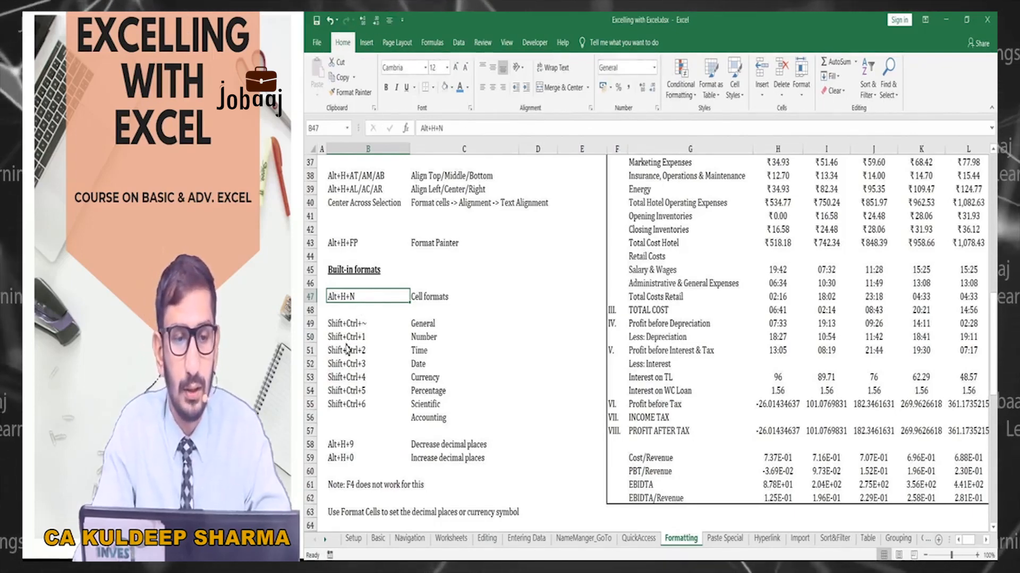
Step: Examine the list of built-in number format shortcuts, starting from the General entry in row 49
key(Down)
key(Down)
key(Right)
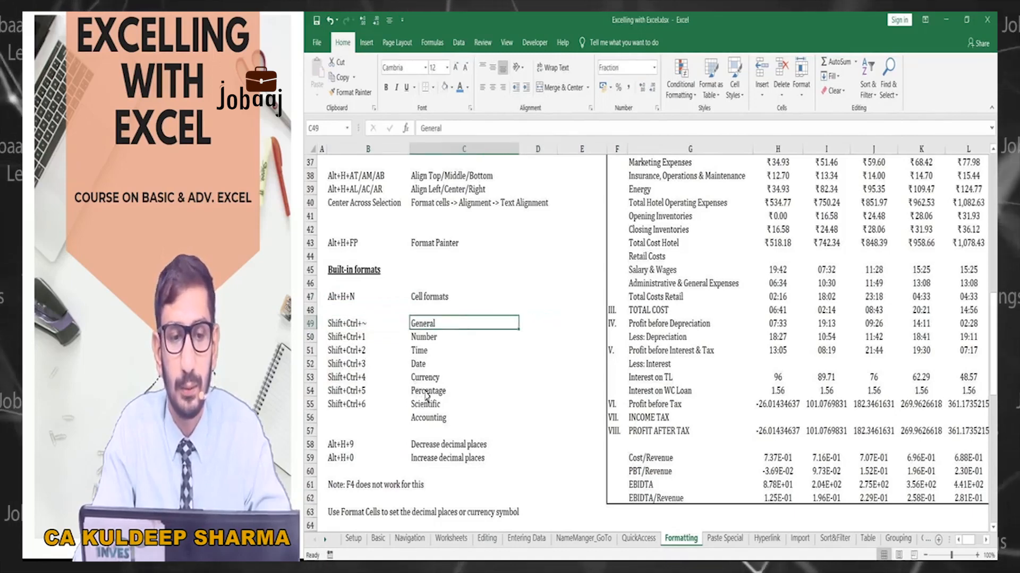
scroll(426, 395, down, 2)
key(Right)
key(Right)
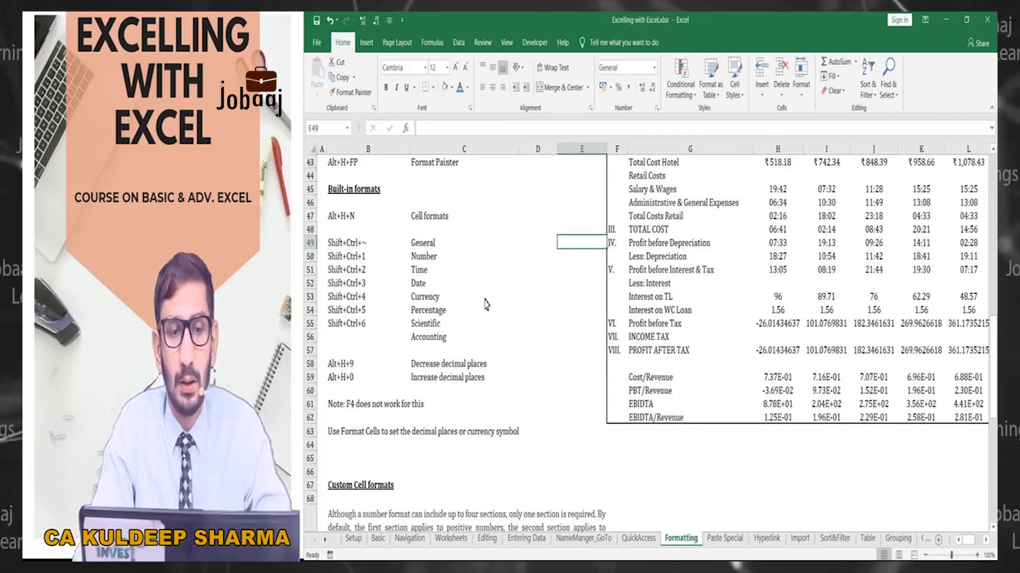
key(Left)
key(Left)
key(Left)
key(Right)
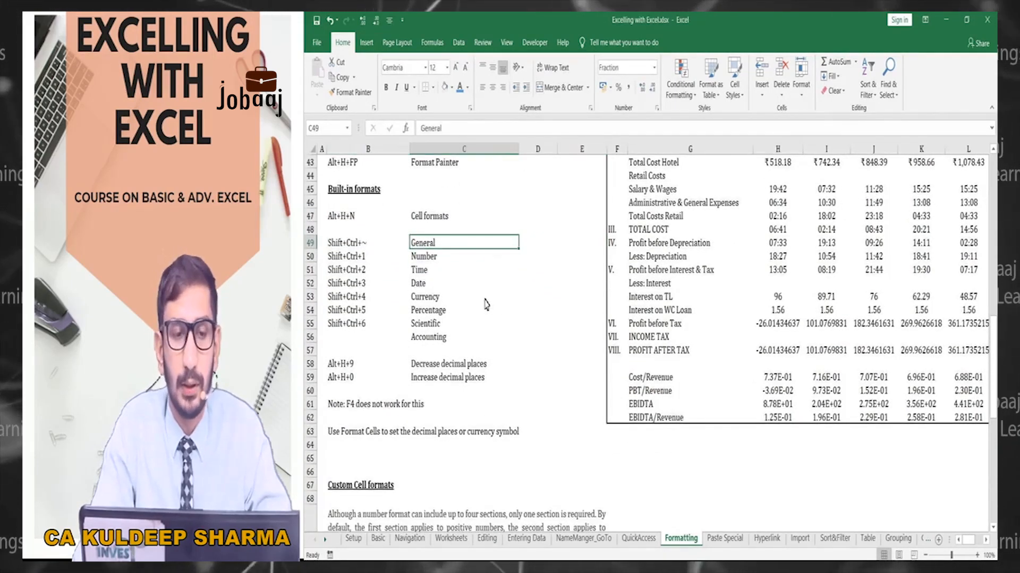
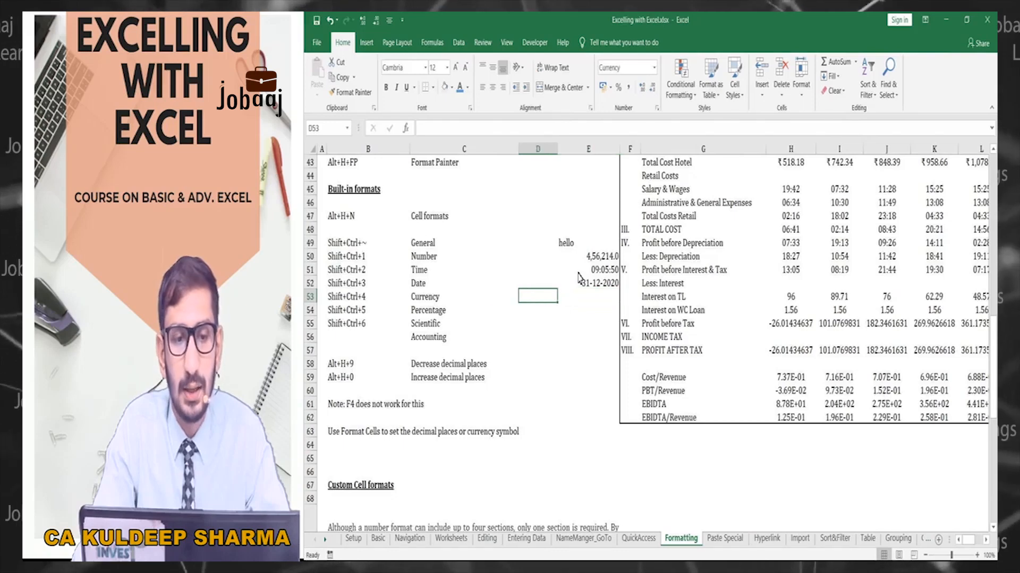
Step: Enter 465 in E53 as the sample value for the Currency entry and reselect the cell
key(Left)
key(Left)
key(Right)
key(Right)
key(Right)
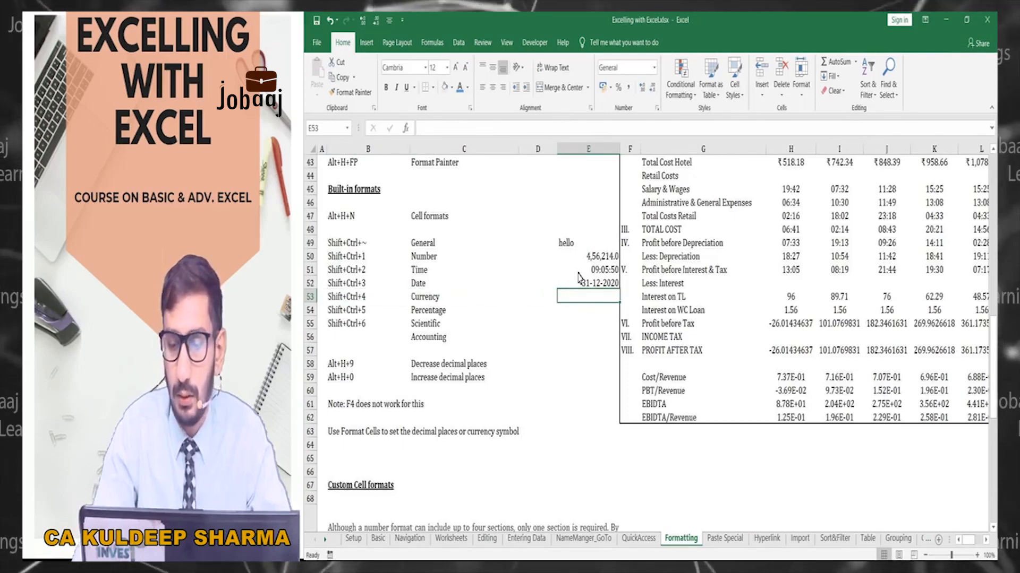
text(46)
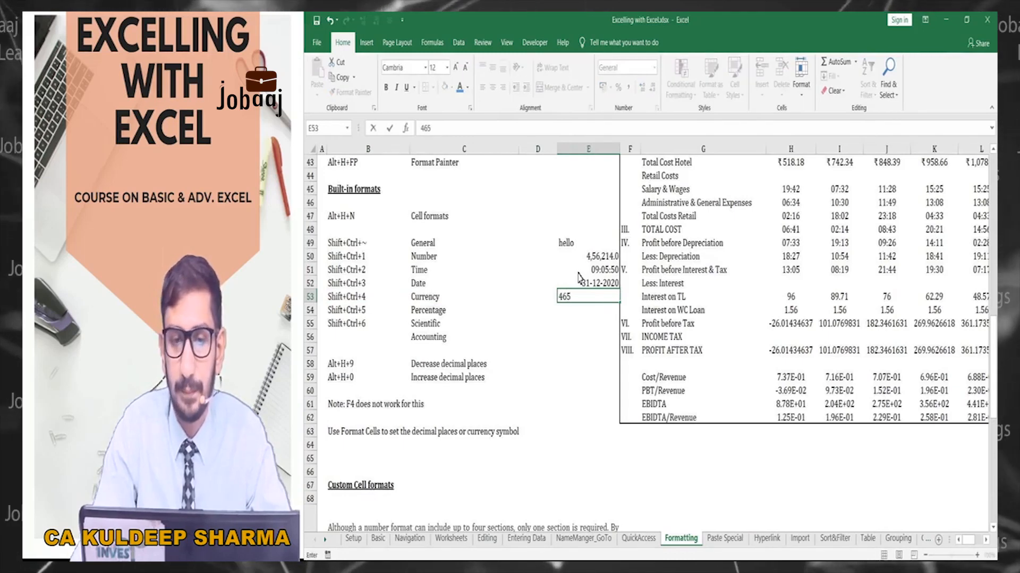
text(5)
key(Return)
key(Up)
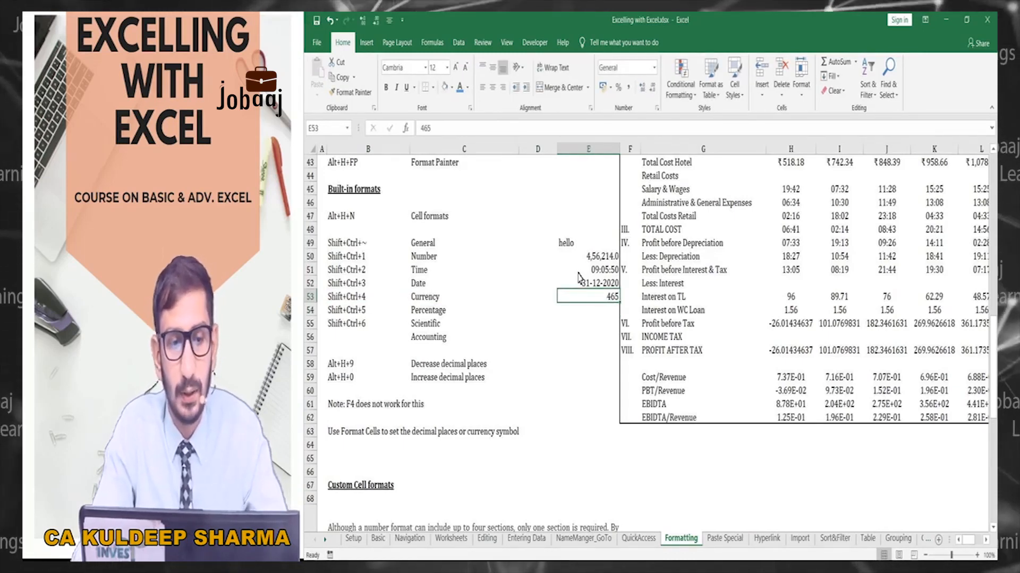
Step: Check the Currency shortcut in B53 against the keyboard picture in Photos and return to the Excel workbook
click(389, 298)
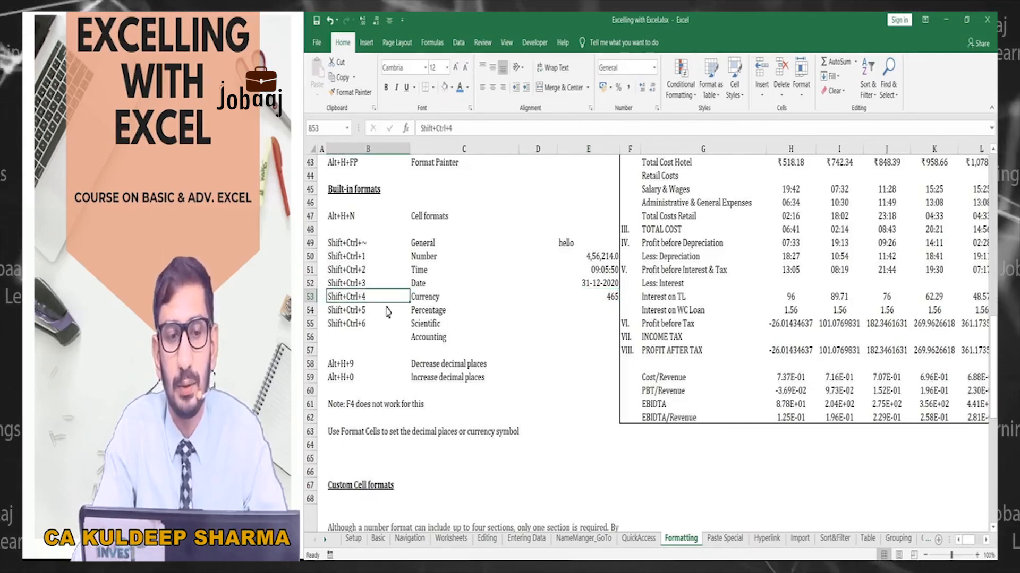
key(alt+Tab)
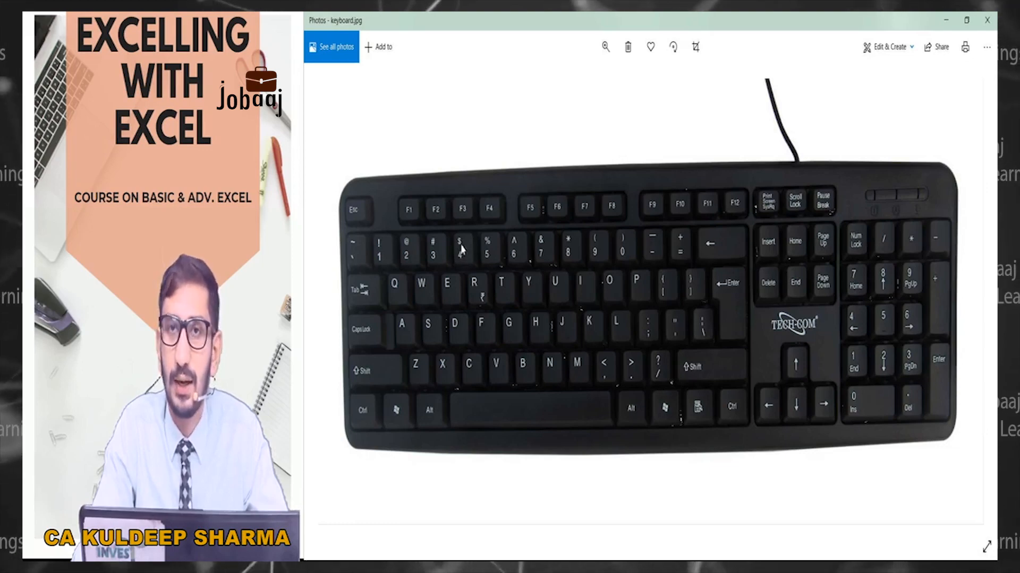
key(alt+Tab)
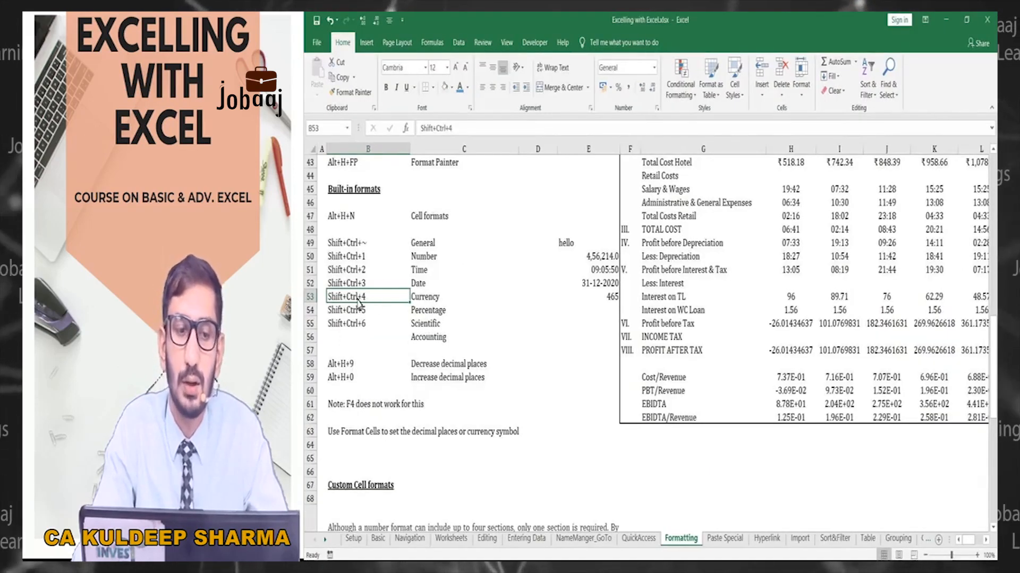
Step: Apply the Currency format to the sample value in E53
click(407, 293)
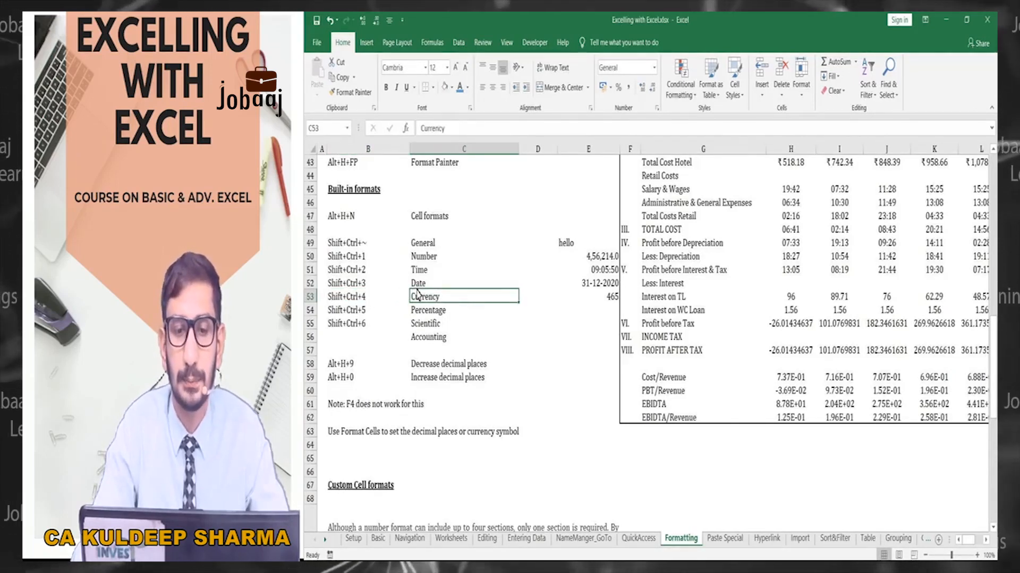
key(Right)
key(Right)
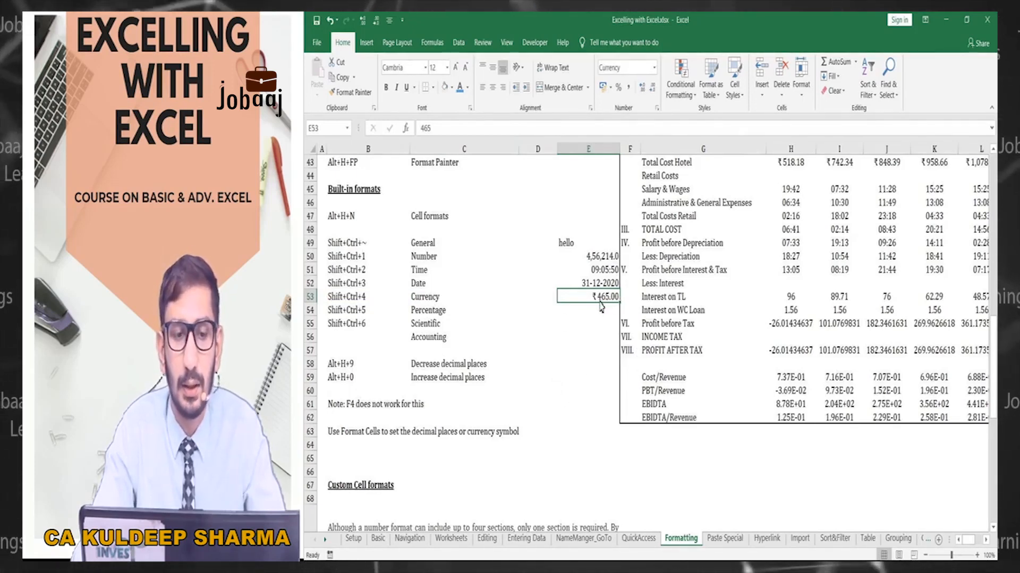
Step: Enter 465 in E56 as the sample value for the Accounting entry and reselect the cell
key(Down)
key(Down)
key(Down)
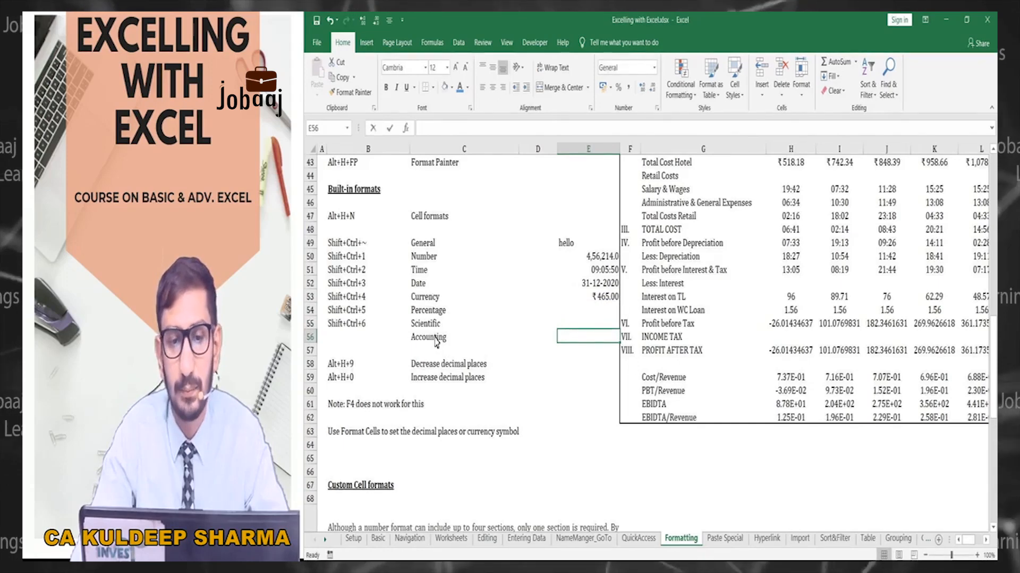
text(465)
key(Return)
key(Up)
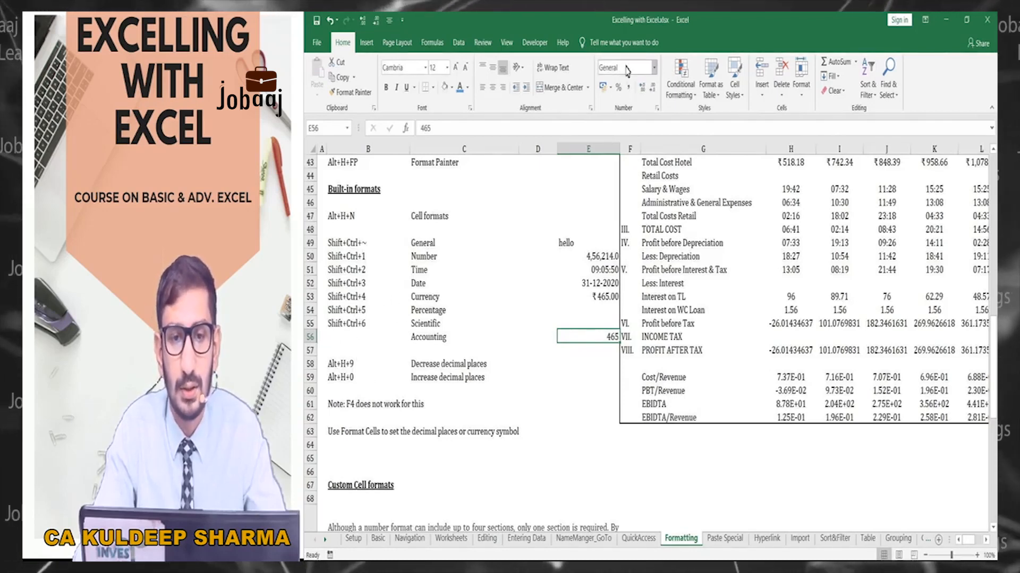
Step: Apply the Accounting number format to the sample value in E56
key(alt)
key(h)
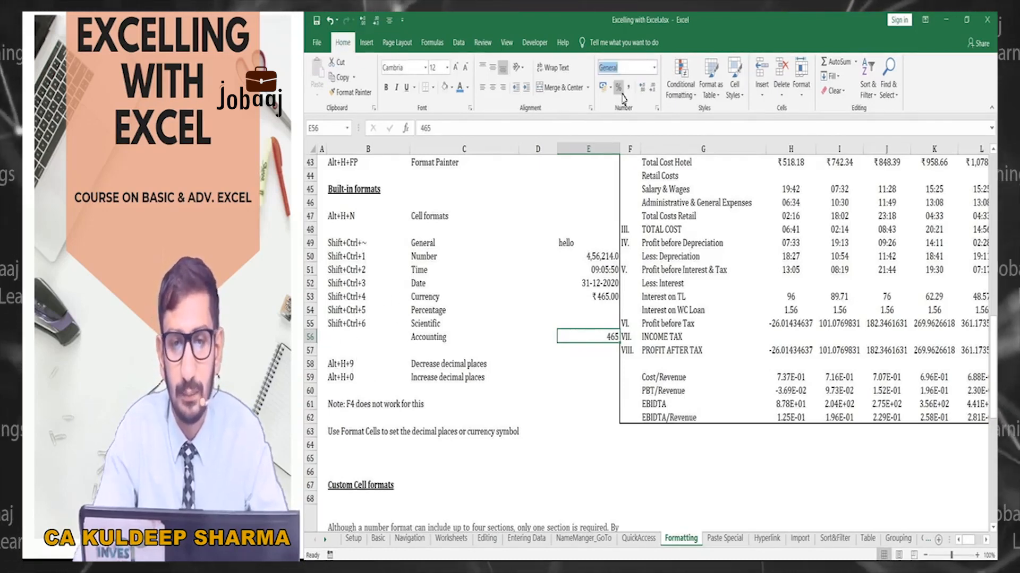
key(n)
key(Down)
key(Down)
key(Down)
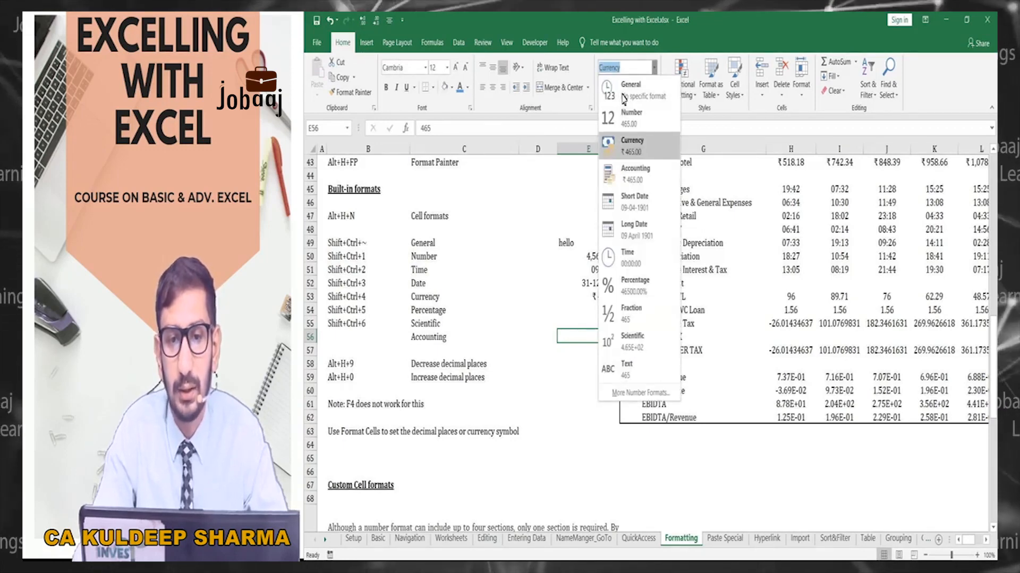
key(Return)
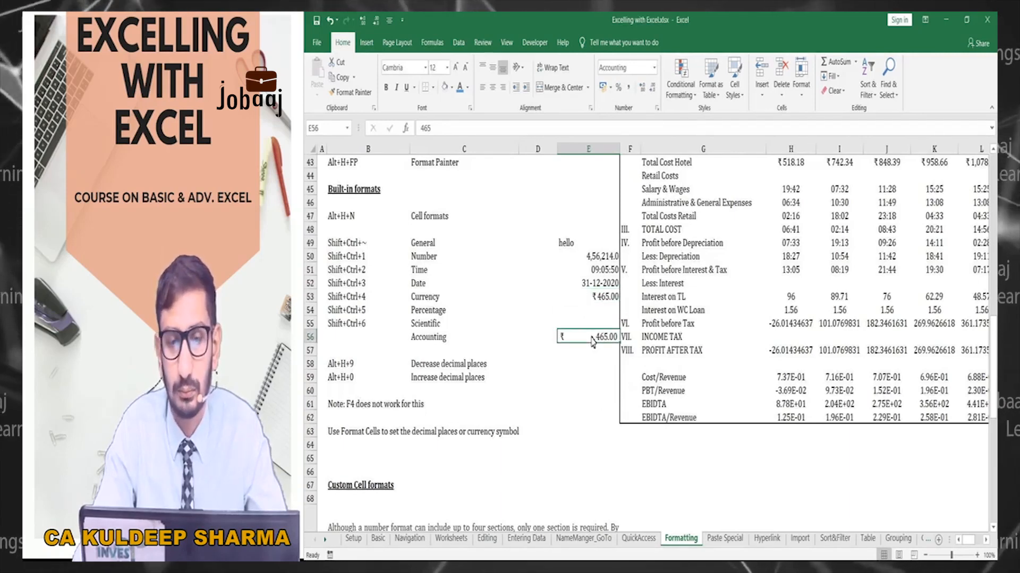
Step: Set the Currency sample in E53 and the Accounting sample in E56 to 0, and compare how both cells display it
click(604, 300)
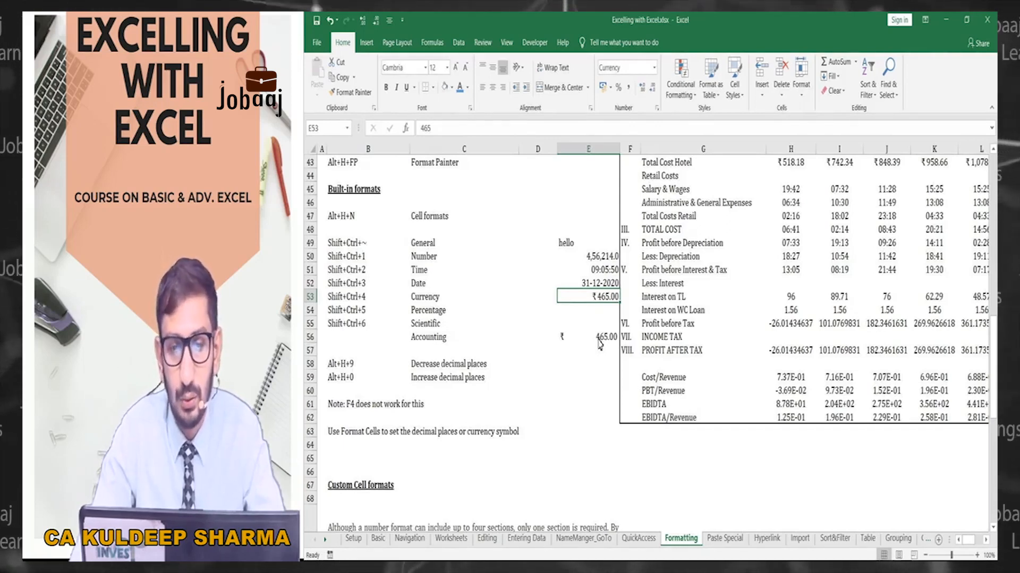
text(0)
key(Return)
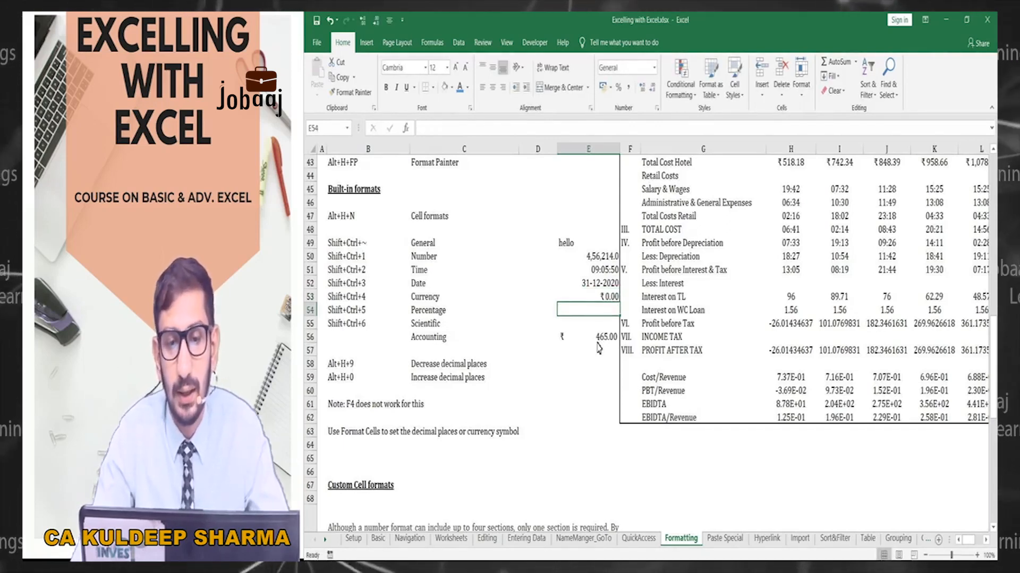
click(597, 343)
text(0)
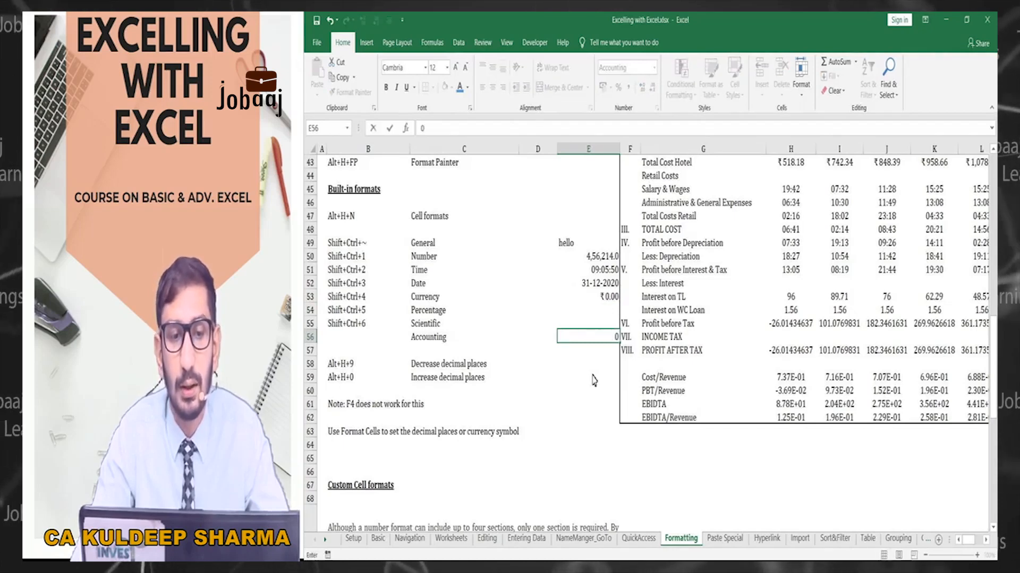
key(Return)
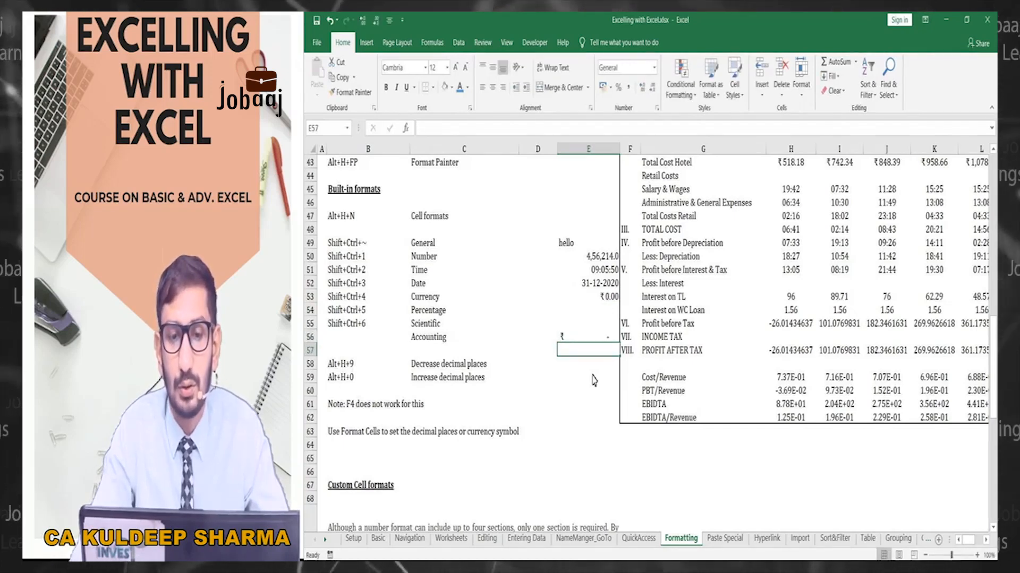
key(Up)
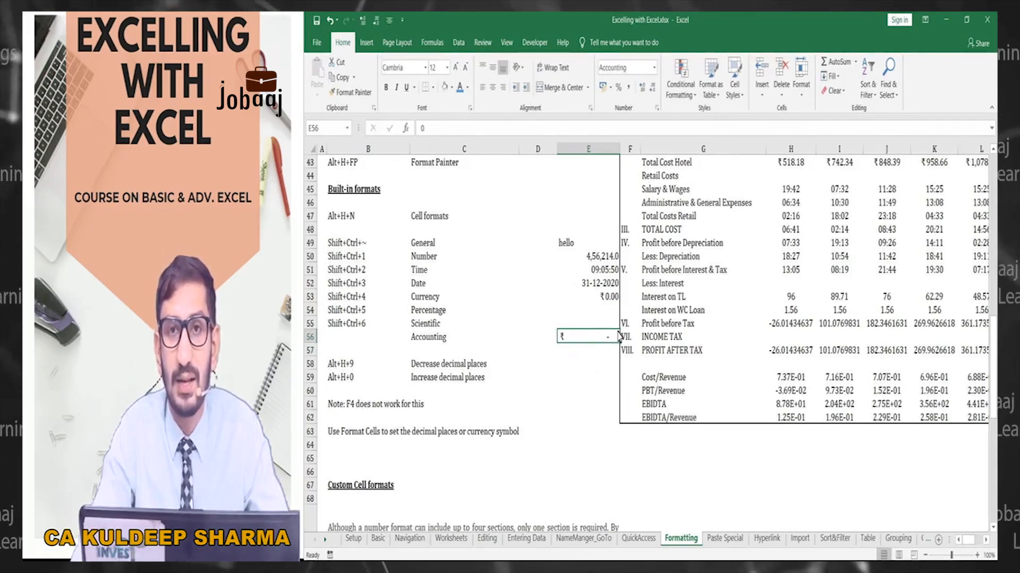
click(606, 296)
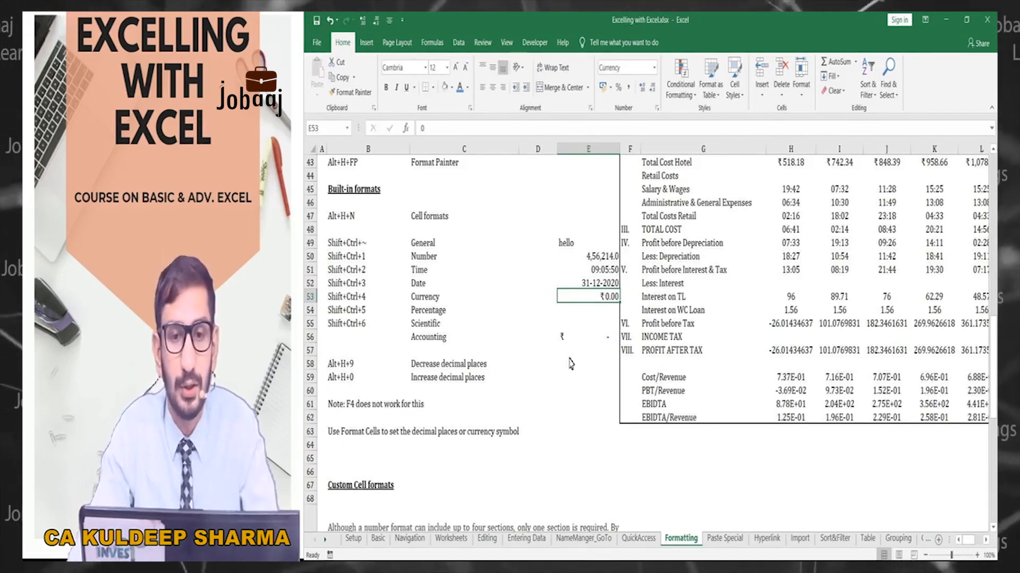
Step: Set the Currency sample in E53 and the Accounting sample in E56 to -100, and compare how both cells display it
text(-10)
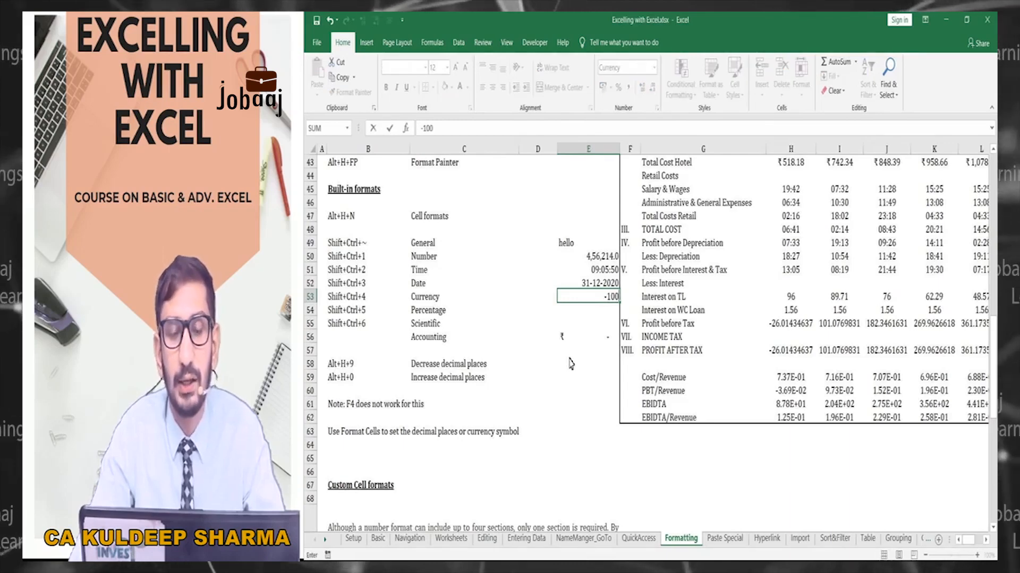
text(0)
key(Return)
key(Down)
key(Down)
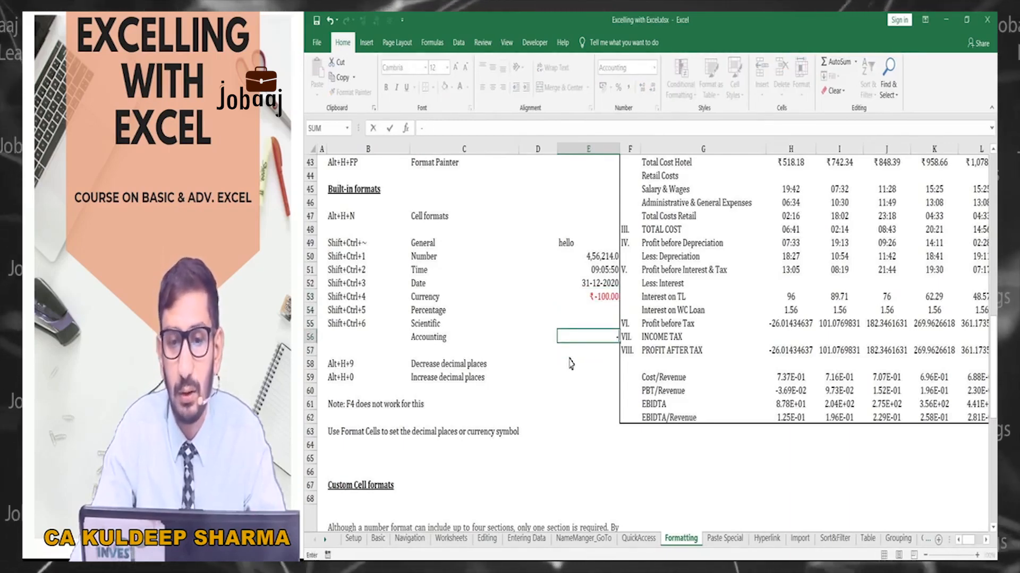
text(-100)
key(Return)
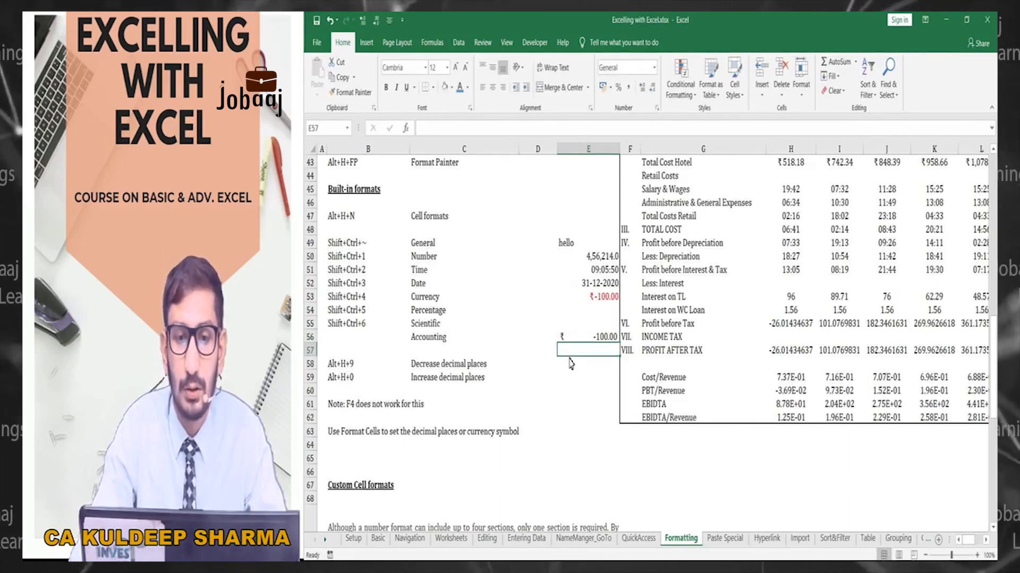
key(Up)
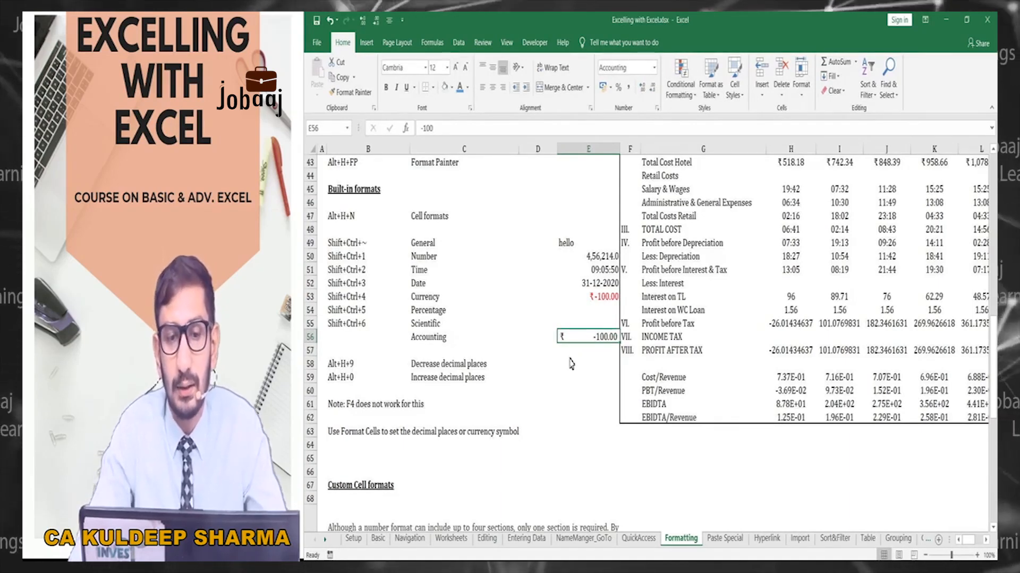
key(Up)
key(Up)
key(Up)
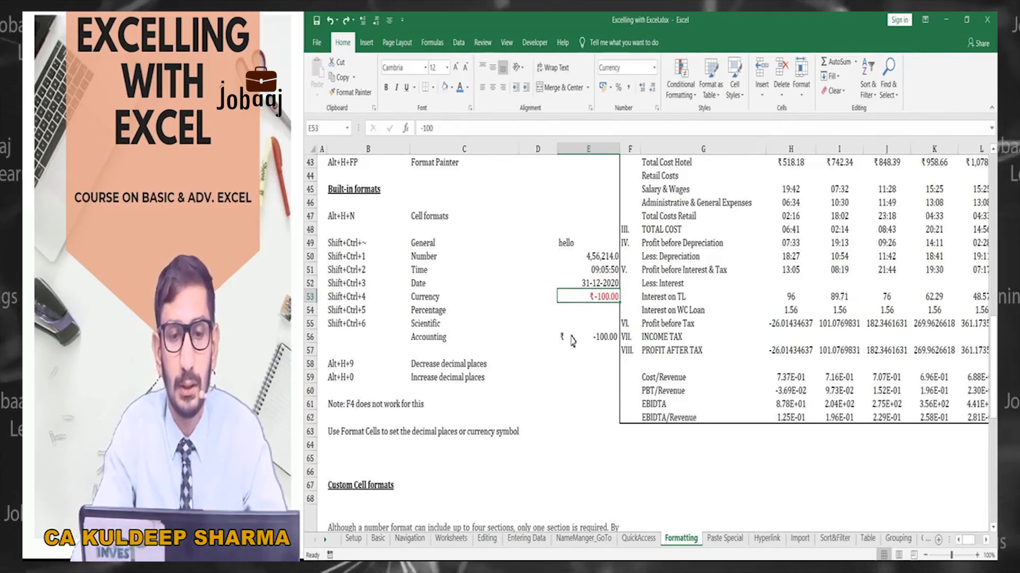
Step: Enter 5 in E54 as the sample value for the Percentage entry and reselect the cell
key(Down)
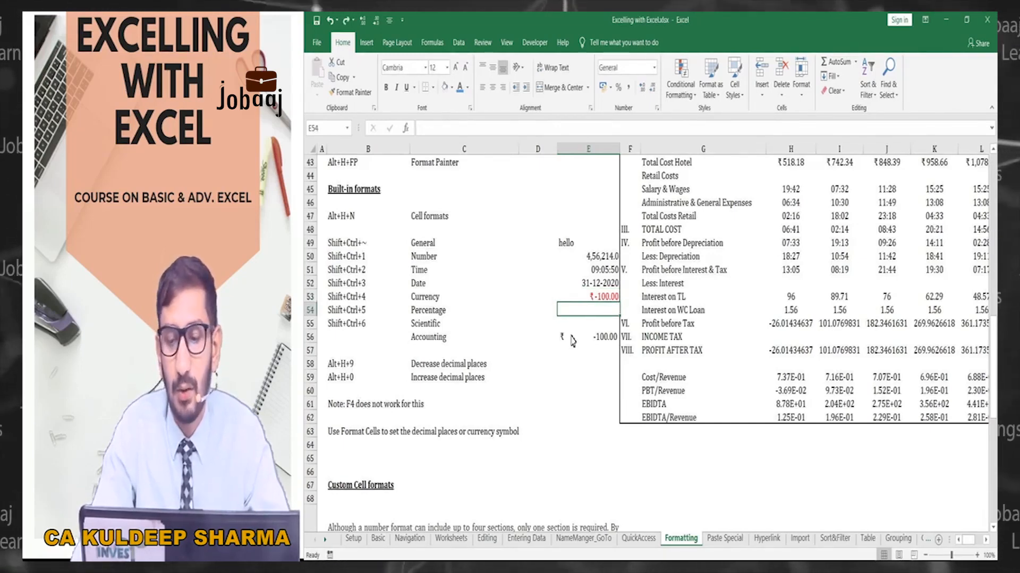
text(5)
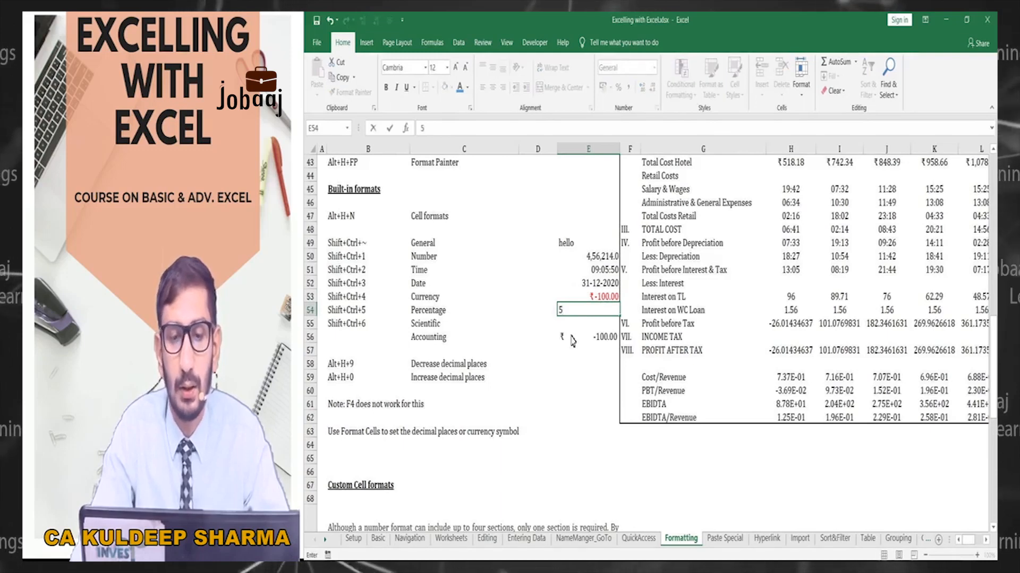
key(Return)
key(Up)
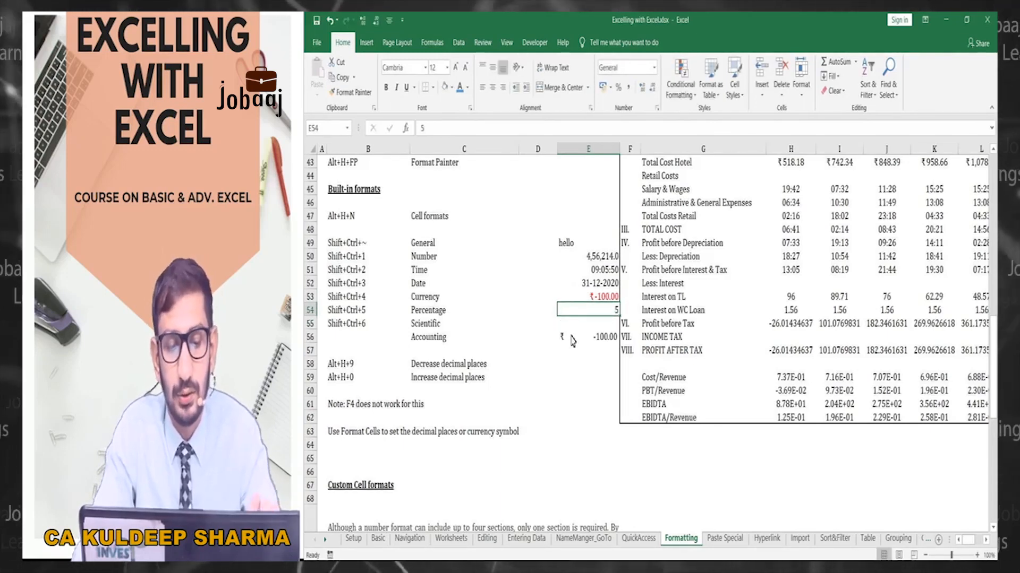
Step: Check the percent key on the keyboard picture in Photos, and apply the Percentage format to E54 back in Excel
key(Left)
key(Left)
key(Left)
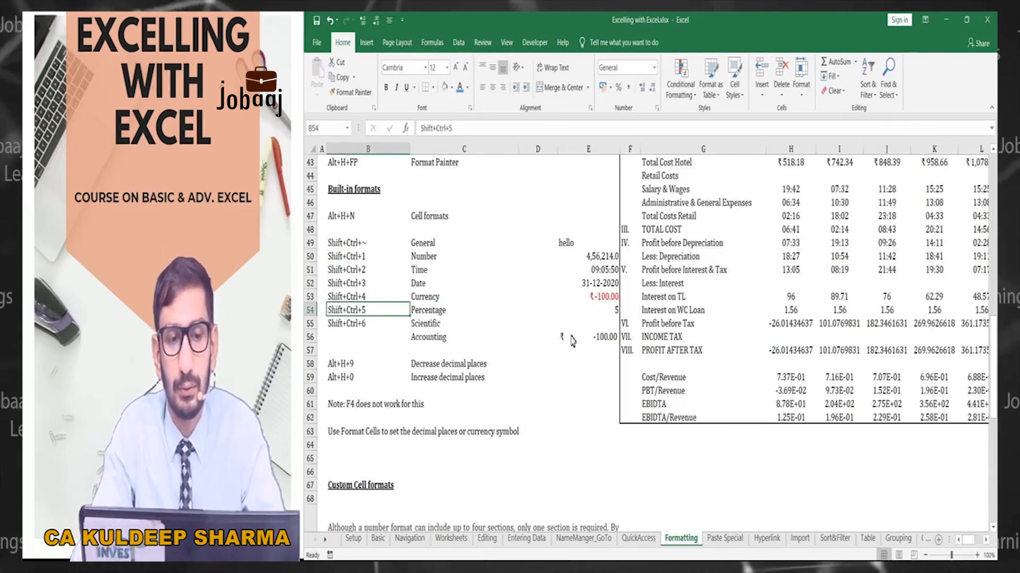
key(alt+Tab)
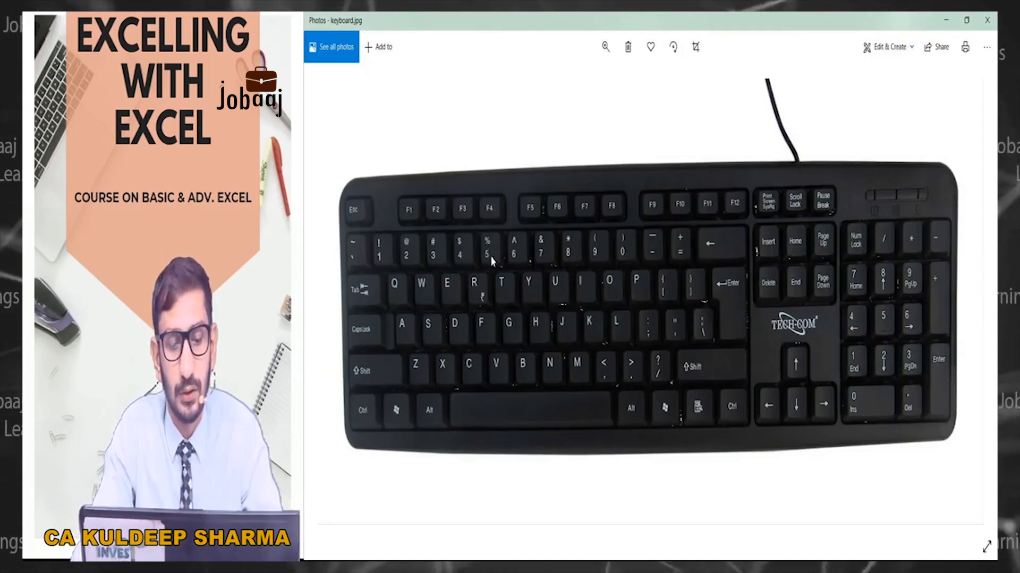
key(alt+Tab)
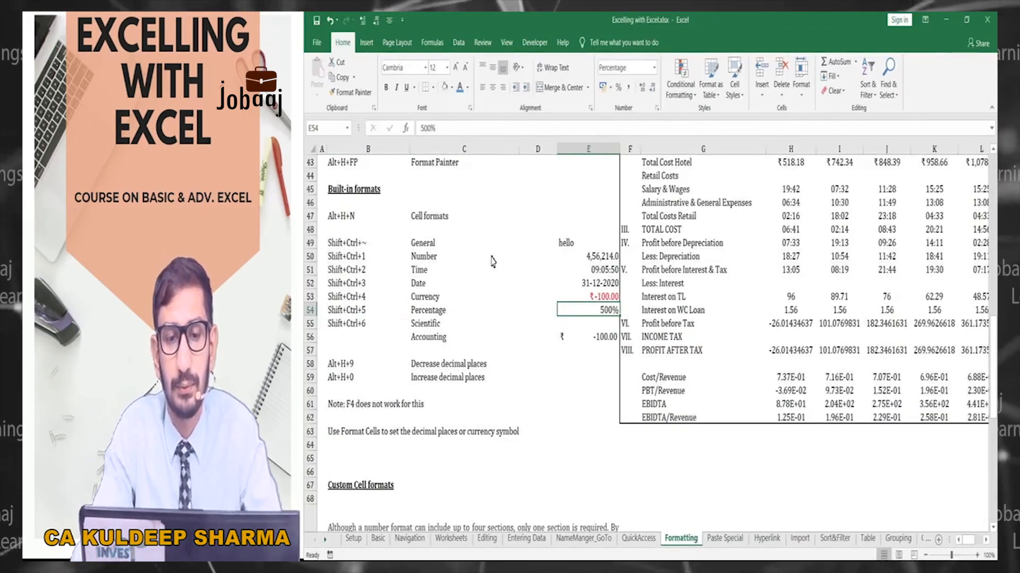
key(ctrl+shift+5)
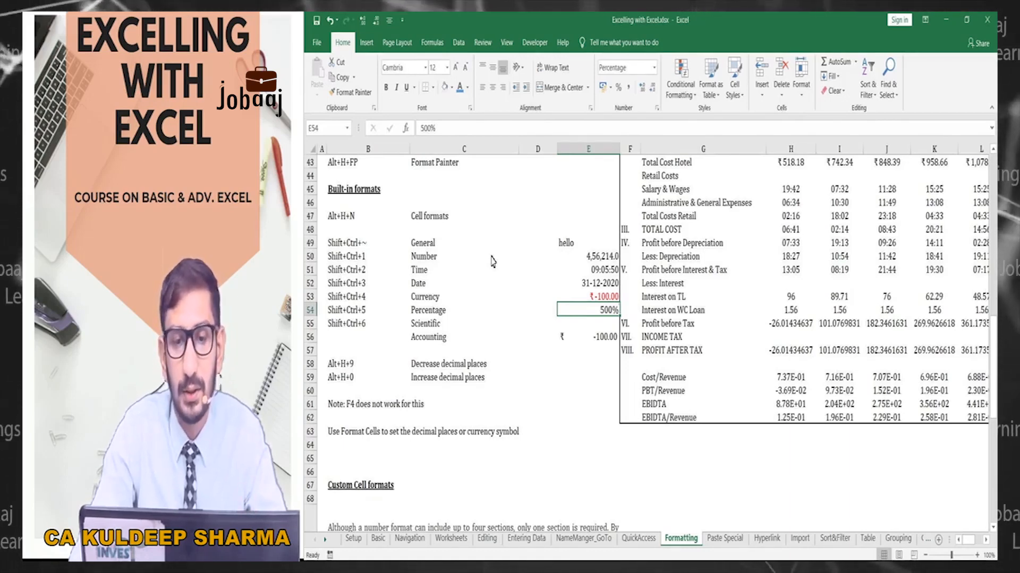
Step: Enter 5 in the percentage-formatted cell E54 and reselect the cell to check its stored value
text(5)
key(Return)
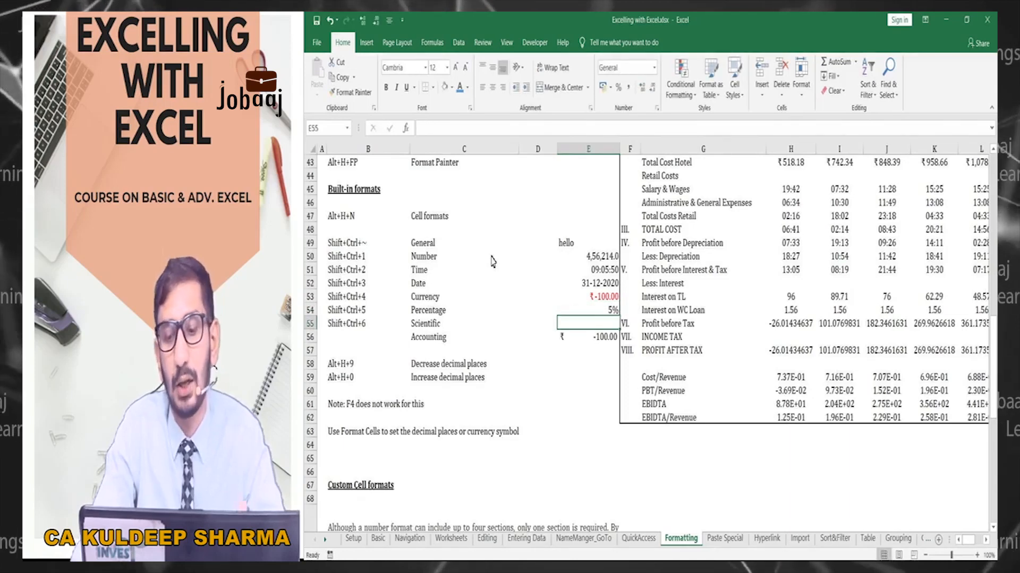
key(Up)
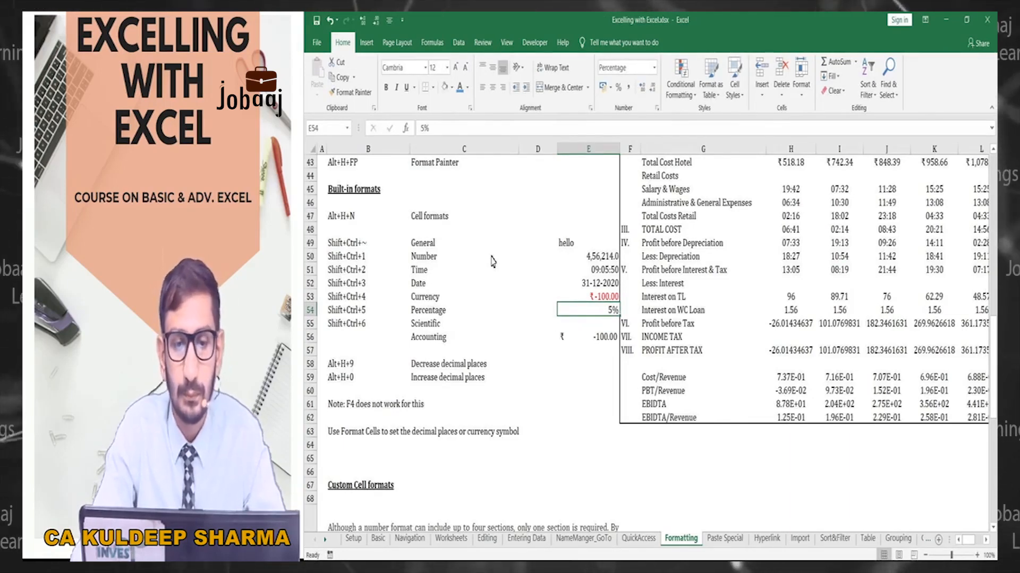
Step: Compare the scientific-format Cost/Revenue and PBT/Revenue figures in H59 and H60 with their stored values, and return to E55
key(Down)
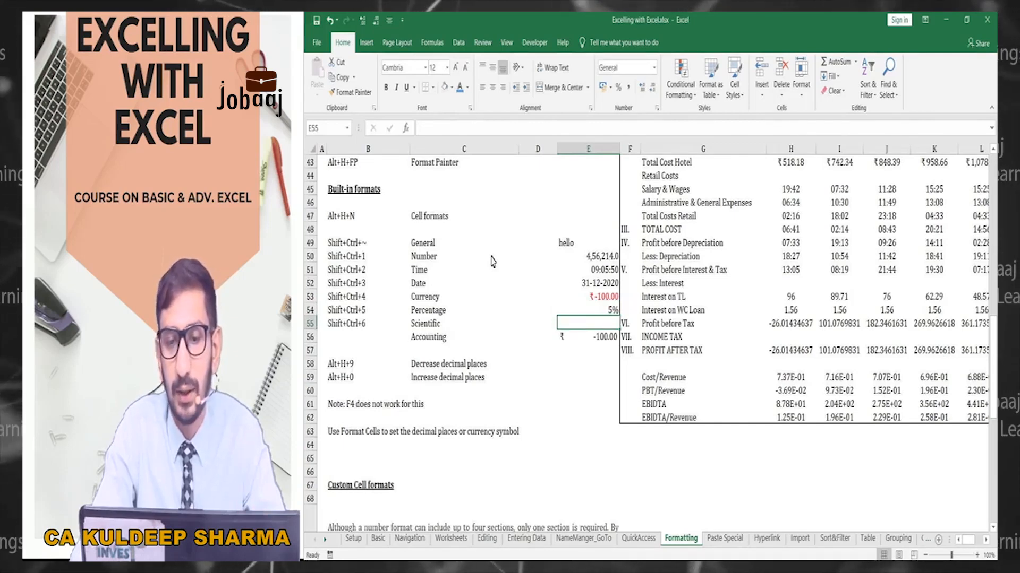
click(790, 378)
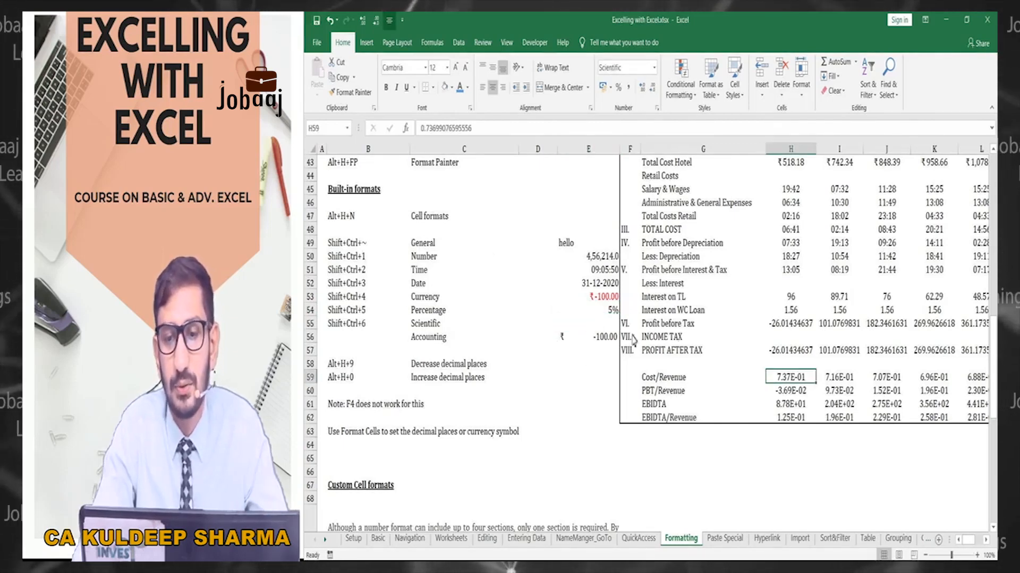
click(792, 390)
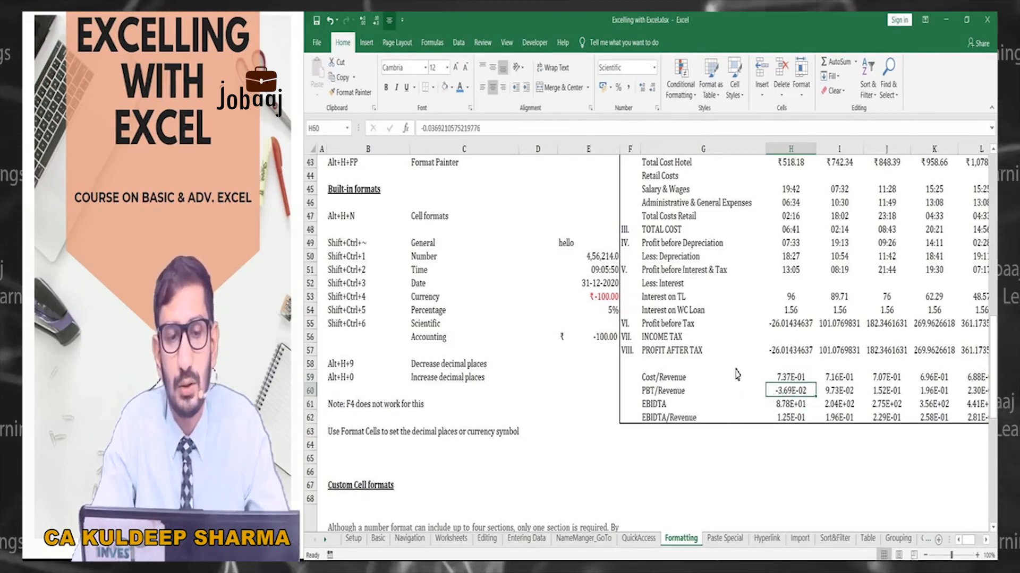
key(Up)
key(Up)
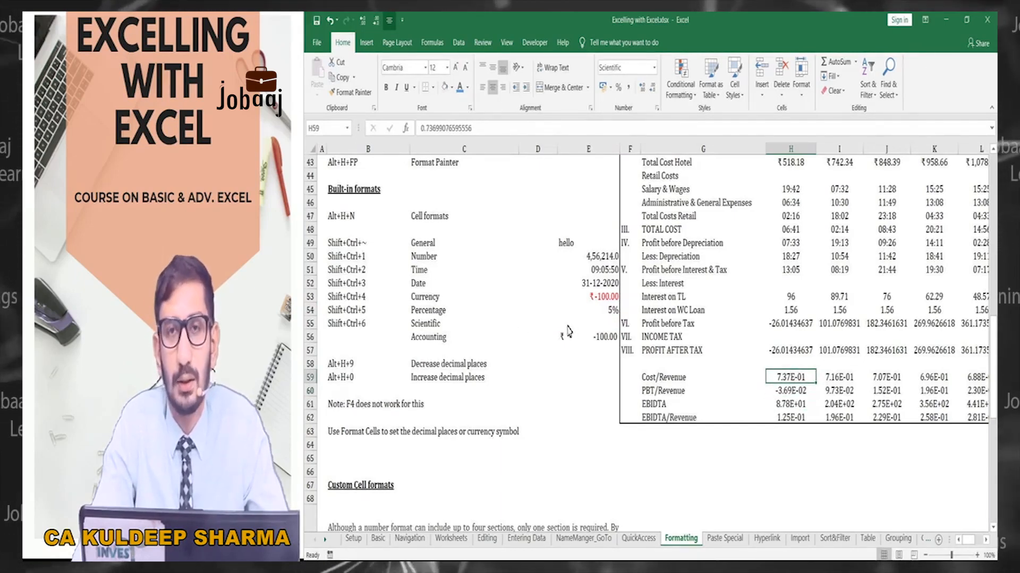
click(595, 328)
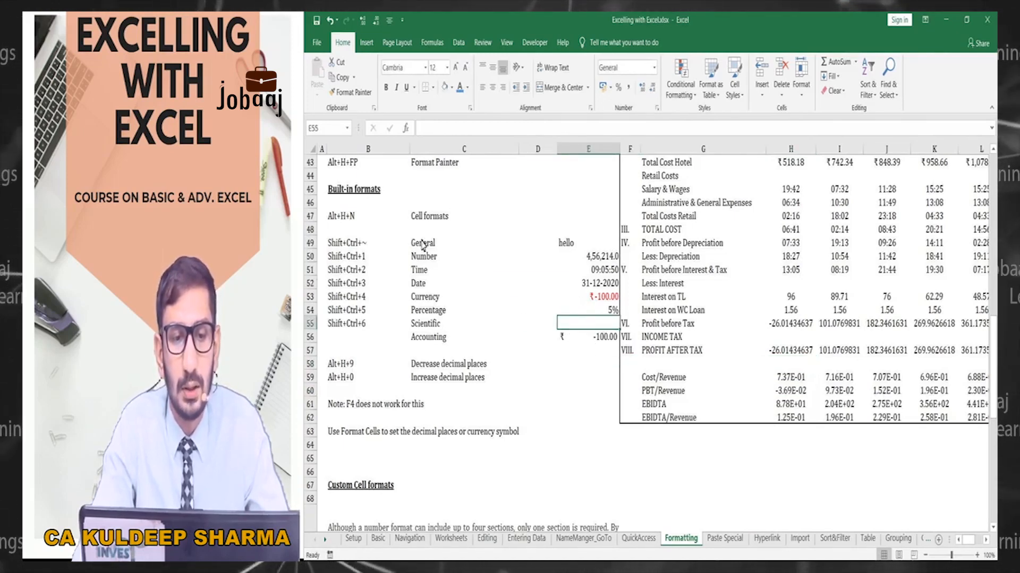
Step: Review the format names in C49:C56, and browse the Fraction, Text, Special and Custom categories in Format Cells without changing E54
drag(423, 245, 431, 344)
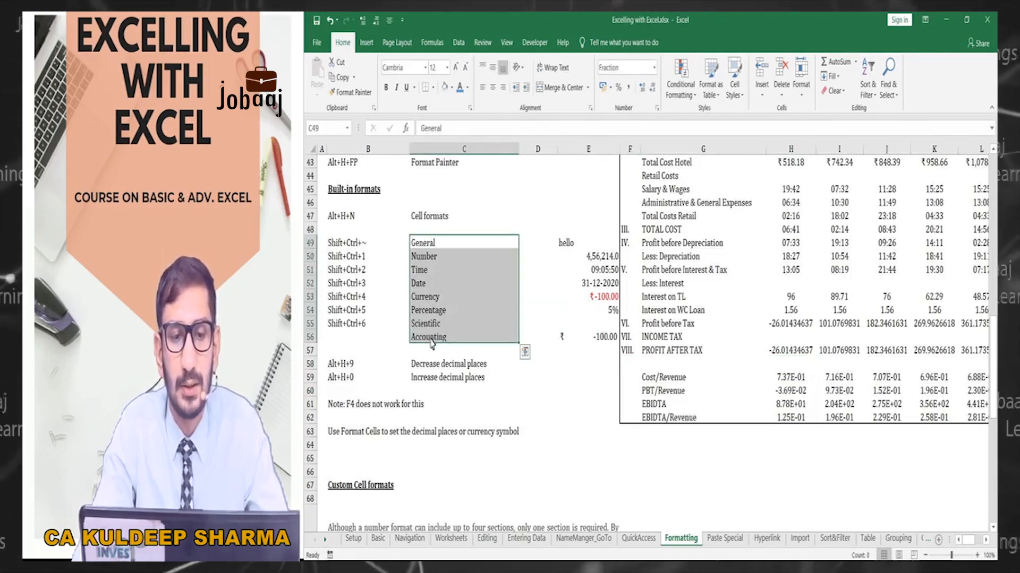
click(609, 308)
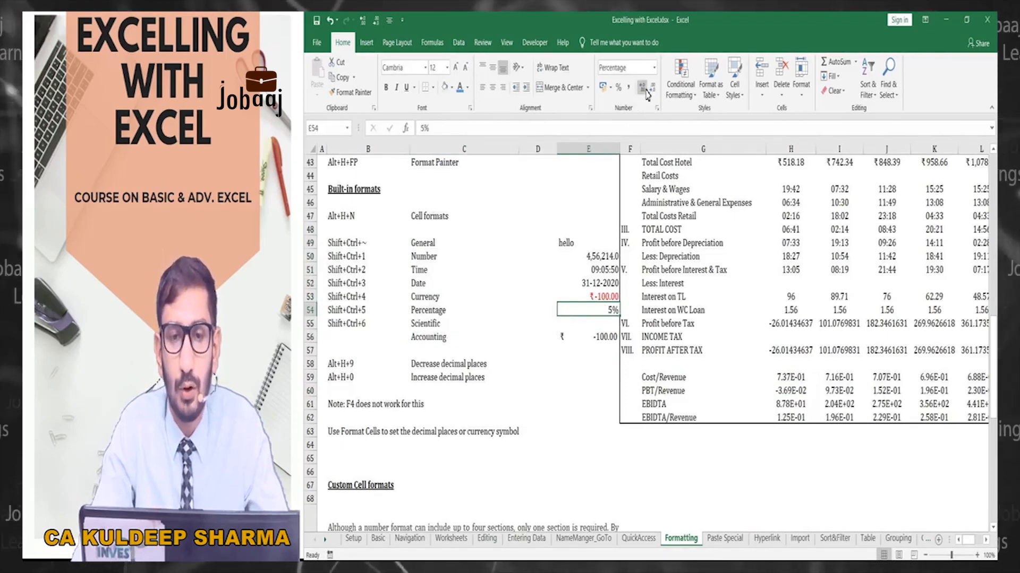
key(ctrl+1)
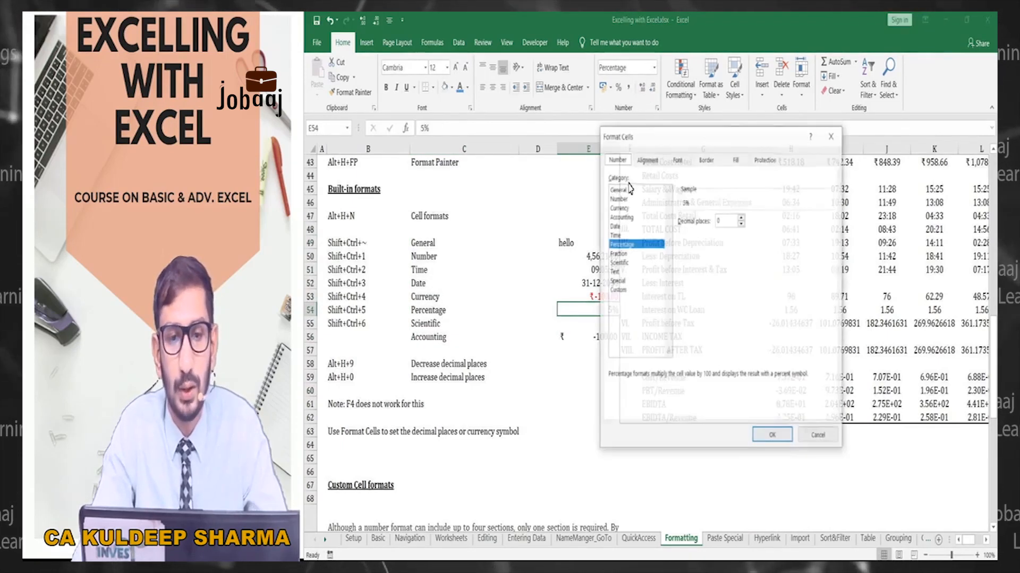
click(641, 254)
click(639, 272)
click(641, 282)
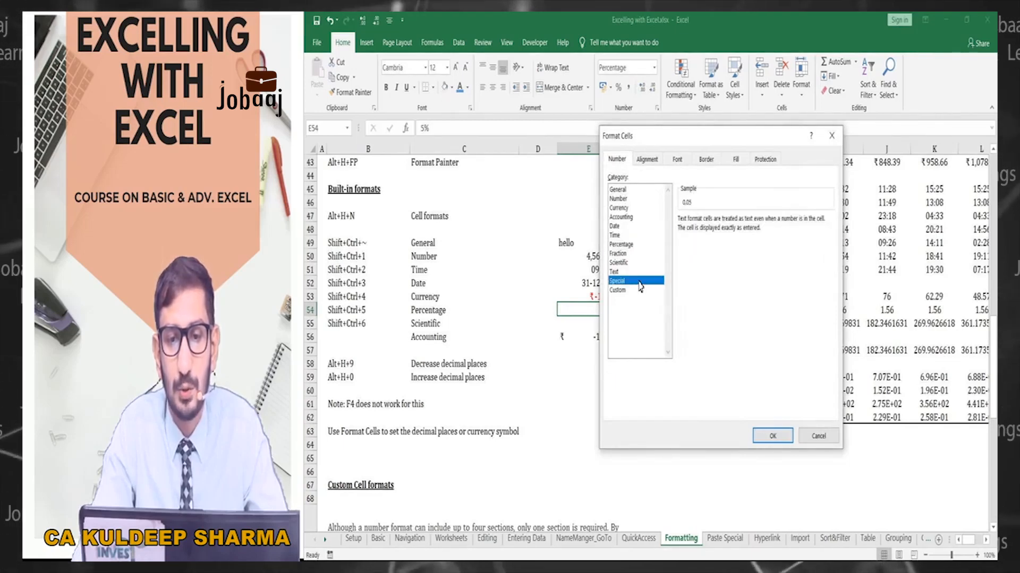
click(642, 291)
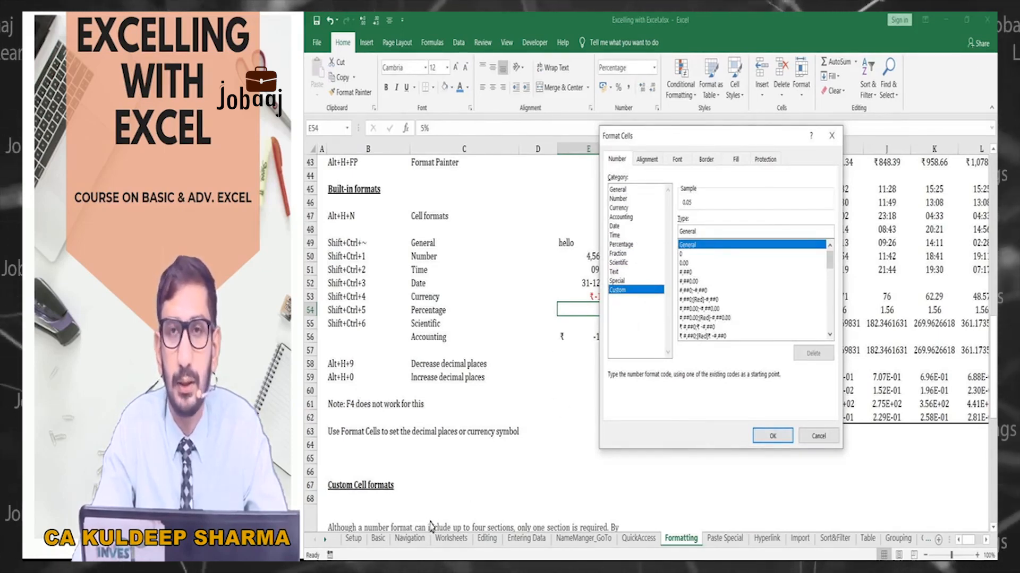
key(Escape)
Step: Enter 165.215486 in E58 as the sample value for the Decrease decimal places entry, keeping the cell selected
click(482, 367)
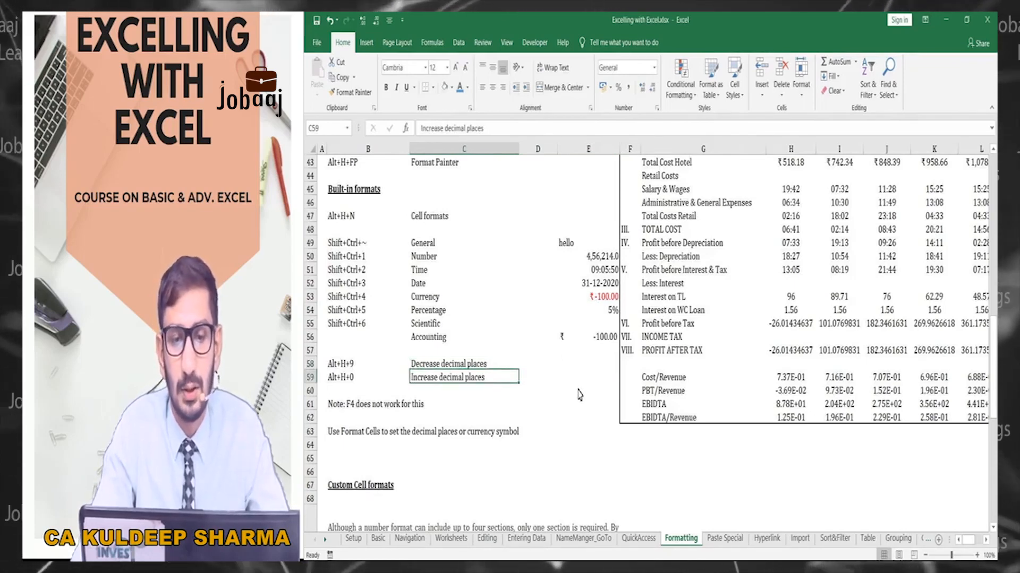
click(576, 365)
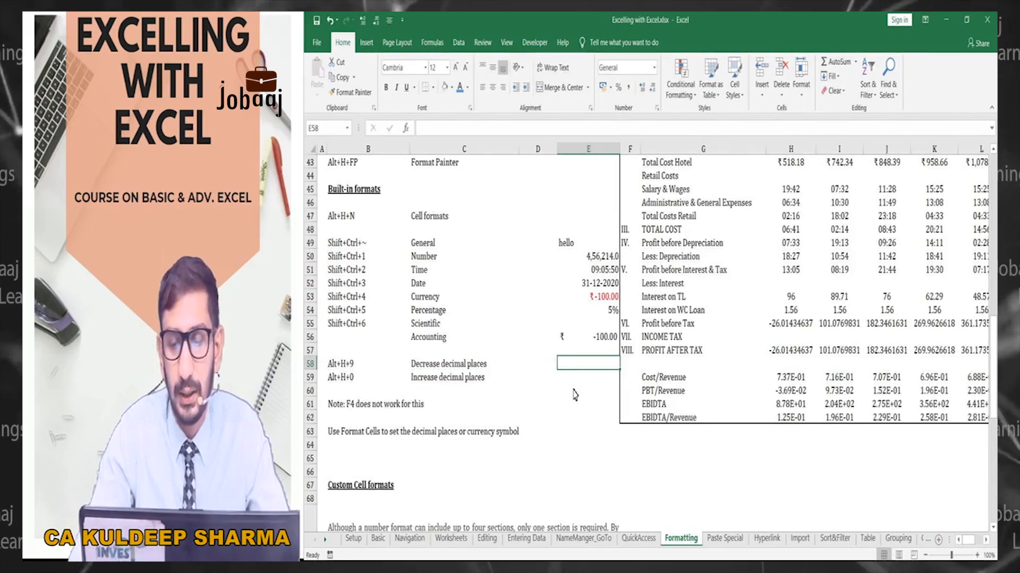
text(165156)
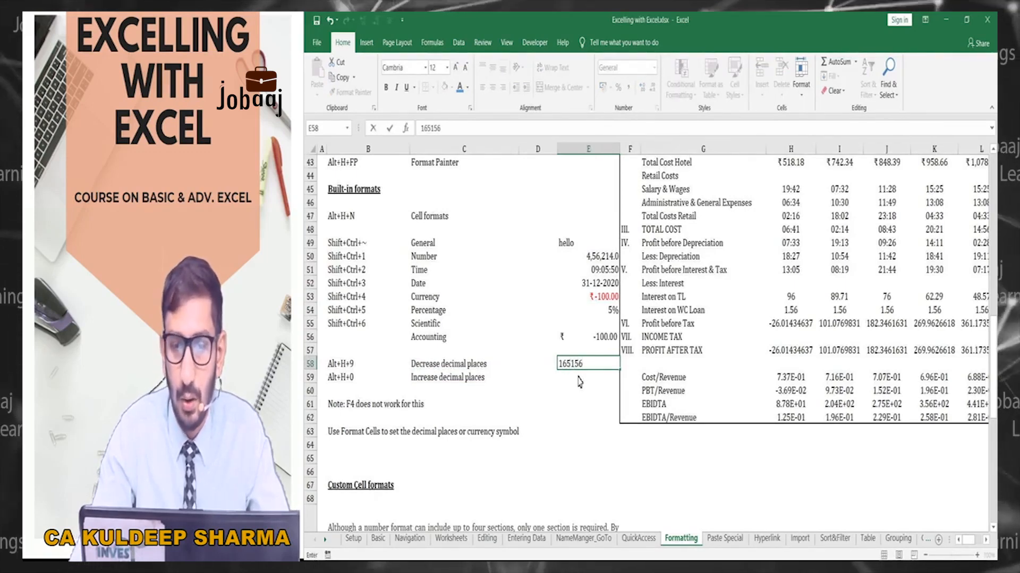
key(BackSpace)
key(BackSpace)
key(BackSpace)
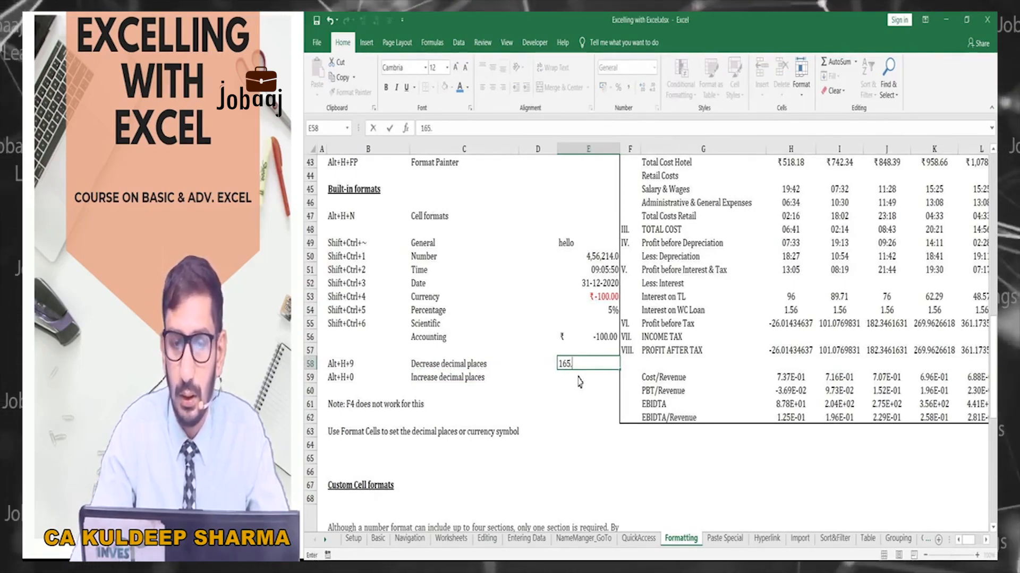
text(.21548)
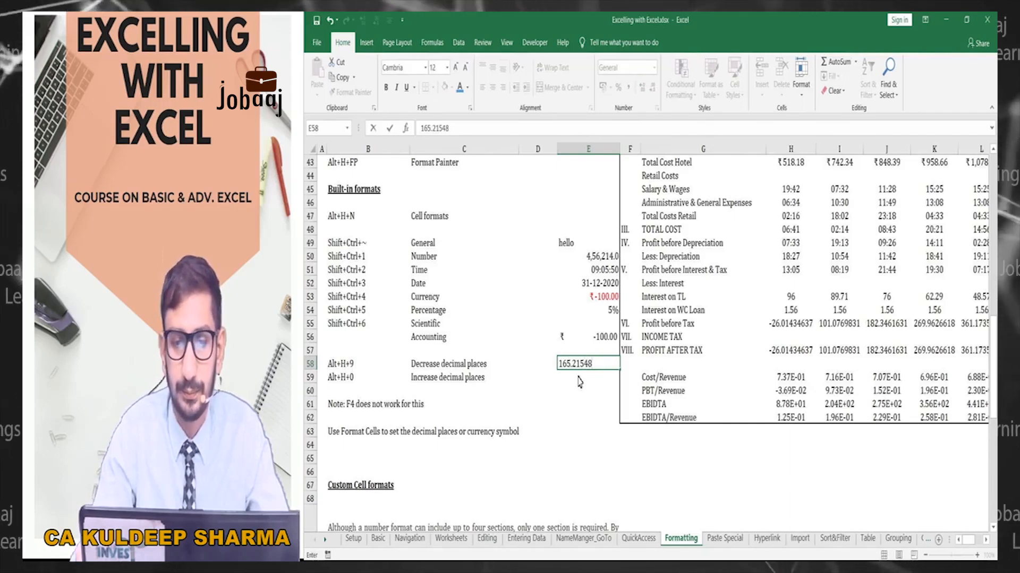
text(6)
key(ctrl+Return)
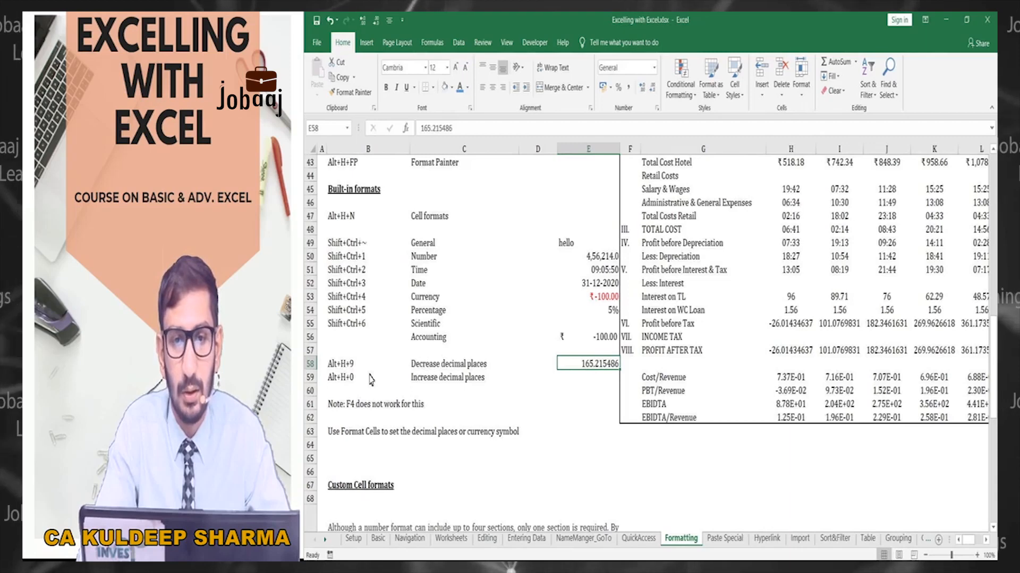
Step: Reduce the displayed decimals of the sample value in E58 to three places, and move to C60 below the shortcut list
key(alt)
key(h)
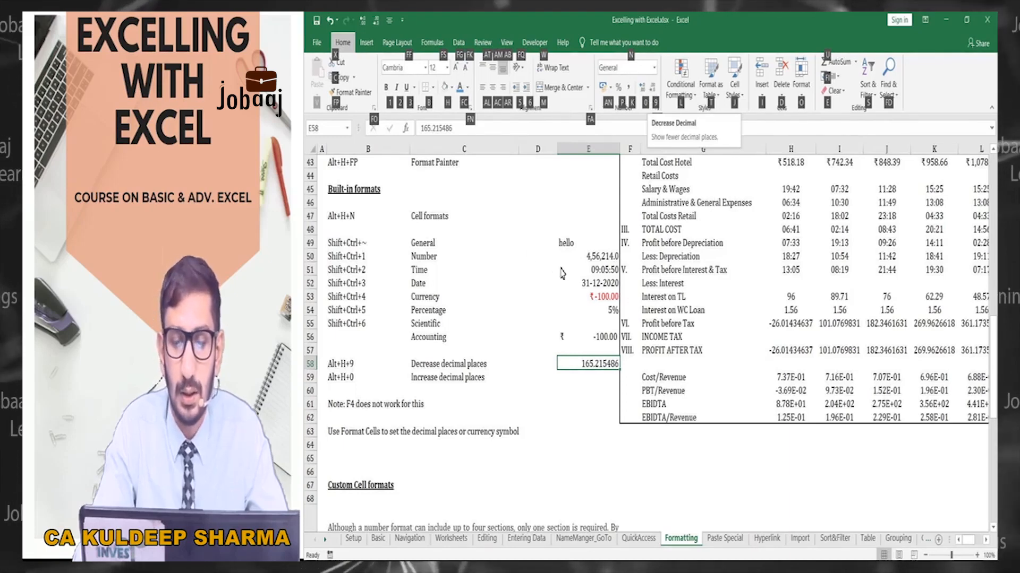
key(9)
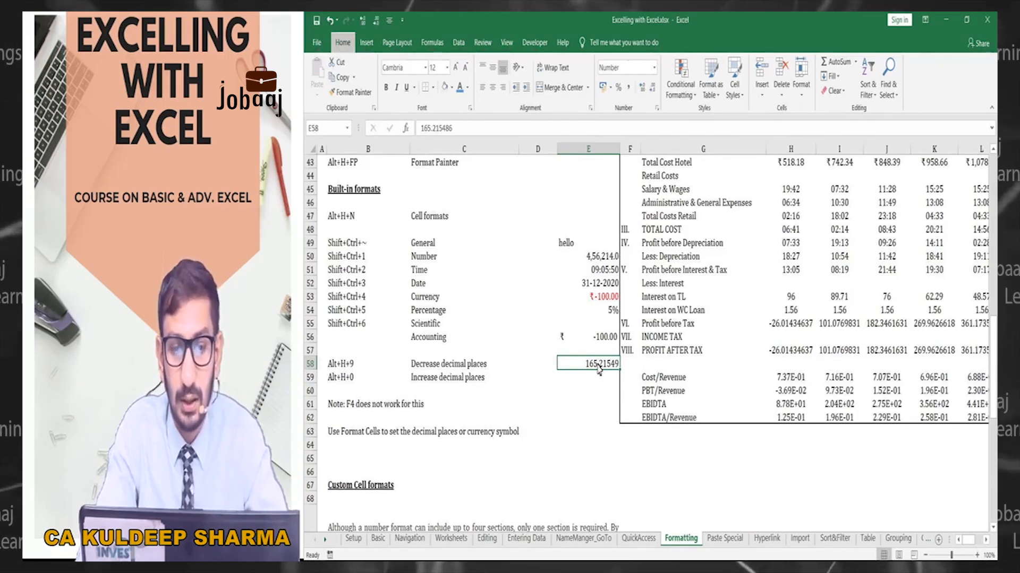
key(super)
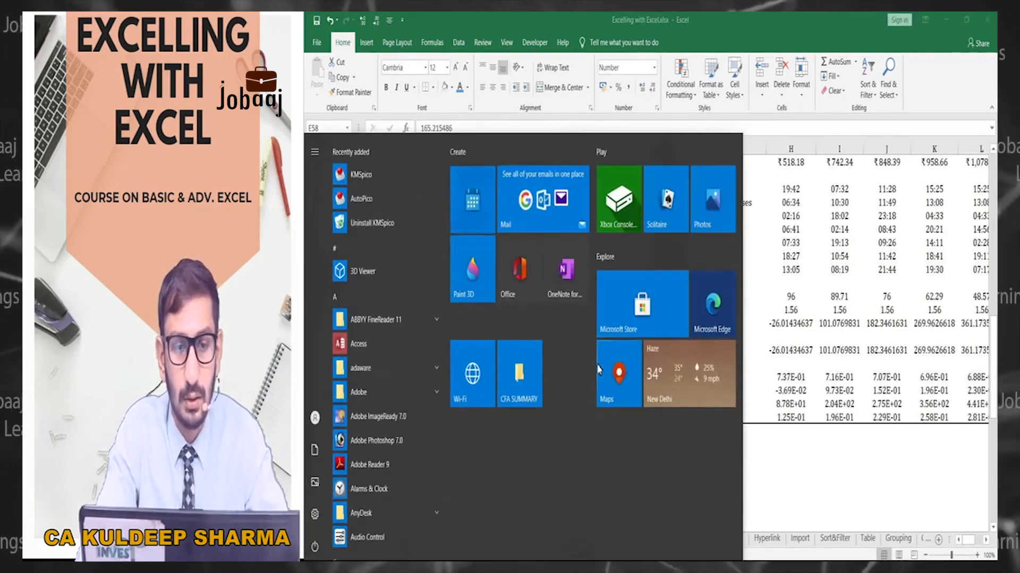
key(super)
key(alt)
key(h)
key(9)
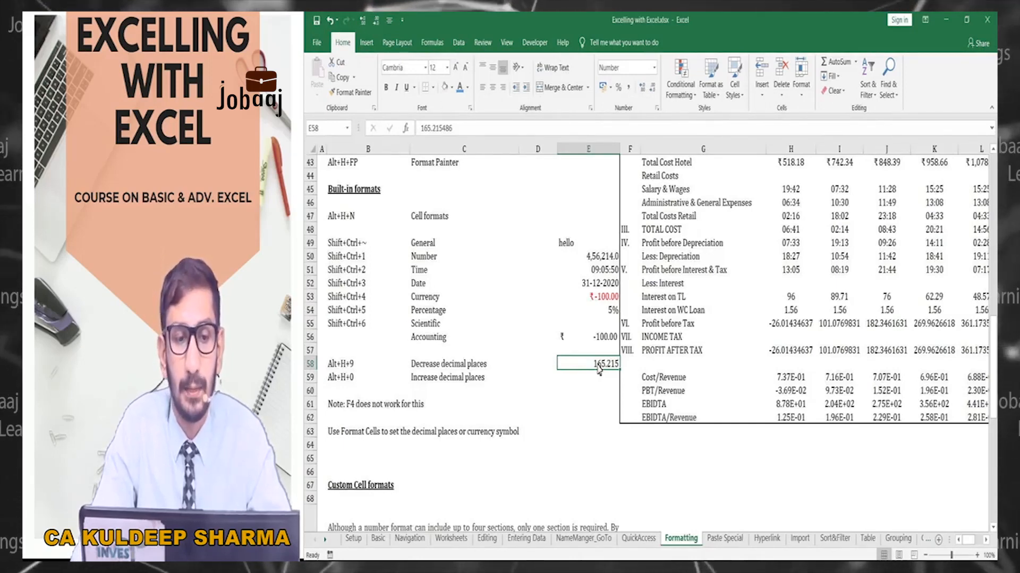
key(Return)
key(Down)
key(Left)
key(Left)
key(Left)
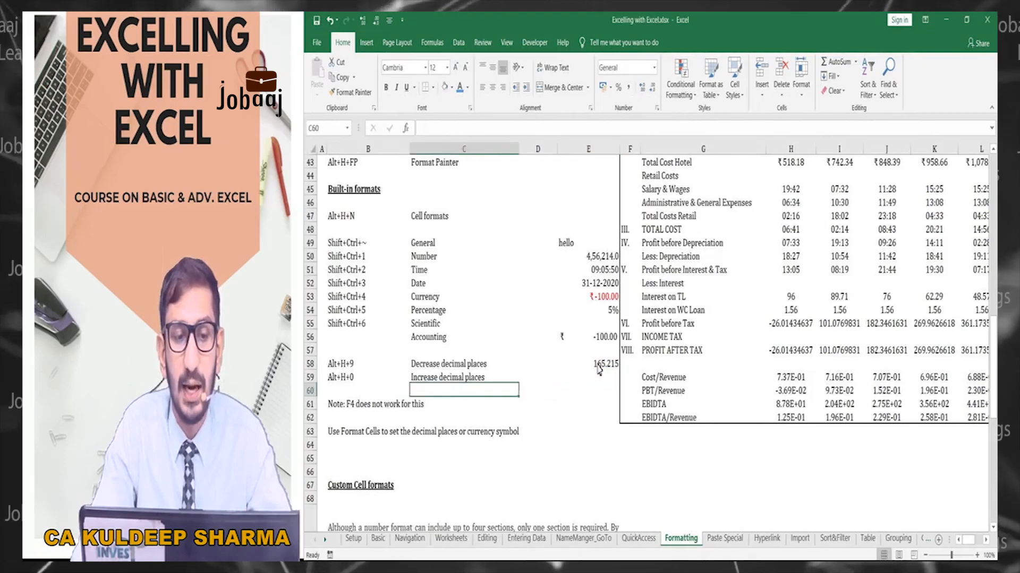
Step: Increase the displayed decimals of the sample value in E58 to seven places
key(Down)
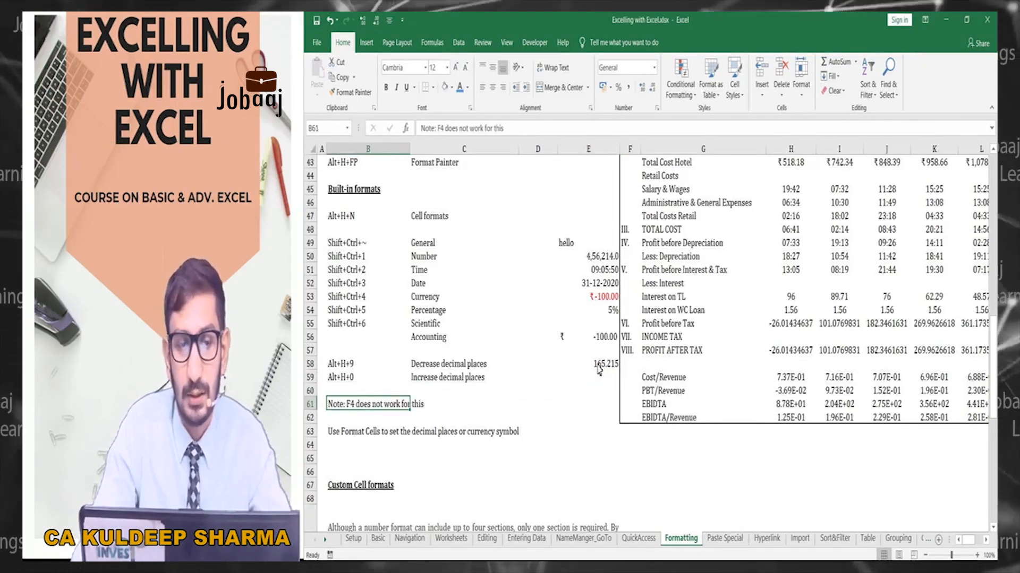
key(Right)
key(Right)
key(Right)
key(Up)
key(Up)
key(Up)
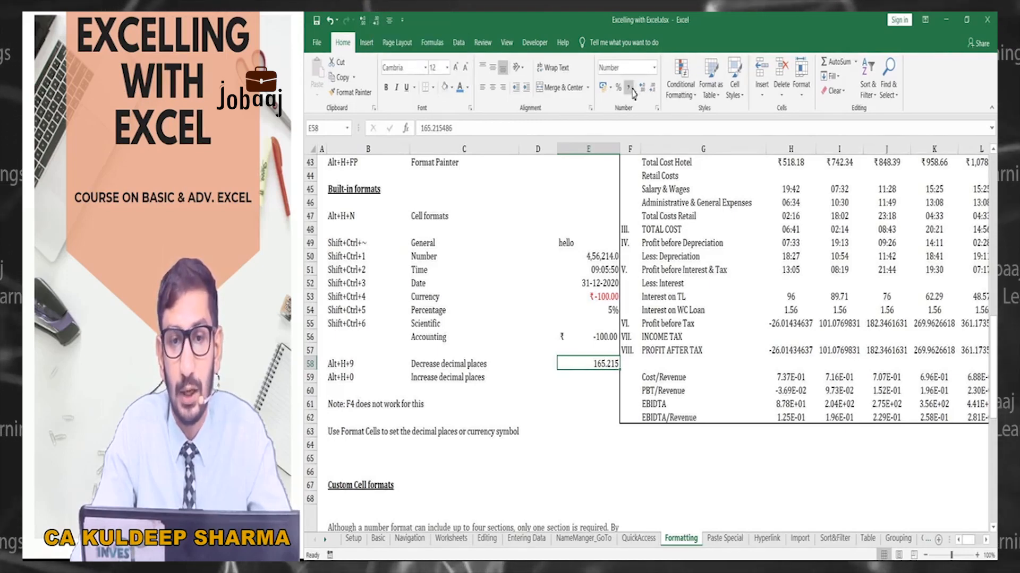
key(alt+h+0)
key(alt+h+0)
key(alt+h+0)
key(alt+h+0)
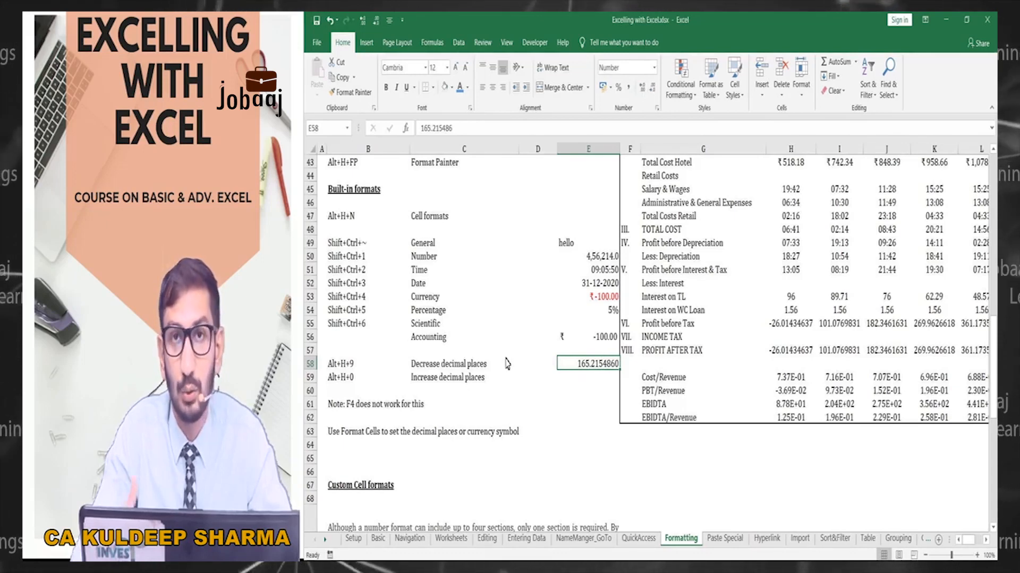
Step: Decrease the displayed decimals of the sample value in E58 to five places
key(alt)
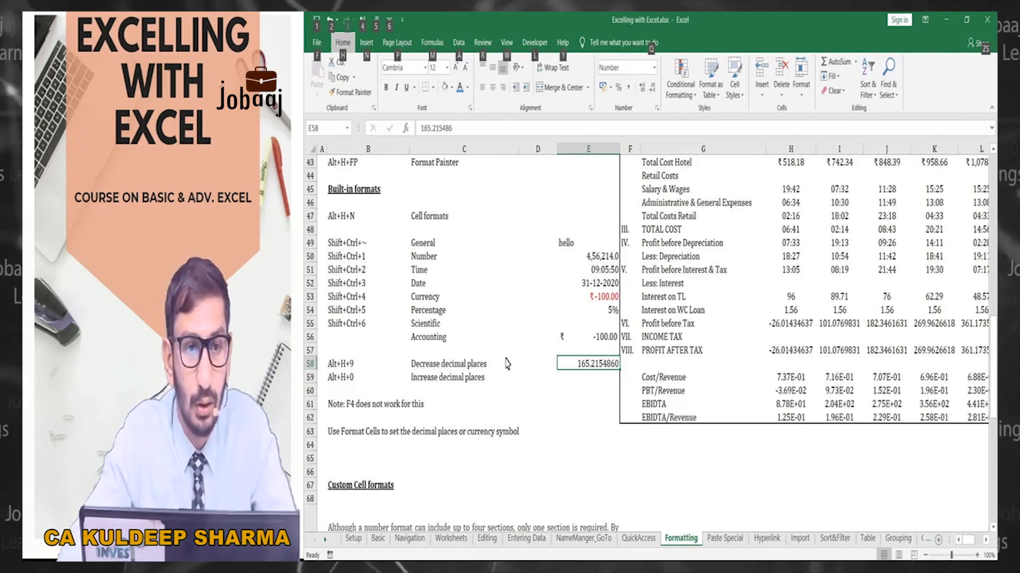
key(h)
key(9)
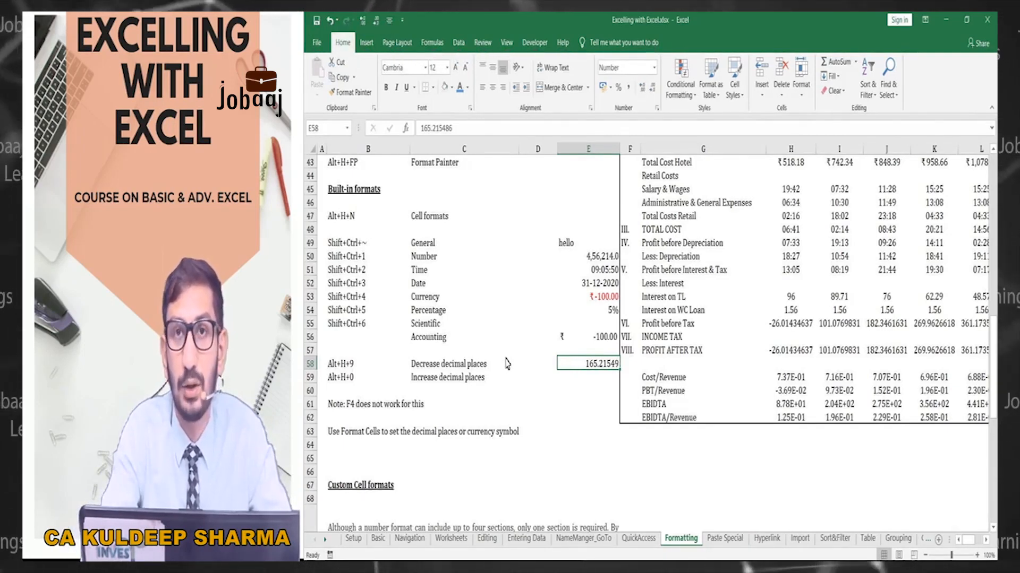
key(alt+h)
key(9)
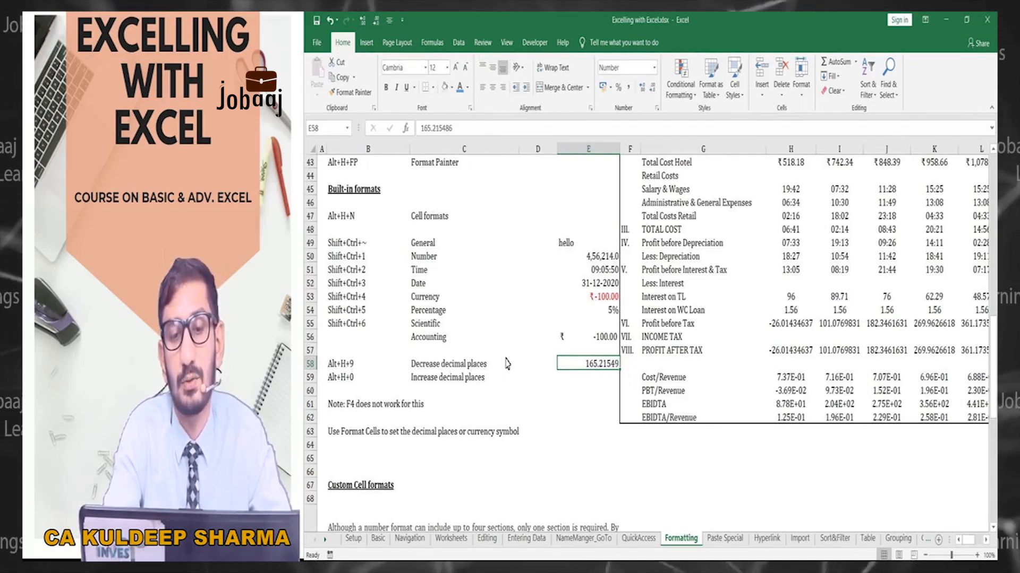
Step: Increase and decrease the displayed decimals of the sample value in E58 repeatedly, ending at five places
key(alt+h)
key(0)
key(alt+h)
key(0)
key(alt+h)
key(9)
key(alt+h)
key(9)
key(alt+h)
key(9)
key(alt+h)
key(9)
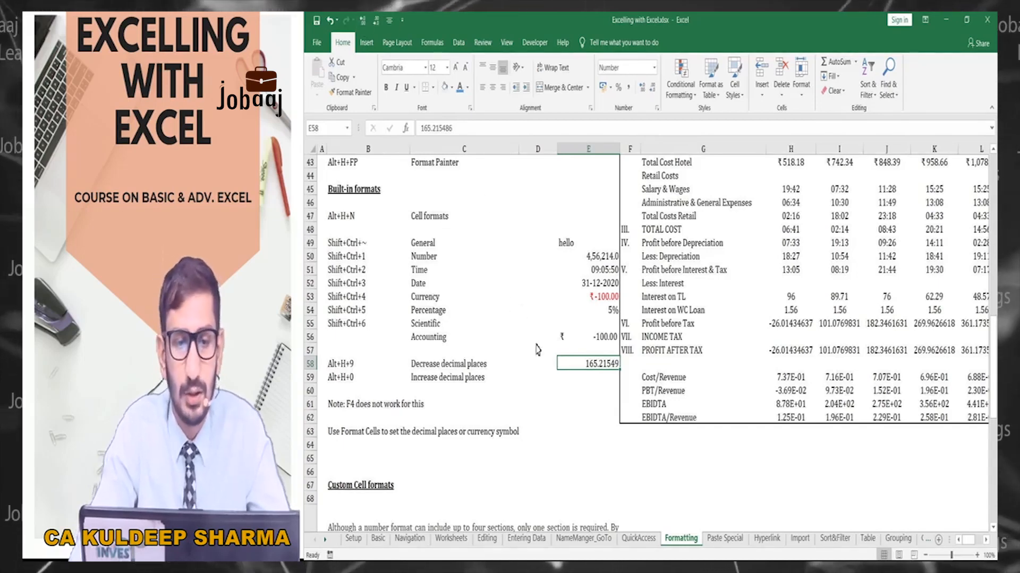
Step: Set the sample value in E58 to the Number format with 0 decimal places using Format Cells
key(Down)
key(Up)
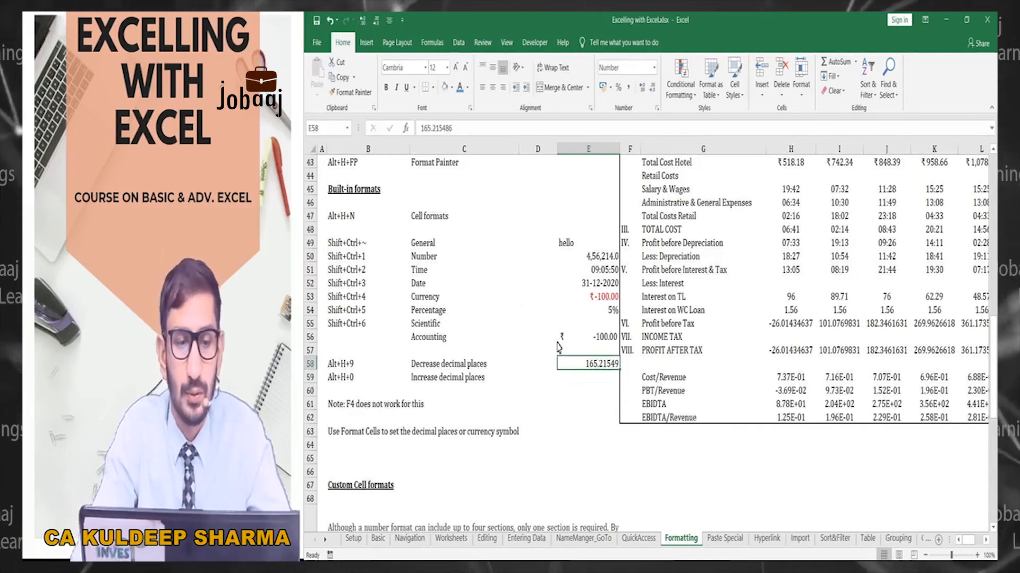
key(Down)
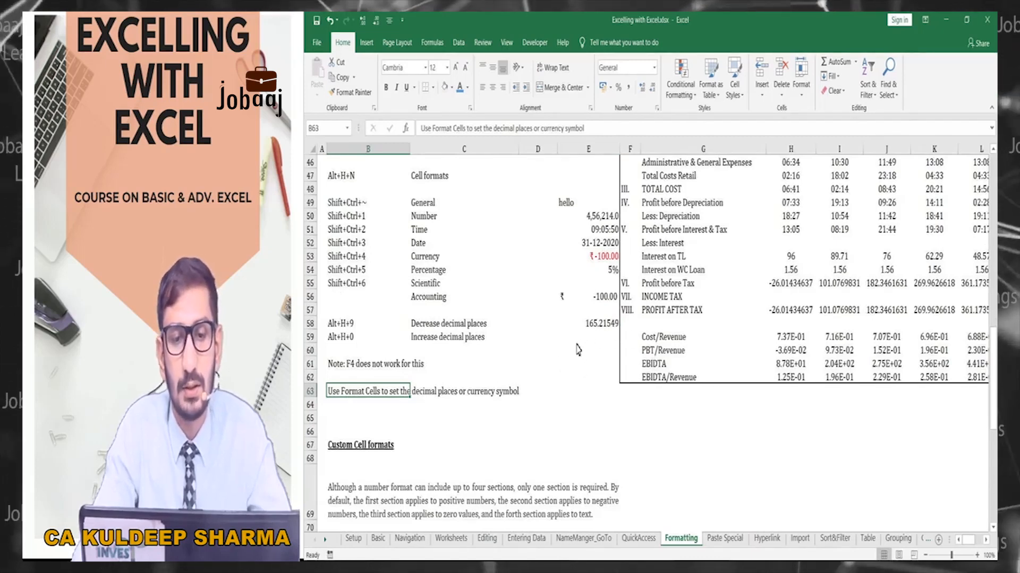
click(597, 326)
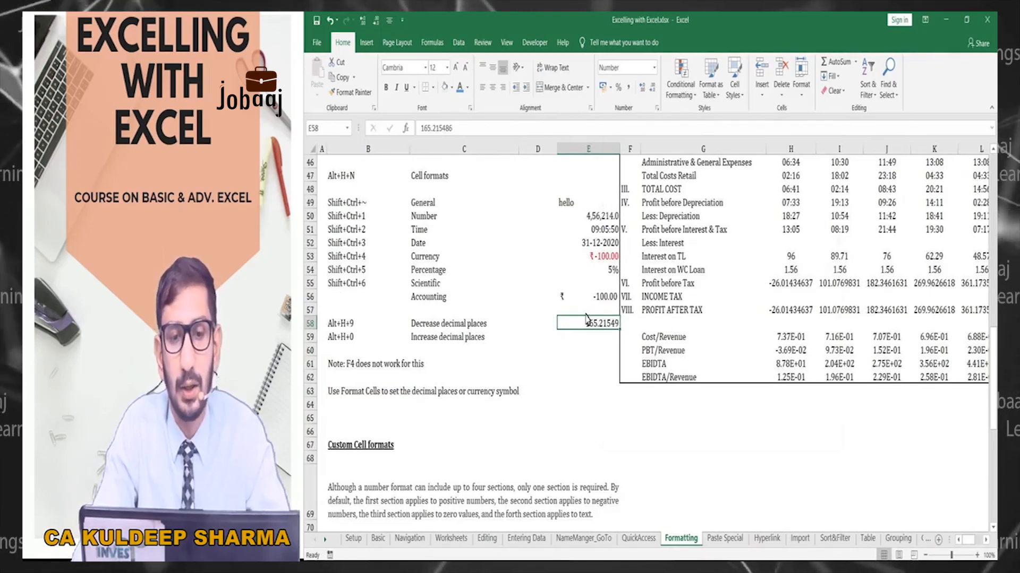
key(ctrl+1)
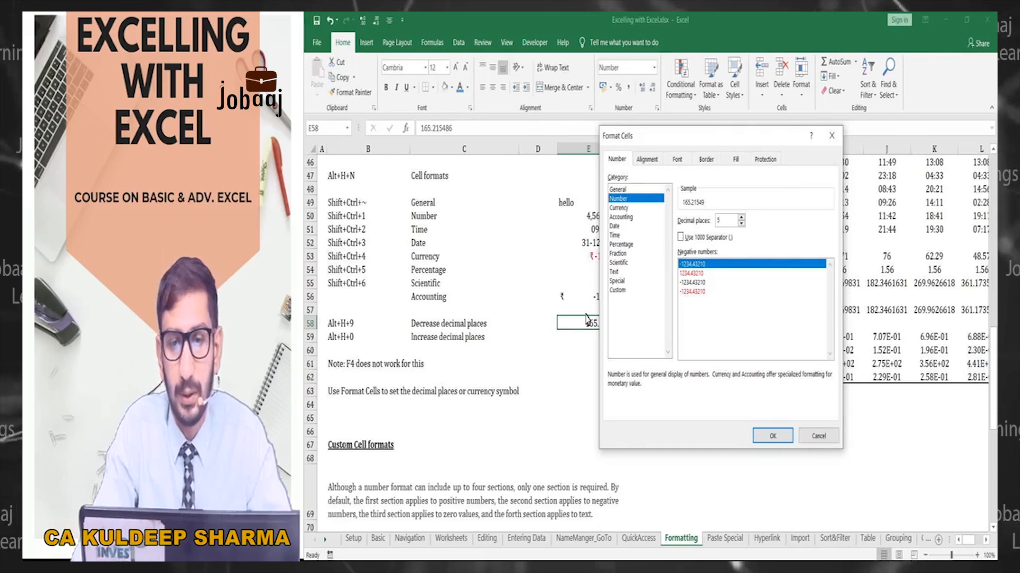
key(Tab)
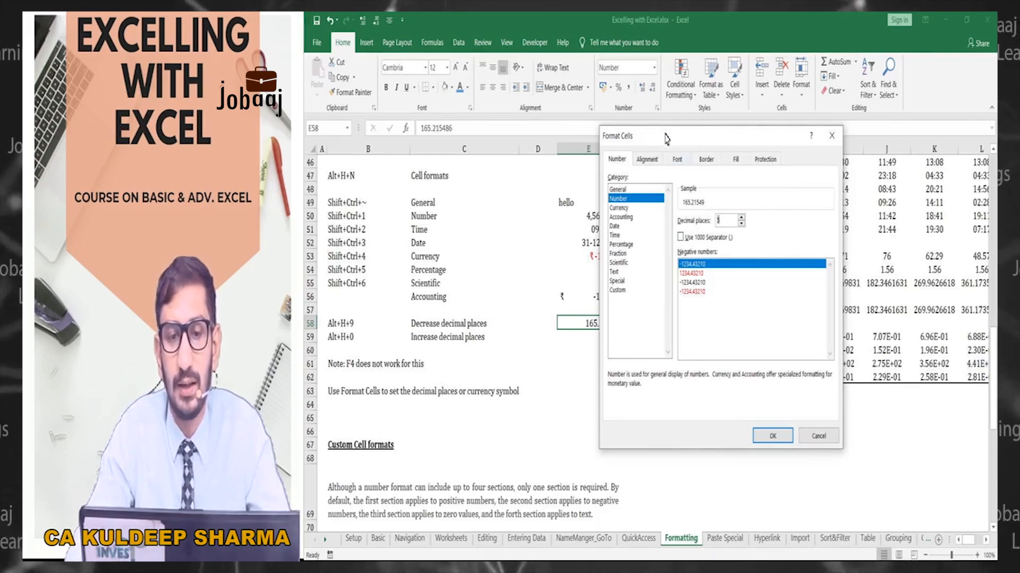
drag(667, 136, 772, 144)
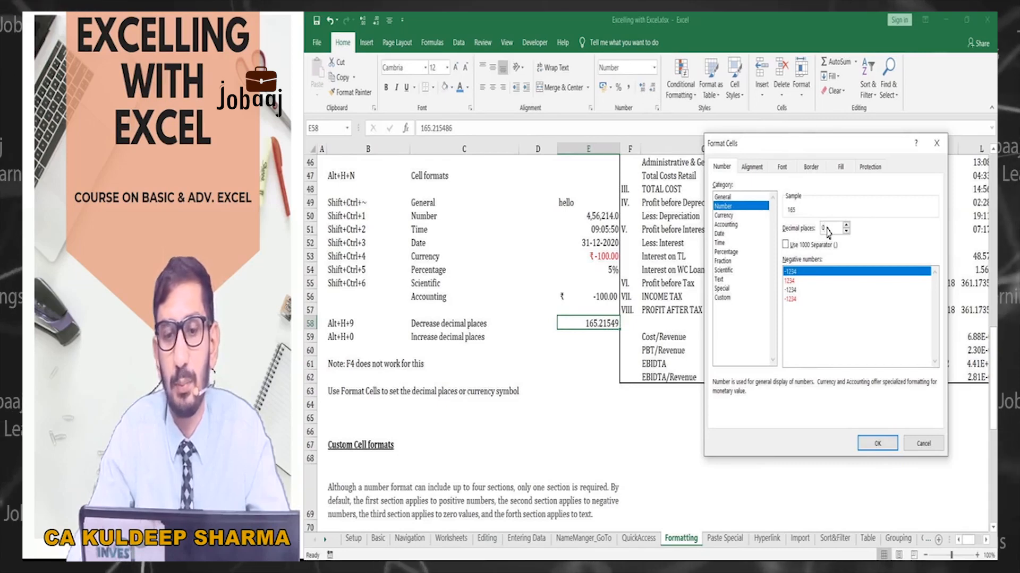
key(Return)
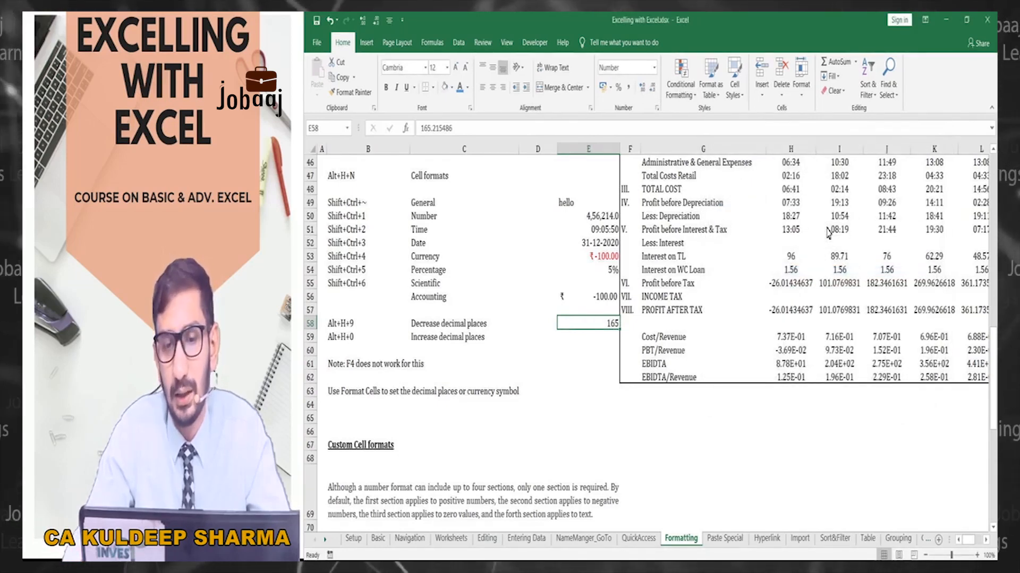